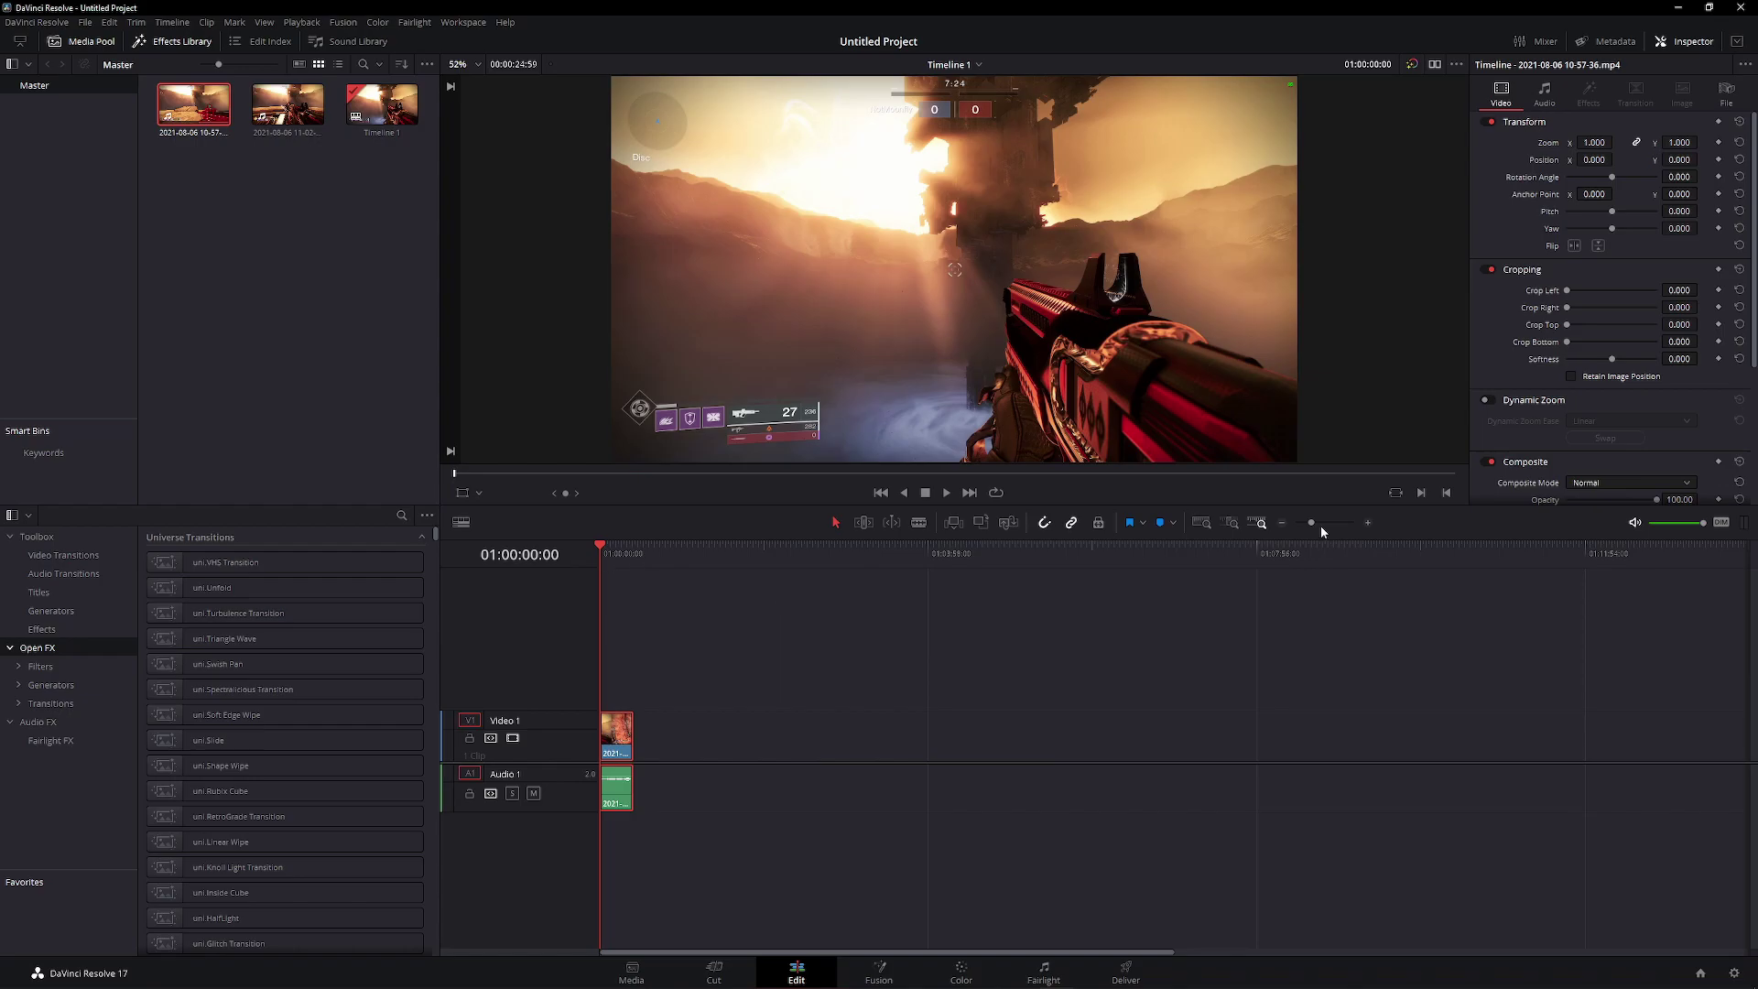
Split the gameplay clip on the timeline after its first frame and save the project
left_click_drag(1317, 525, 1326, 524)
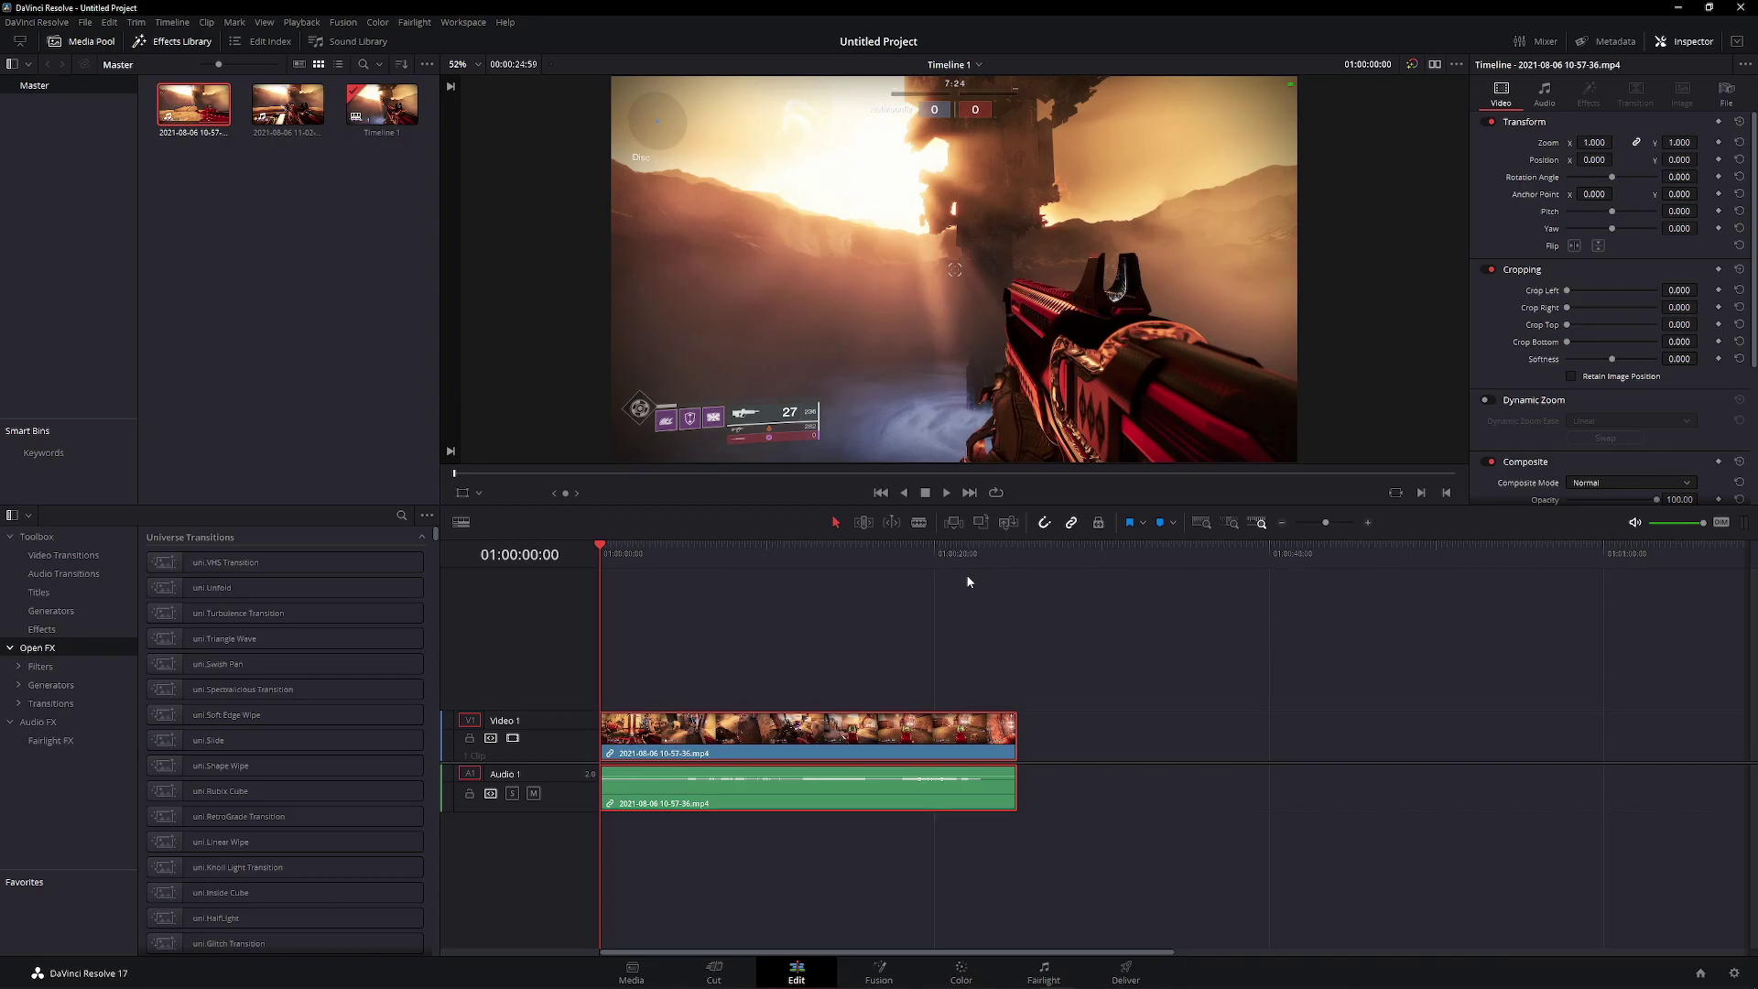
left_click_drag(1324, 528, 1357, 528)
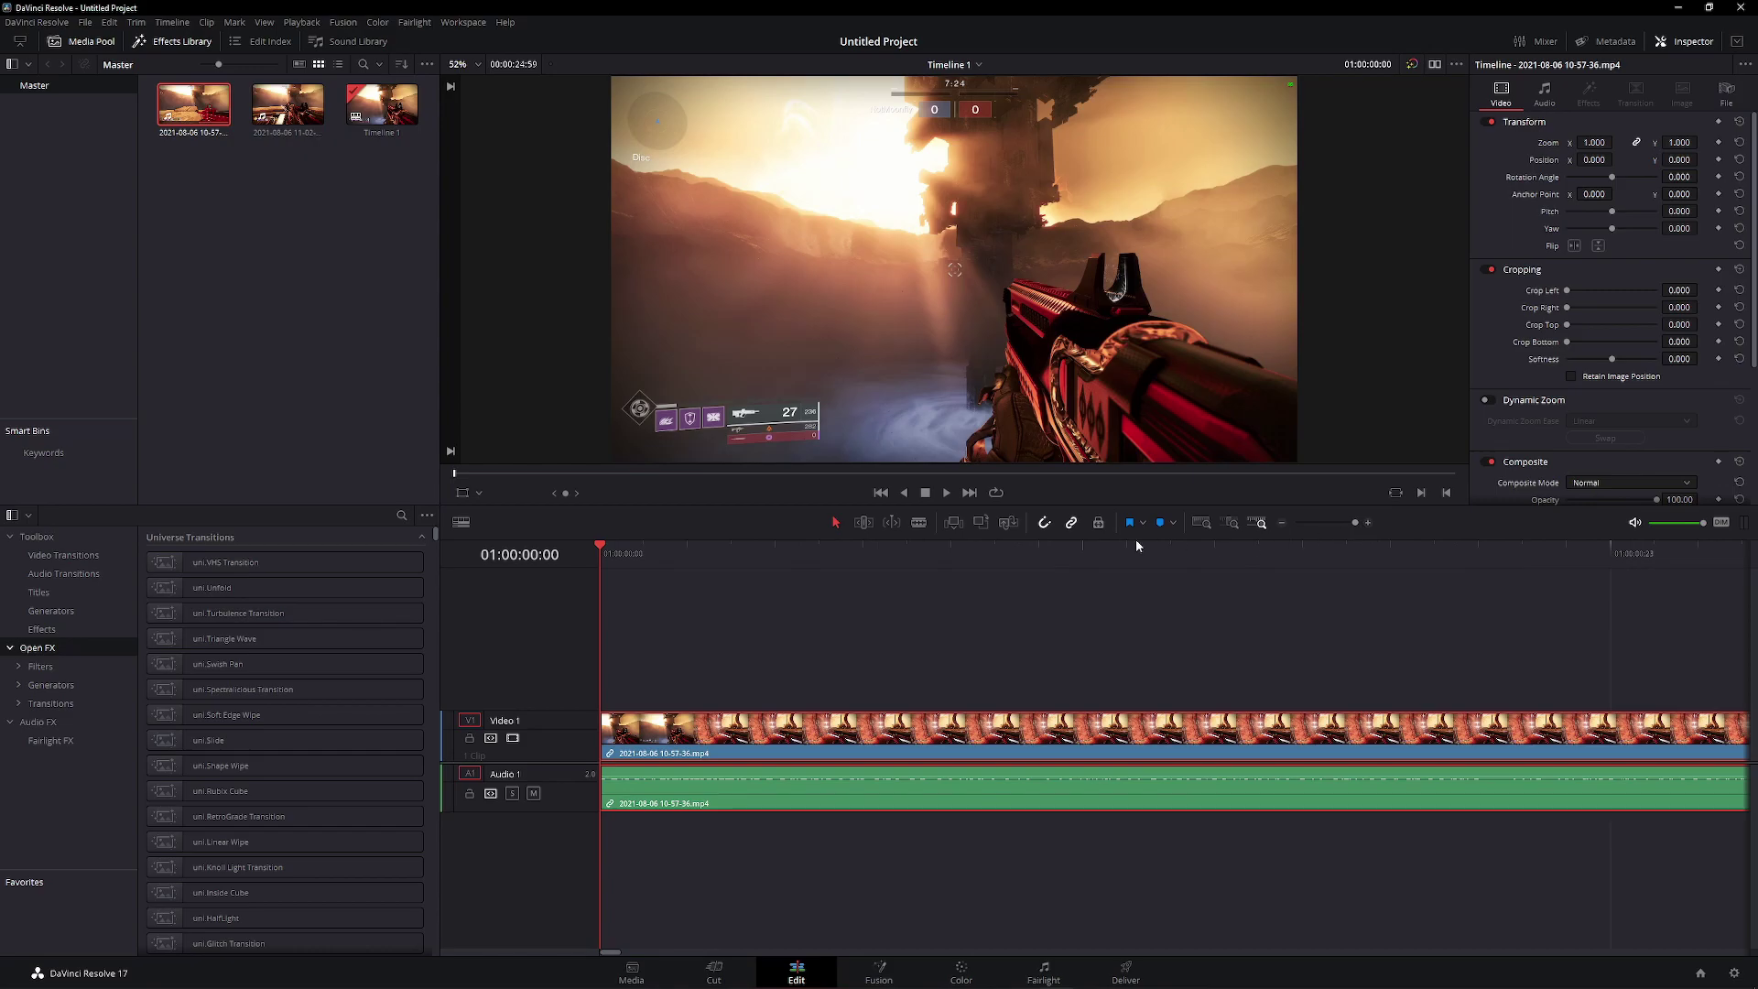
key("Right")
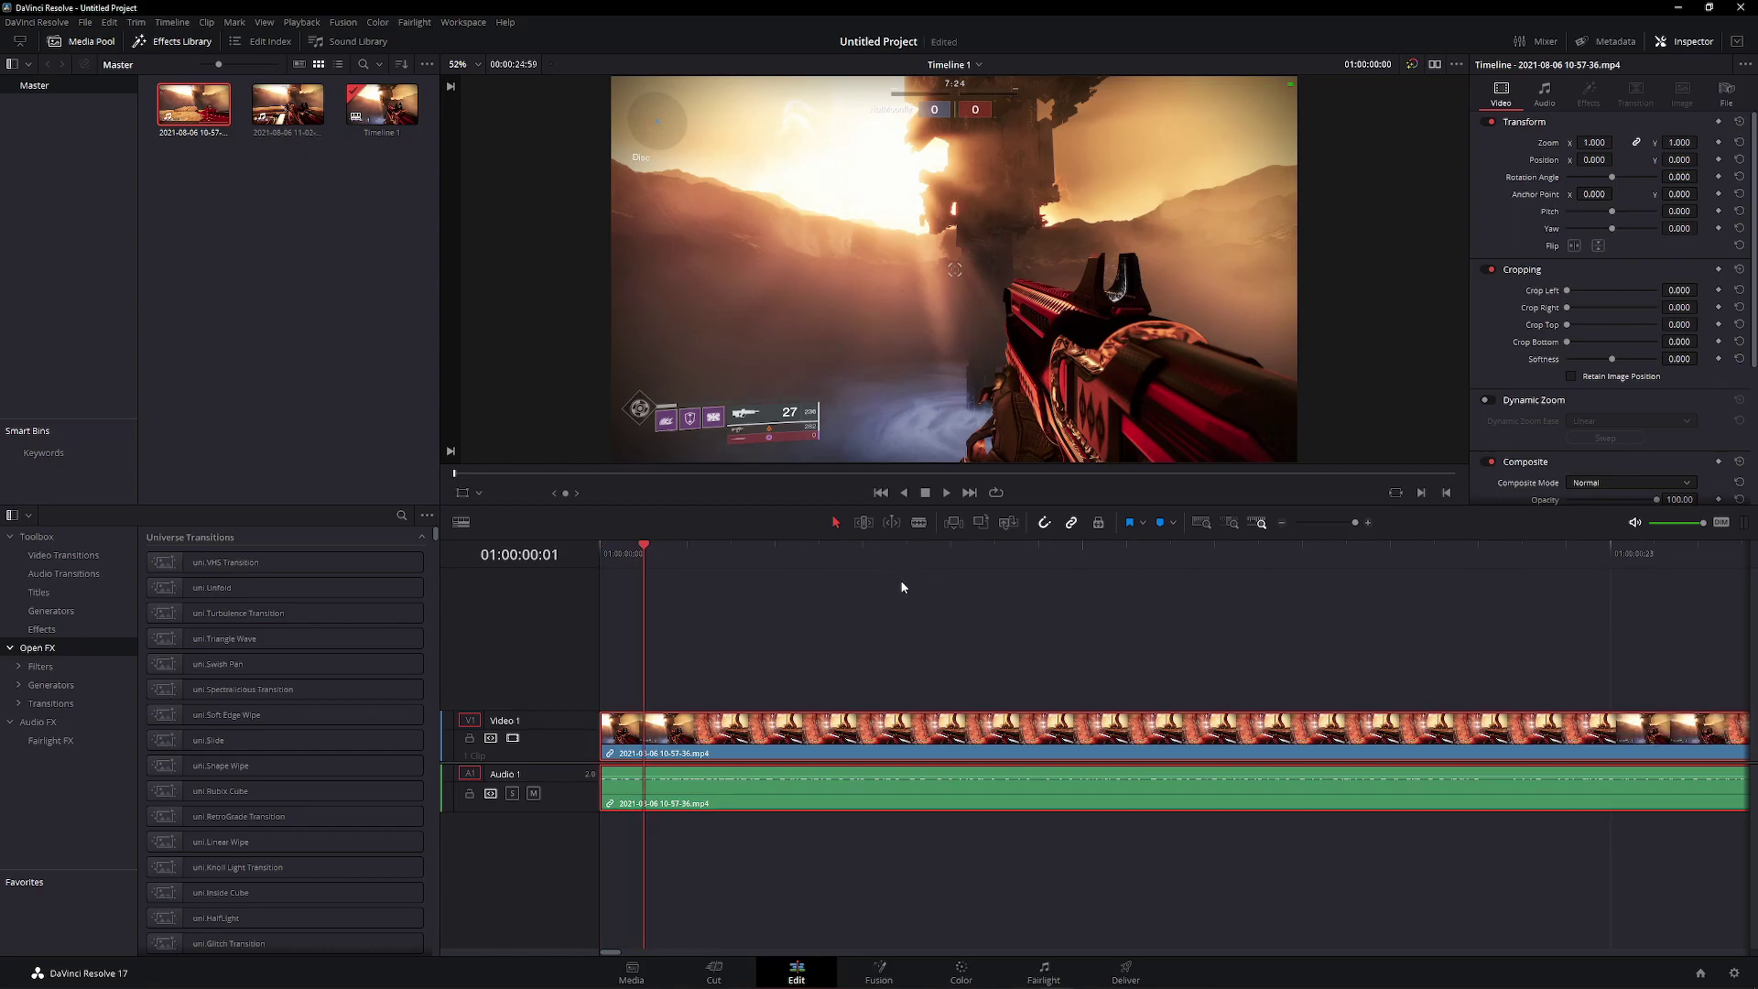
key("b")
left_click(644, 742)
key("a")
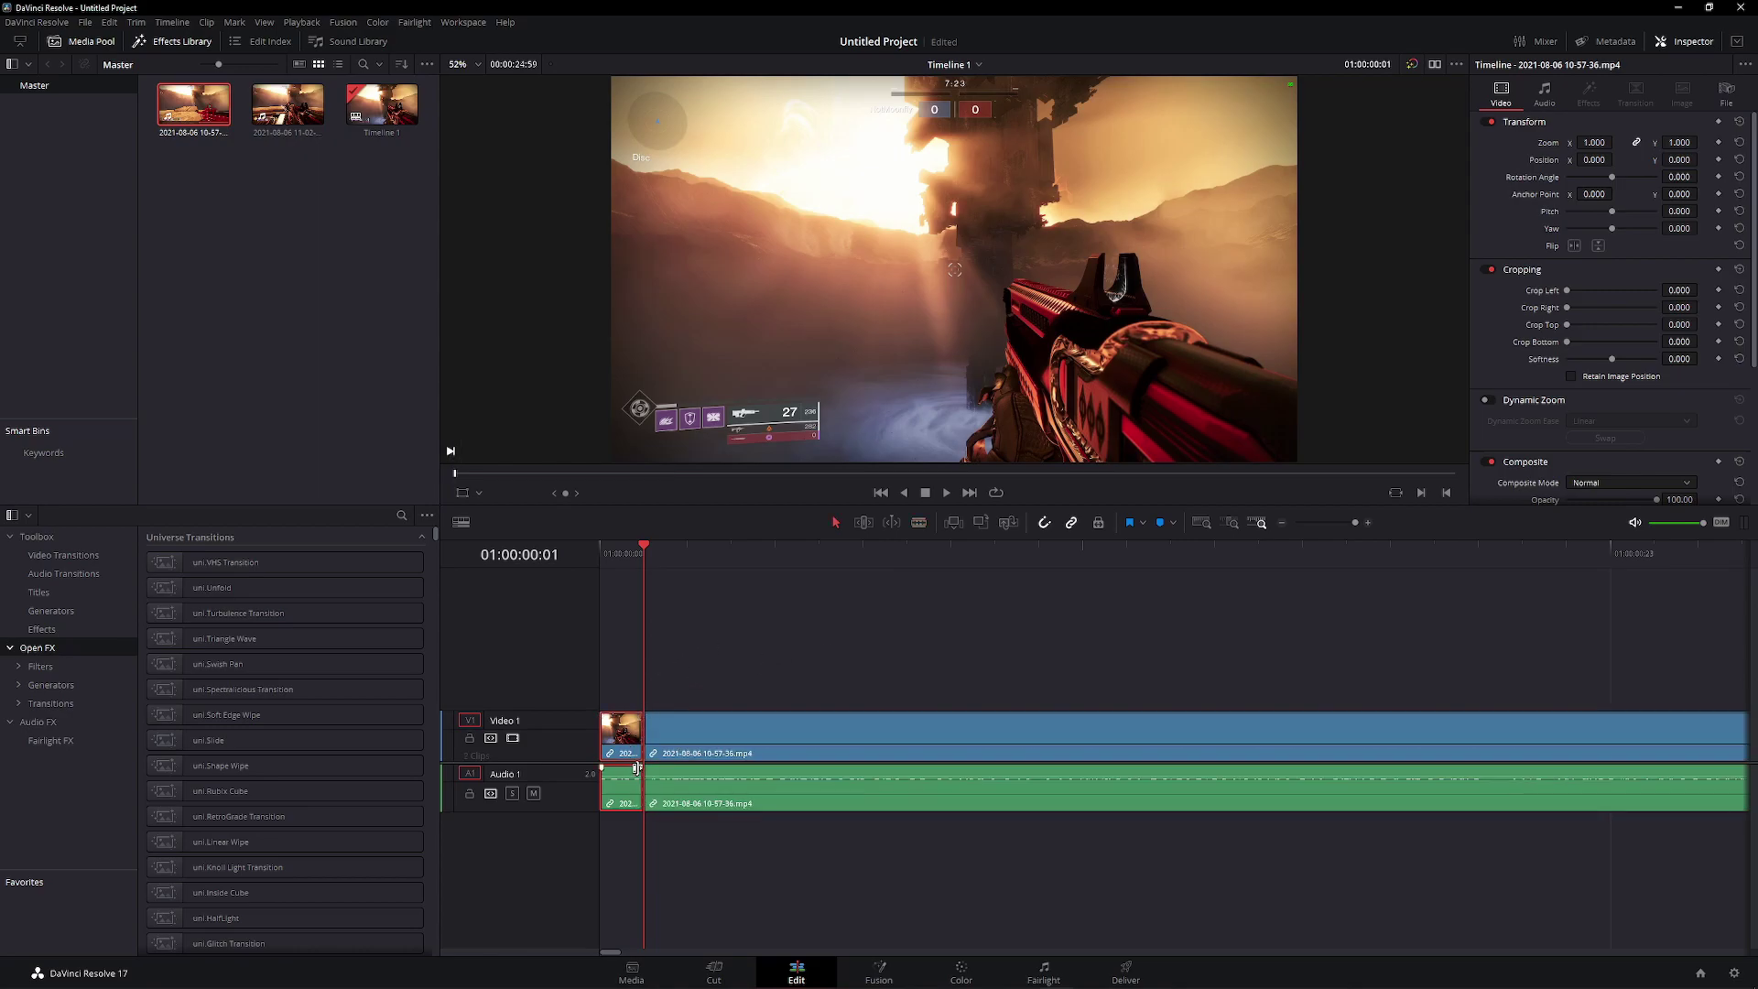
key("ctrl+s")
Move the rest of the gameplay clip away from the first-frame piece to leave a gap, and save the project
left_click_drag(1355, 522, 1320, 522)
left_click_drag(728, 733, 960, 703)
left_click_drag(1316, 522, 1365, 525)
key("ctrl+s")
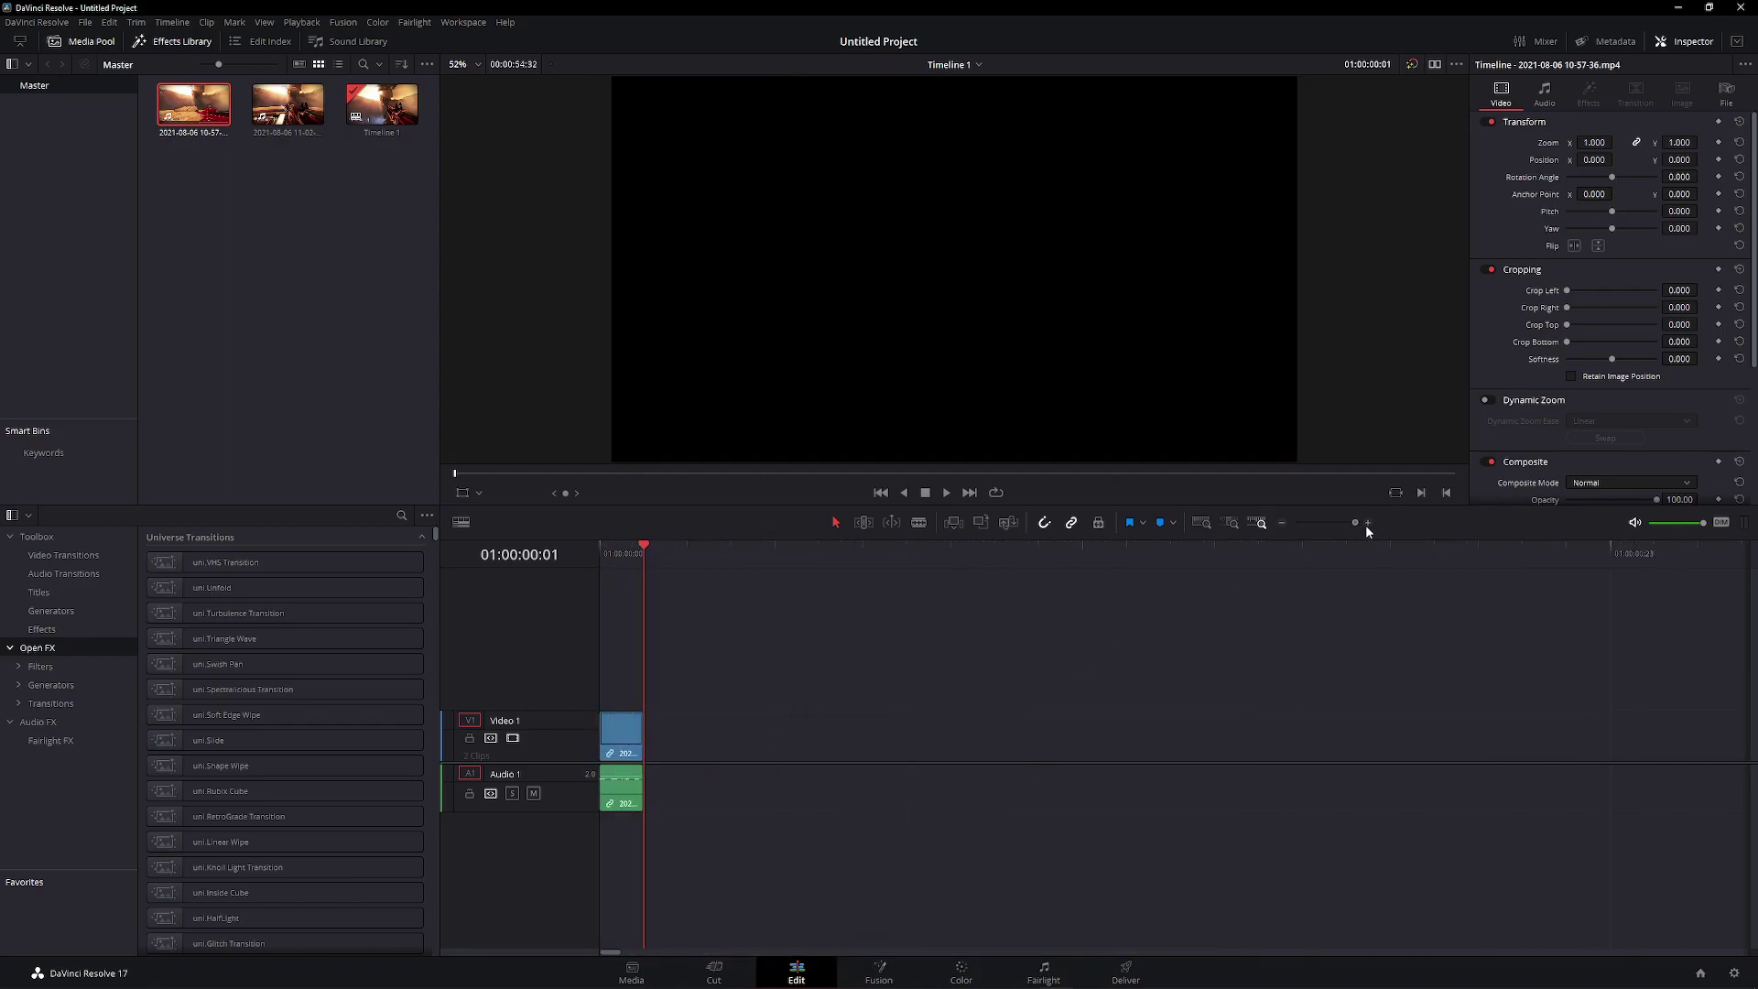
Turn the first-frame piece into a freeze frame extended to about 5 seconds and place the remaining gameplay clip directly after it
left_click(629, 756)
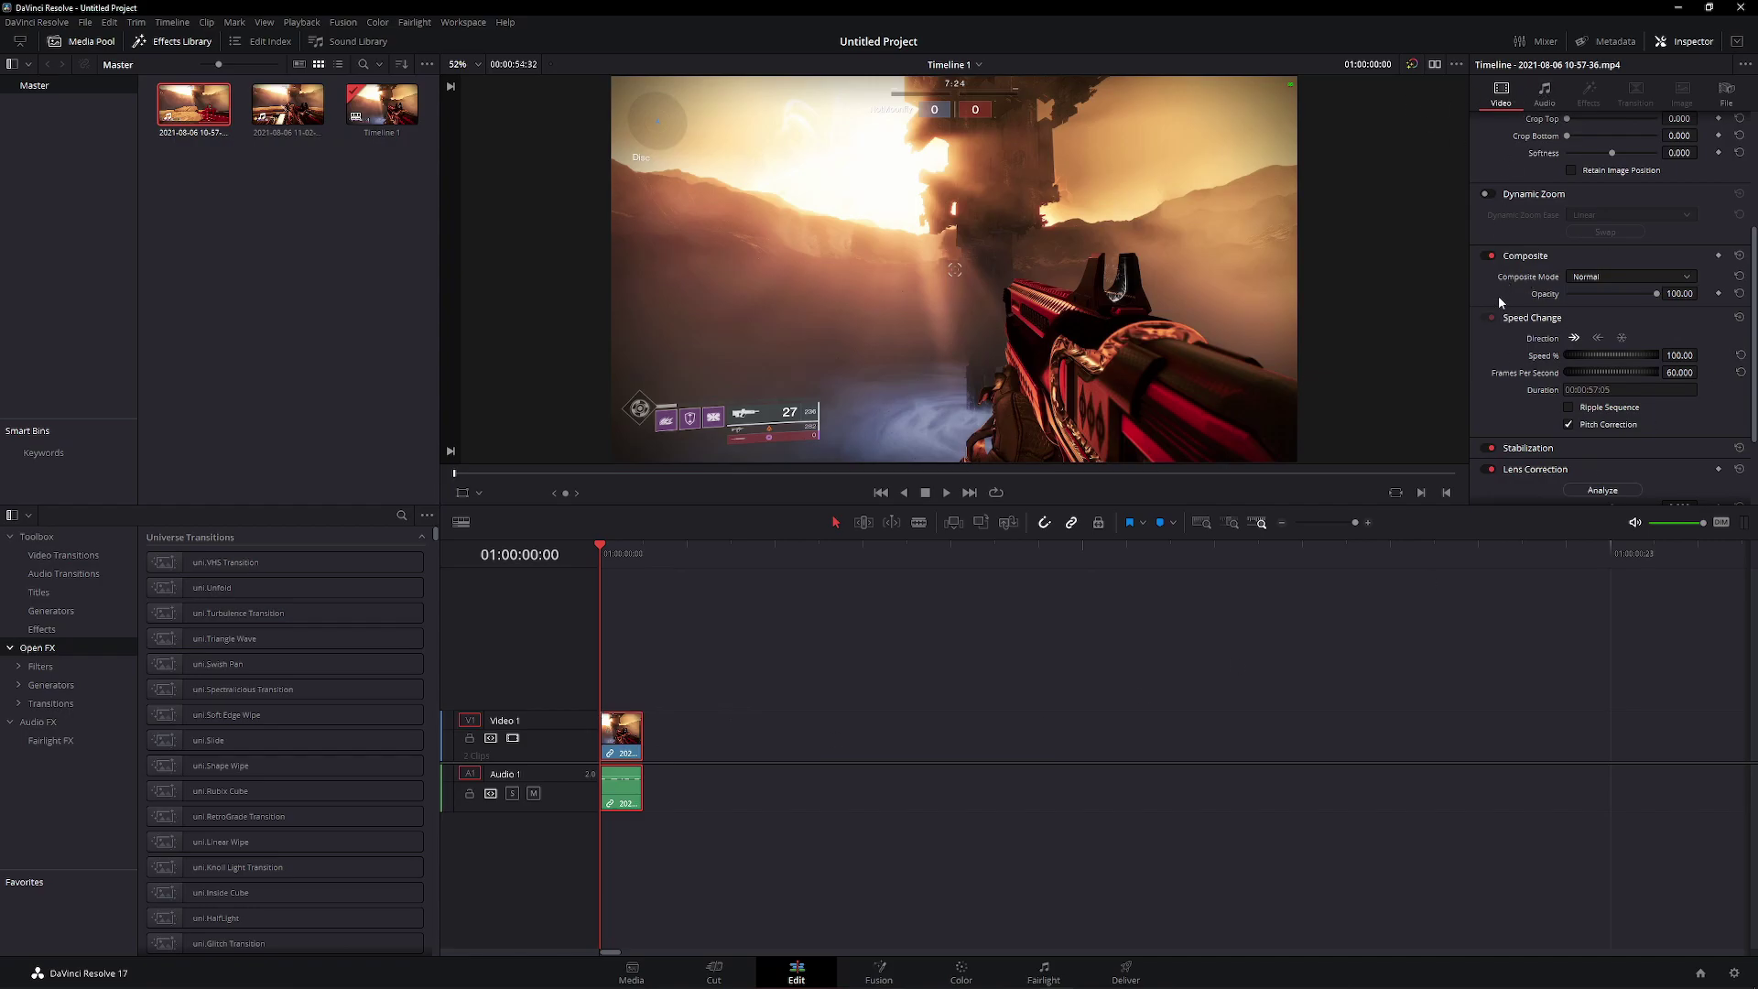
left_click(1622, 338)
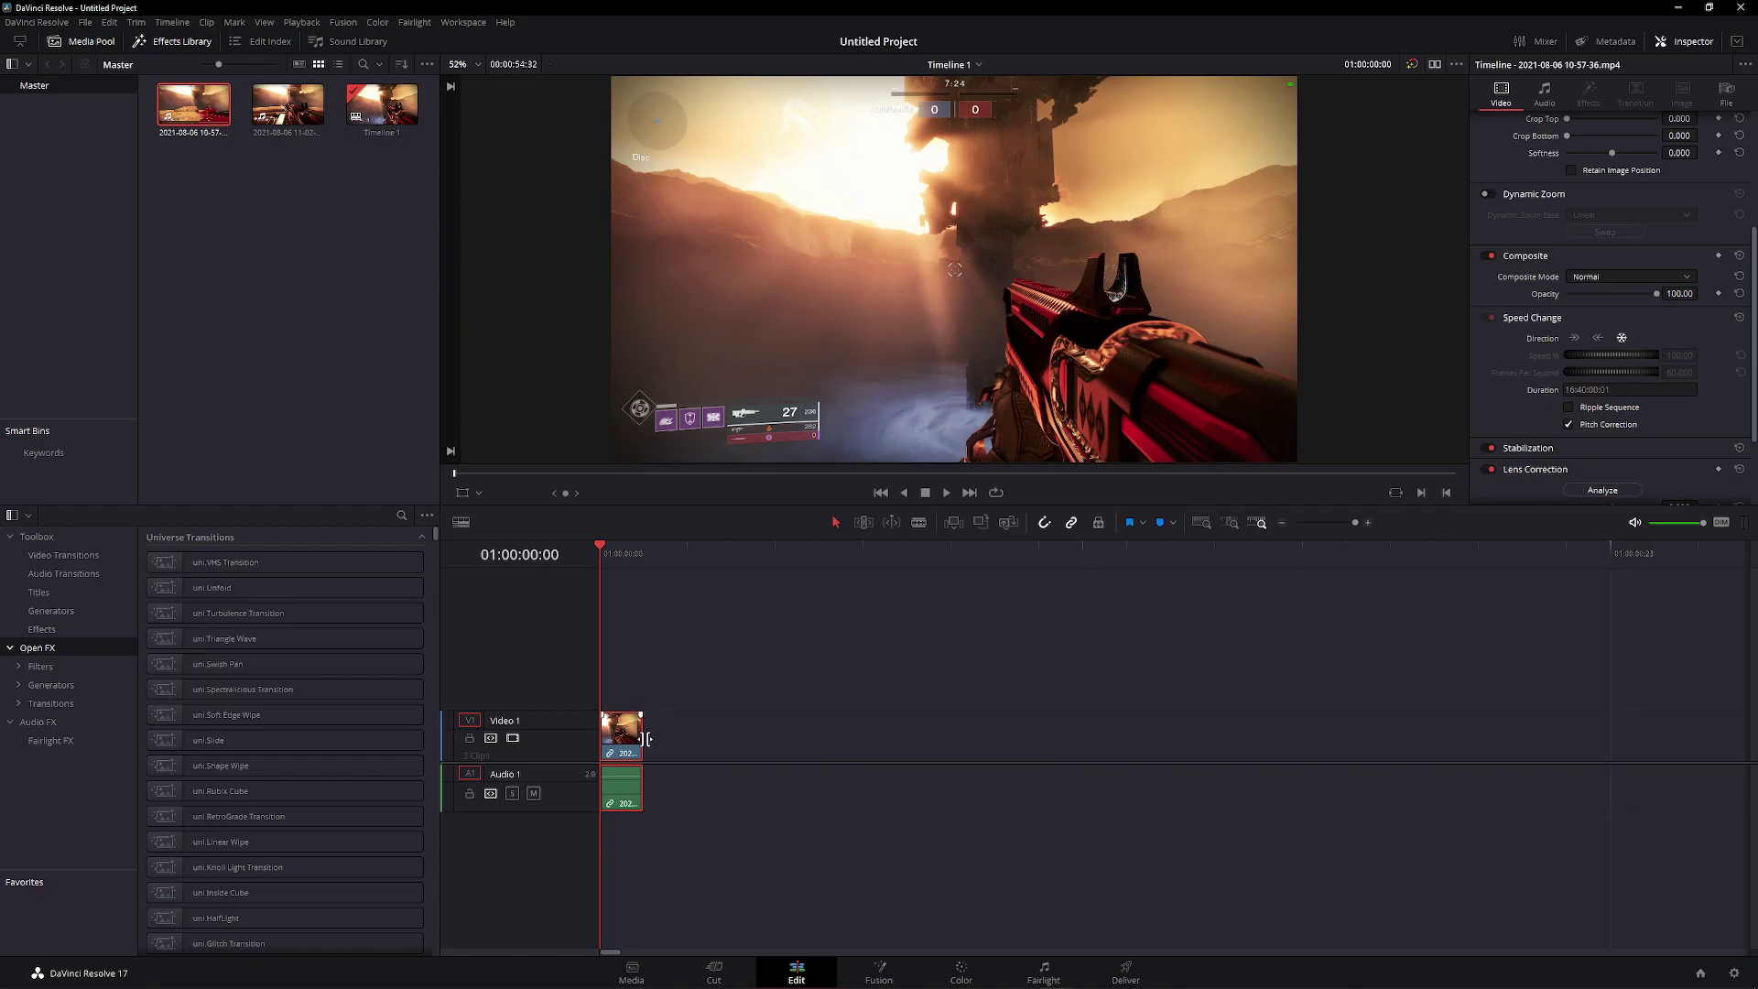
left_click_drag(643, 733, 1393, 731)
left_click_drag(1355, 523, 1333, 522)
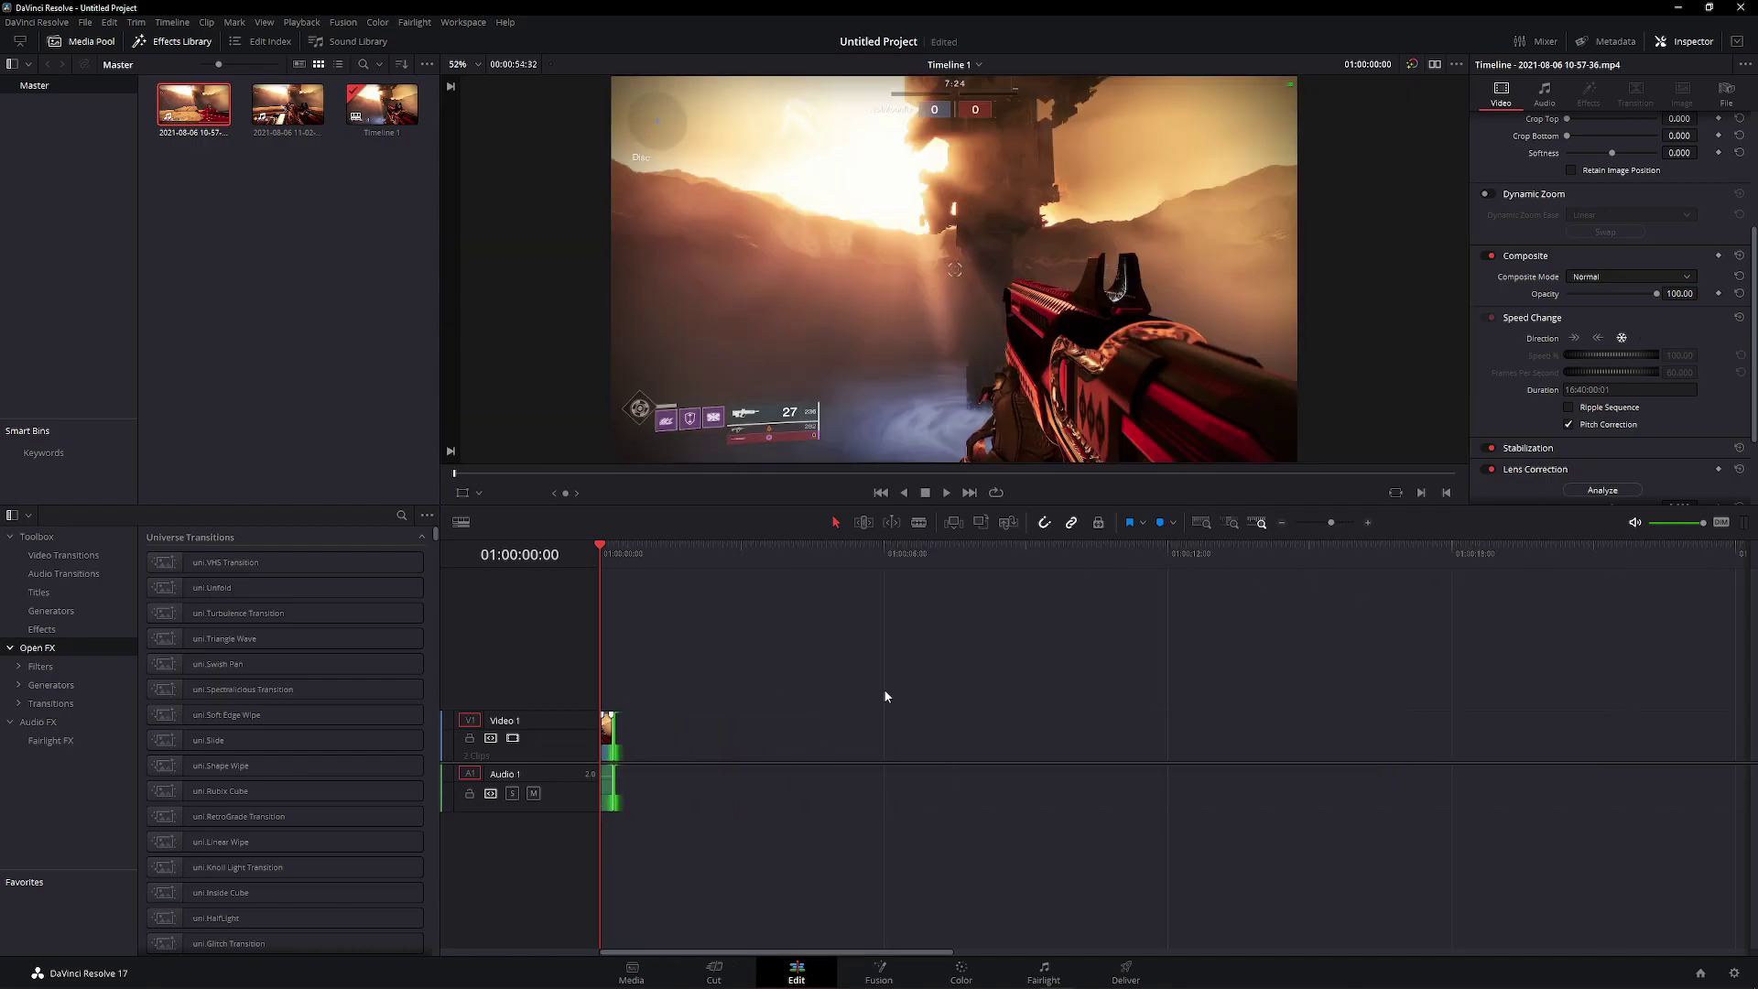
left_click_drag(614, 743, 842, 740)
left_click_drag(1330, 522, 1324, 521)
left_click_drag(1167, 754, 848, 747)
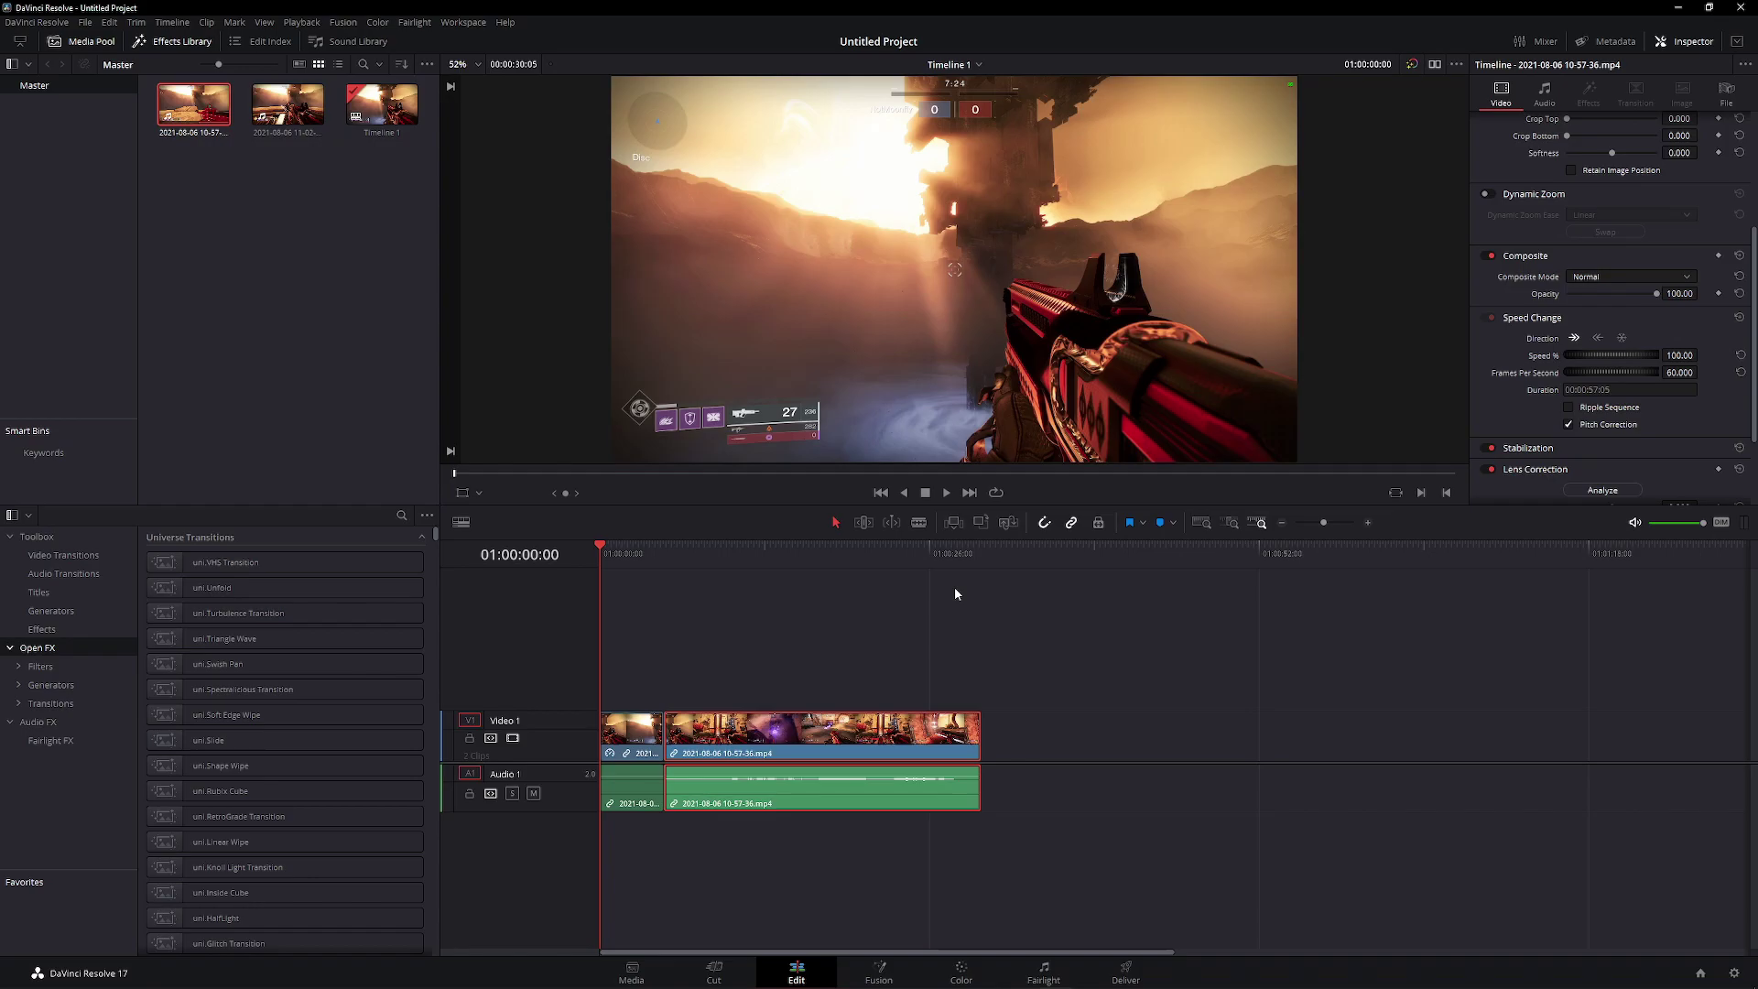
Add the Fukkireta Eurobeat Remix to Audio 2 at the timeline start and lower its volume to -25.57
left_click_drag(954, 596, 605, 838)
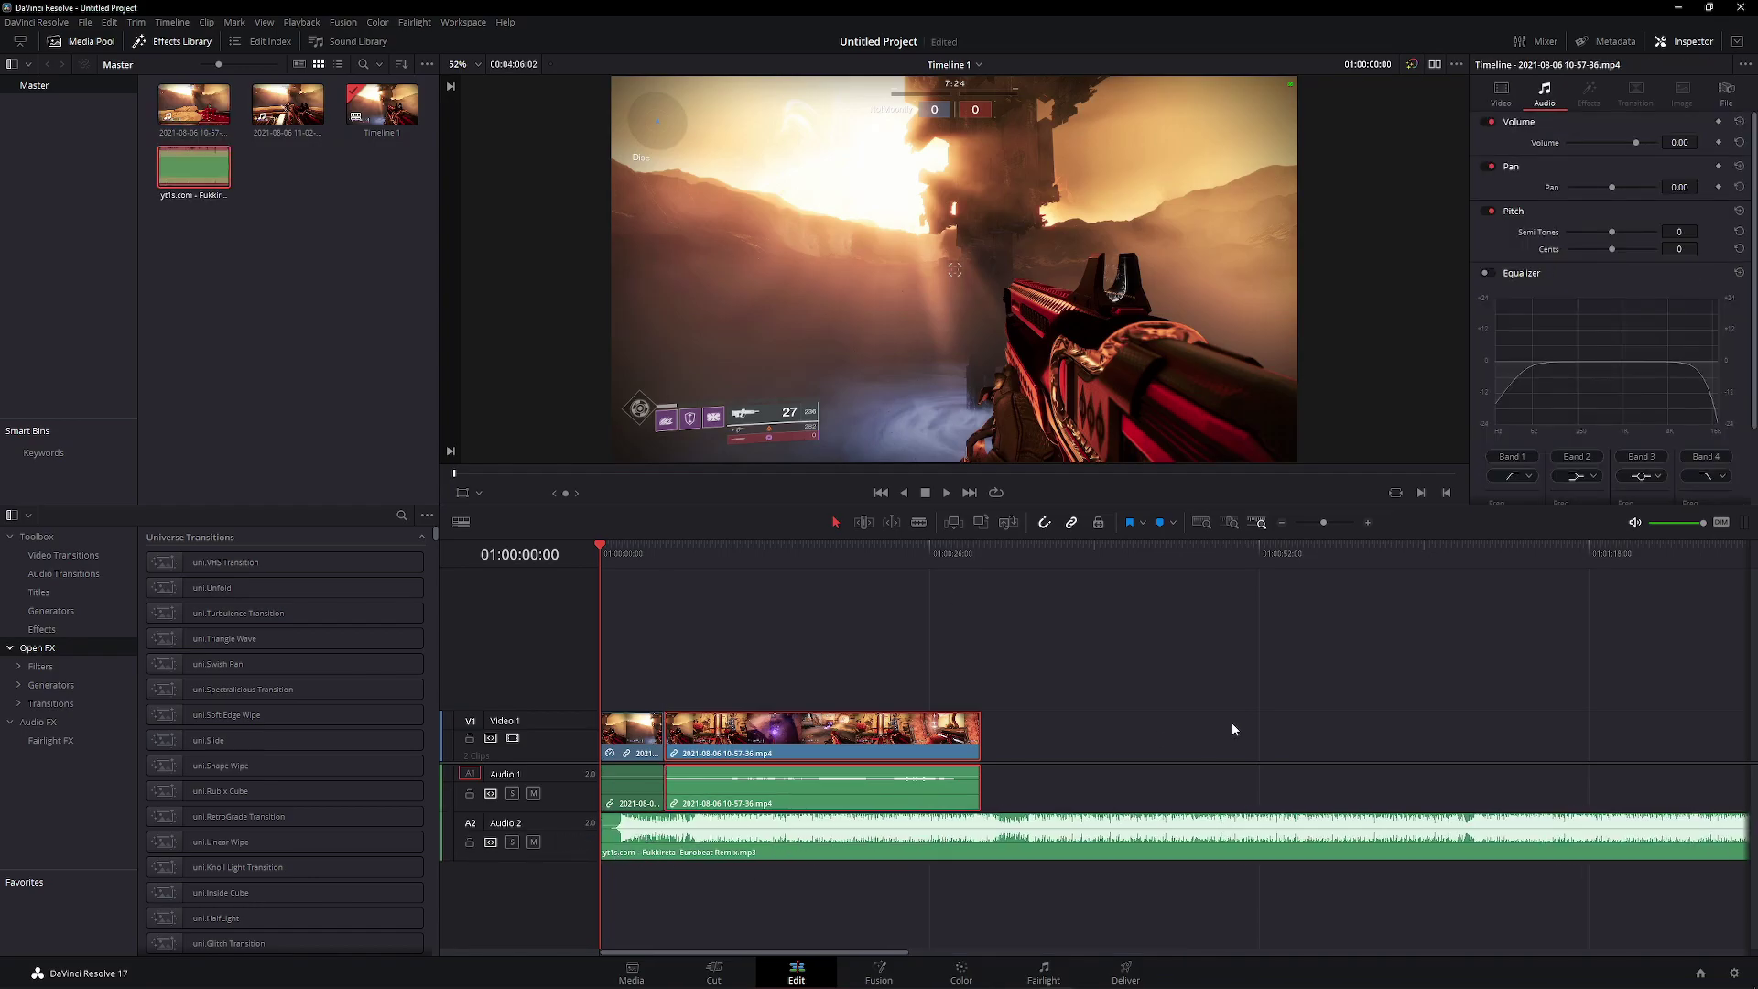
left_click(1278, 855)
left_click(1387, 833)
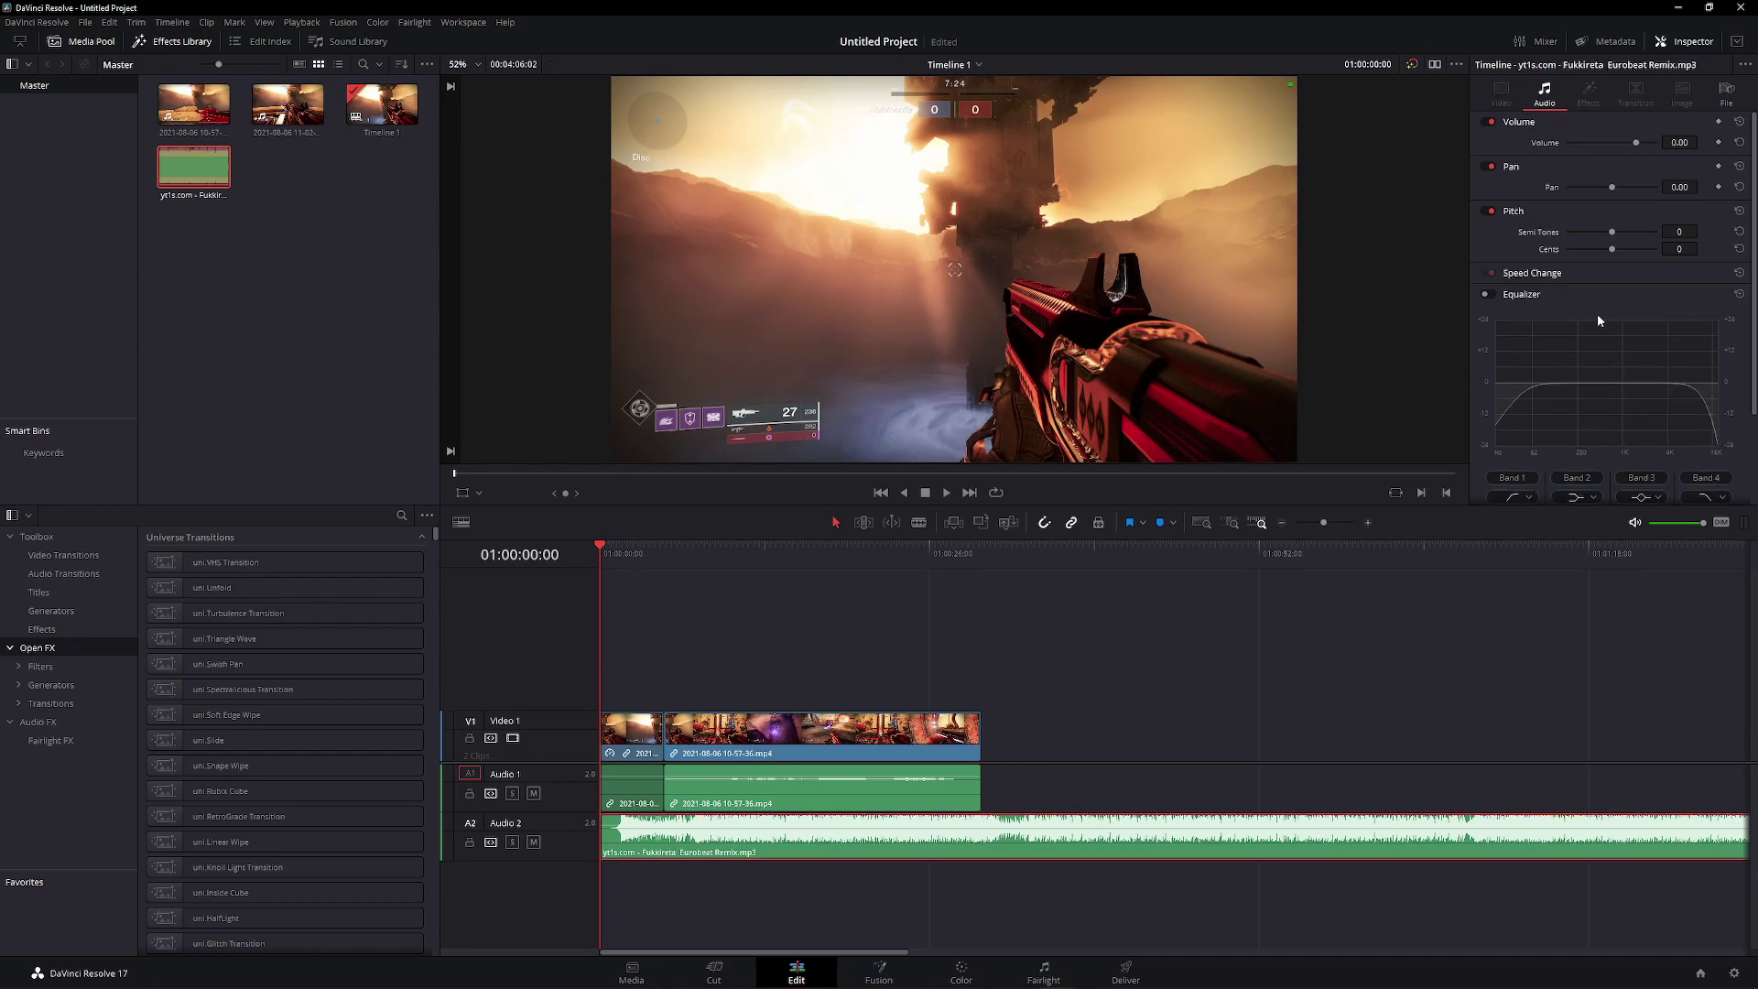
left_click_drag(1635, 141, 1628, 141)
key("space")
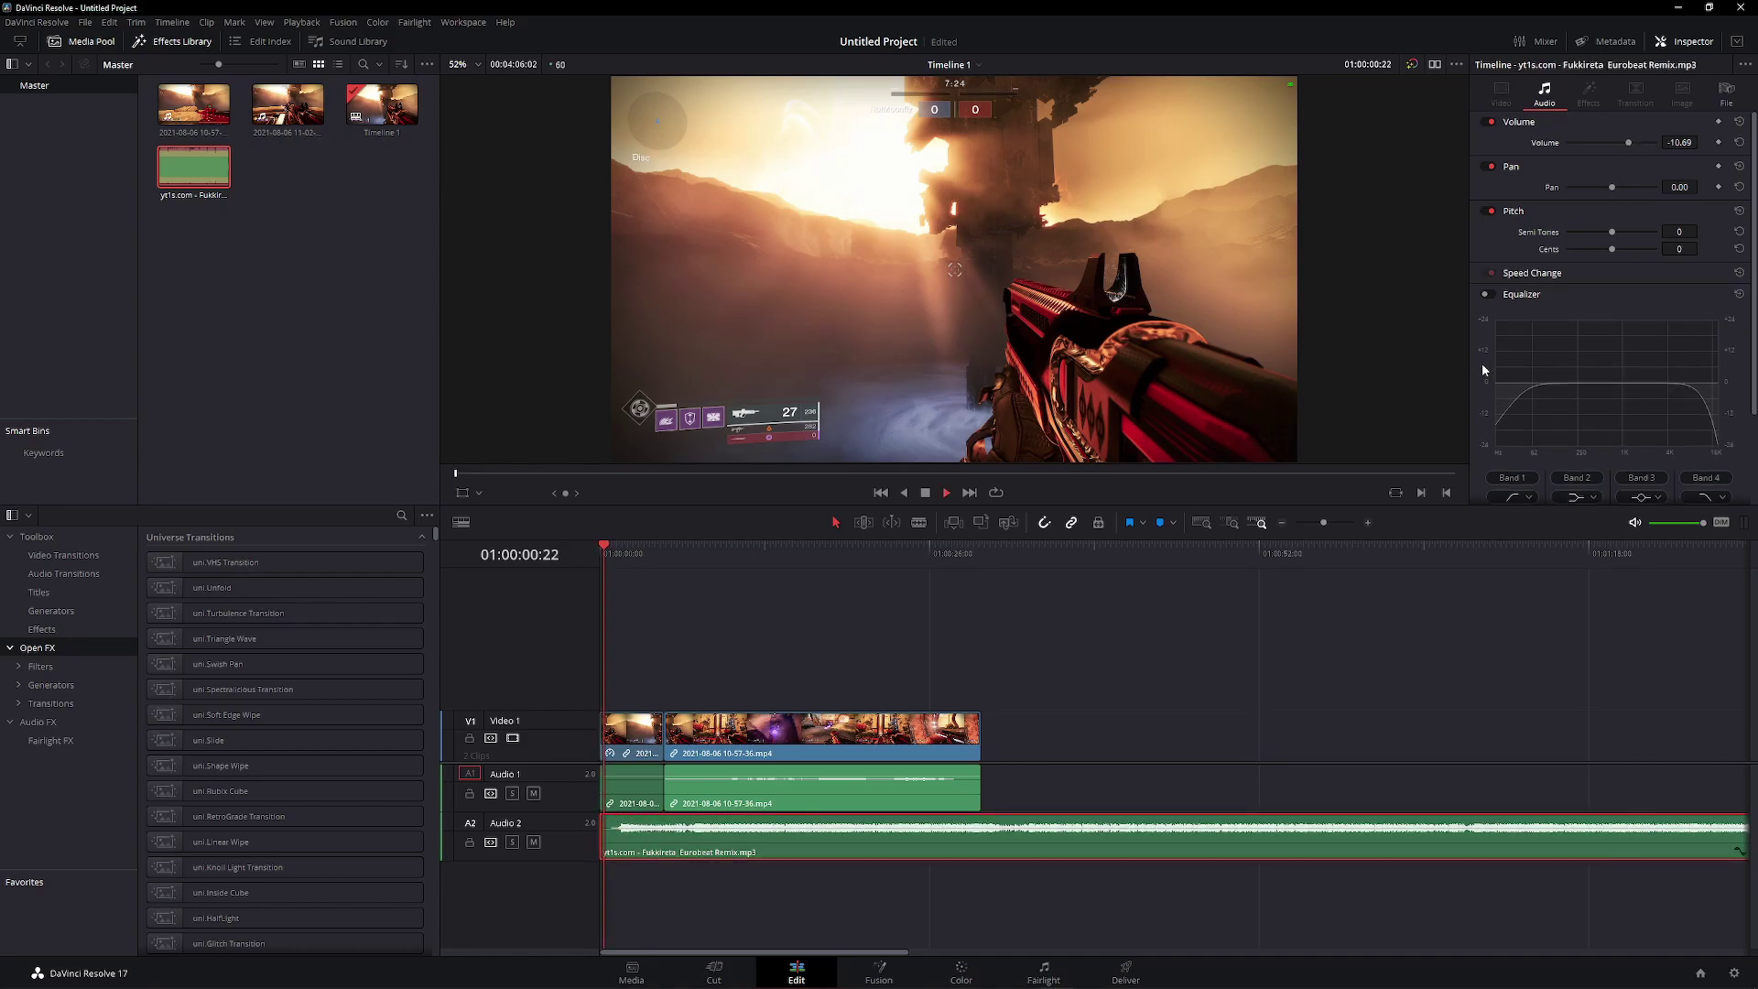
left_click_drag(1628, 142, 1620, 144)
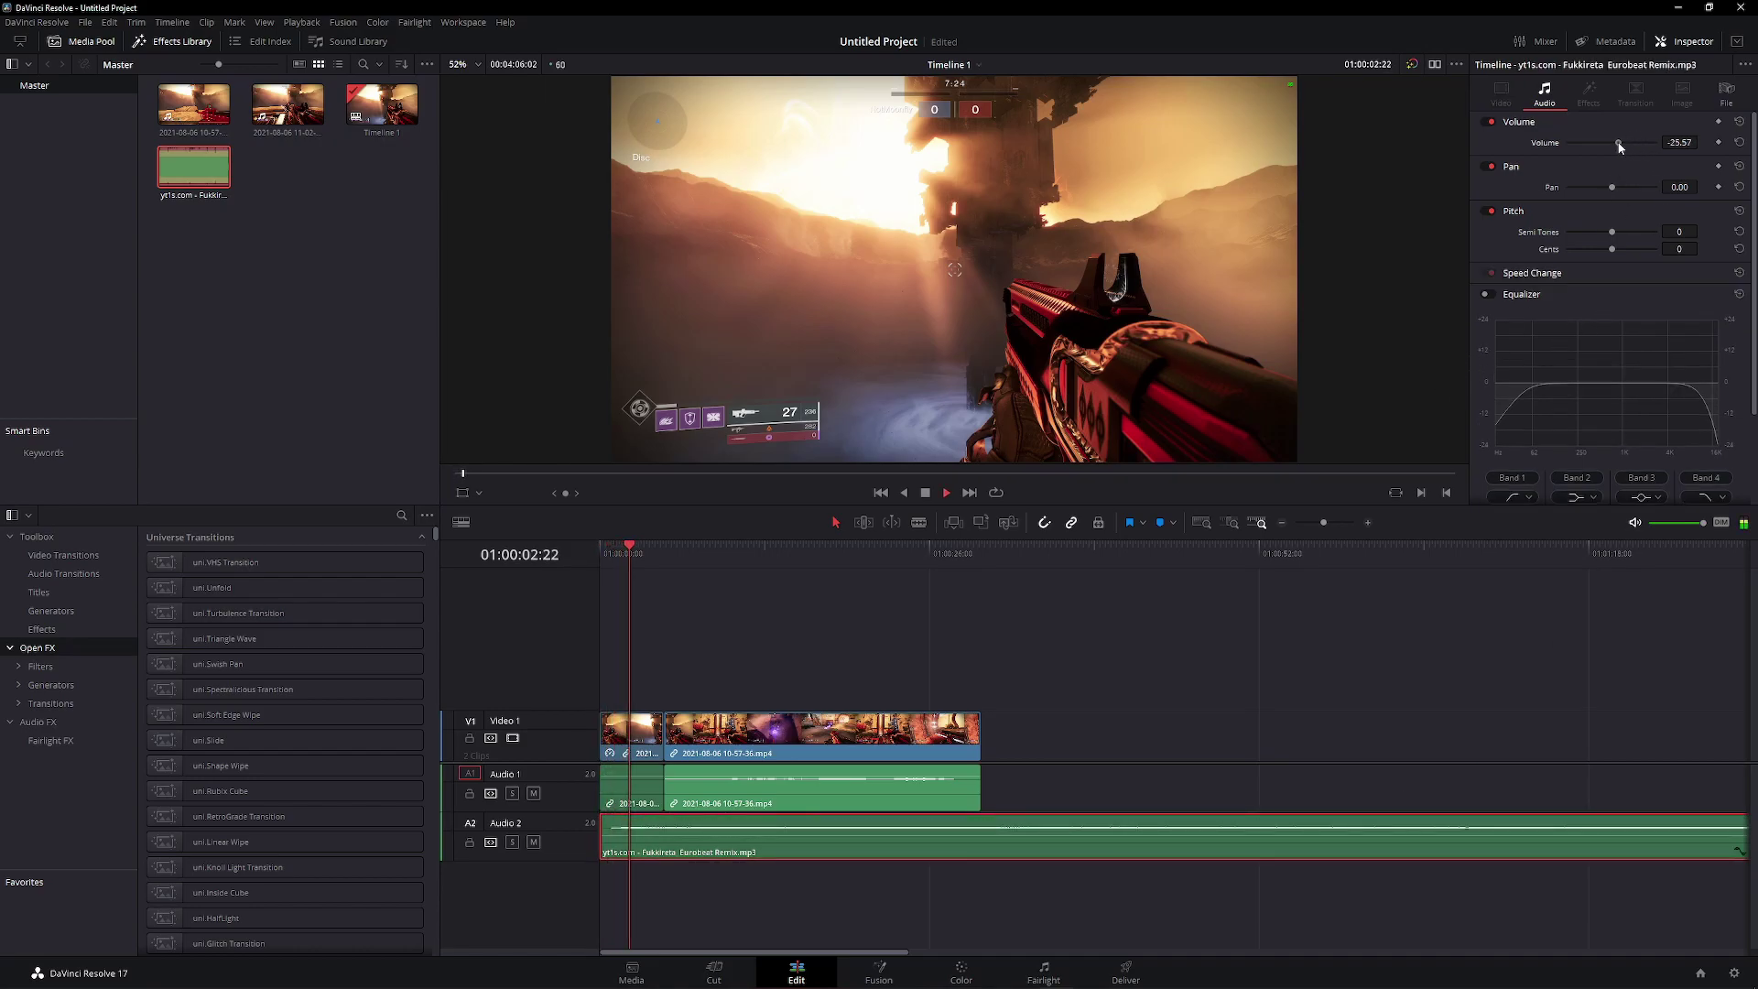
Locate the first beat by playing the music and place a marker on the music clip at 01:00:06:02
mouse_move(1324, 522)
left_mouse_down()
mouse_move(1349, 527)
mouse_move(1334, 523)
left_mouse_up()
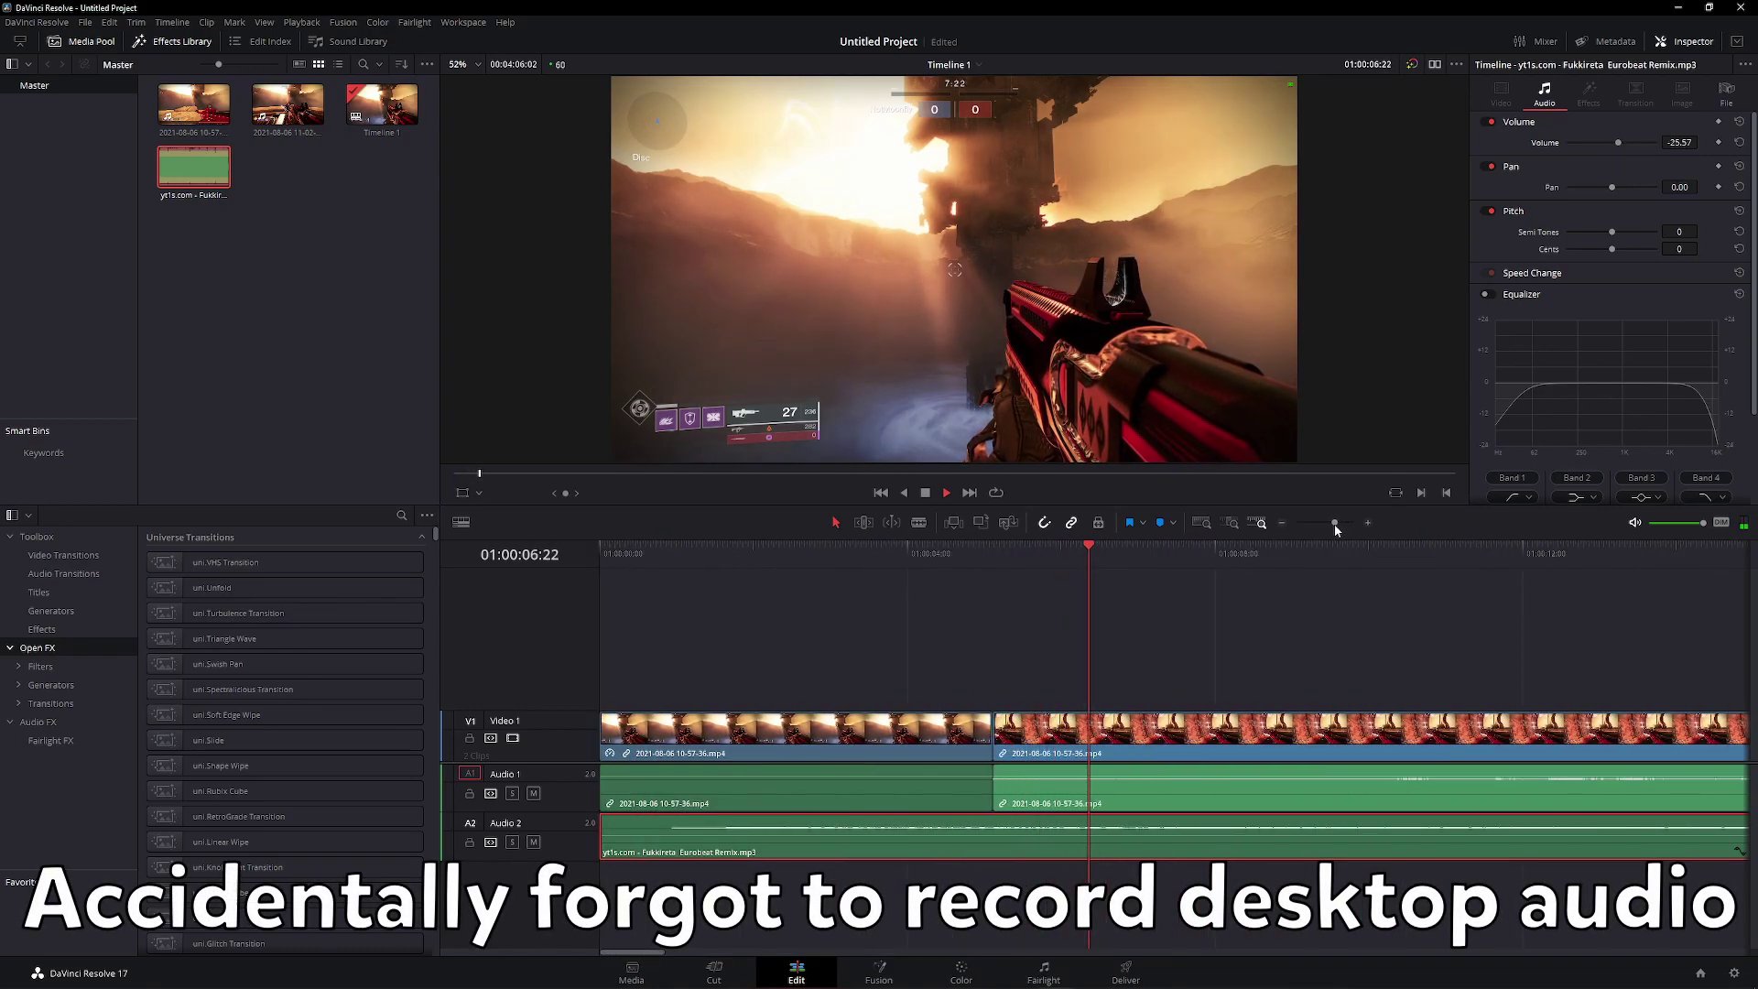
left_click_drag(1123, 554, 1065, 555)
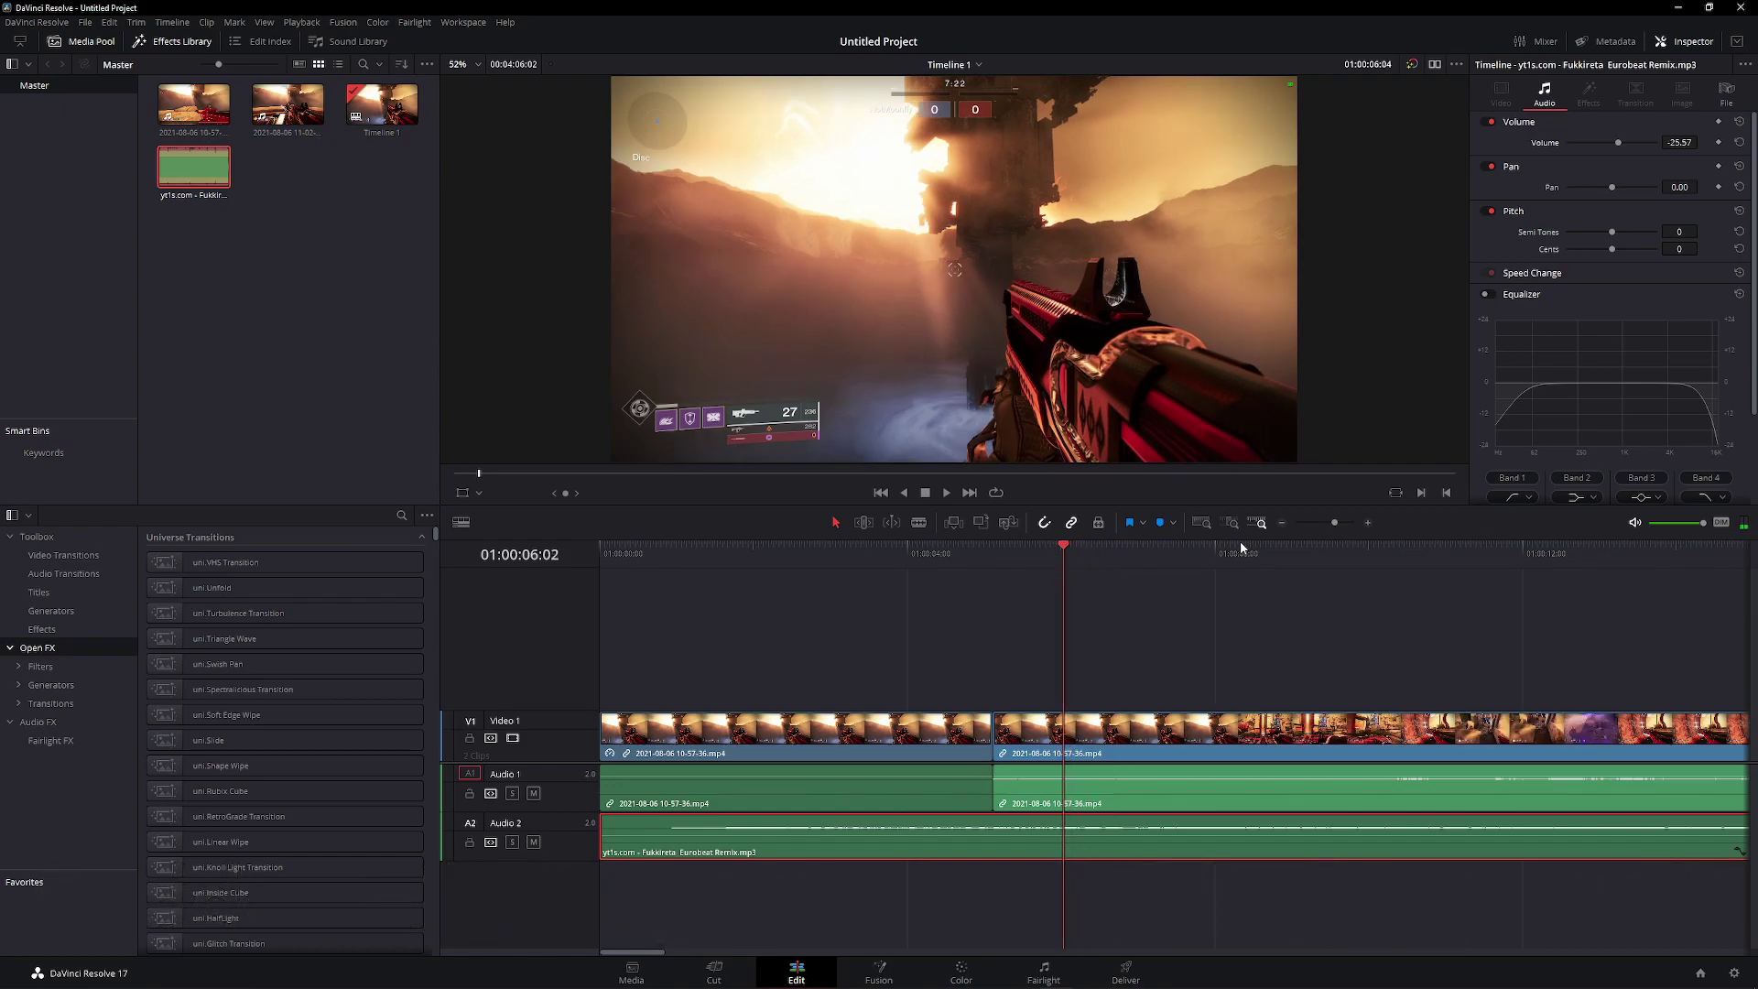
key("space")
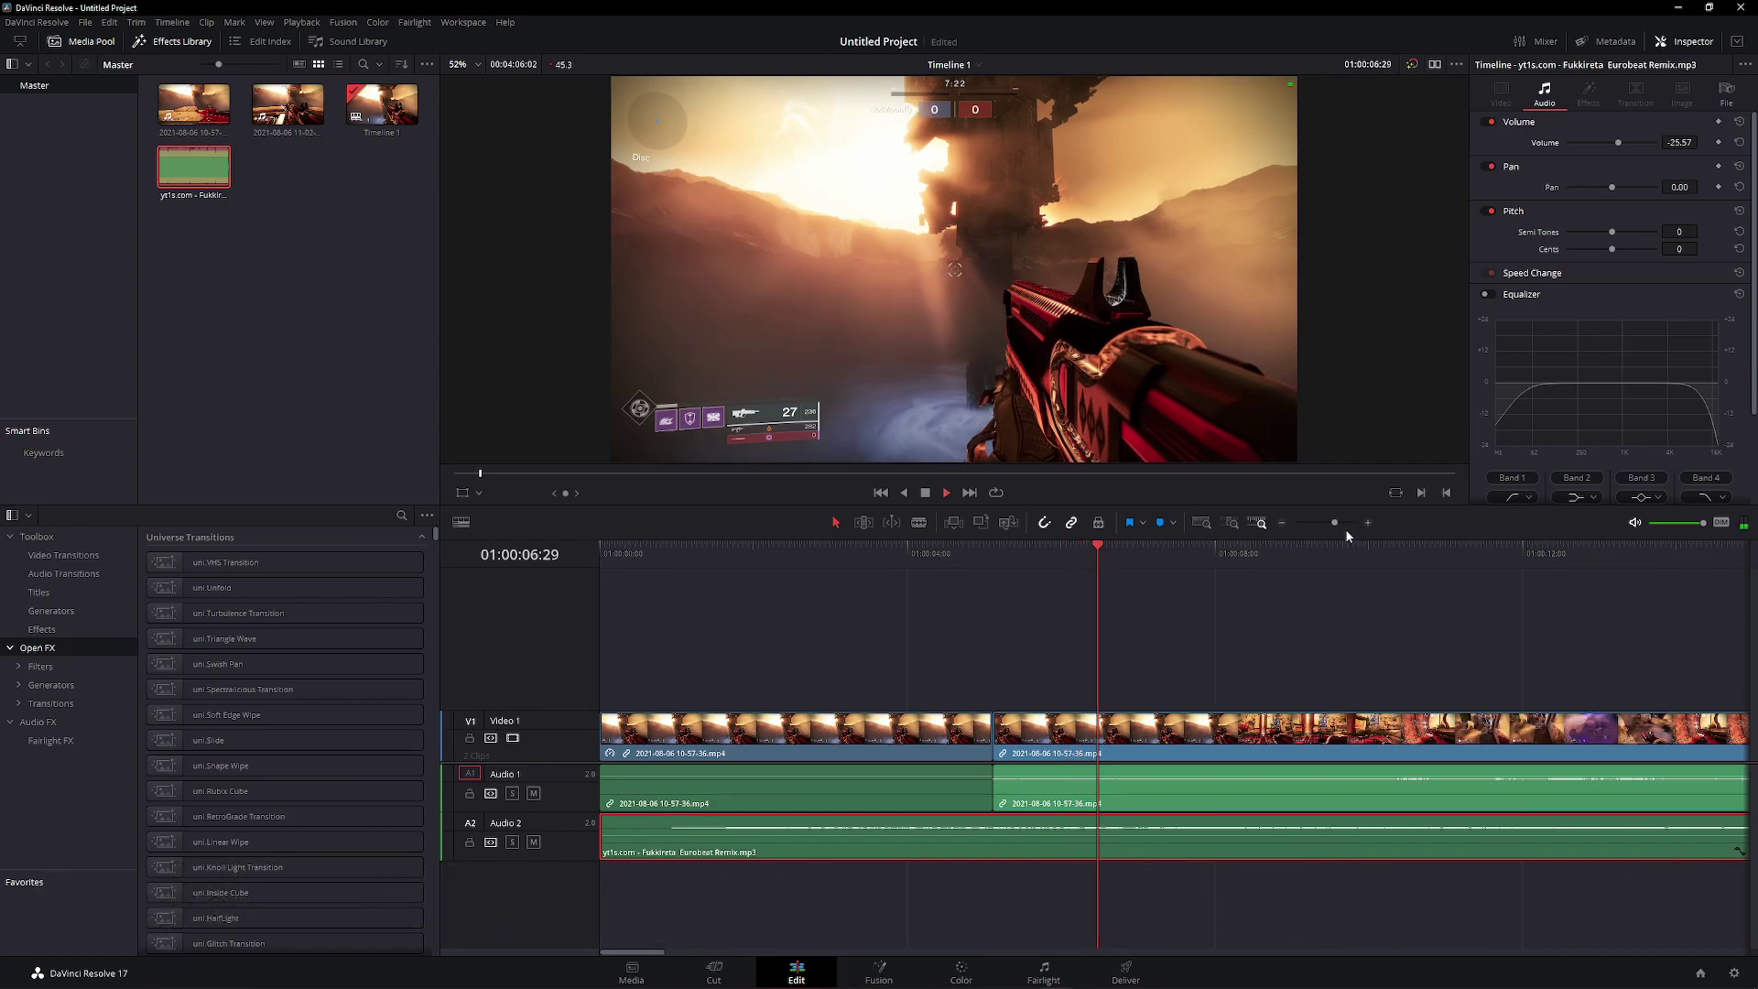
key("space")
left_click_drag(1108, 555, 1064, 553)
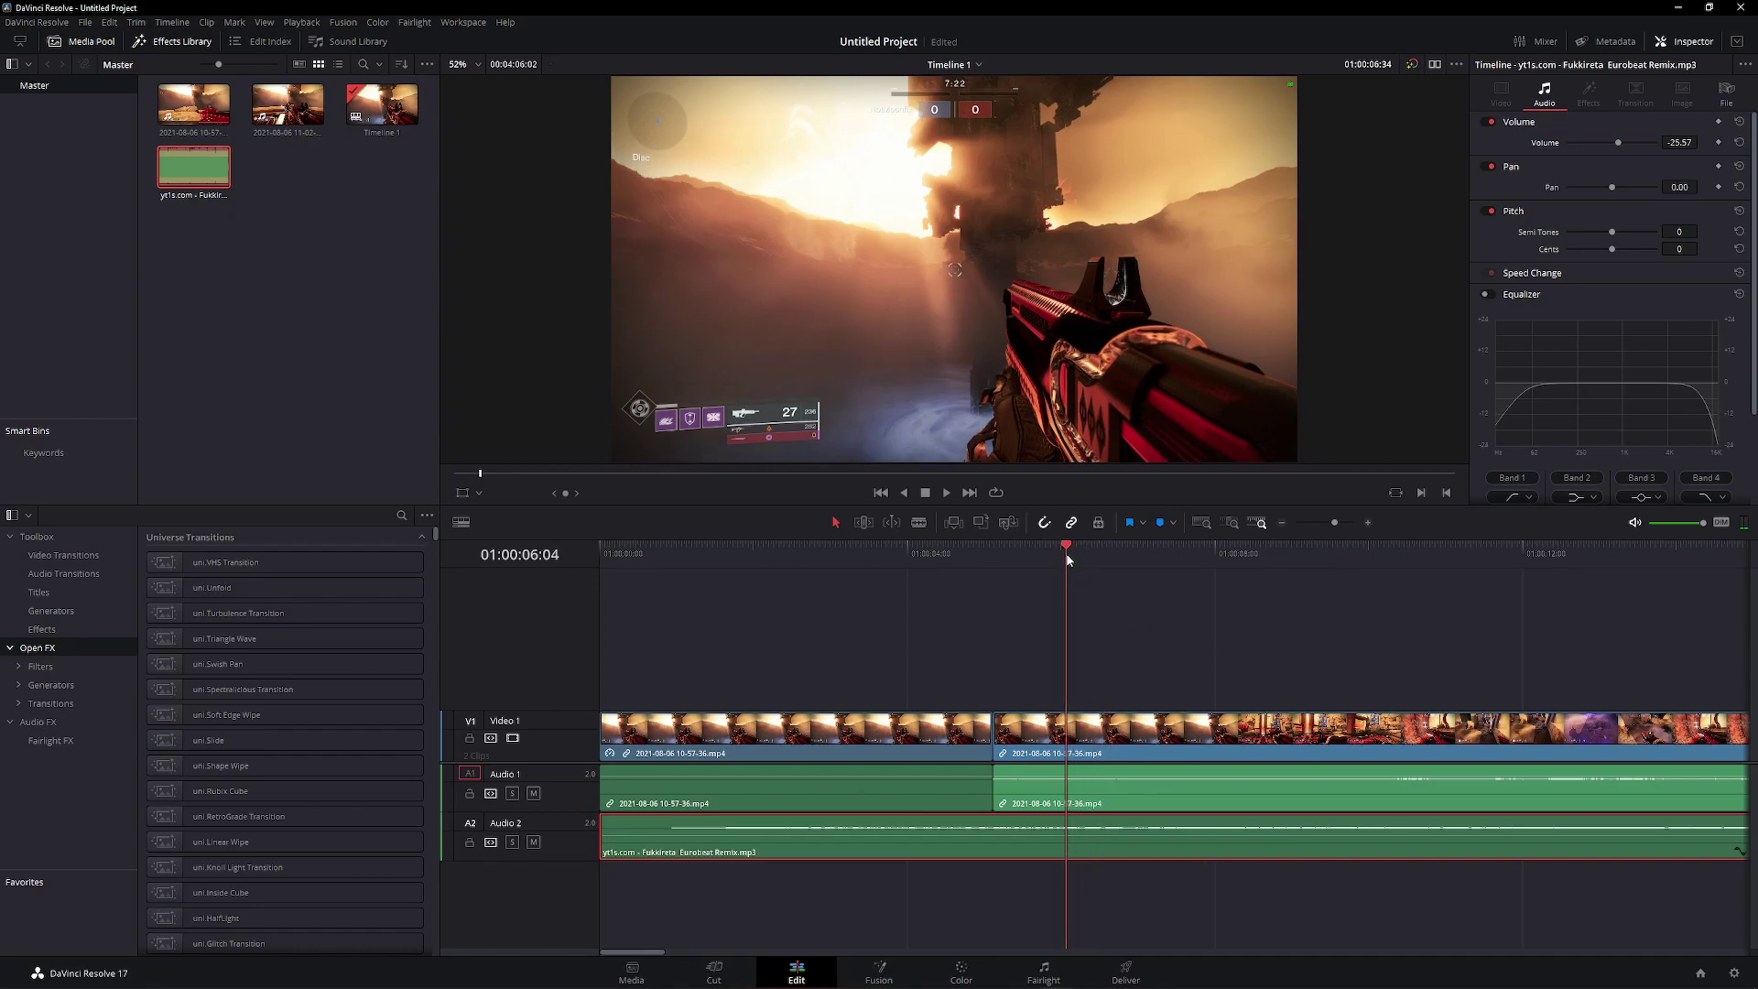
left_click(1160, 523)
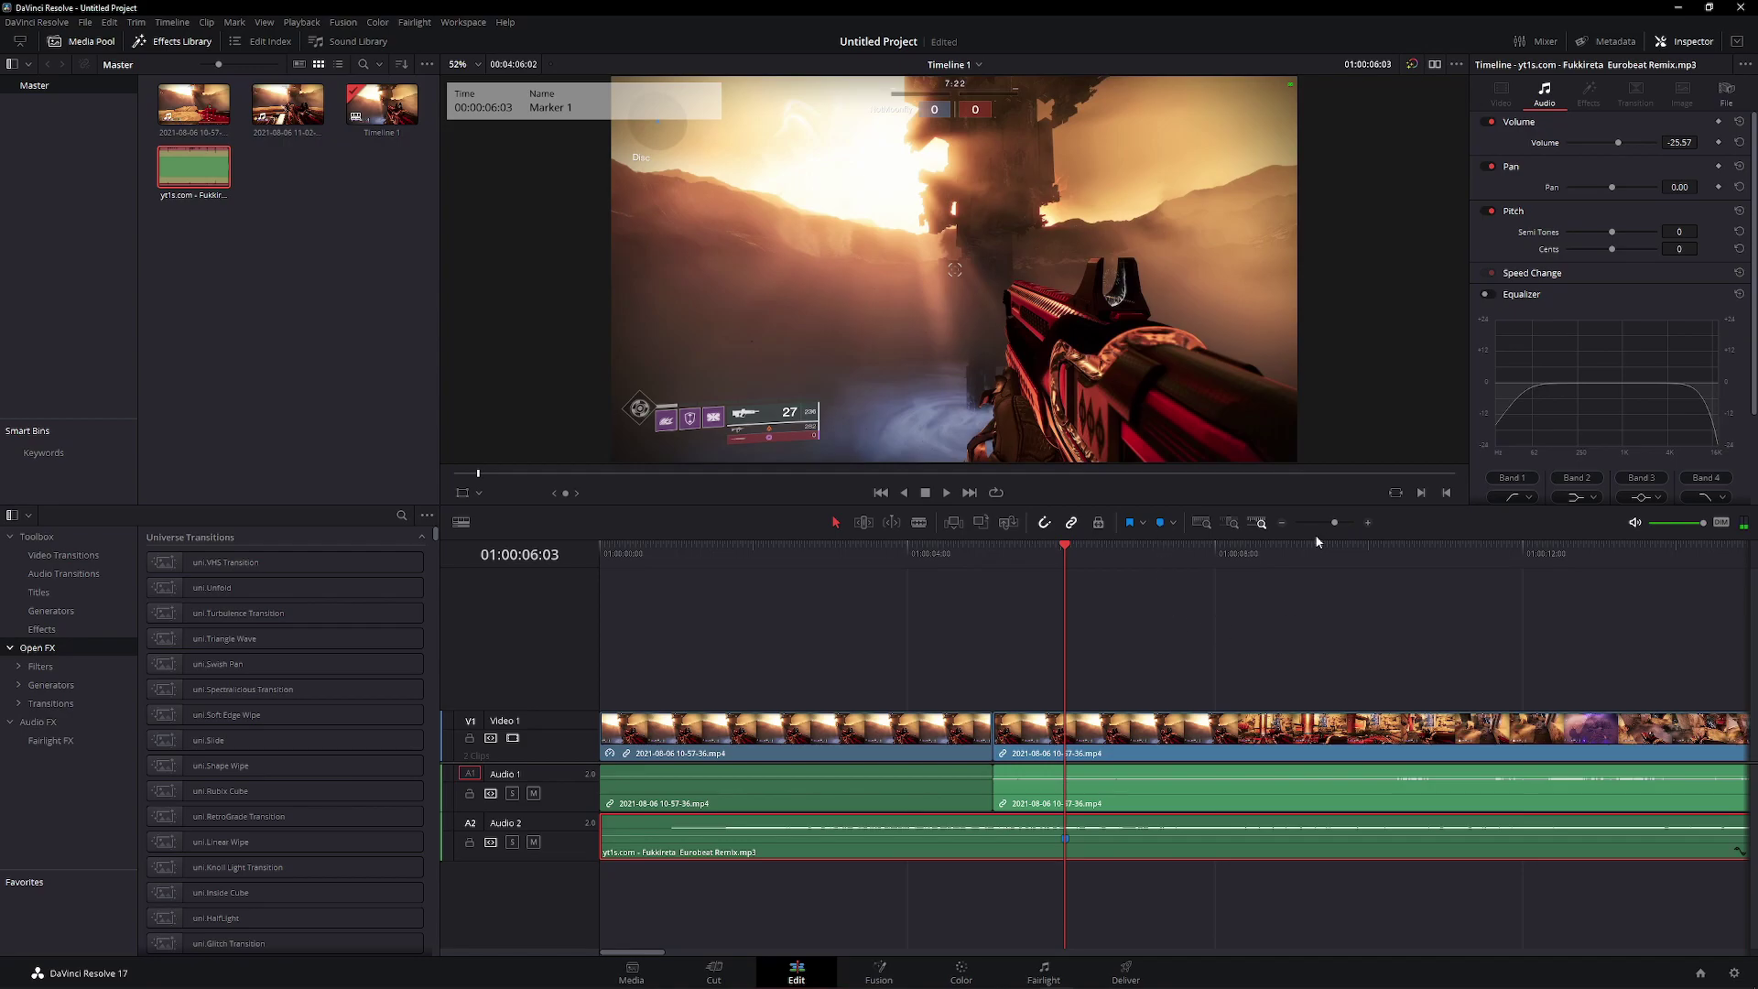
left_click_drag(1334, 523, 1358, 526)
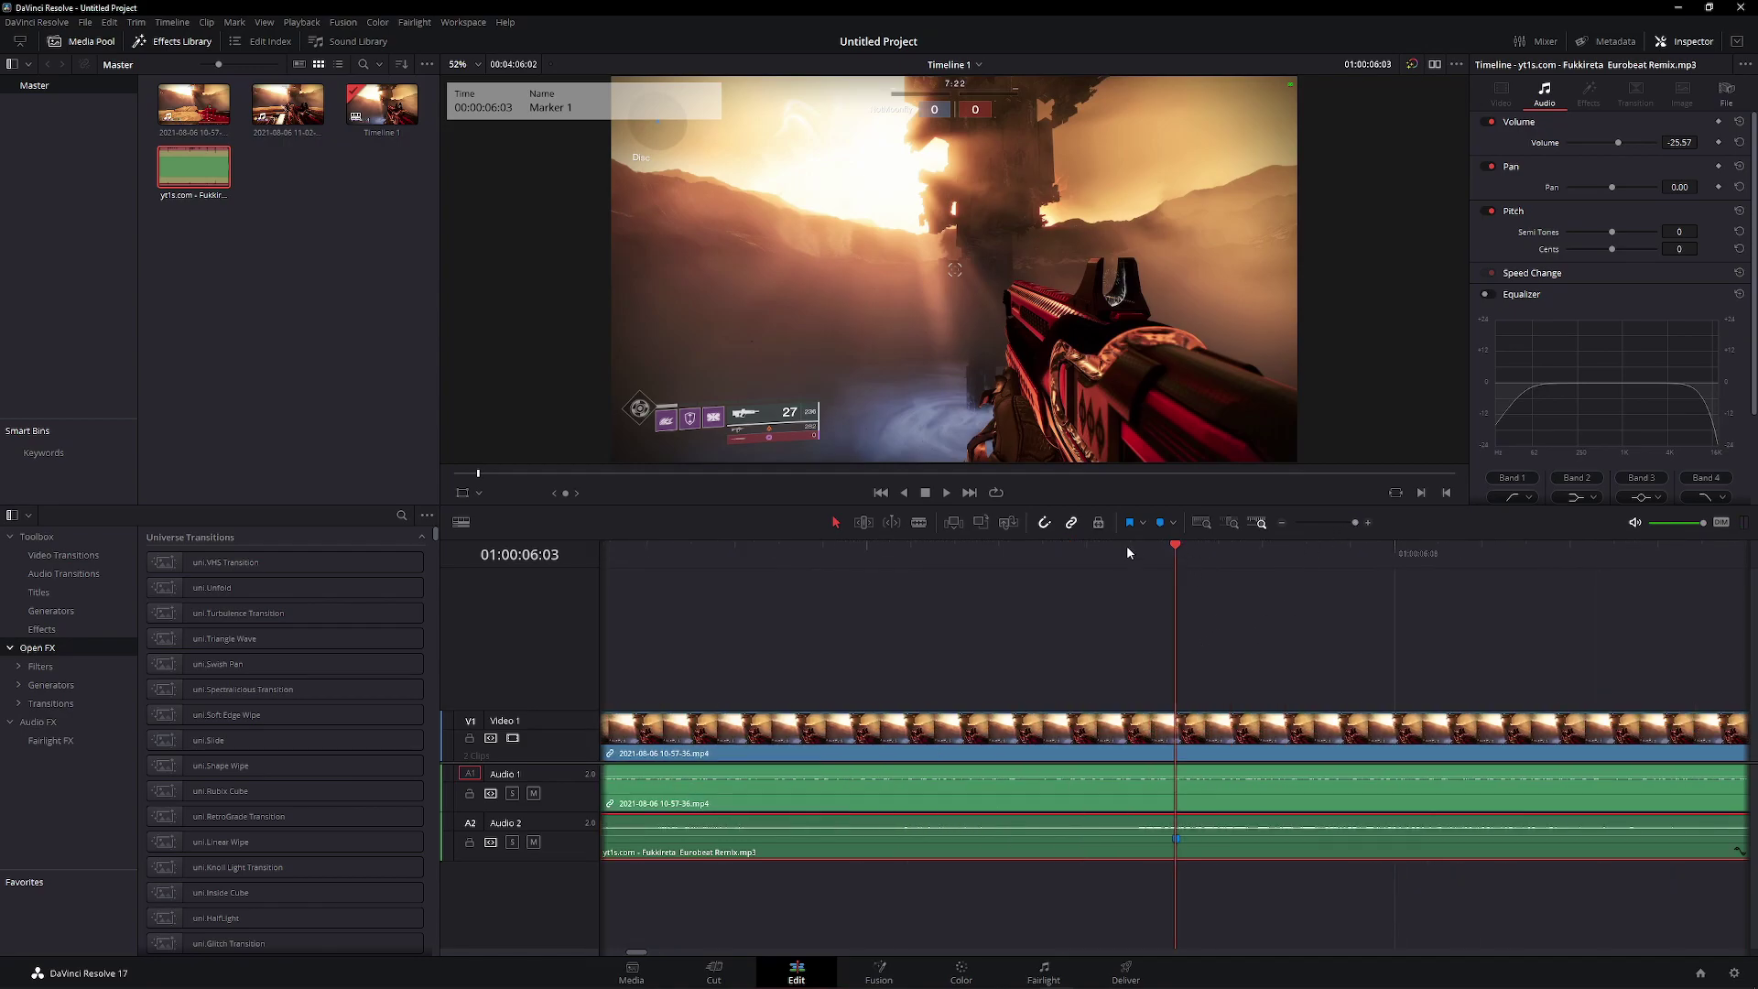
left_click_drag(1176, 838, 1132, 838)
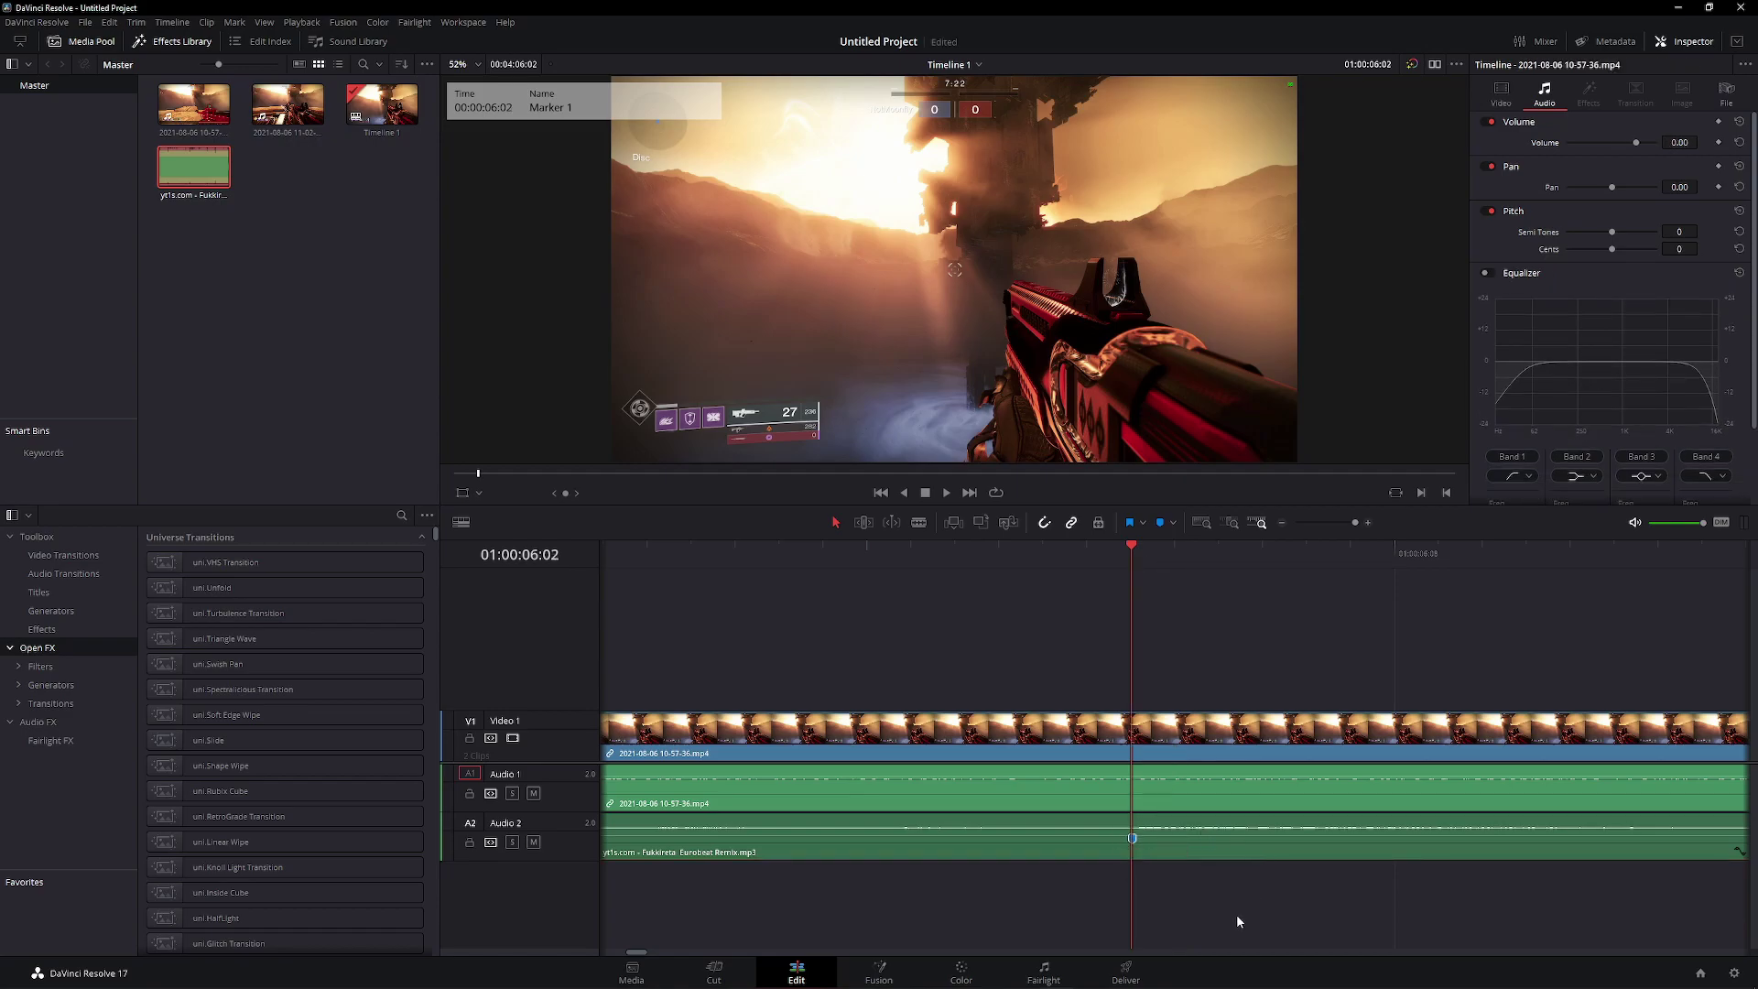
Mark the next two beats on the music clip, with the last marker at 01:00:06:35
key("space")
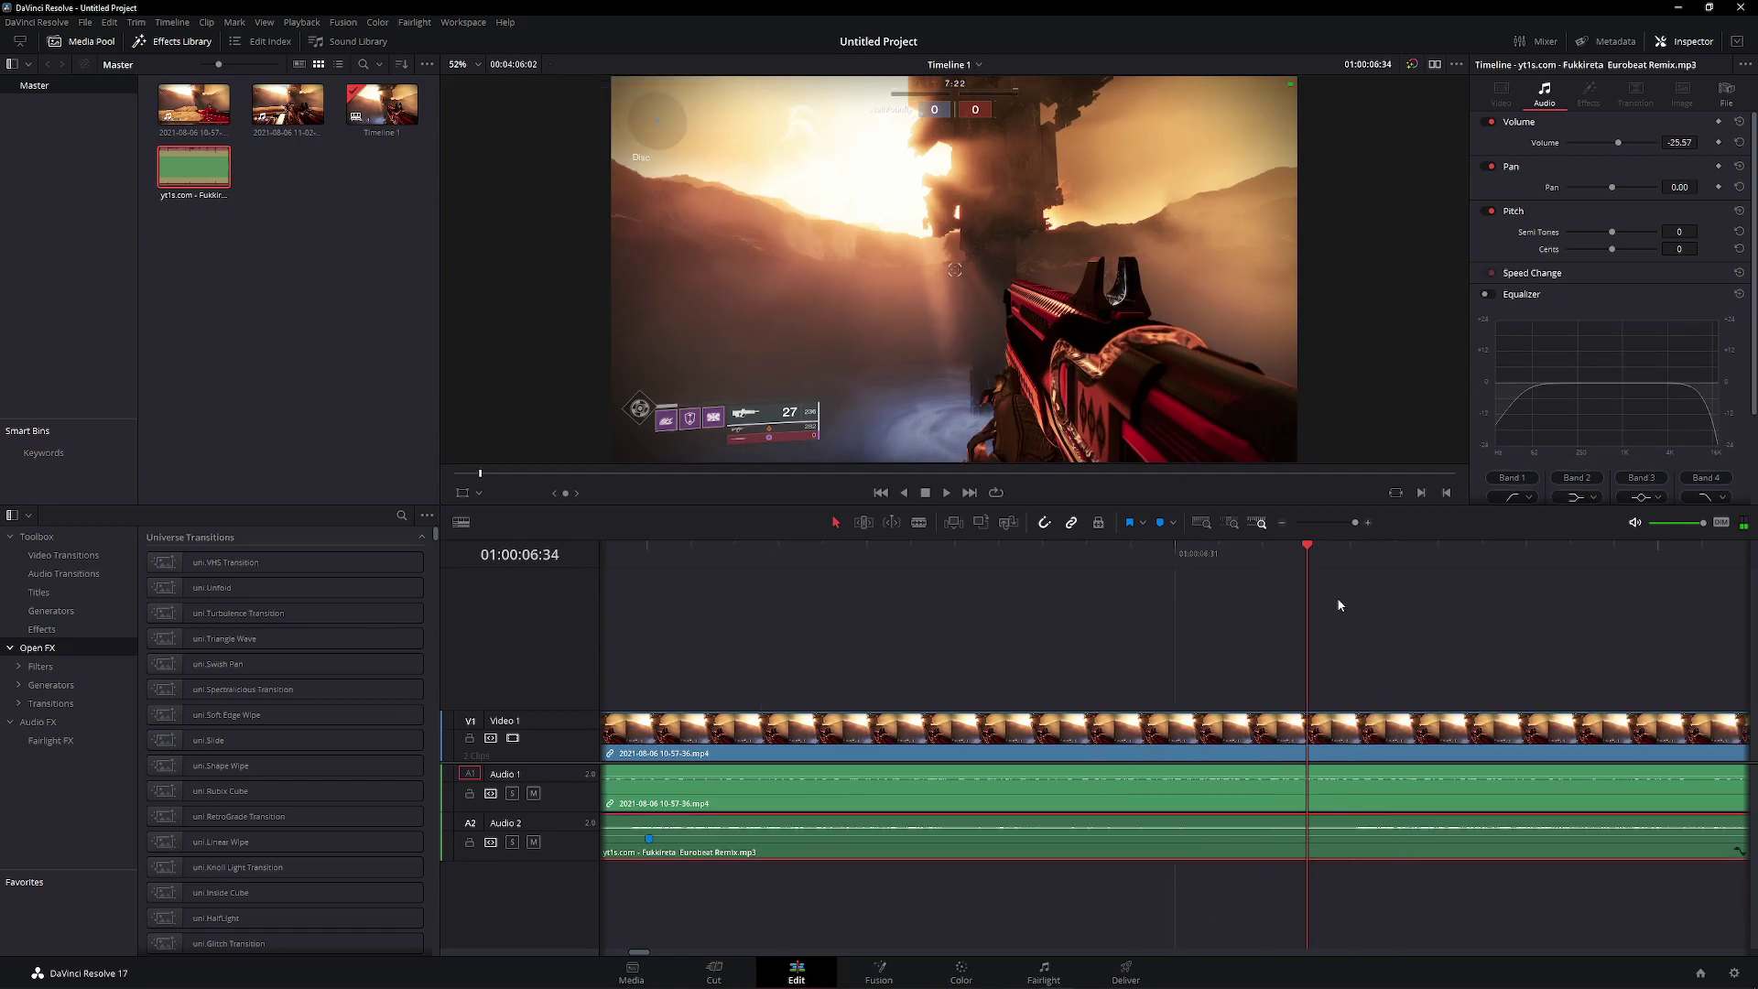
key("Right")
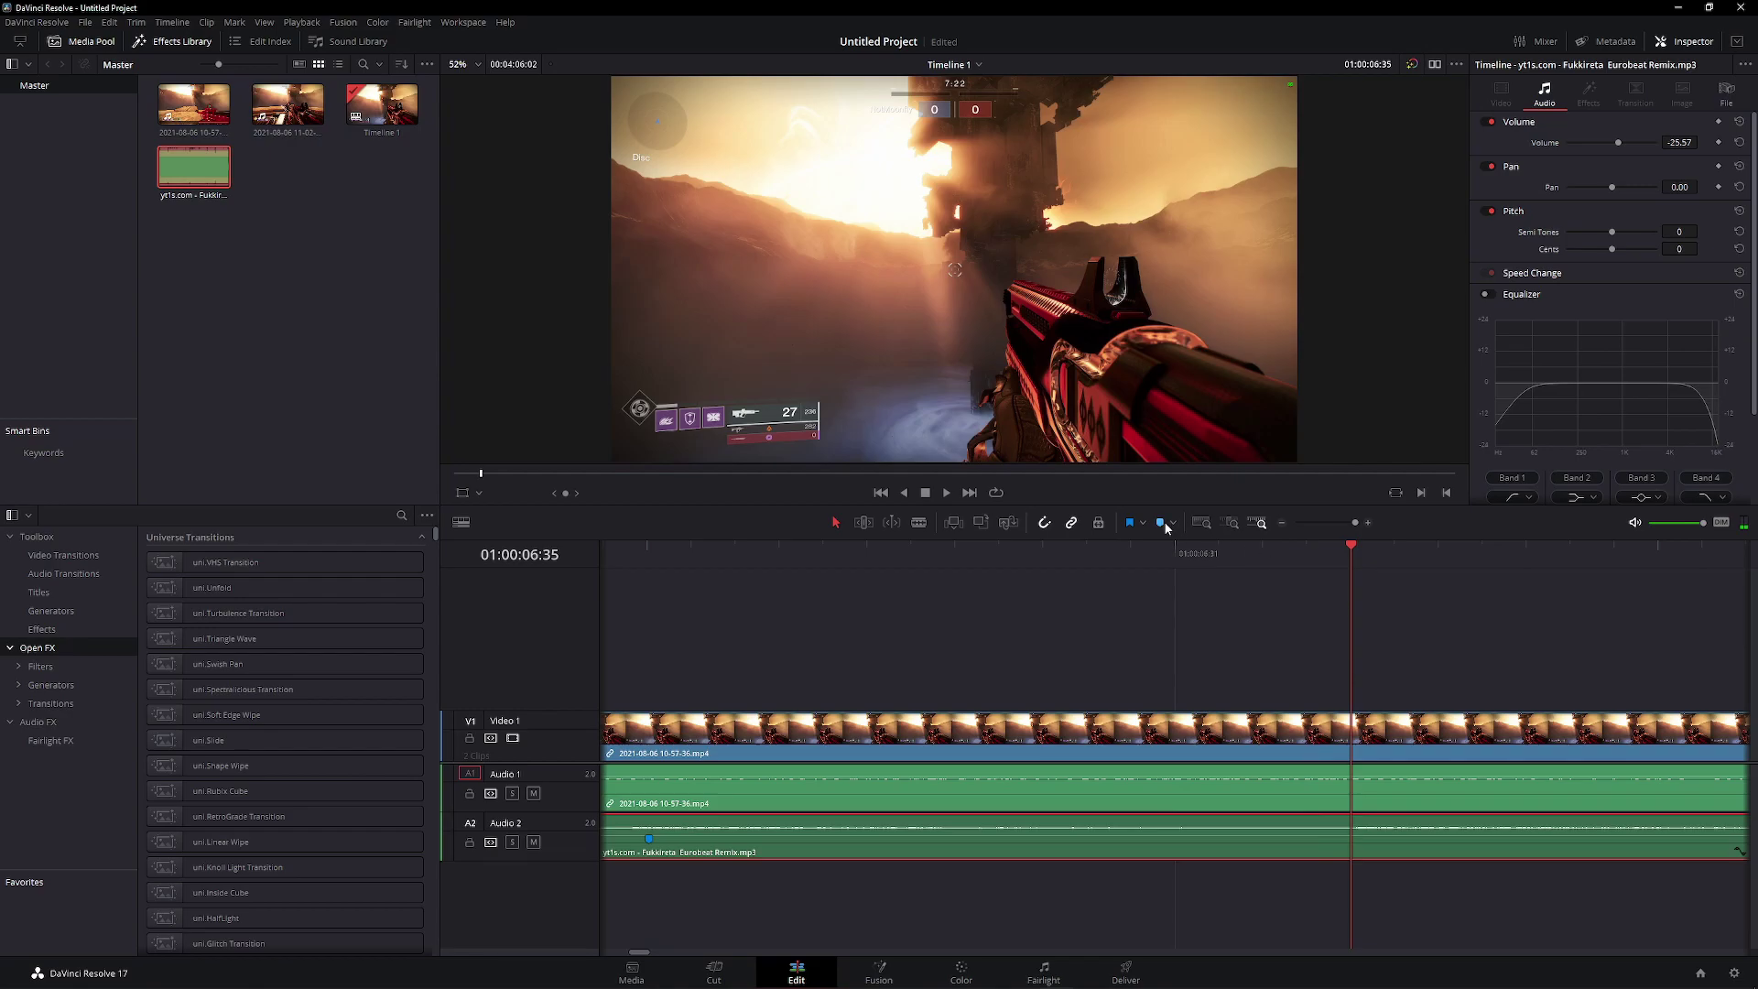
left_click(1163, 522)
Shift the gameplay clip to the right, trim about 5 seconds off the music's start, and move the music to the timeline start
left_click_drag(1339, 522, 1326, 524)
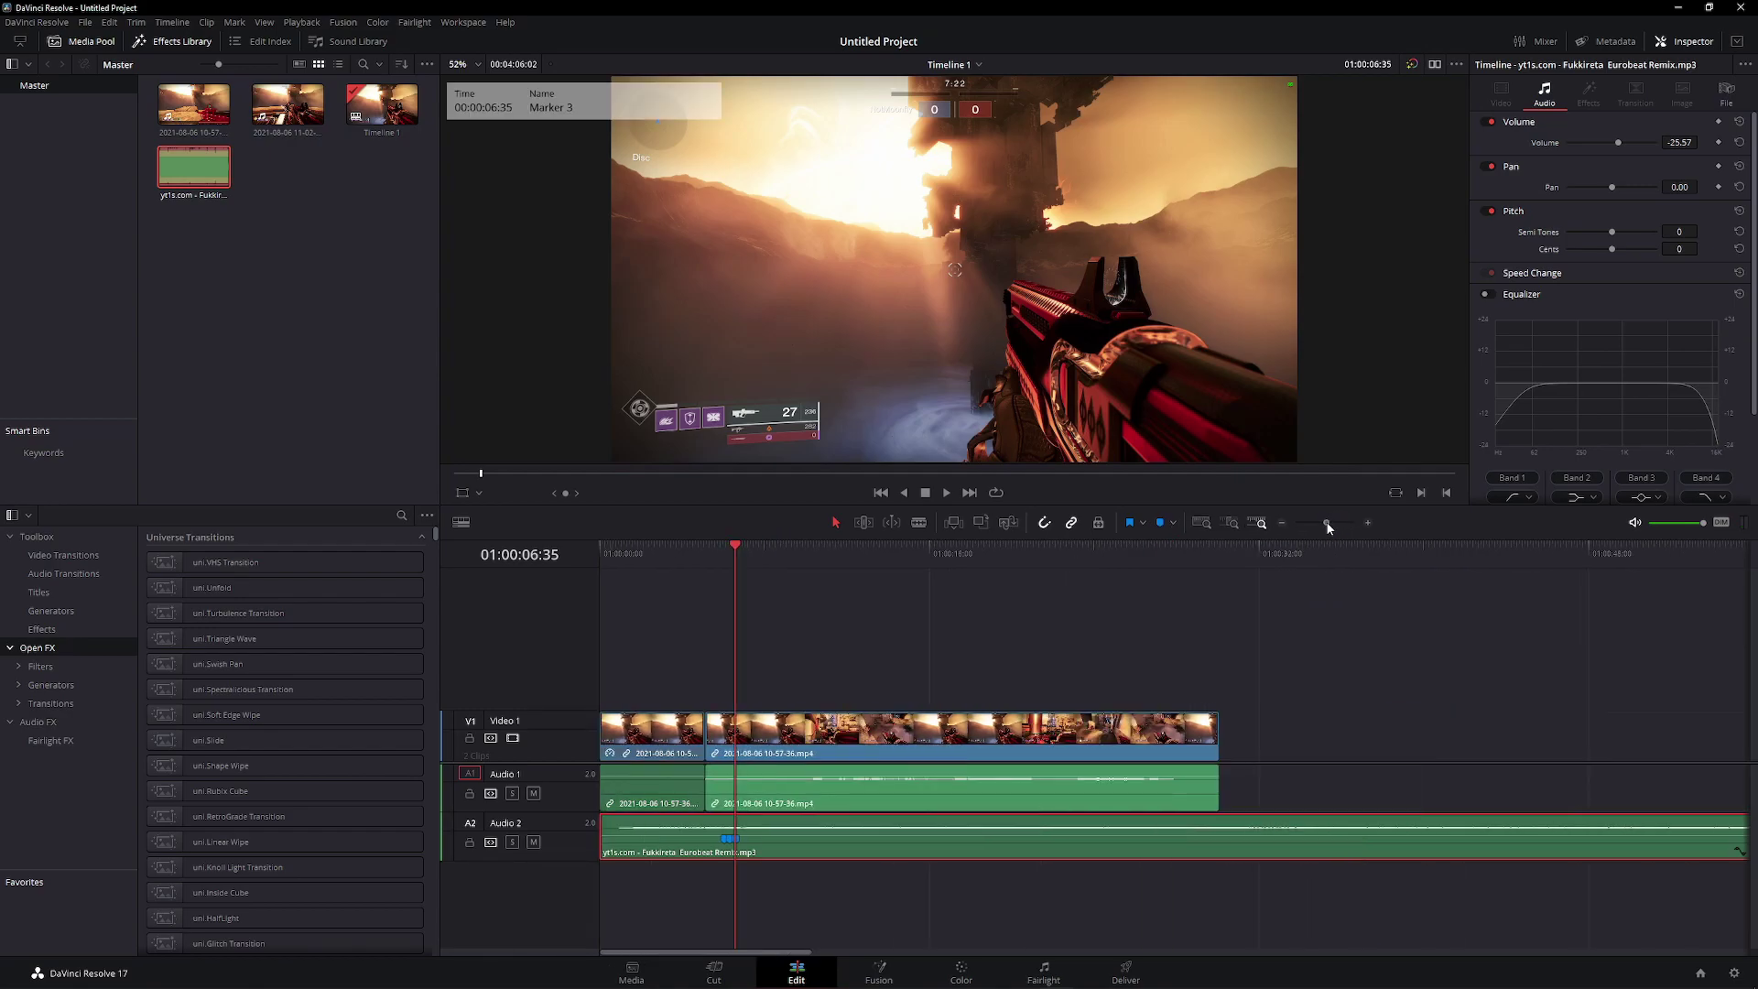
left_click_drag(603, 836, 706, 837)
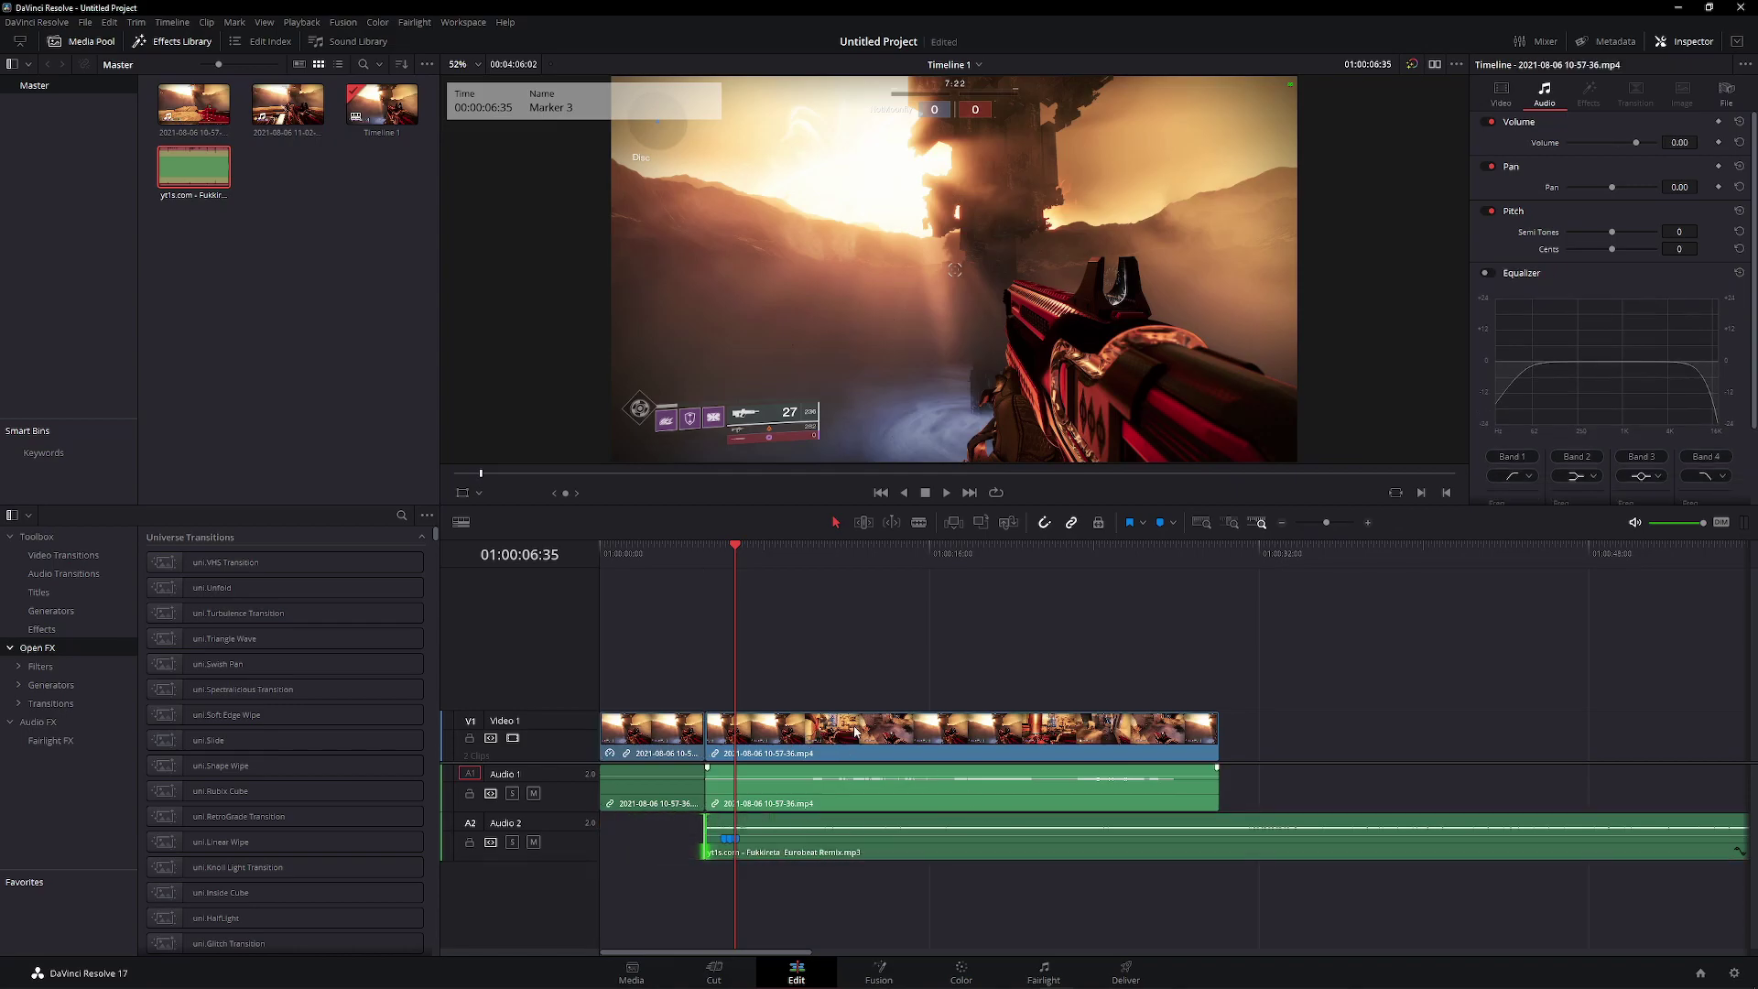
left_click_drag(983, 728, 1153, 728)
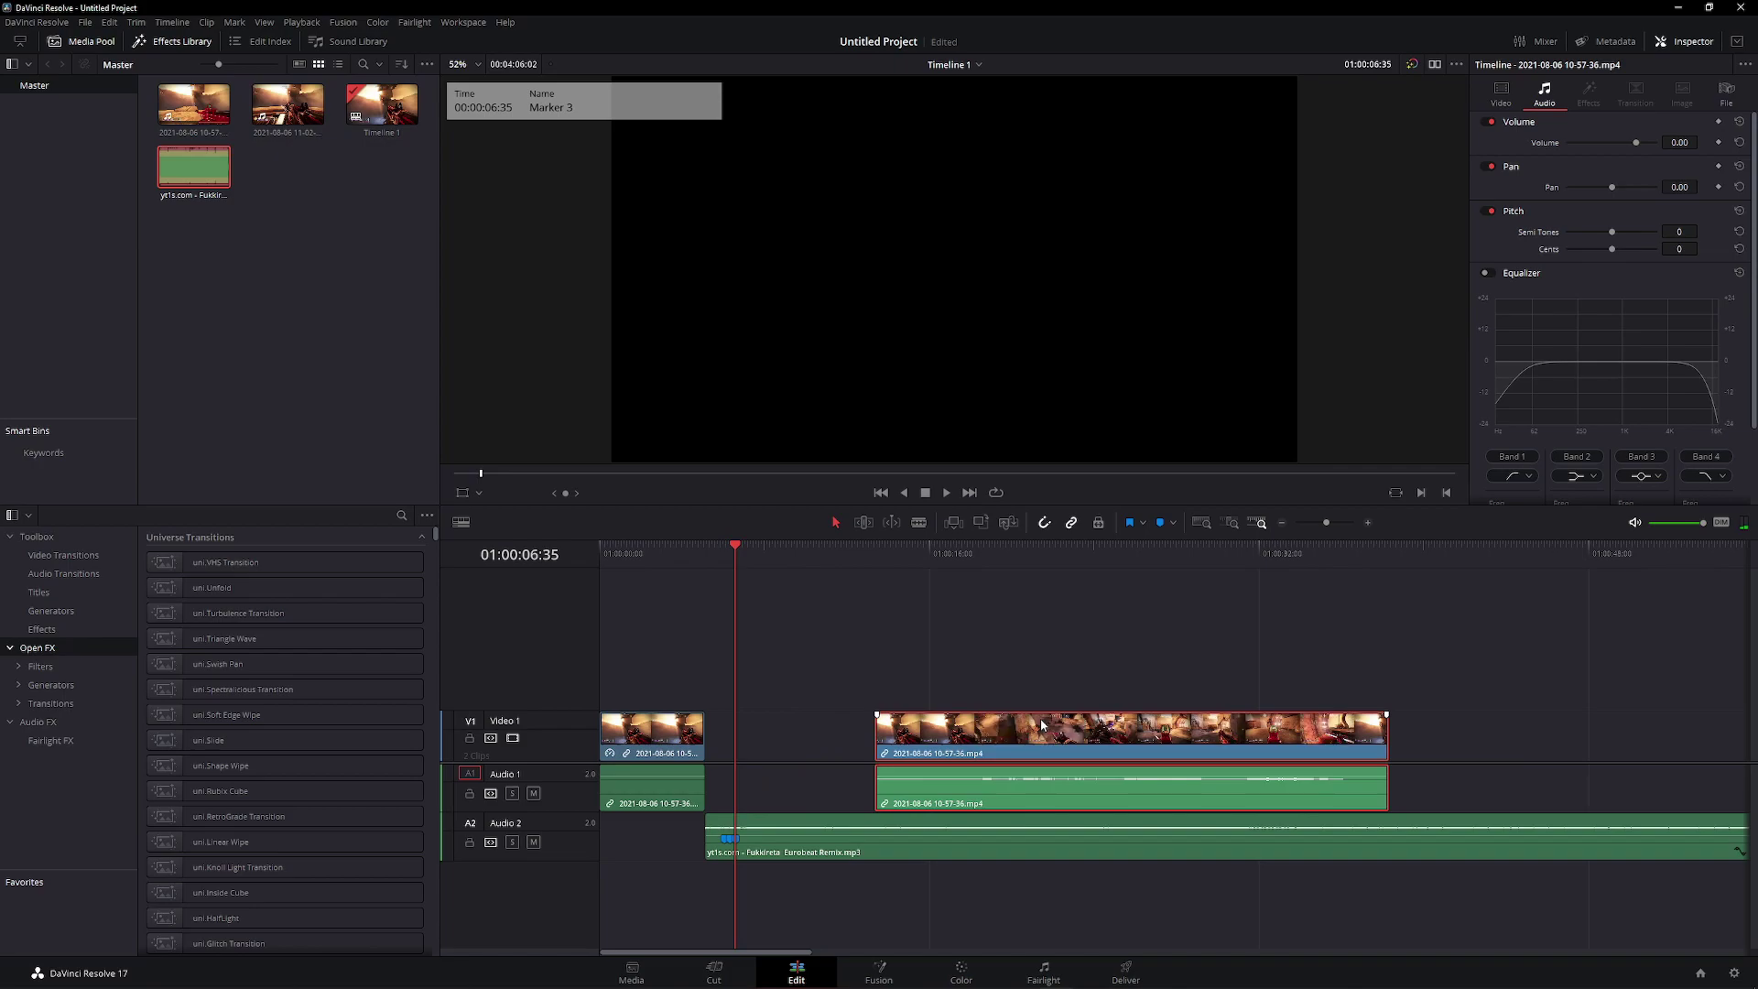
left_click_drag(895, 845, 787, 850)
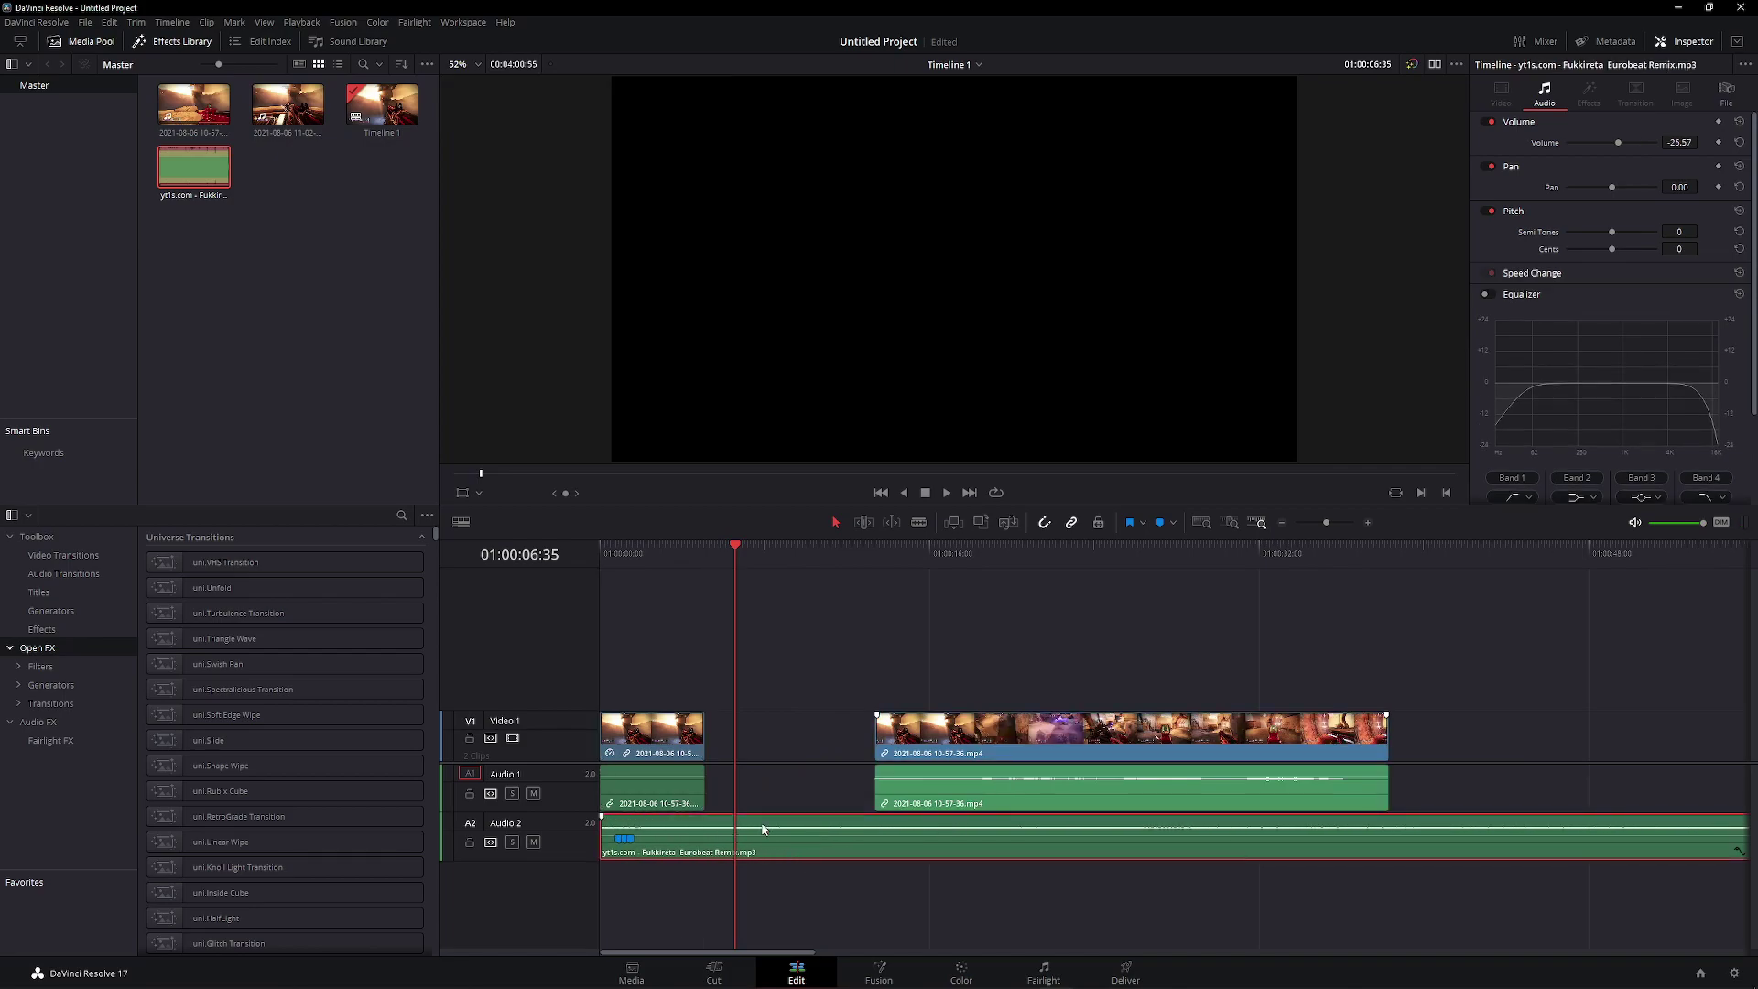
Play the timeline from the start to check the music's beats against the freeze frame, and return to the beginning
key("Home")
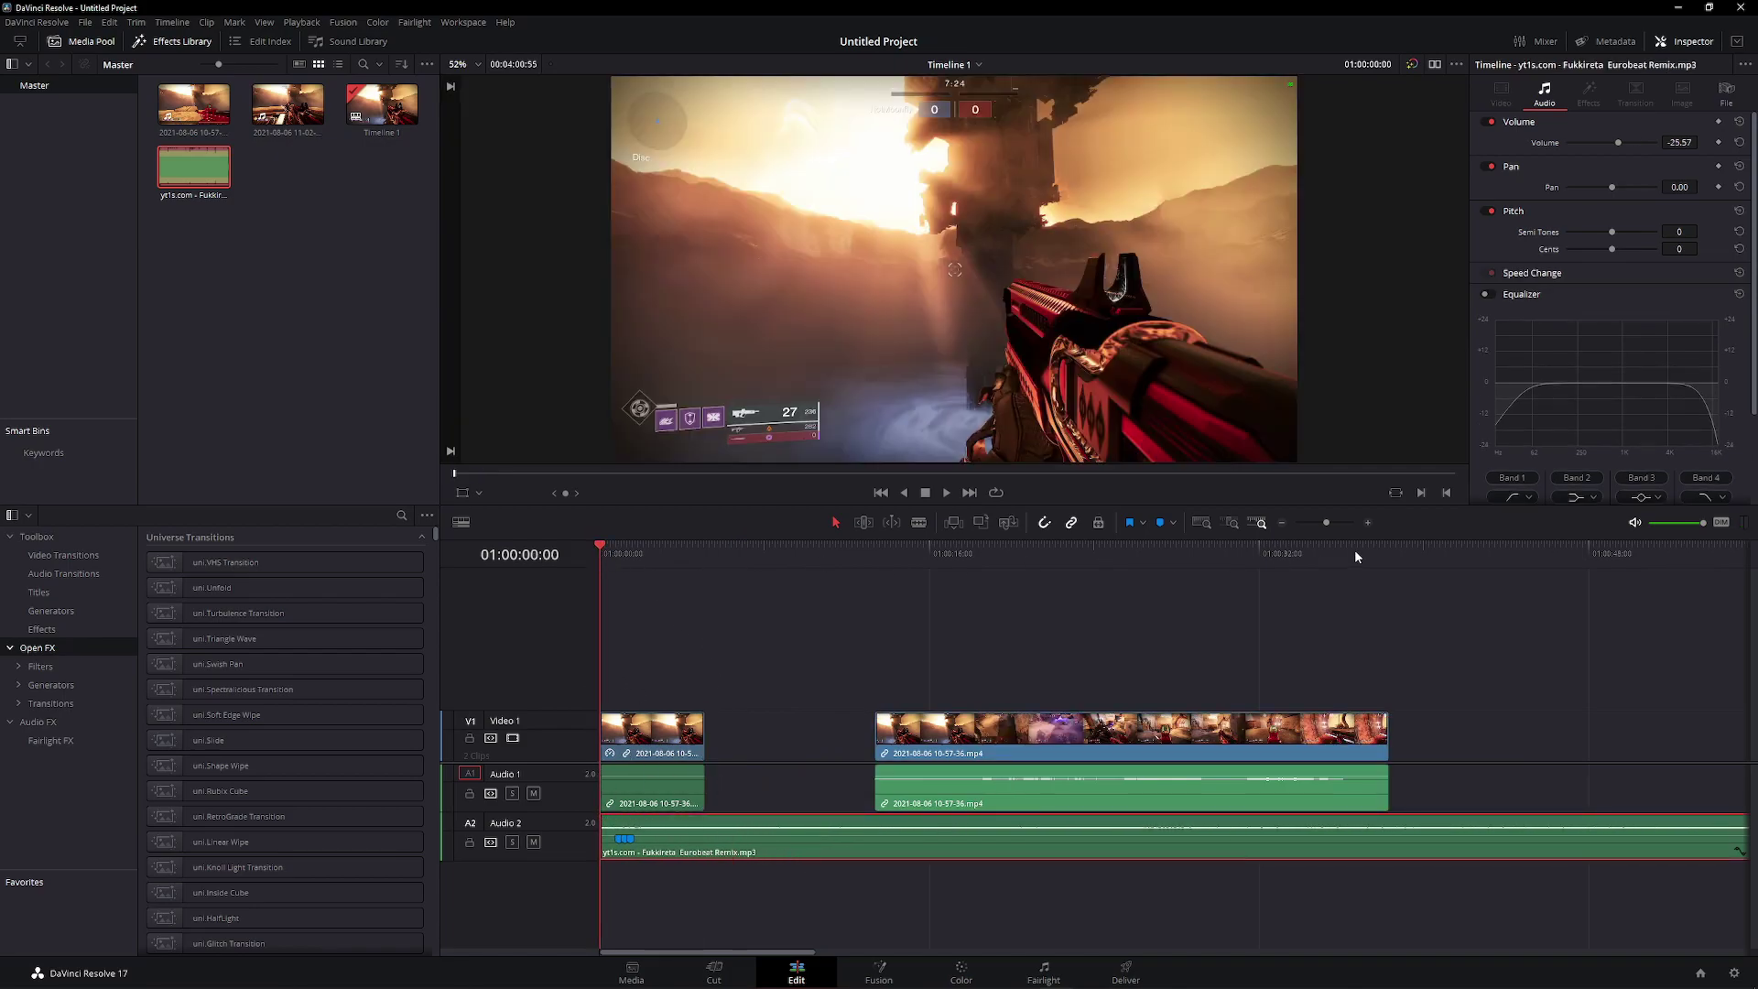
key("space")
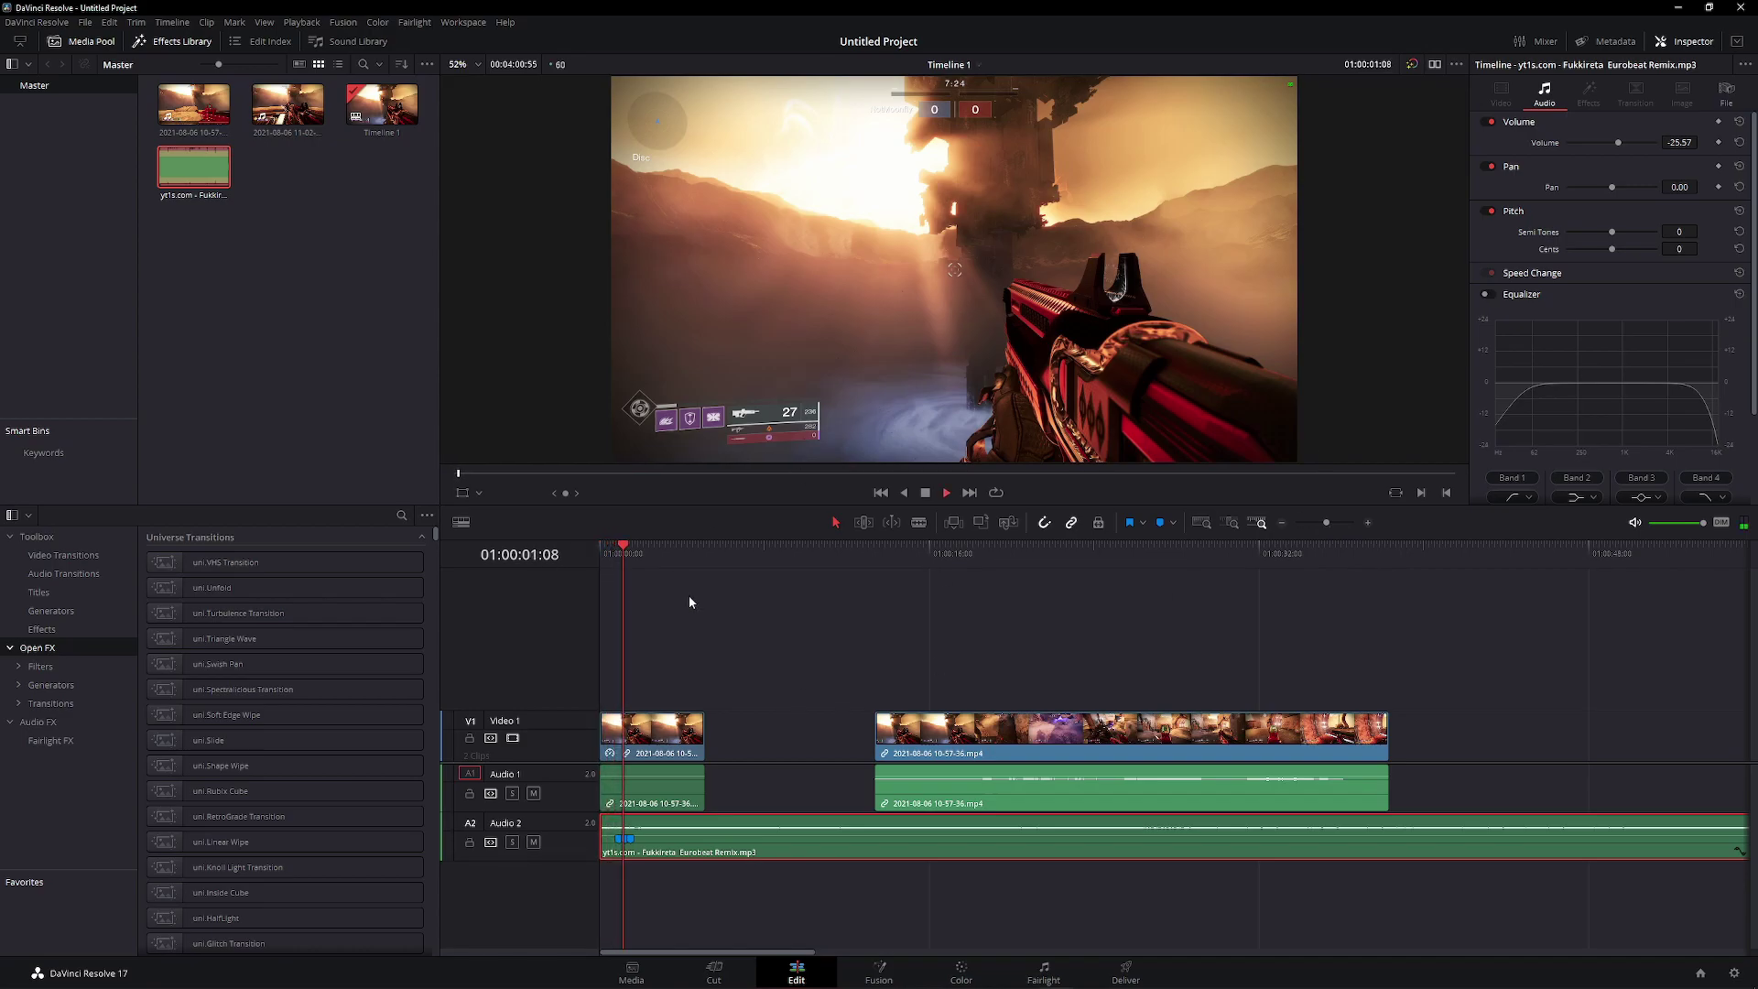
key("space")
left_click_drag(643, 555, 600, 553)
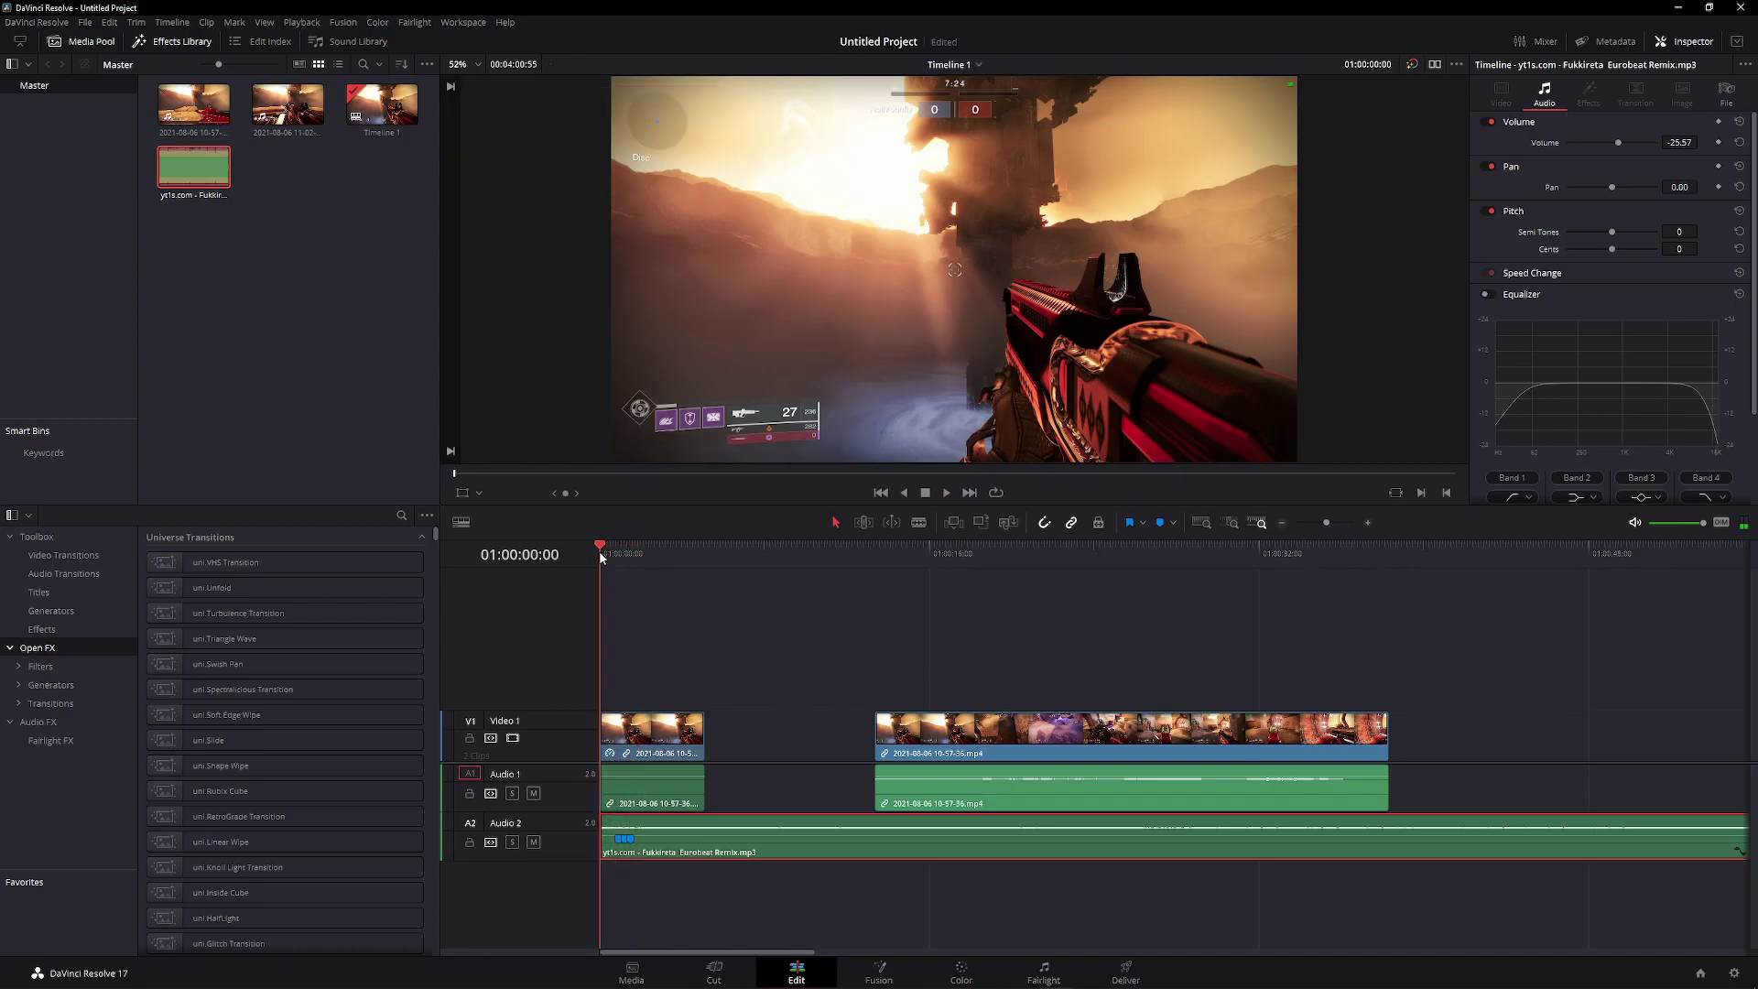
Duplicate only the video of the freeze-frame clip onto Video 2 and Video 3, directly above the original
left_click(657, 753)
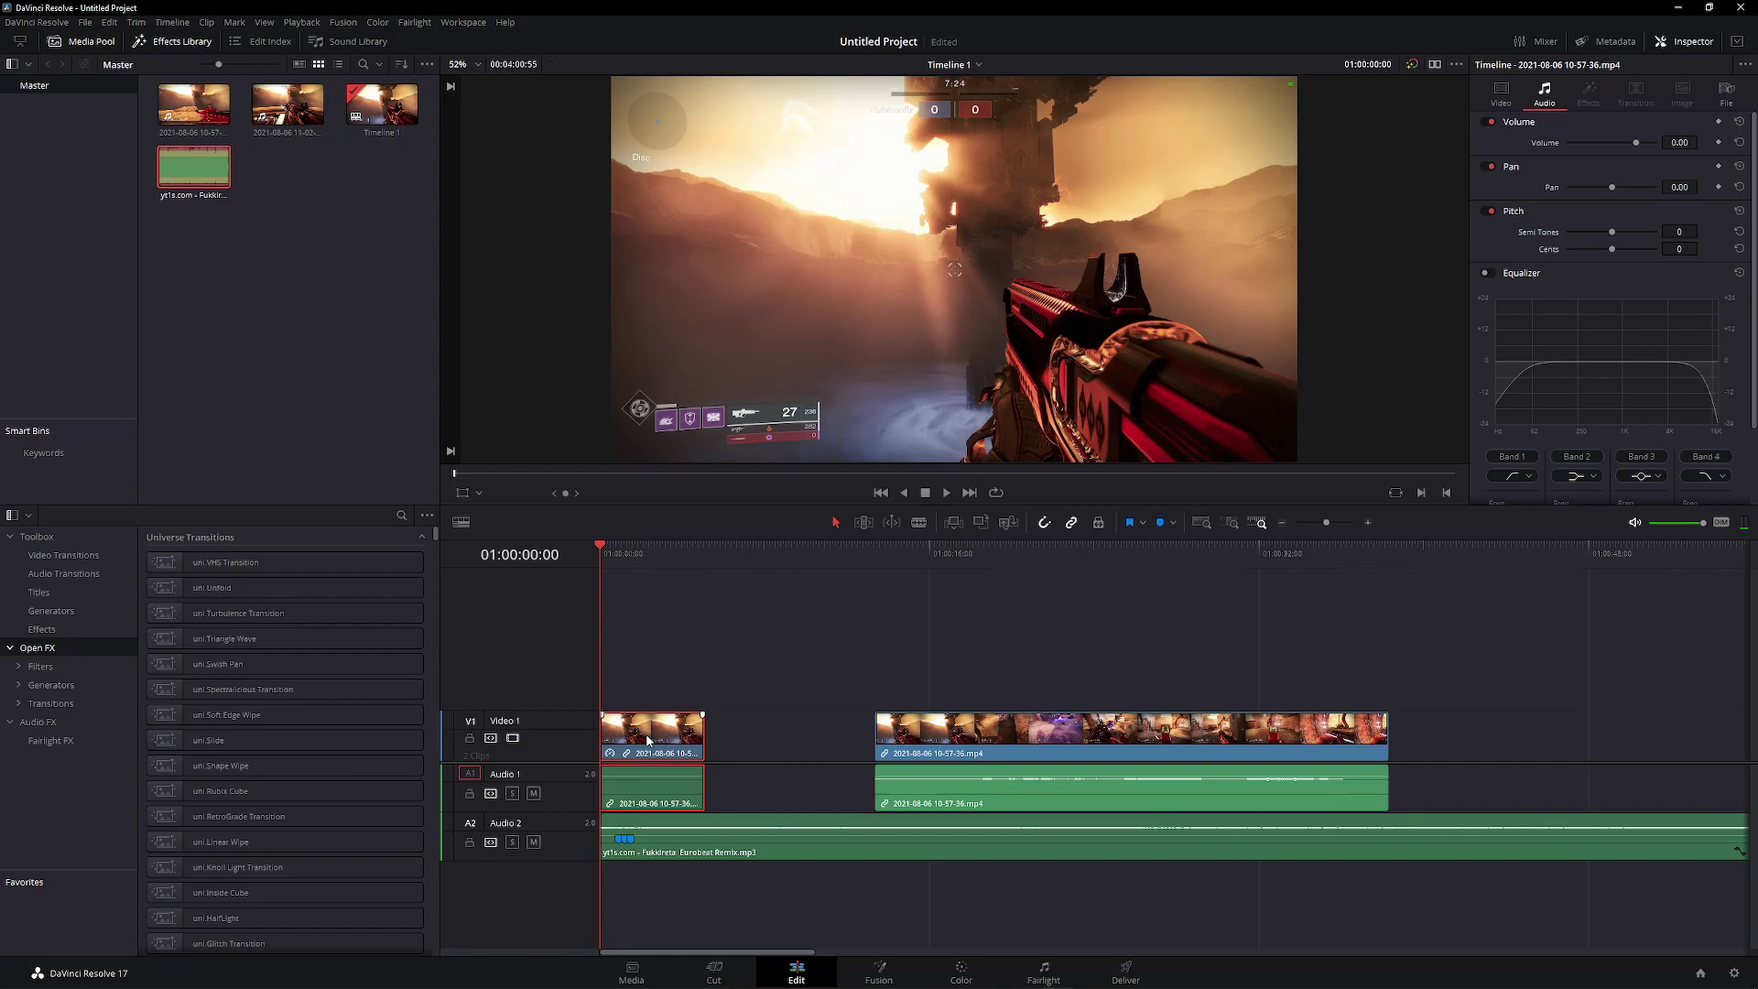
left_click(758, 711)
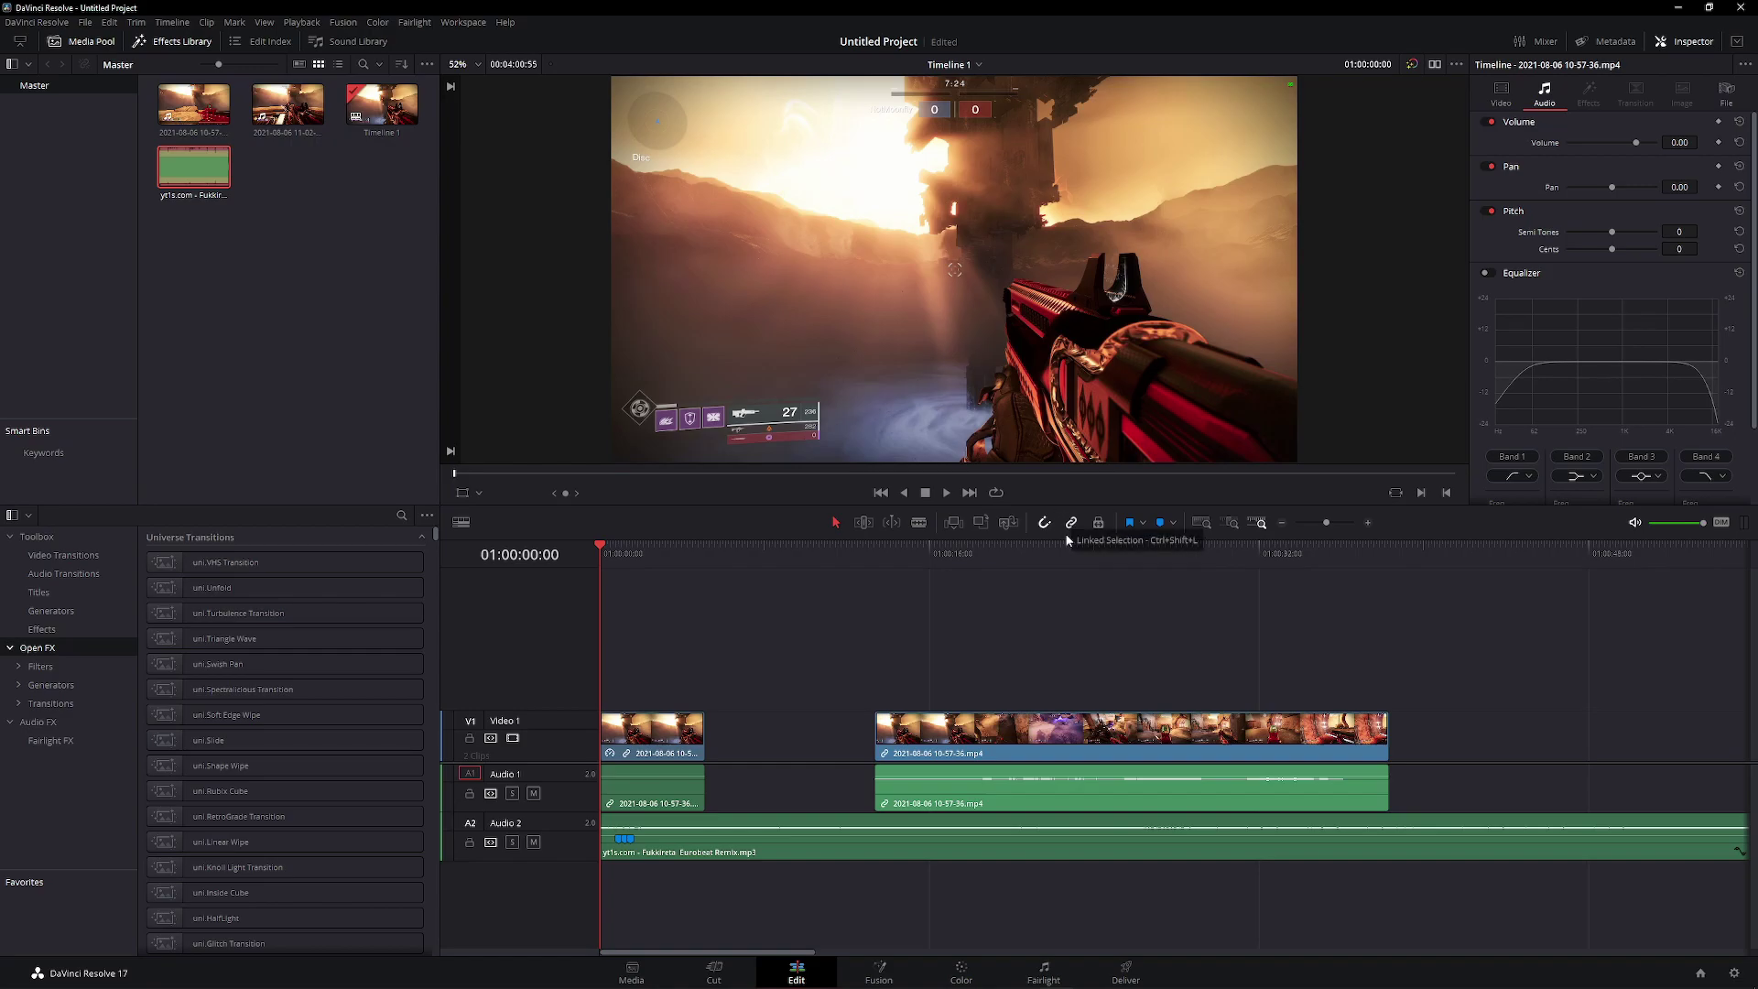
left_click(649, 721)
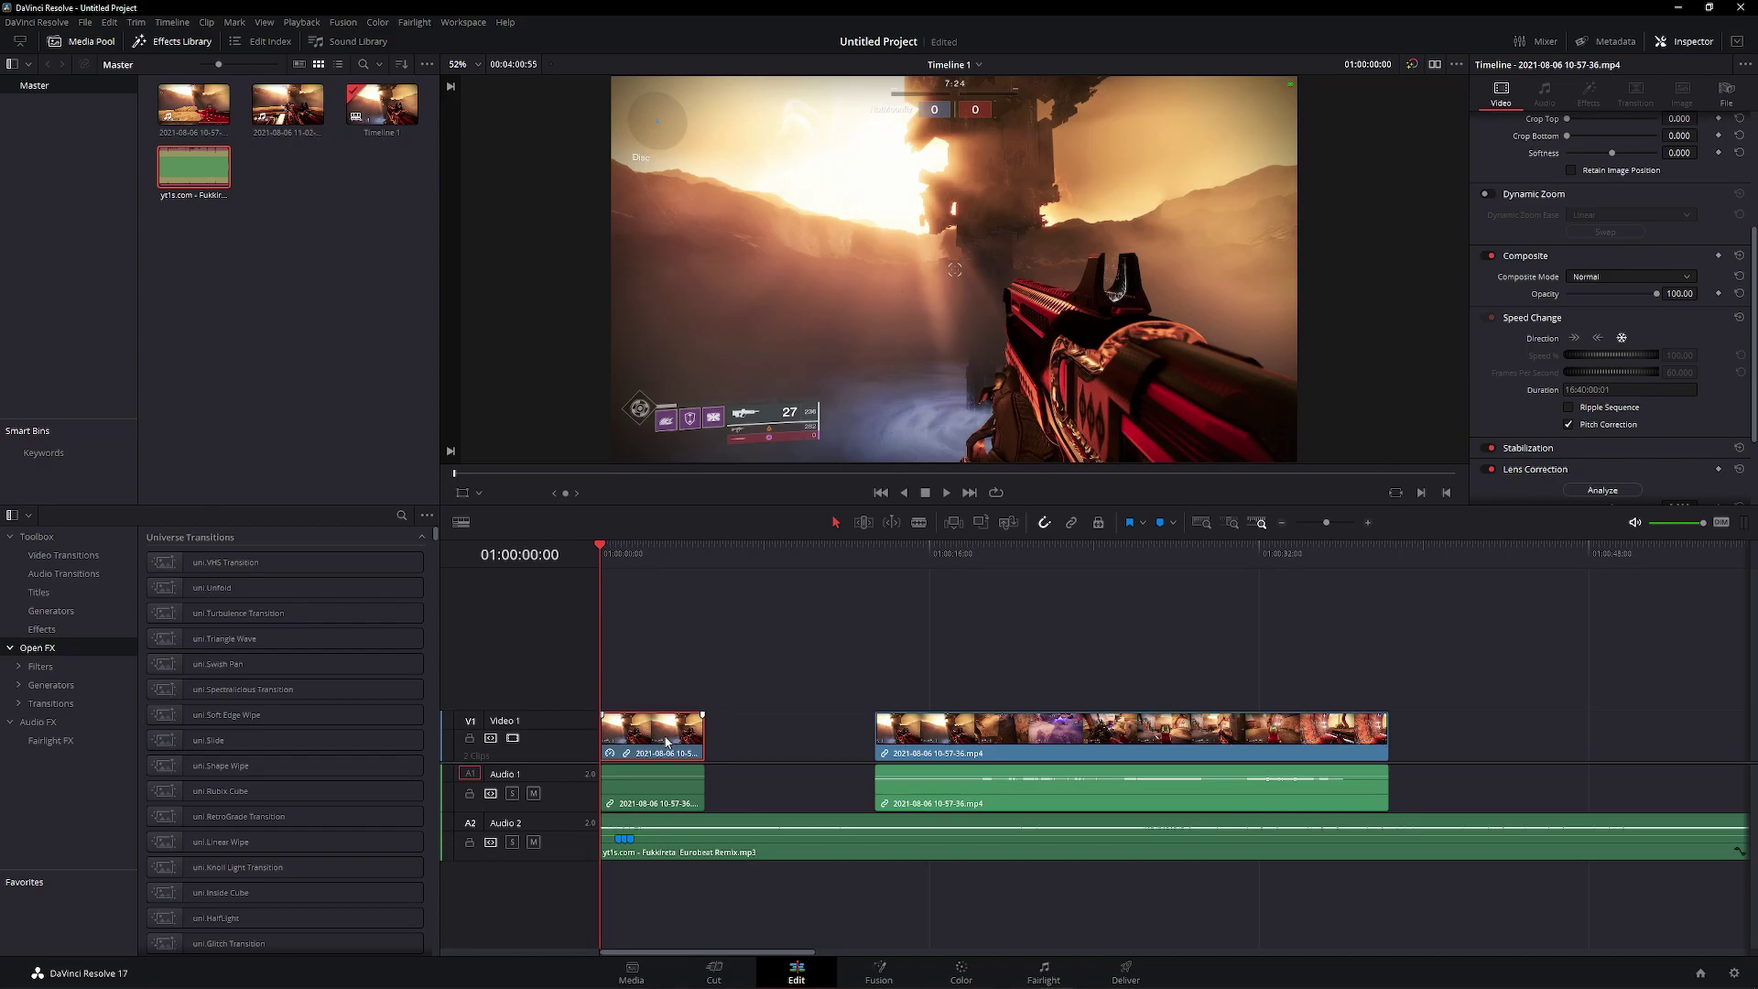
left_click_drag(667, 742, 655, 641, "alt")
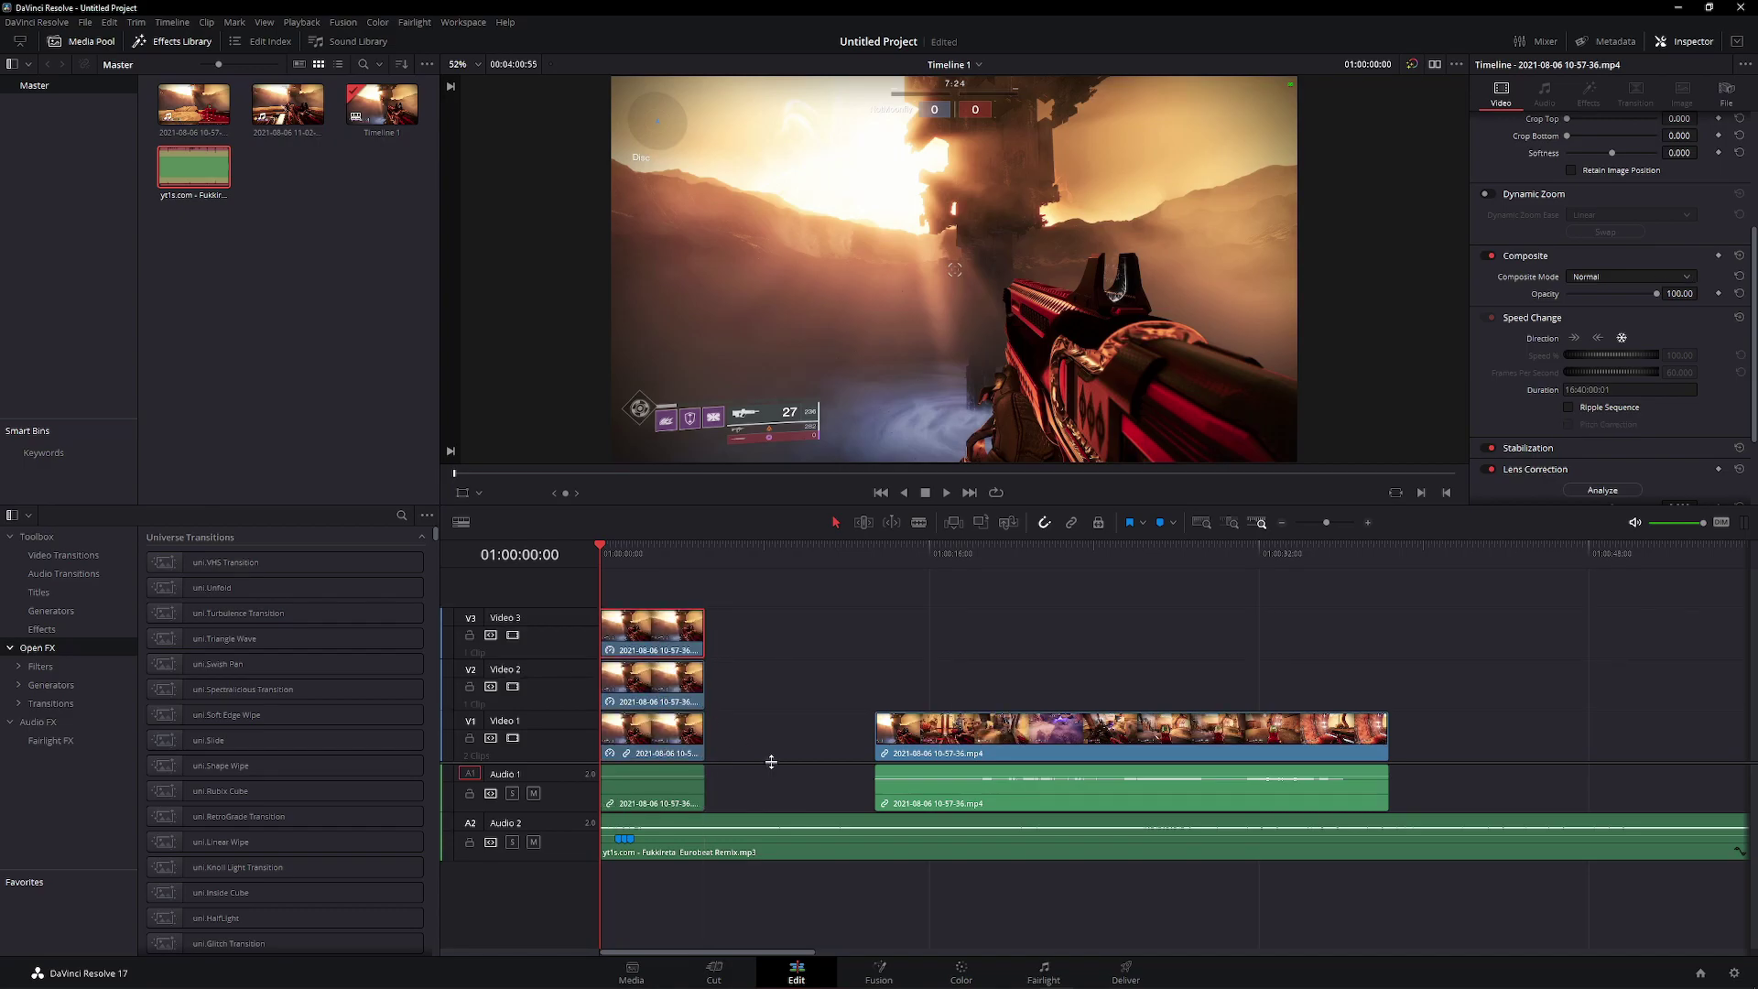
On the Color page, add a Curve window to the freeze-frame clip on Video 1
left_click(961, 973)
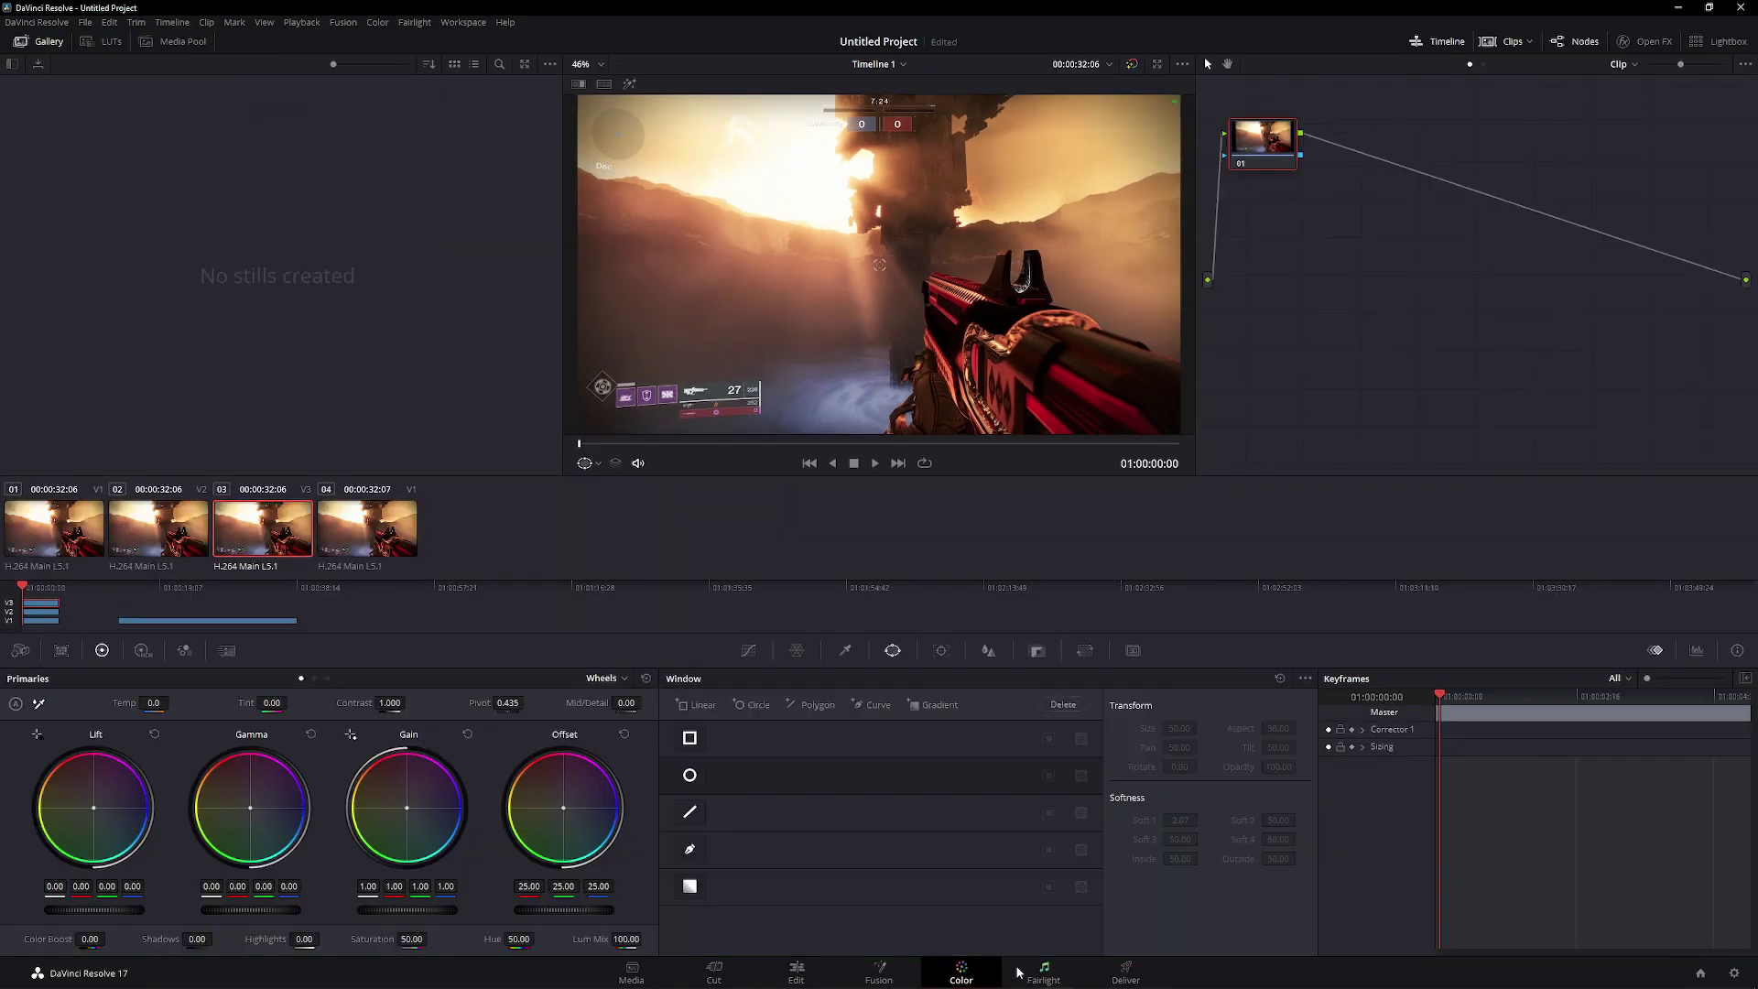
left_click(57, 538)
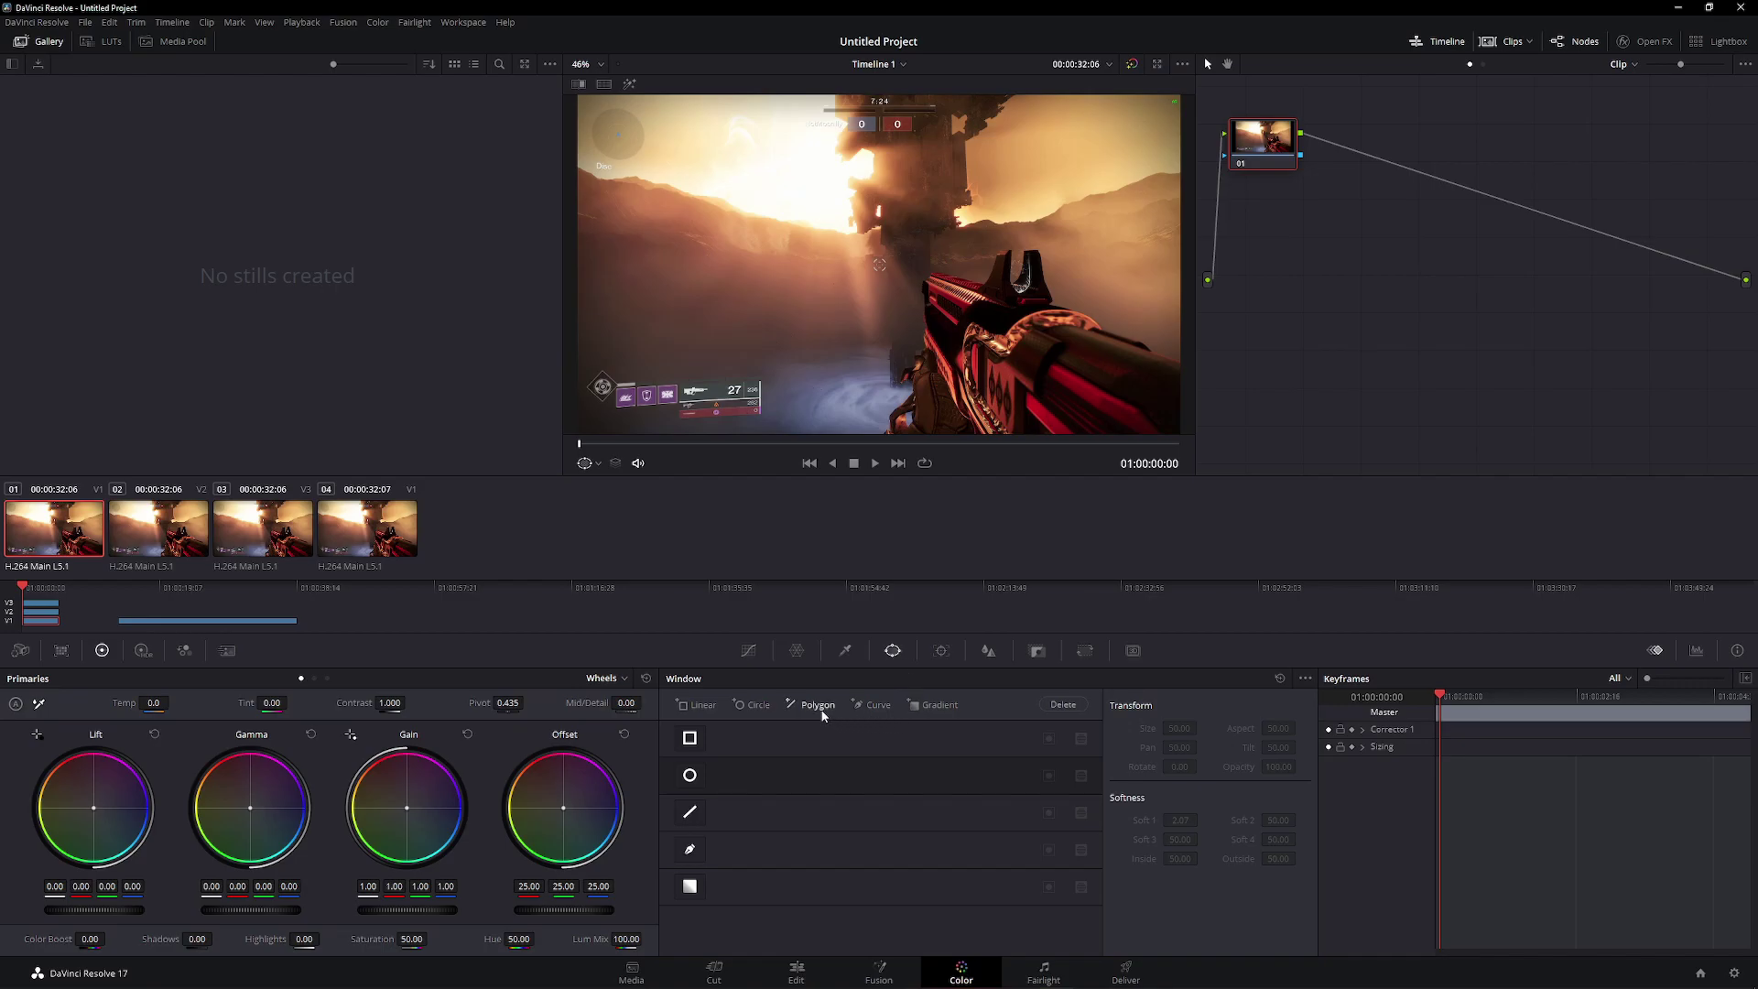
left_click(877, 712)
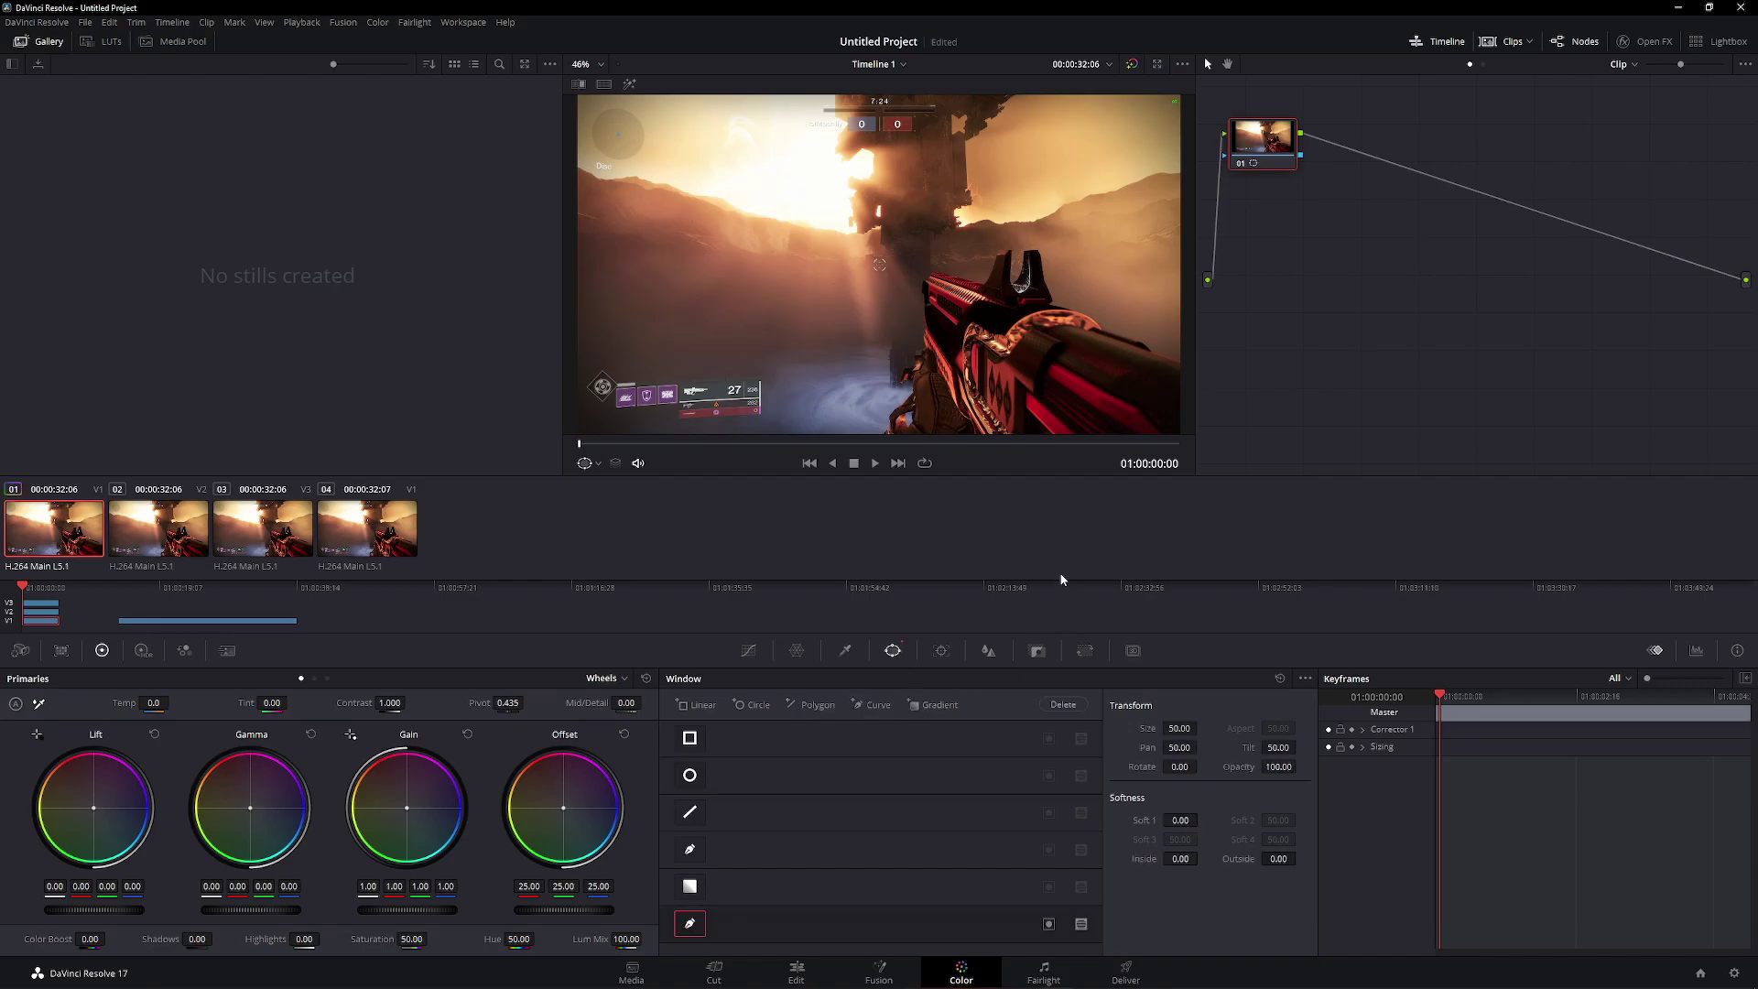
scroll(971, 362, "down", 2)
scroll(836, 323, "up", 1)
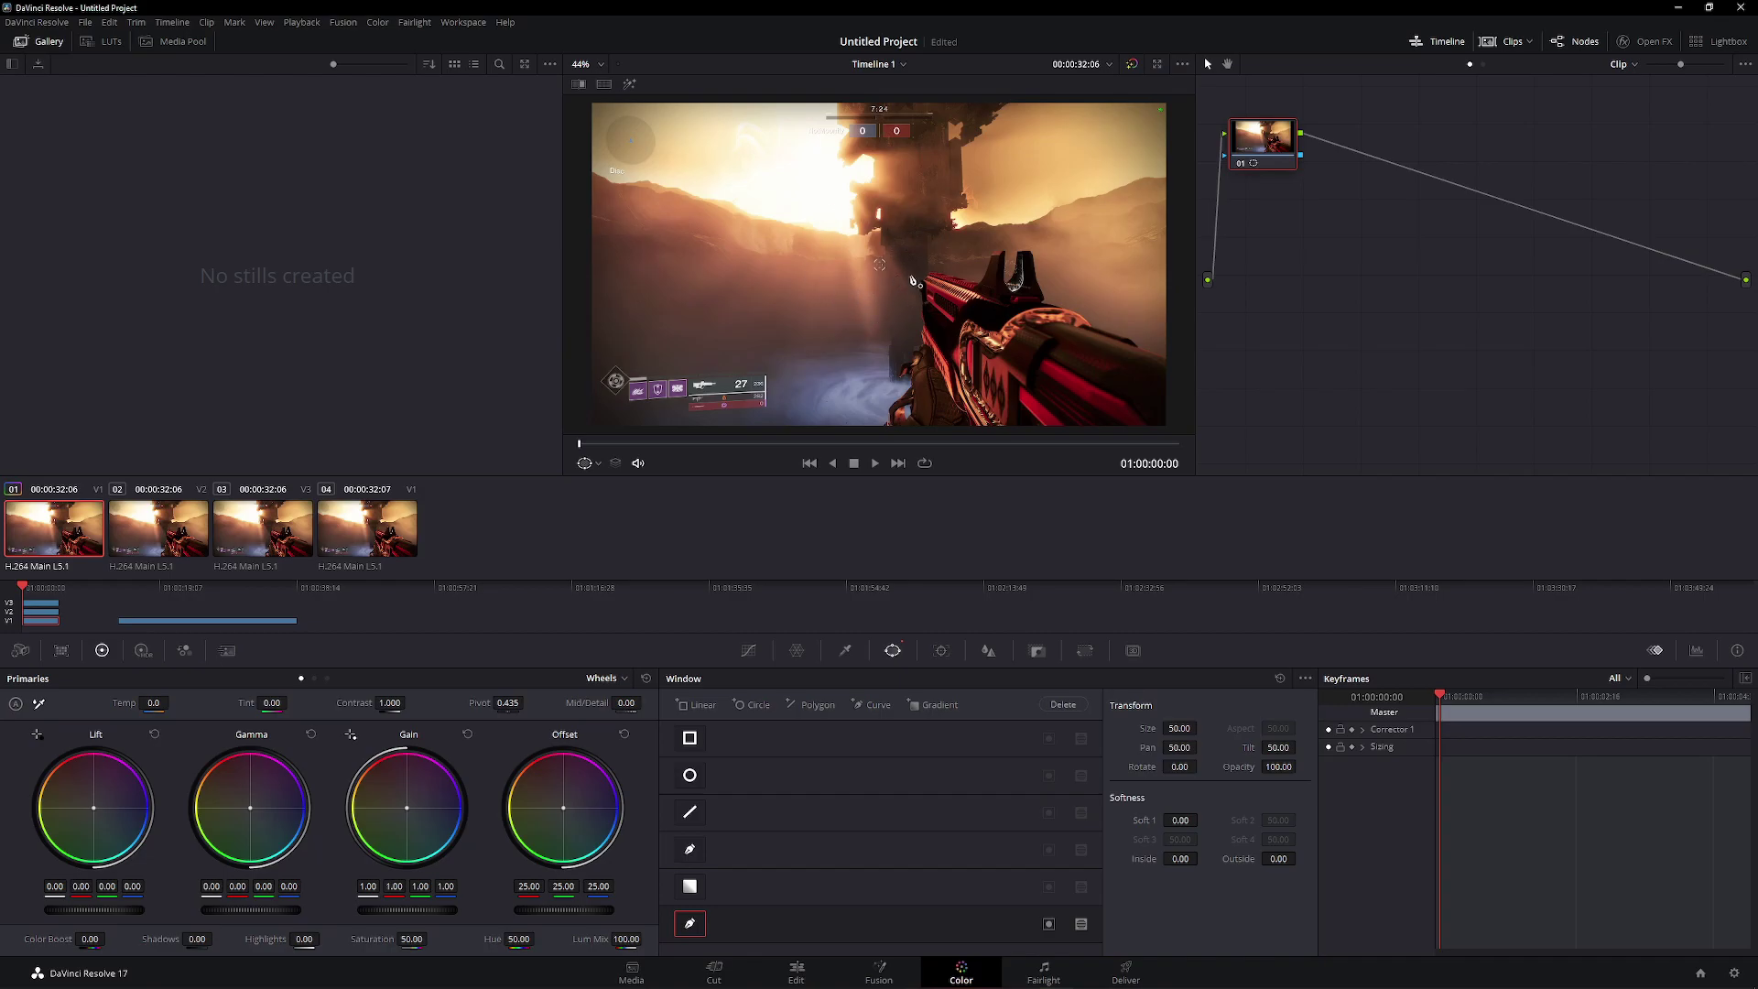
left_click(836, 279)
left_click(760, 327)
left_click_drag(760, 341, 747, 320)
mouse_move(832, 339)
left_mouse_down()
mouse_move(906, 320)
mouse_move(835, 343)
mouse_move(839, 369)
left_mouse_up()
key("ctrl+z")
key("ctrl+z")
Trace a closed curve mask around the diamond emblem, ability icons and weapon/ammo display in the frame's lower-left corner
scroll(901, 349, "down", 1)
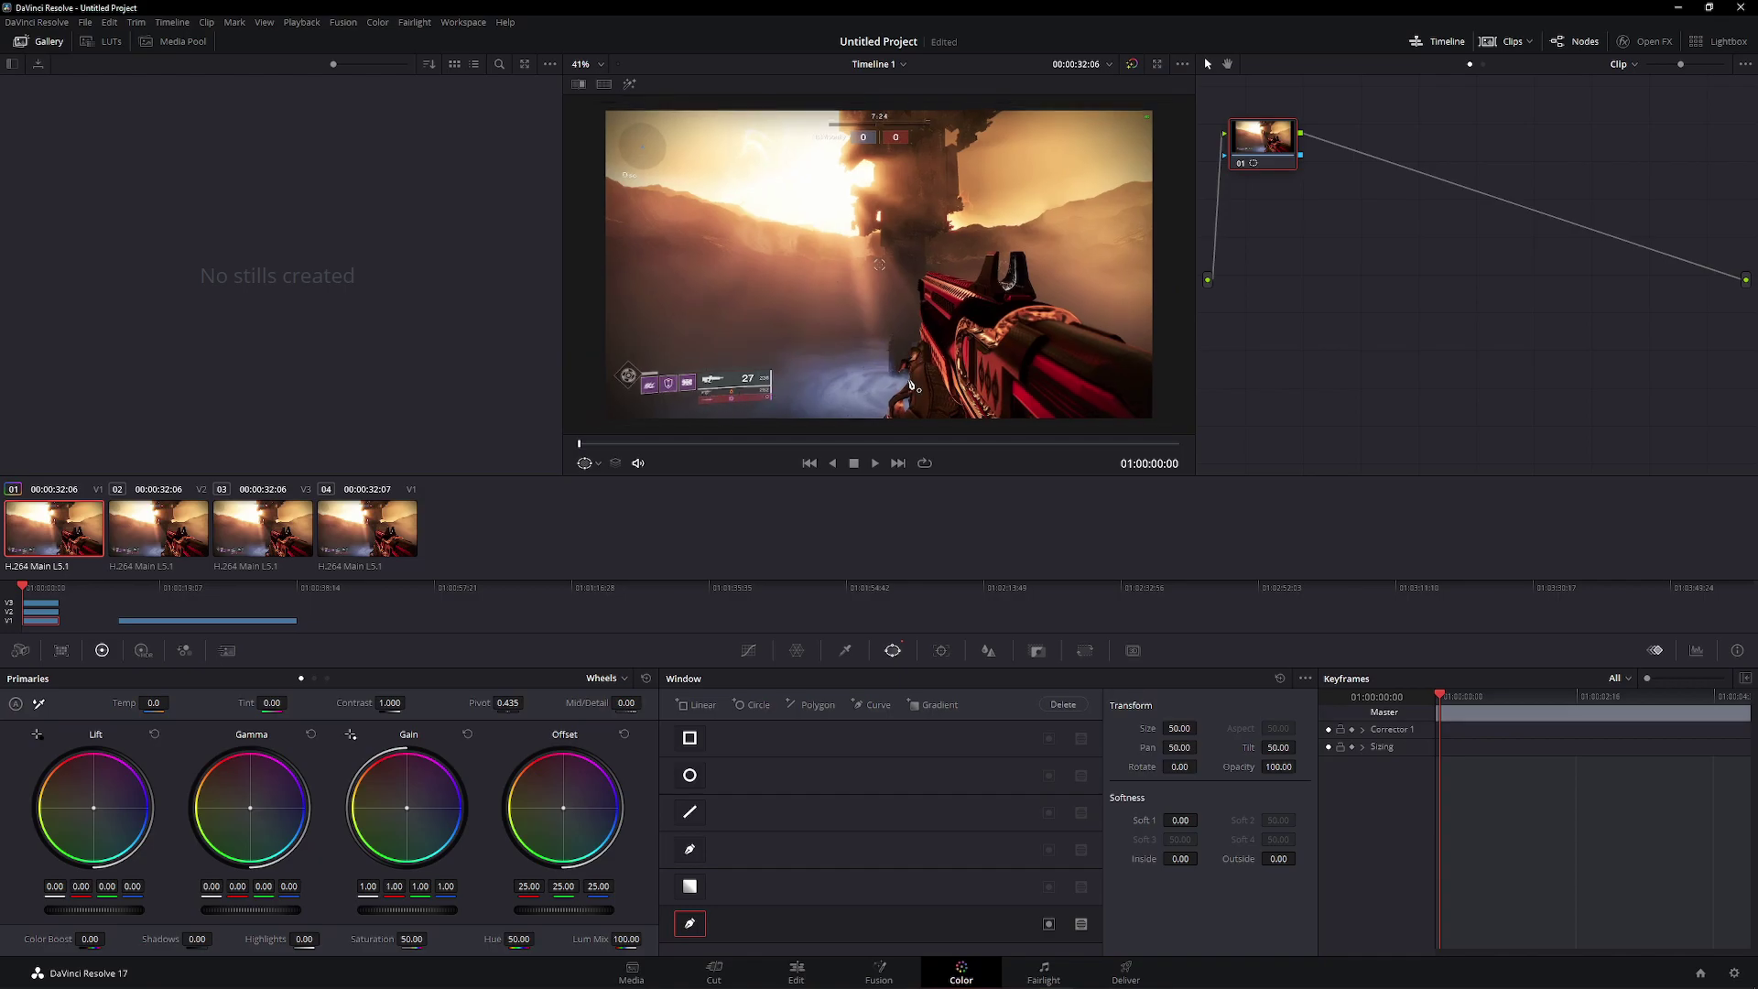
scroll(916, 386, "up", 2)
scroll(928, 390, "down", 4)
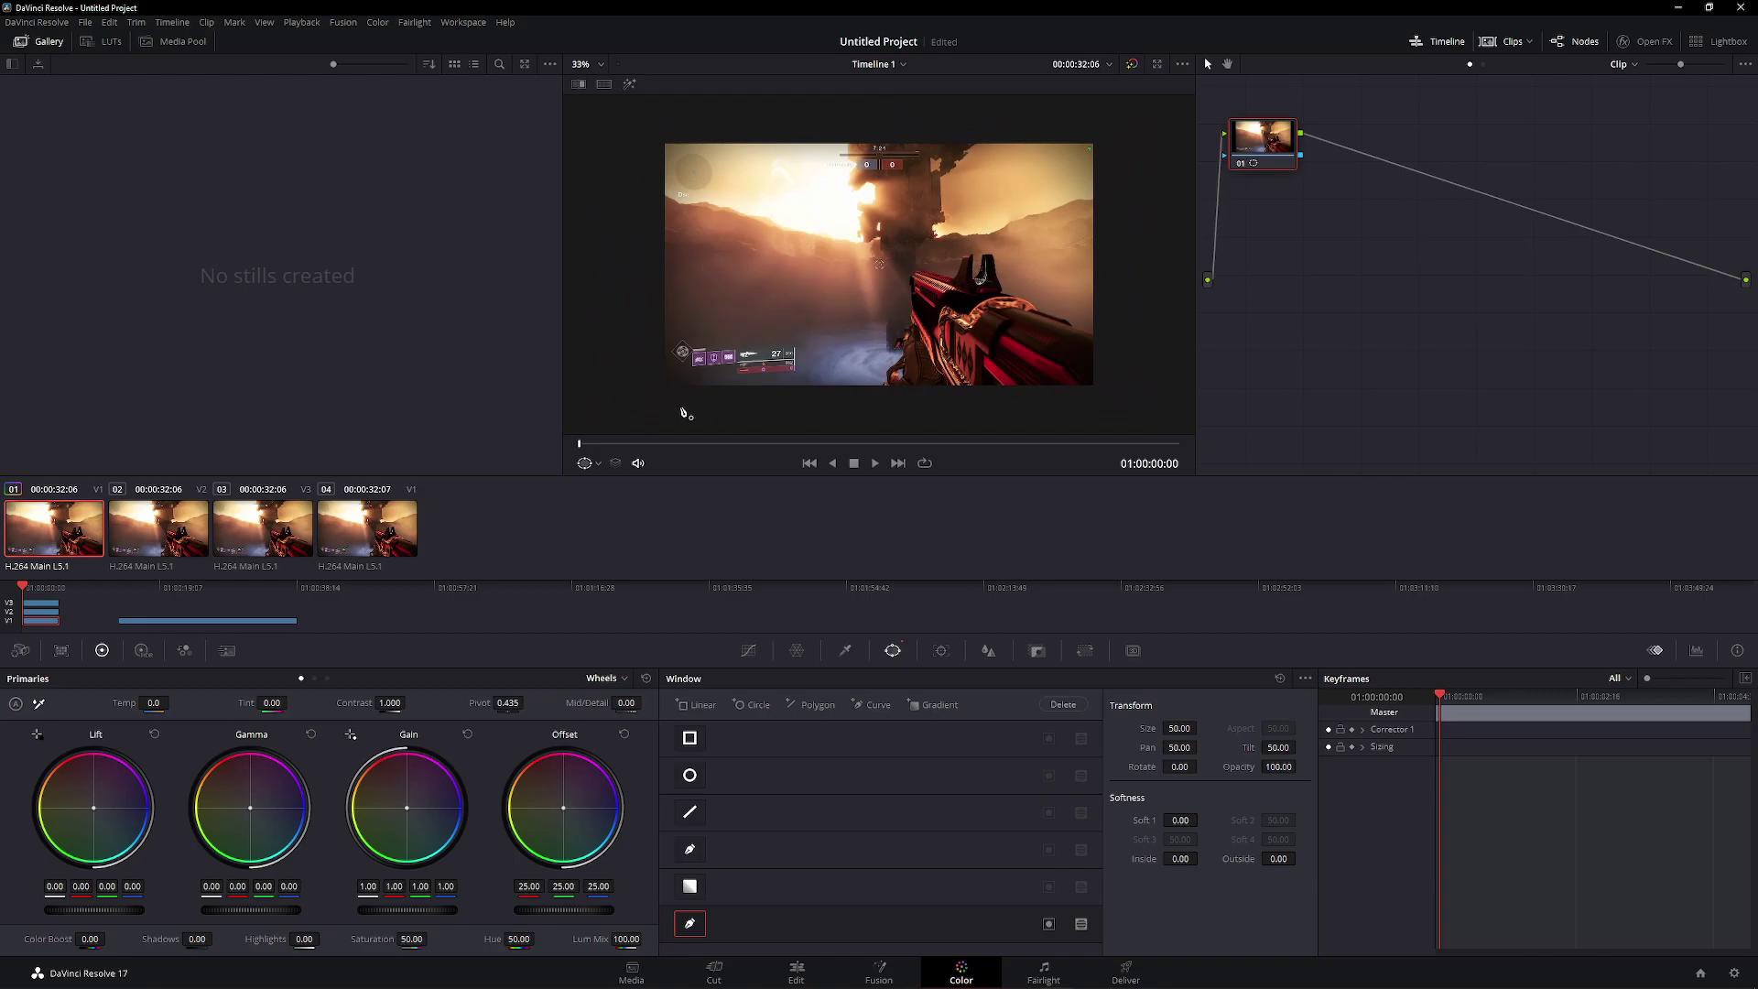
scroll(915, 375, "up", 4)
scroll(884, 343, "down", 3)
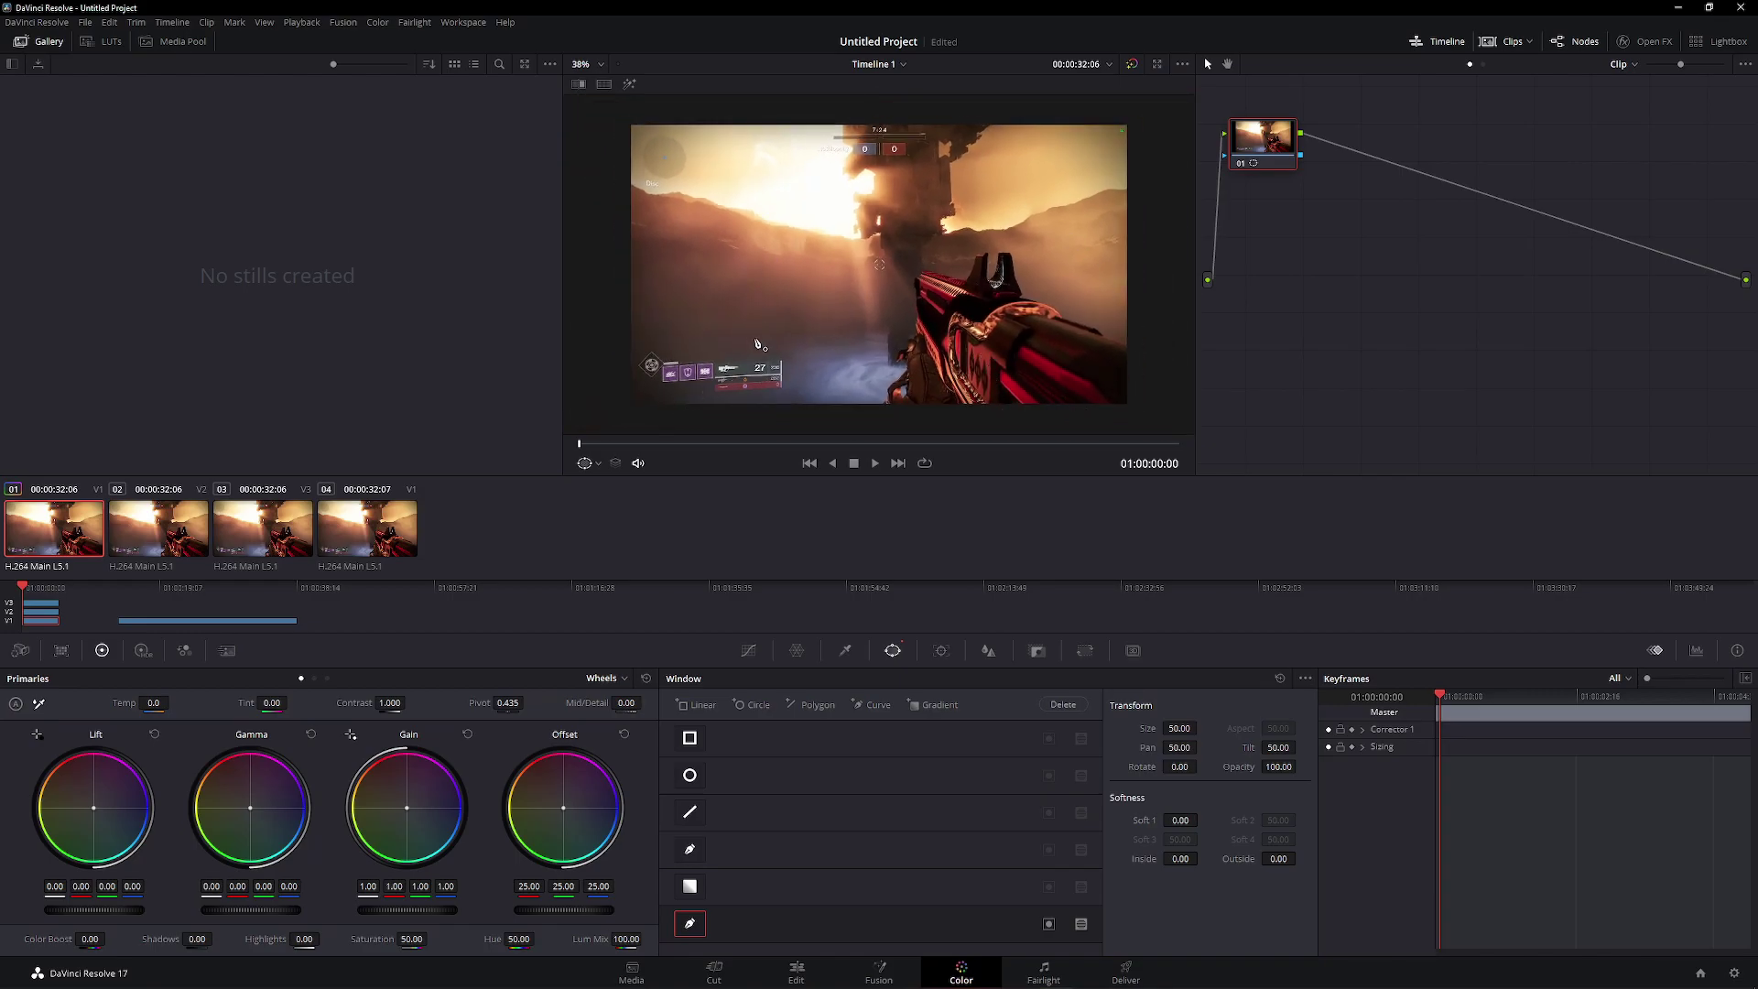
scroll(759, 350, "down", 2)
scroll(641, 412, "up", 3)
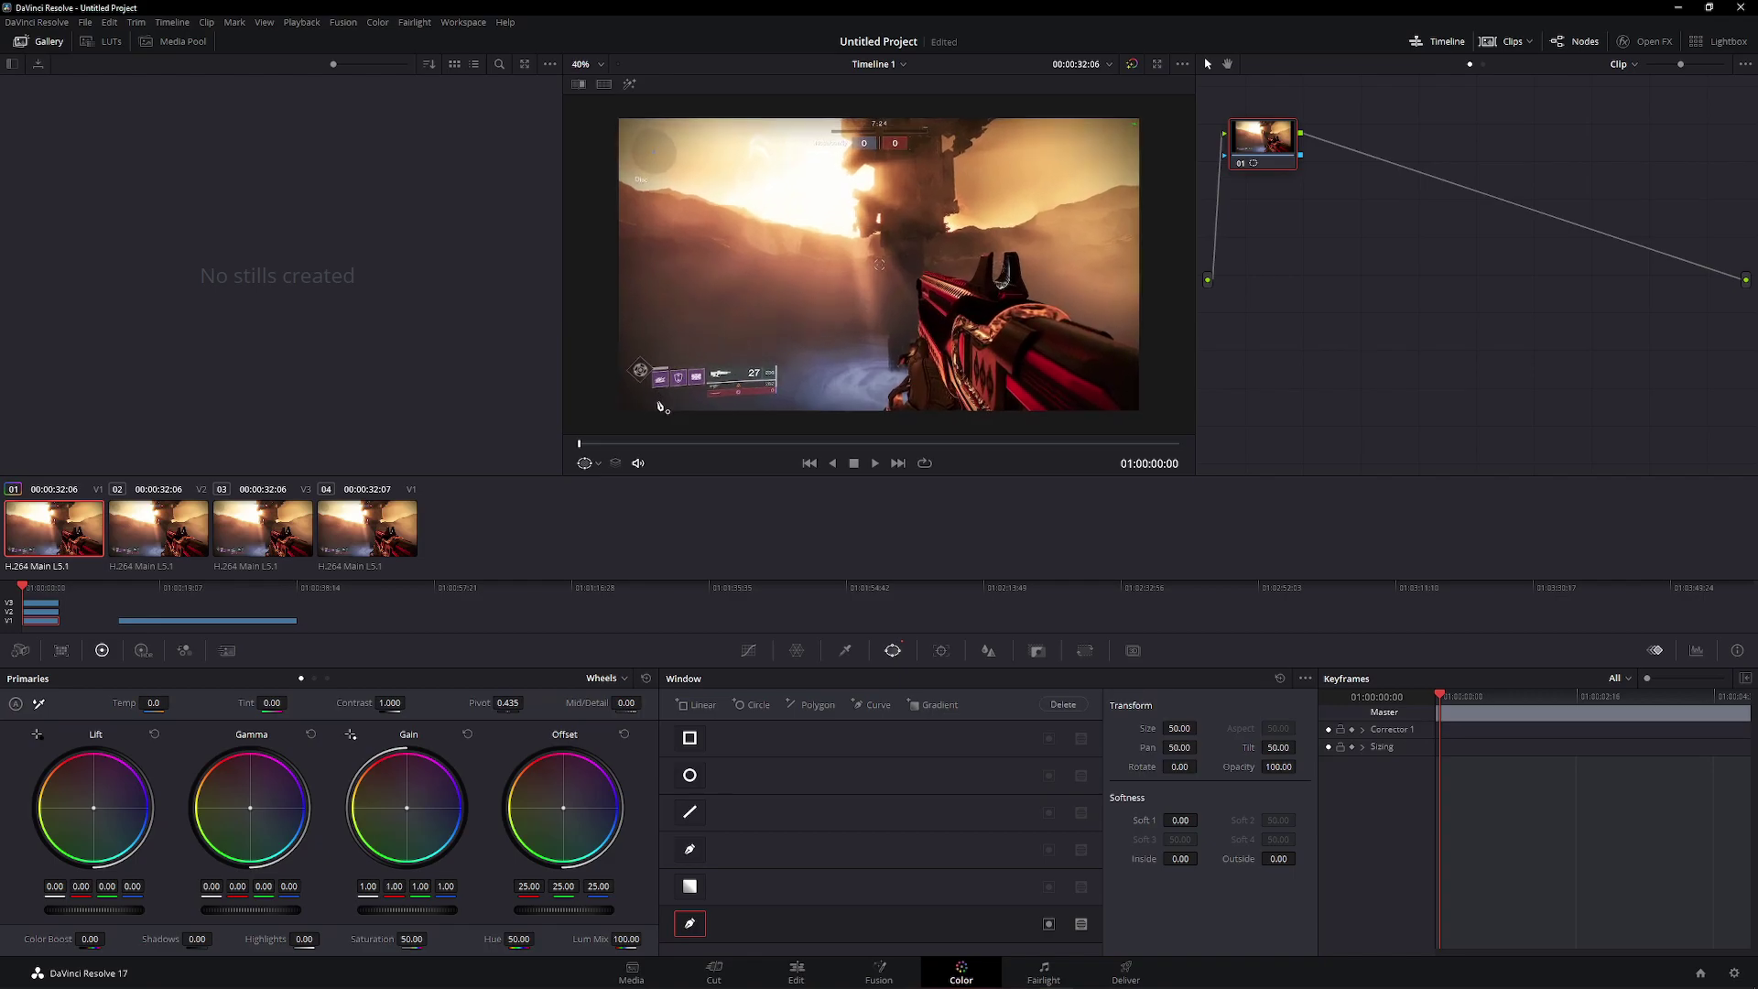
scroll(749, 330, "up", 3)
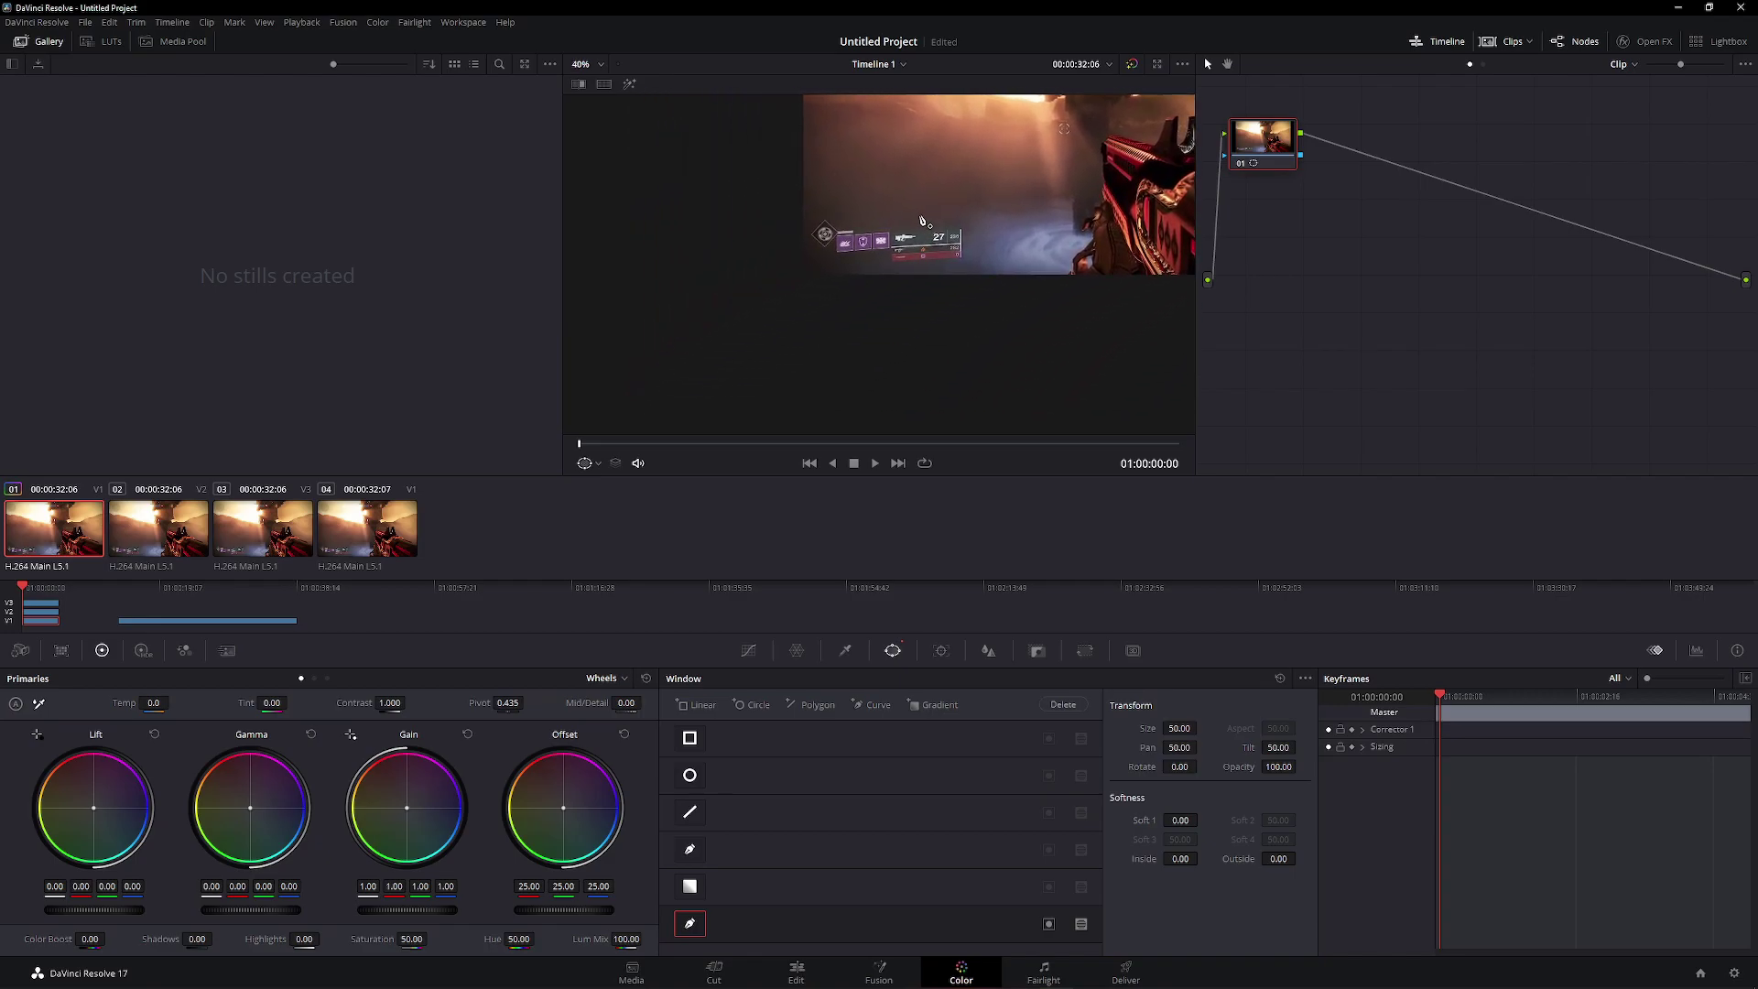
left_click_drag(816, 295, 963, 242)
scroll(836, 282, "up", 3)
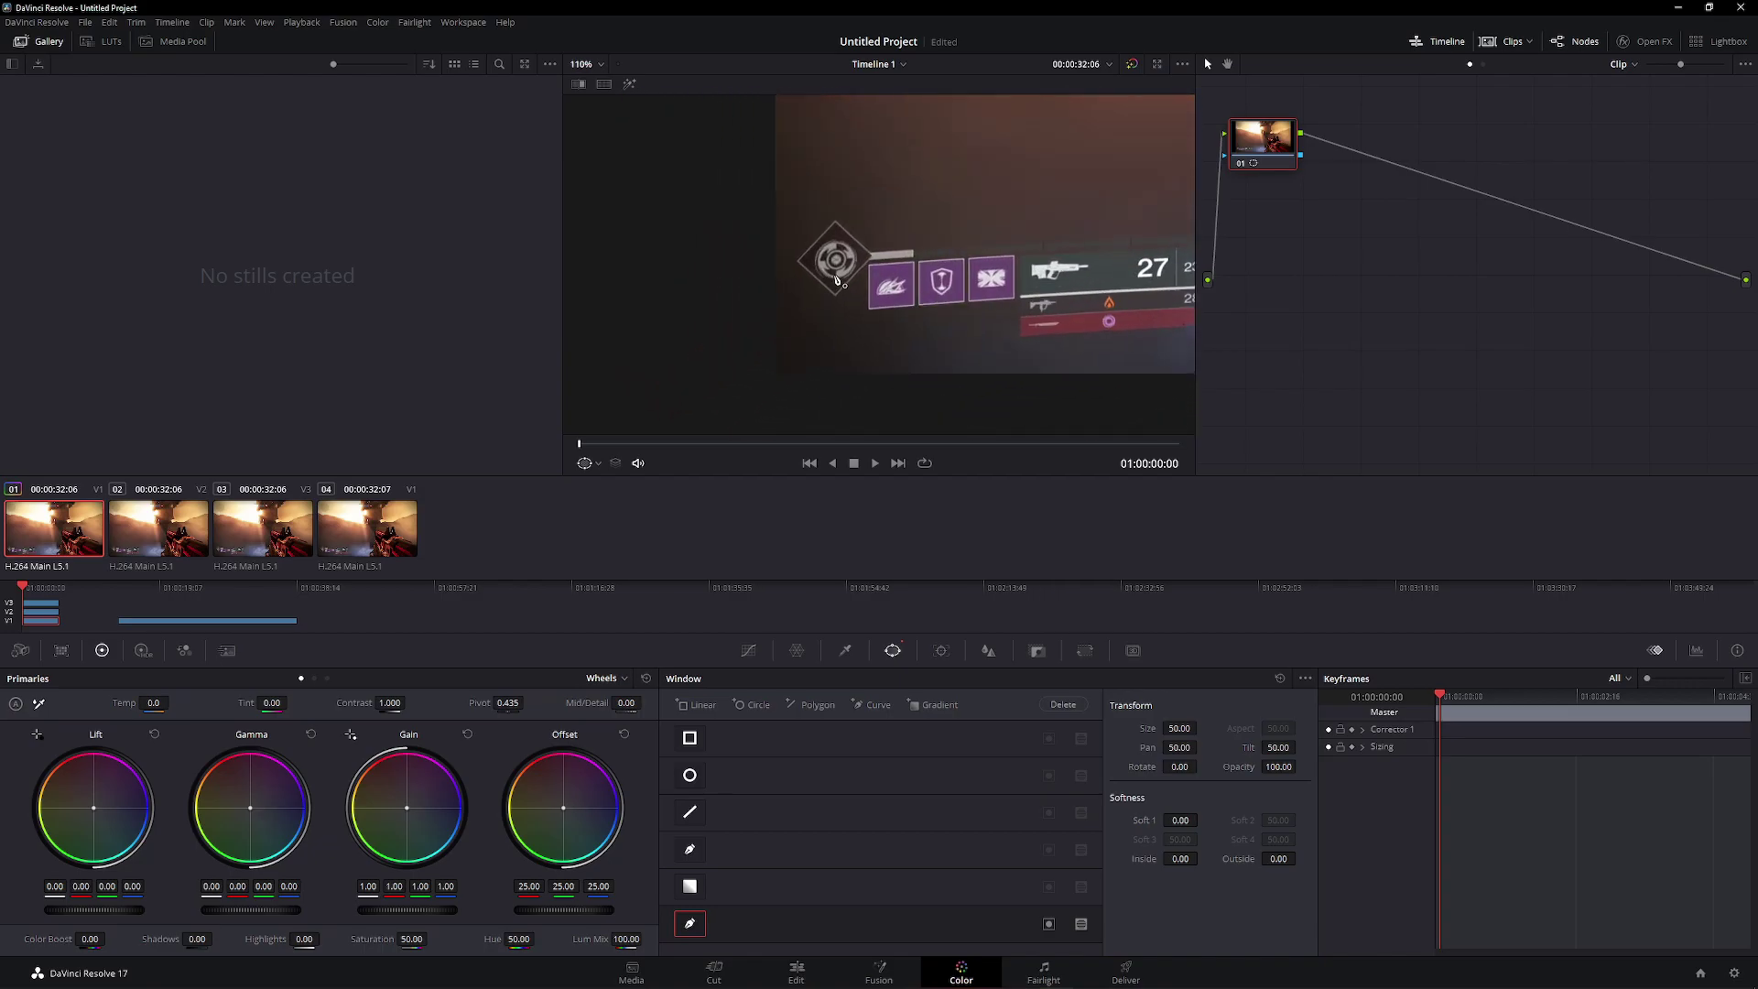
scroll(836, 280, "up", 3)
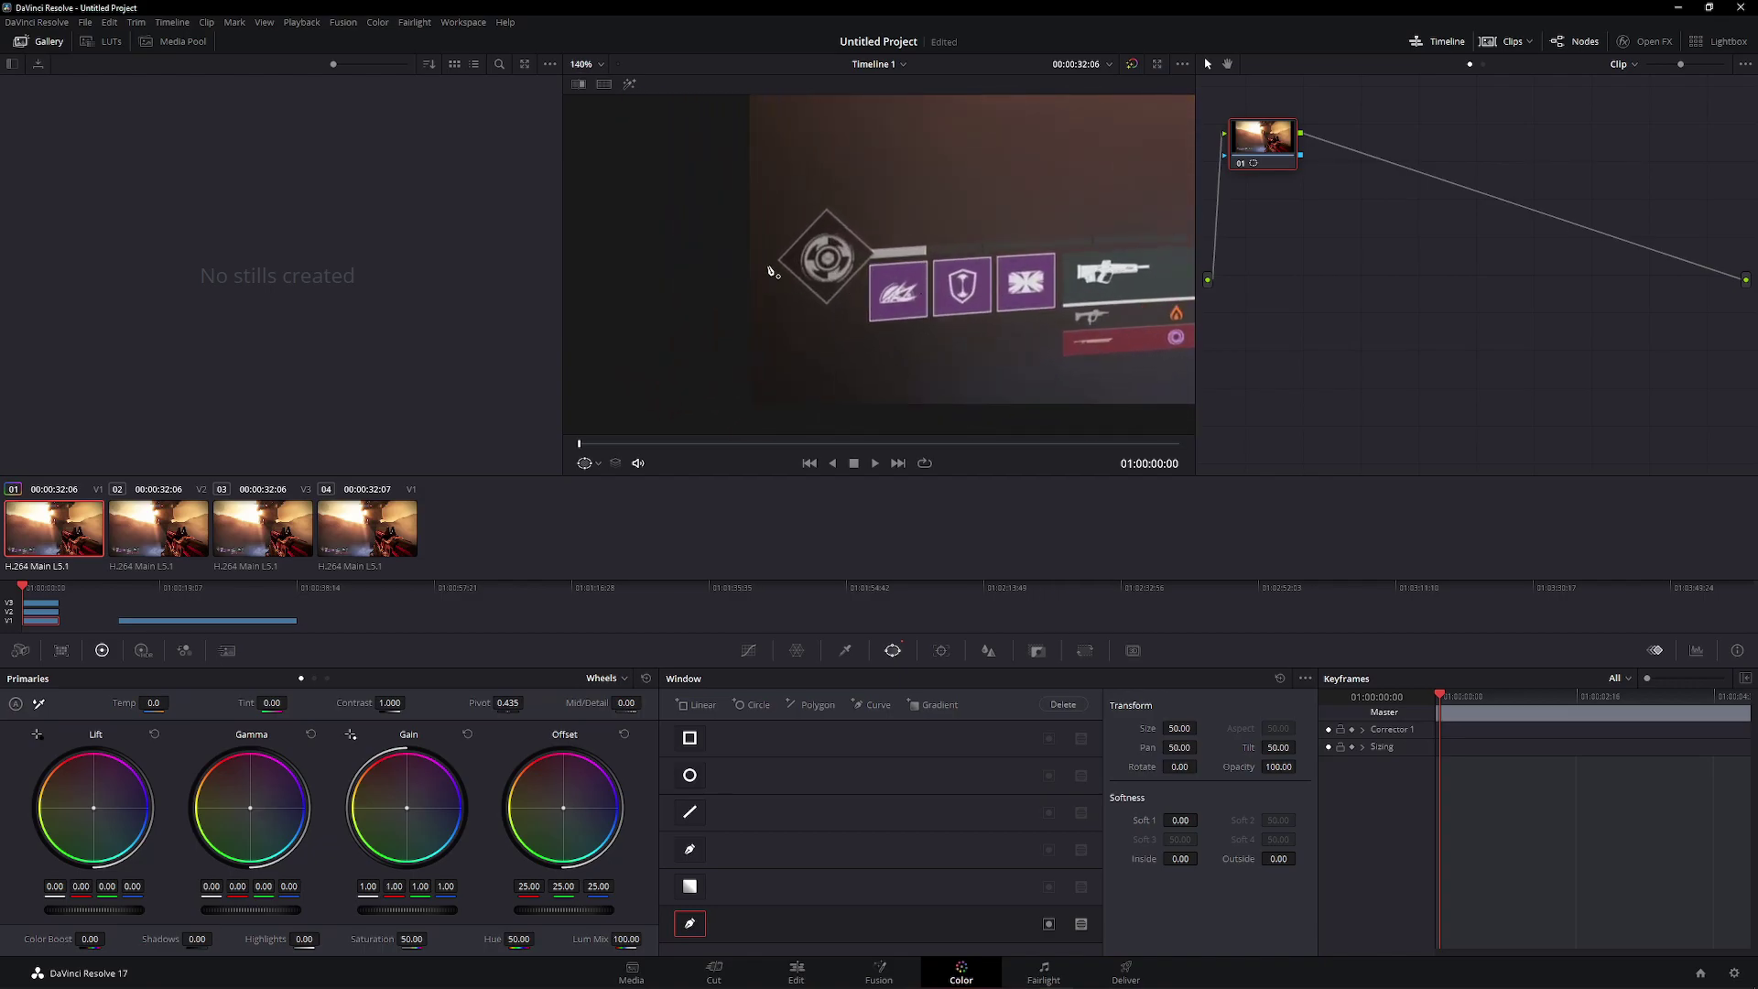
left_click(826, 305)
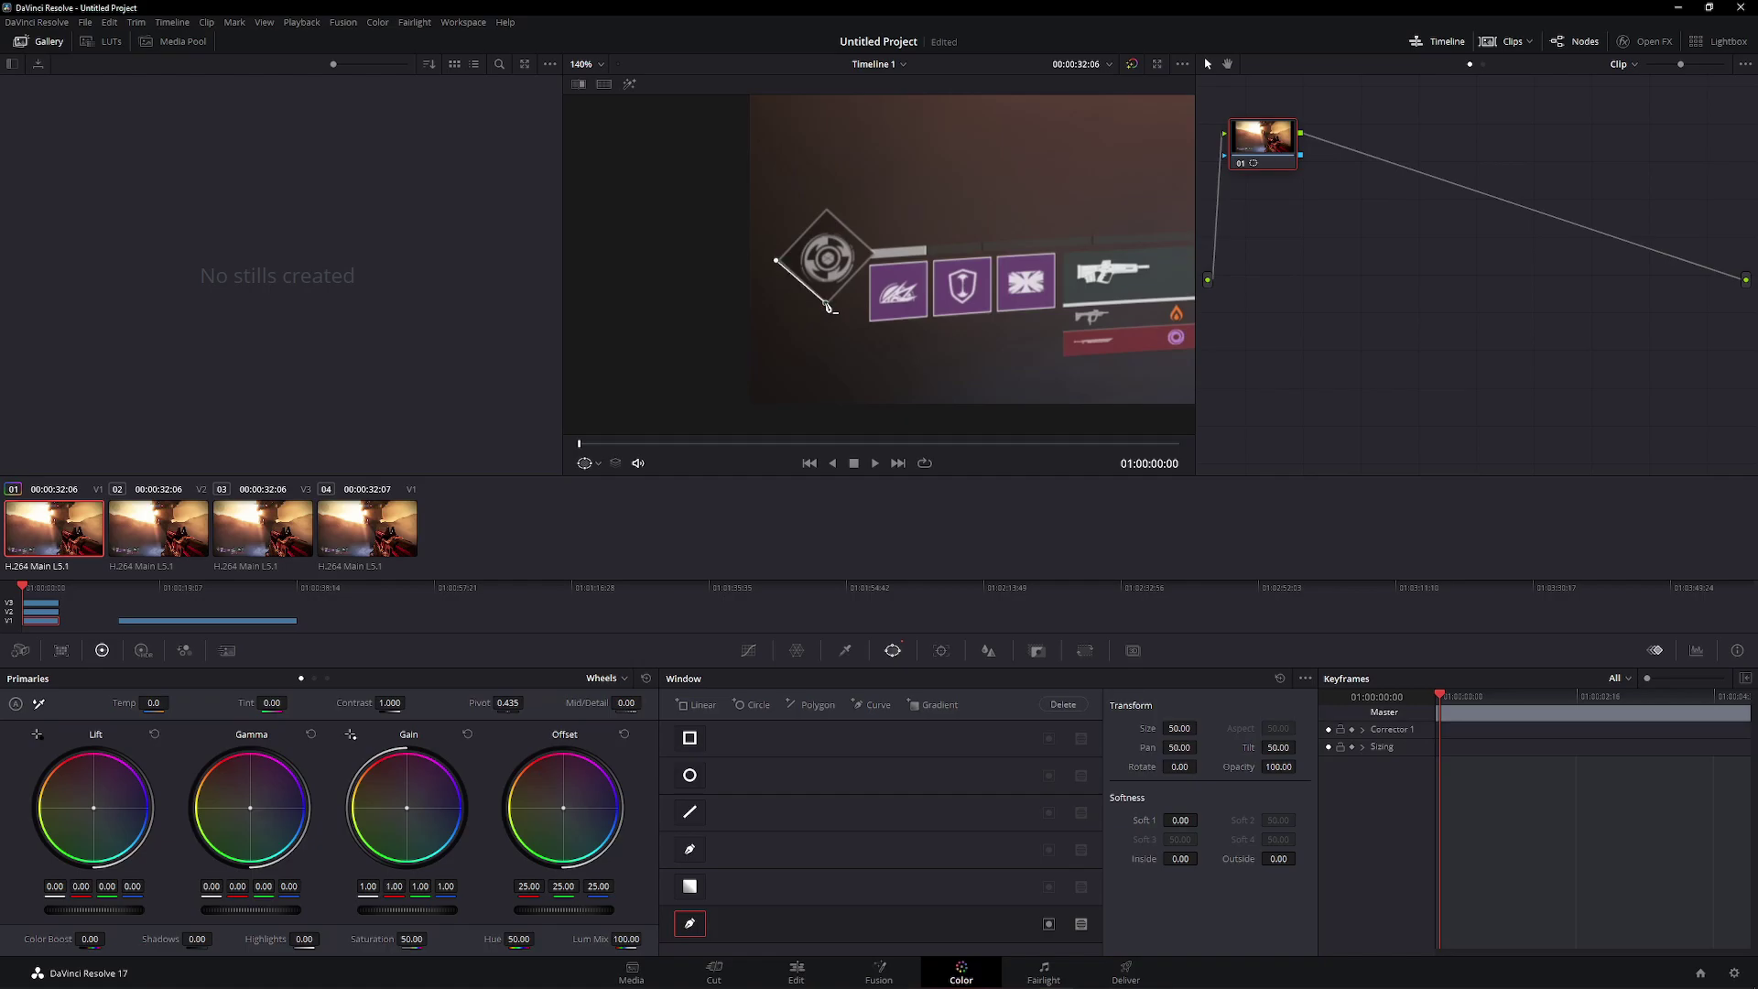
left_click(873, 263)
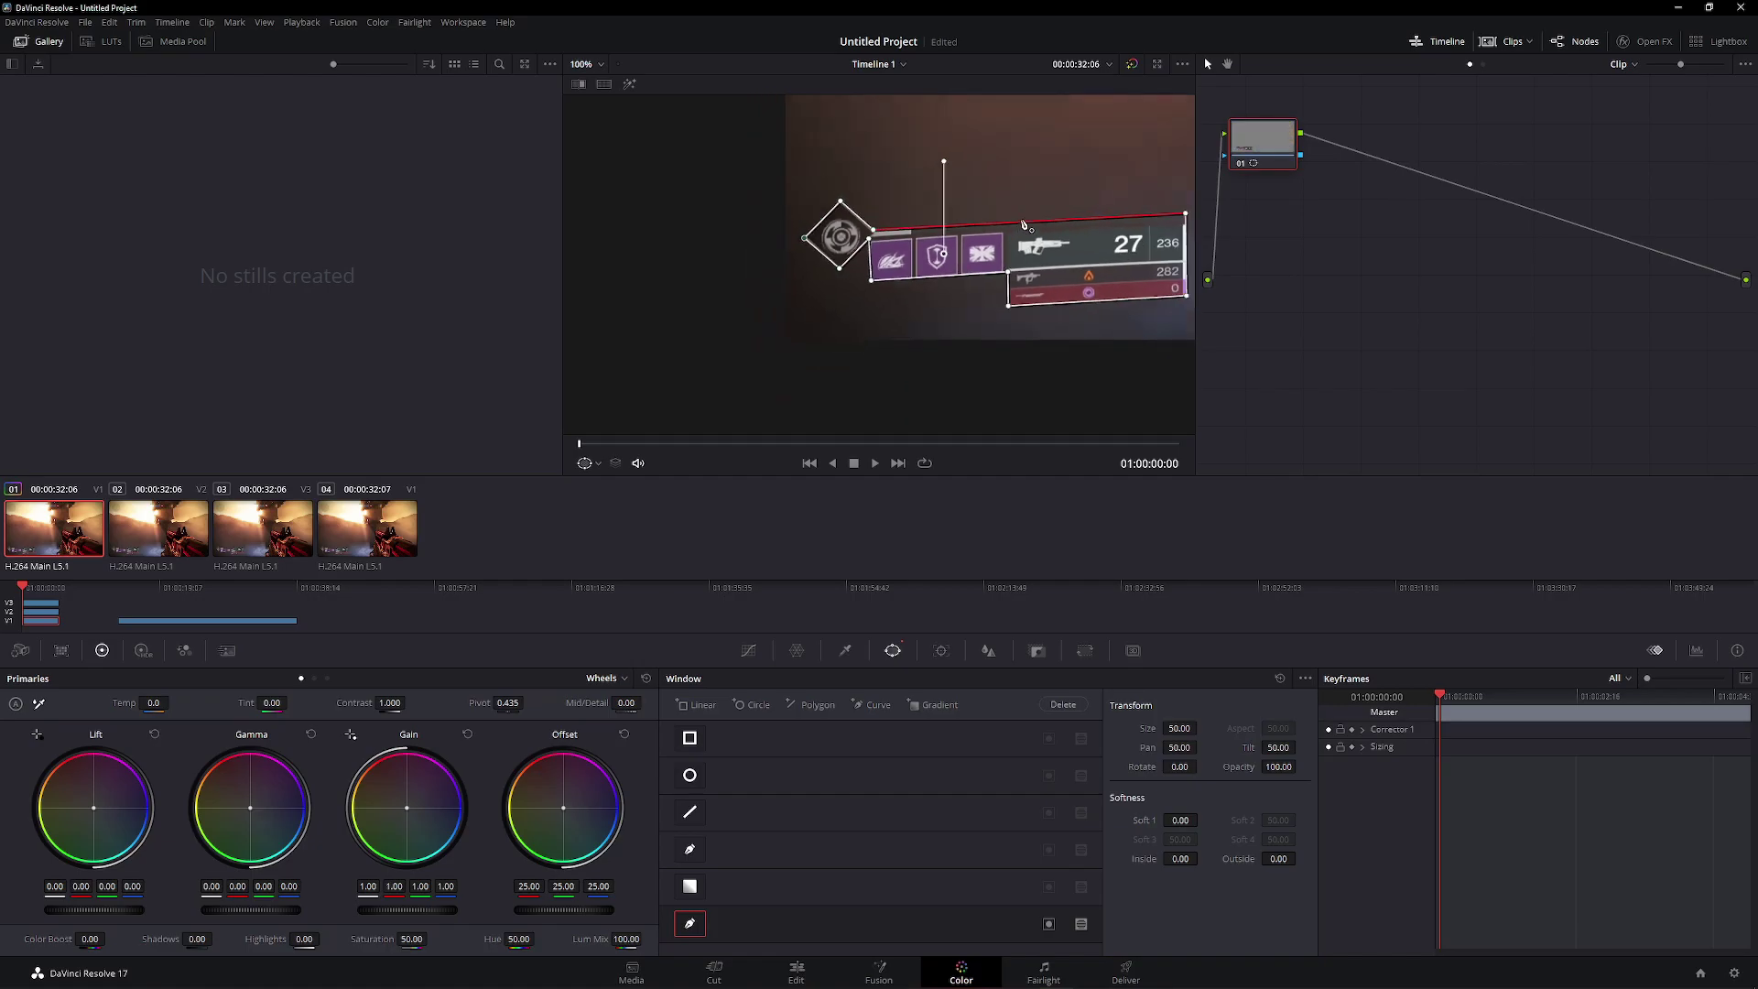
scroll(1025, 225, "down", 2)
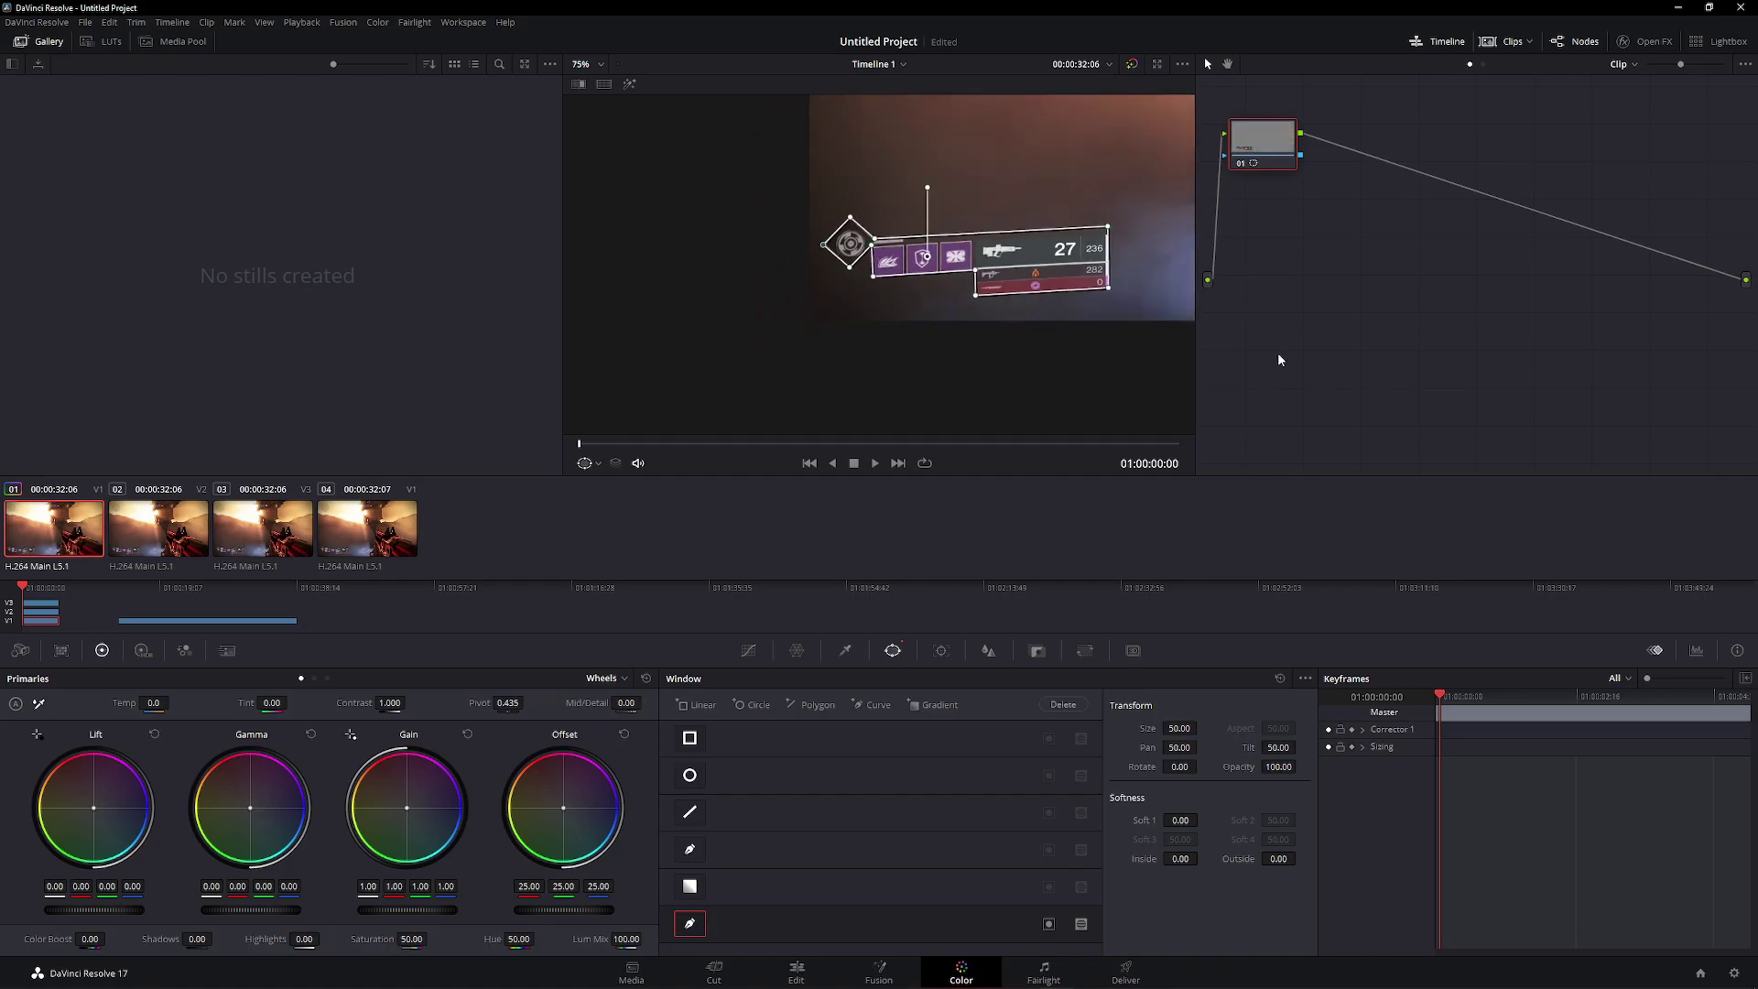
Add an alpha output to the node graph and connect the masked node's alpha output to it
right_click(1667, 348)
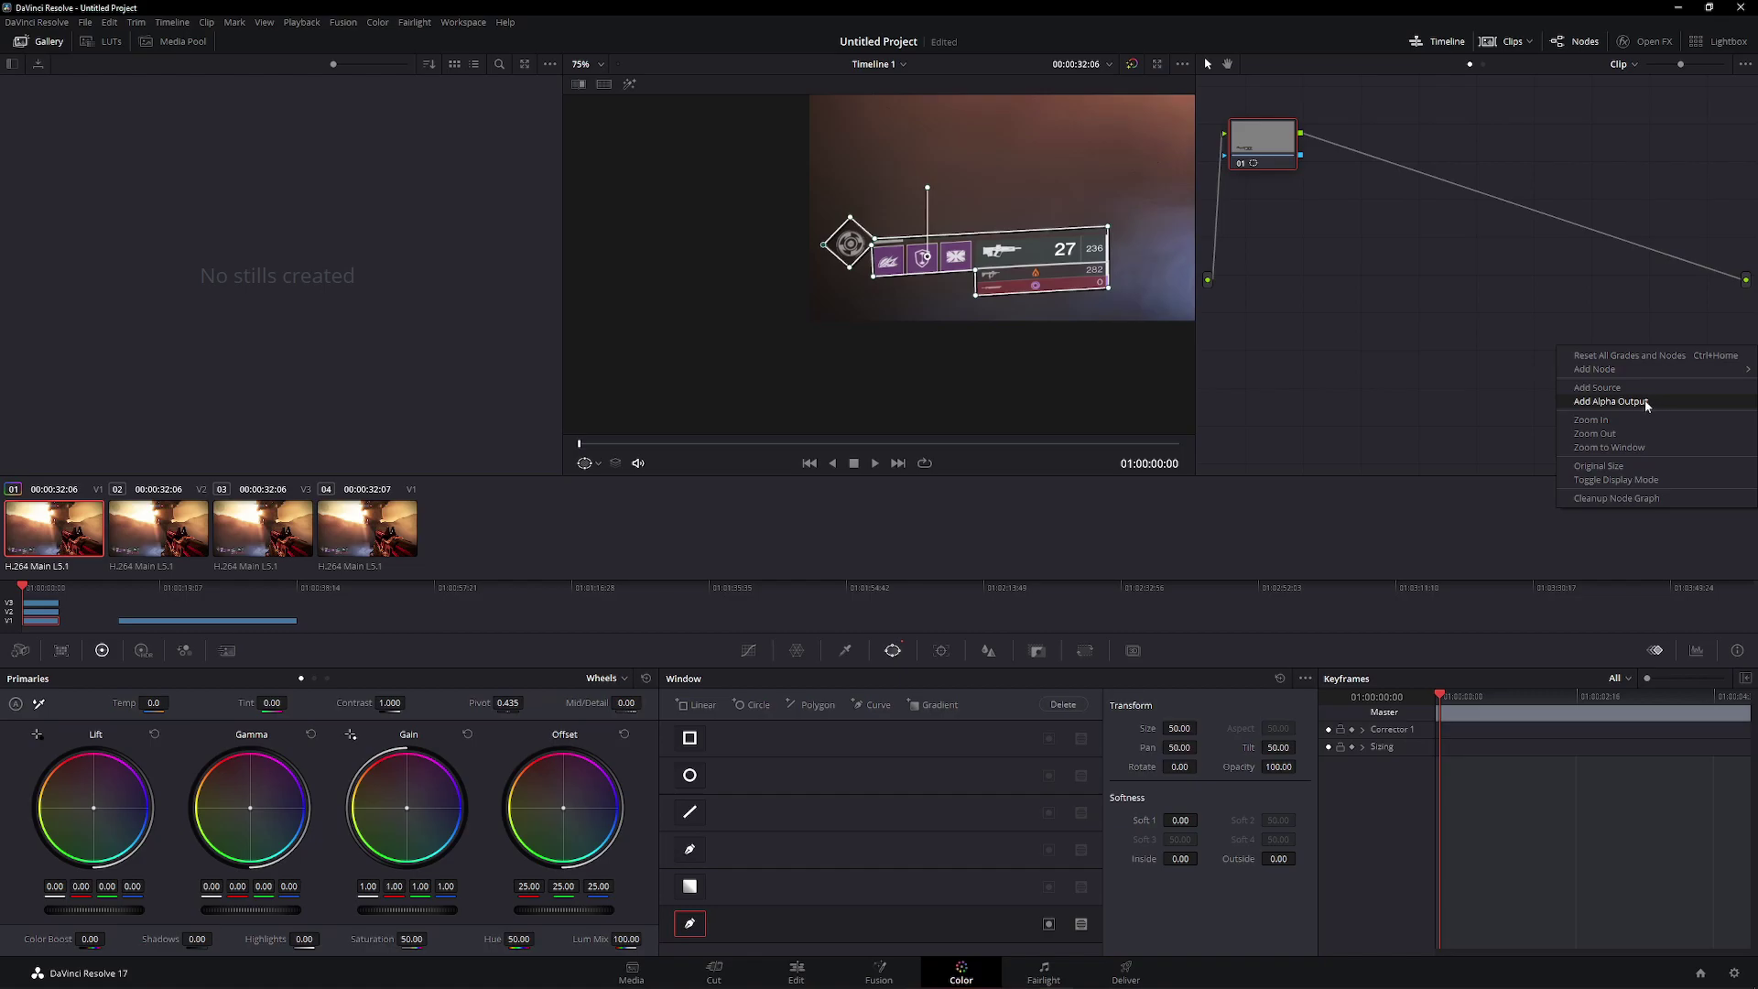
left_click(1672, 401)
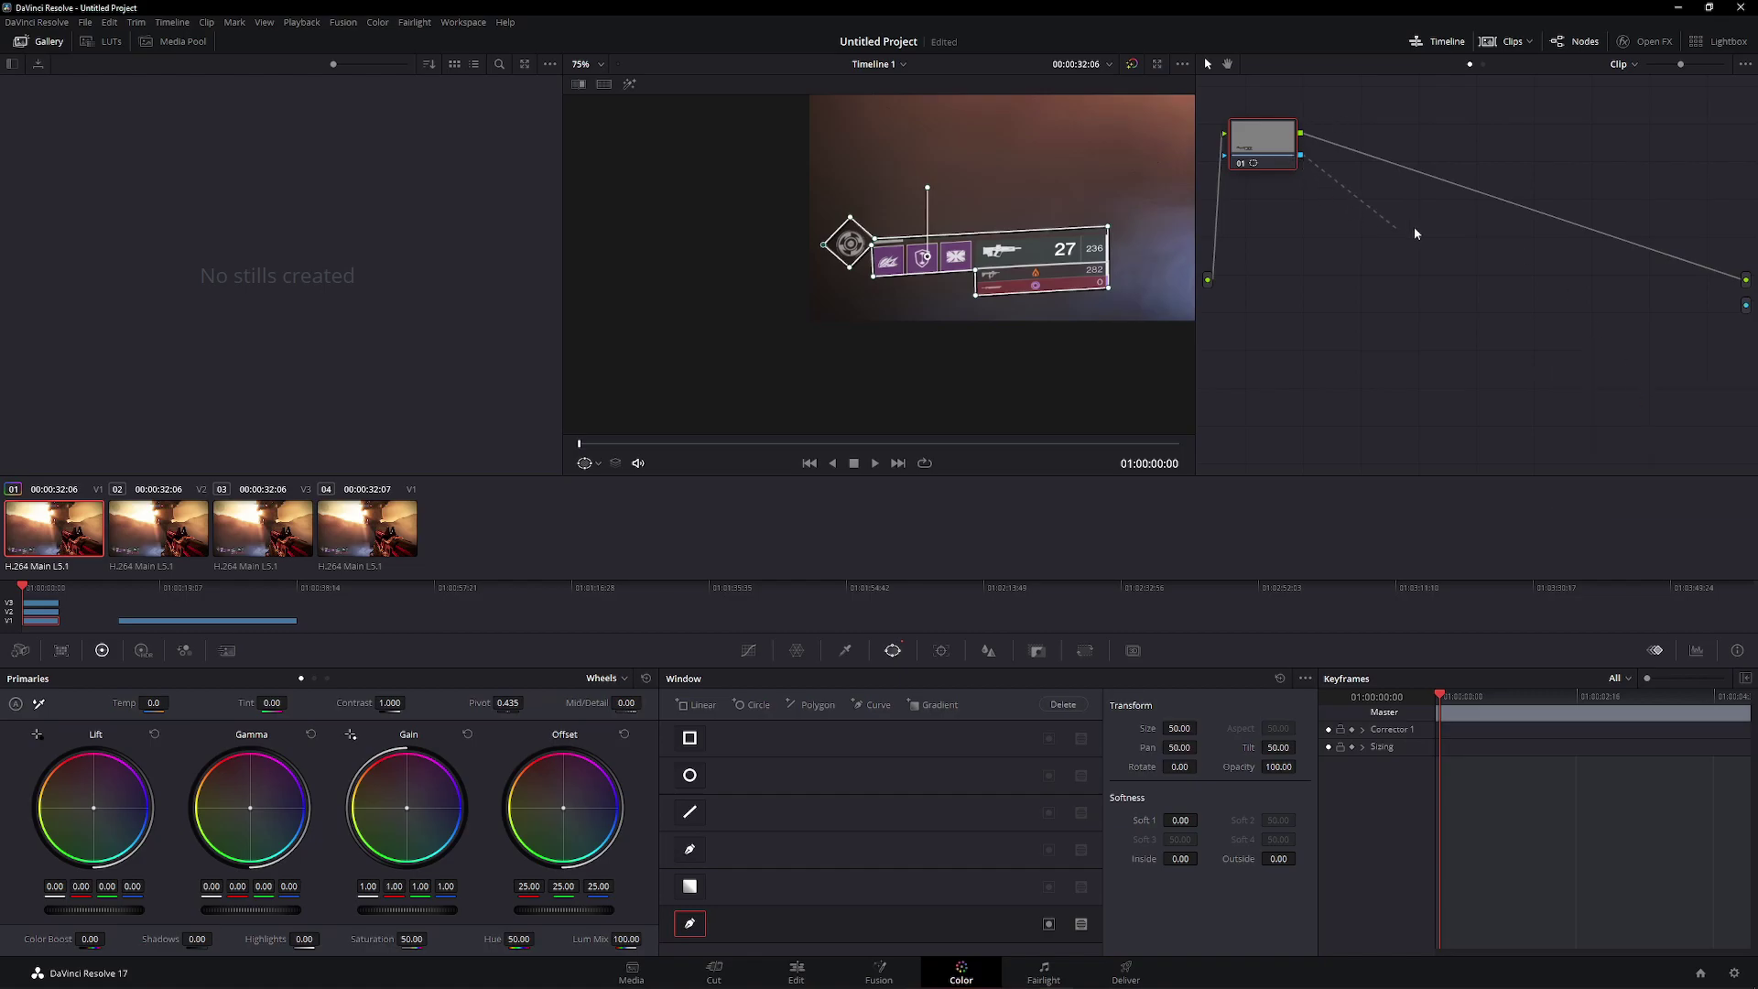
left_click_drag(1415, 233, 1373, 210)
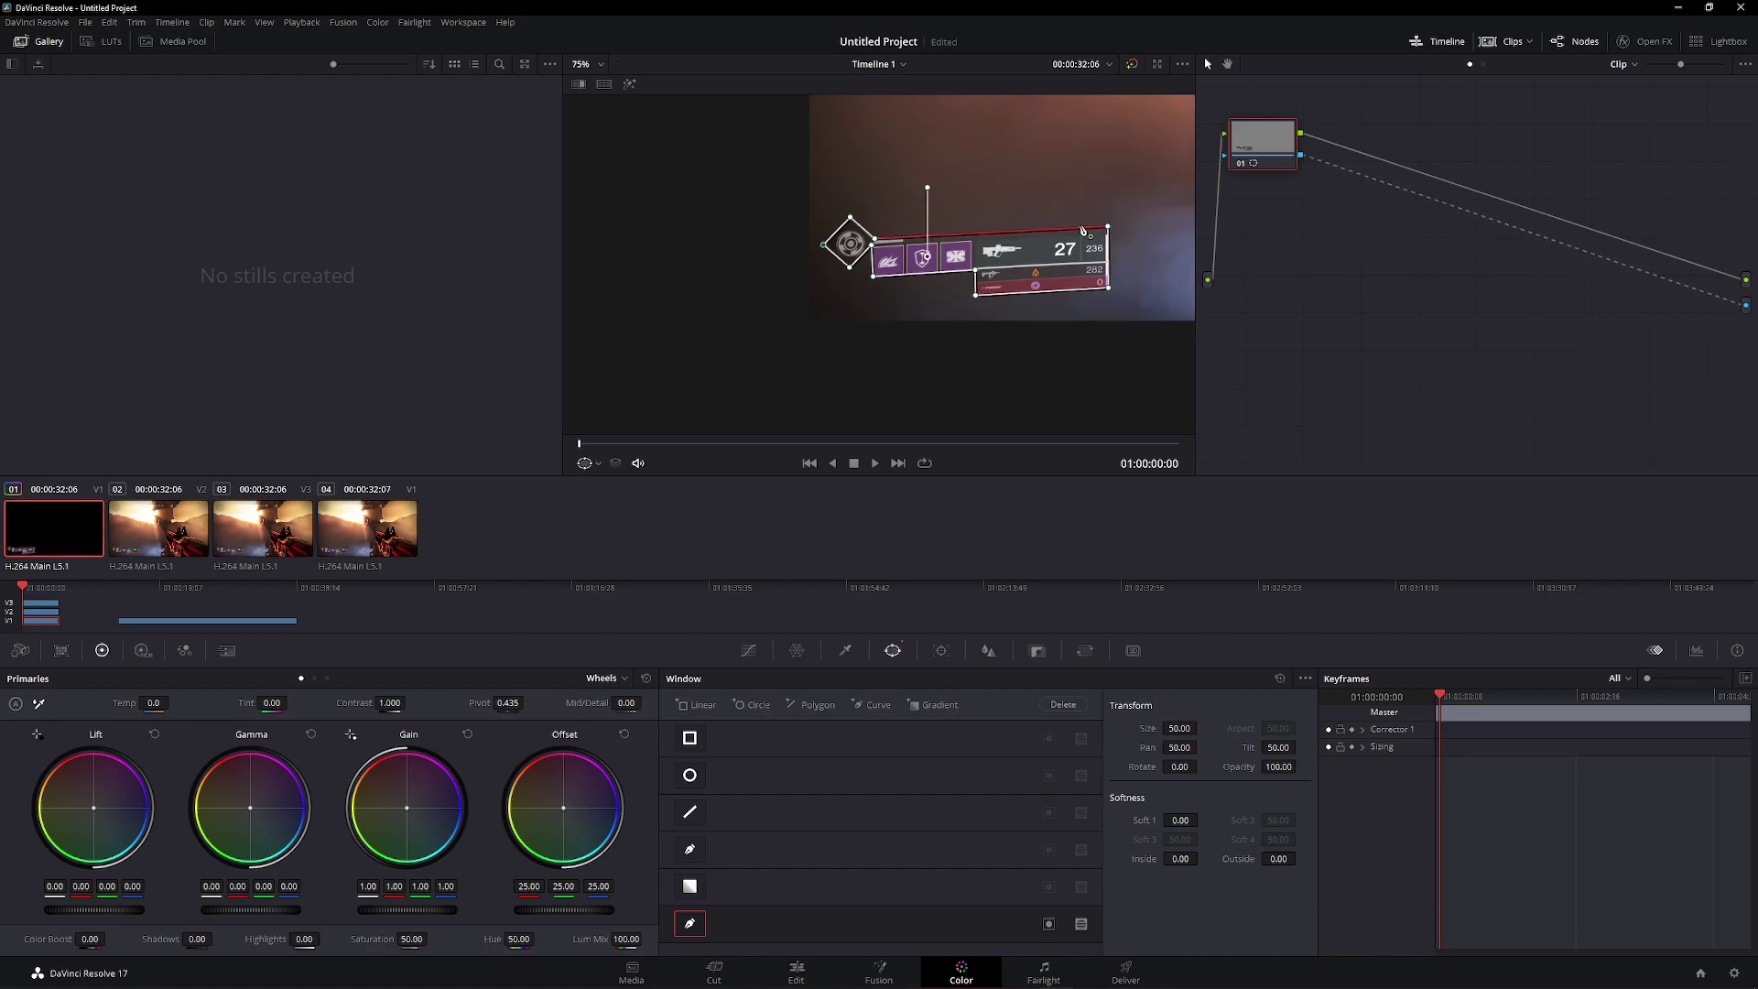
scroll(1053, 210, "down", 5)
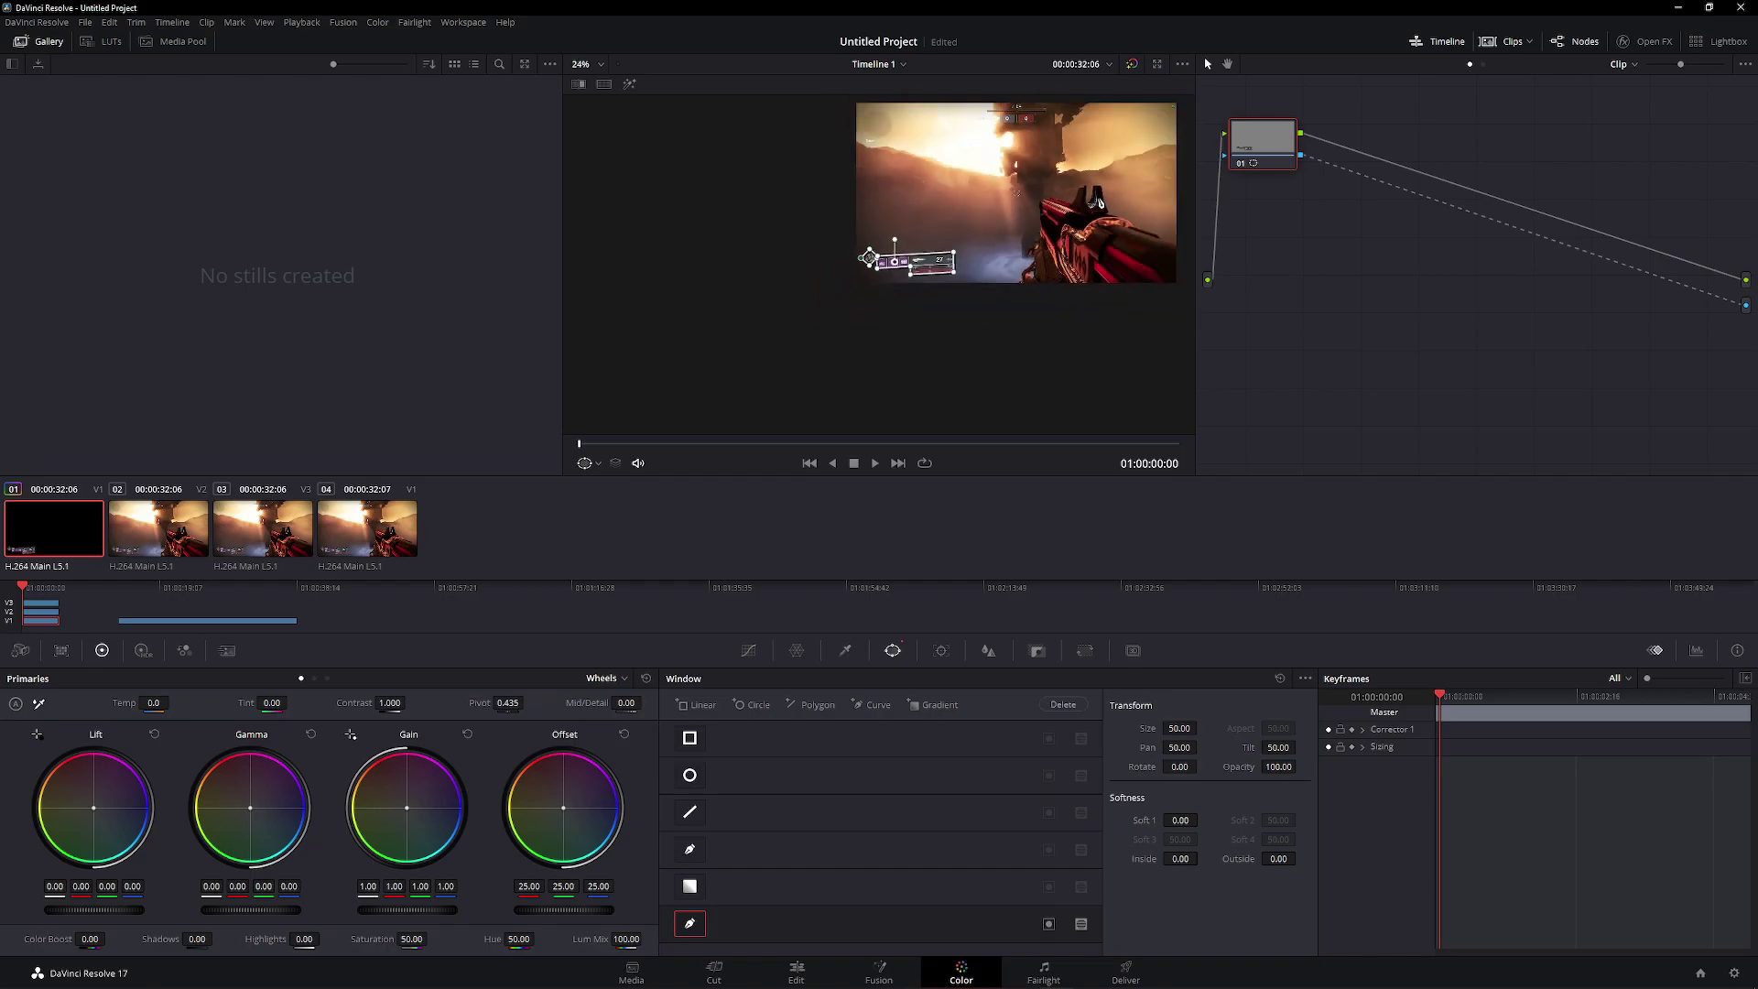
On the Edit page, disable Video 2 and Video 3 to check the masked Video 1 clip on its own
left_click(817, 969)
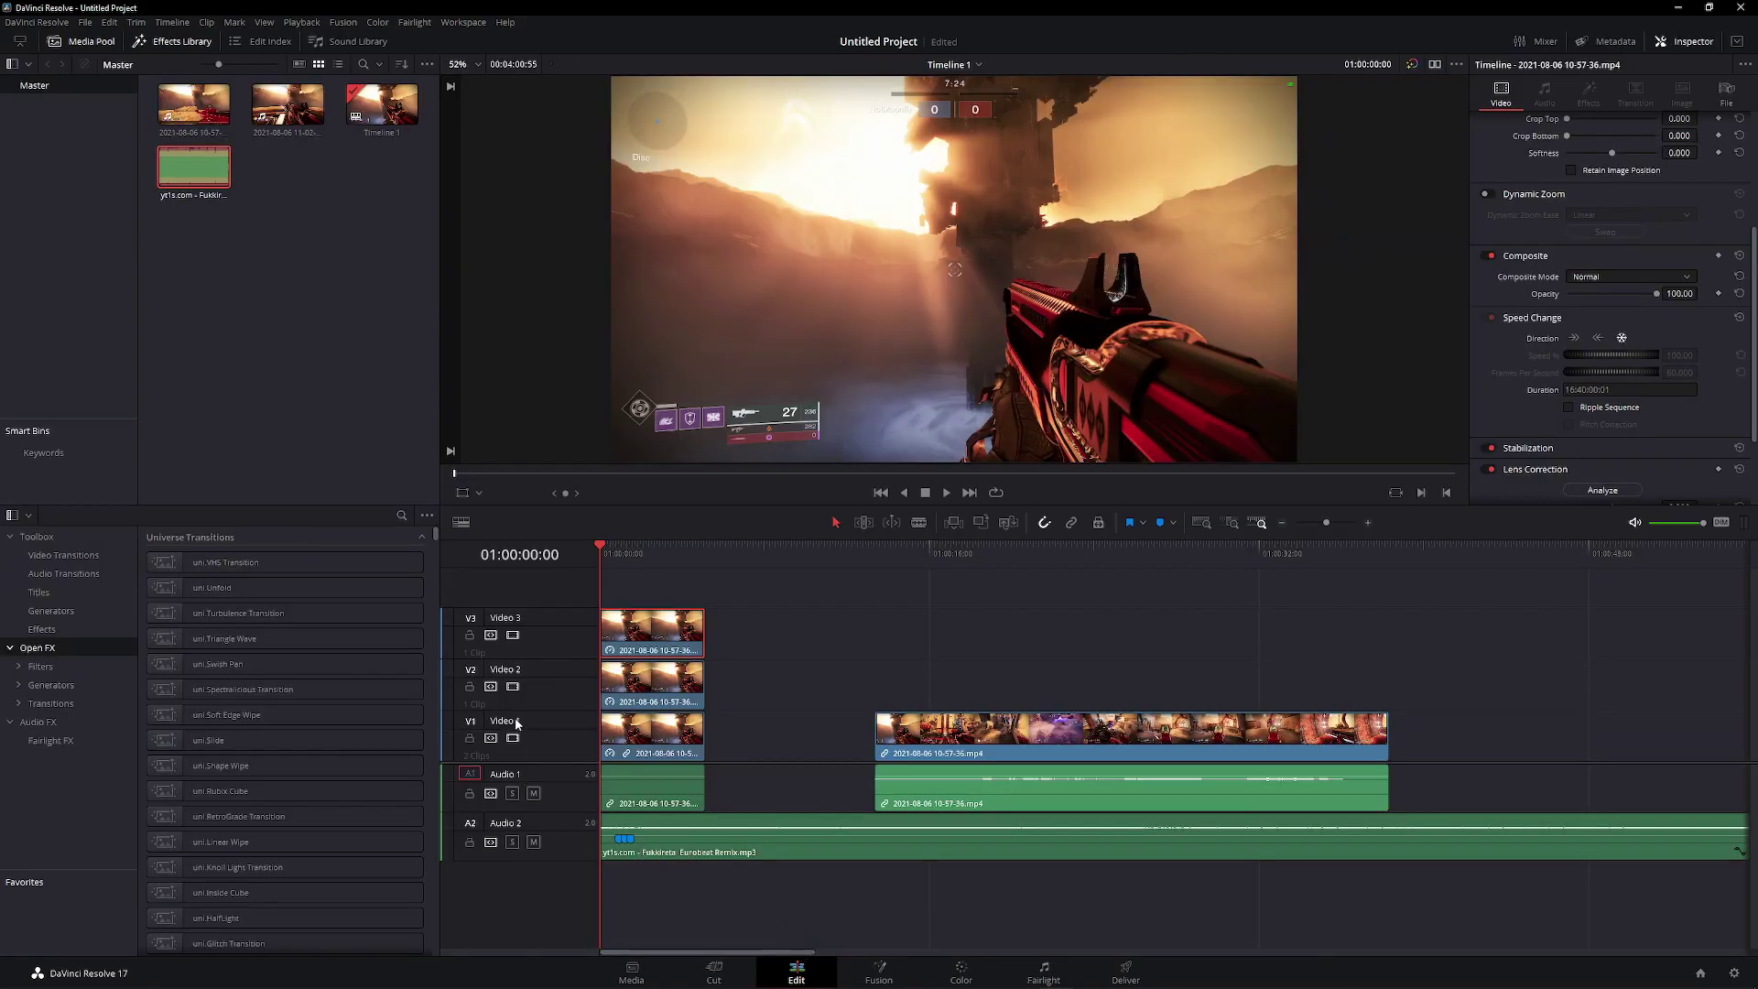
left_click(513, 738)
left_click(513, 687)
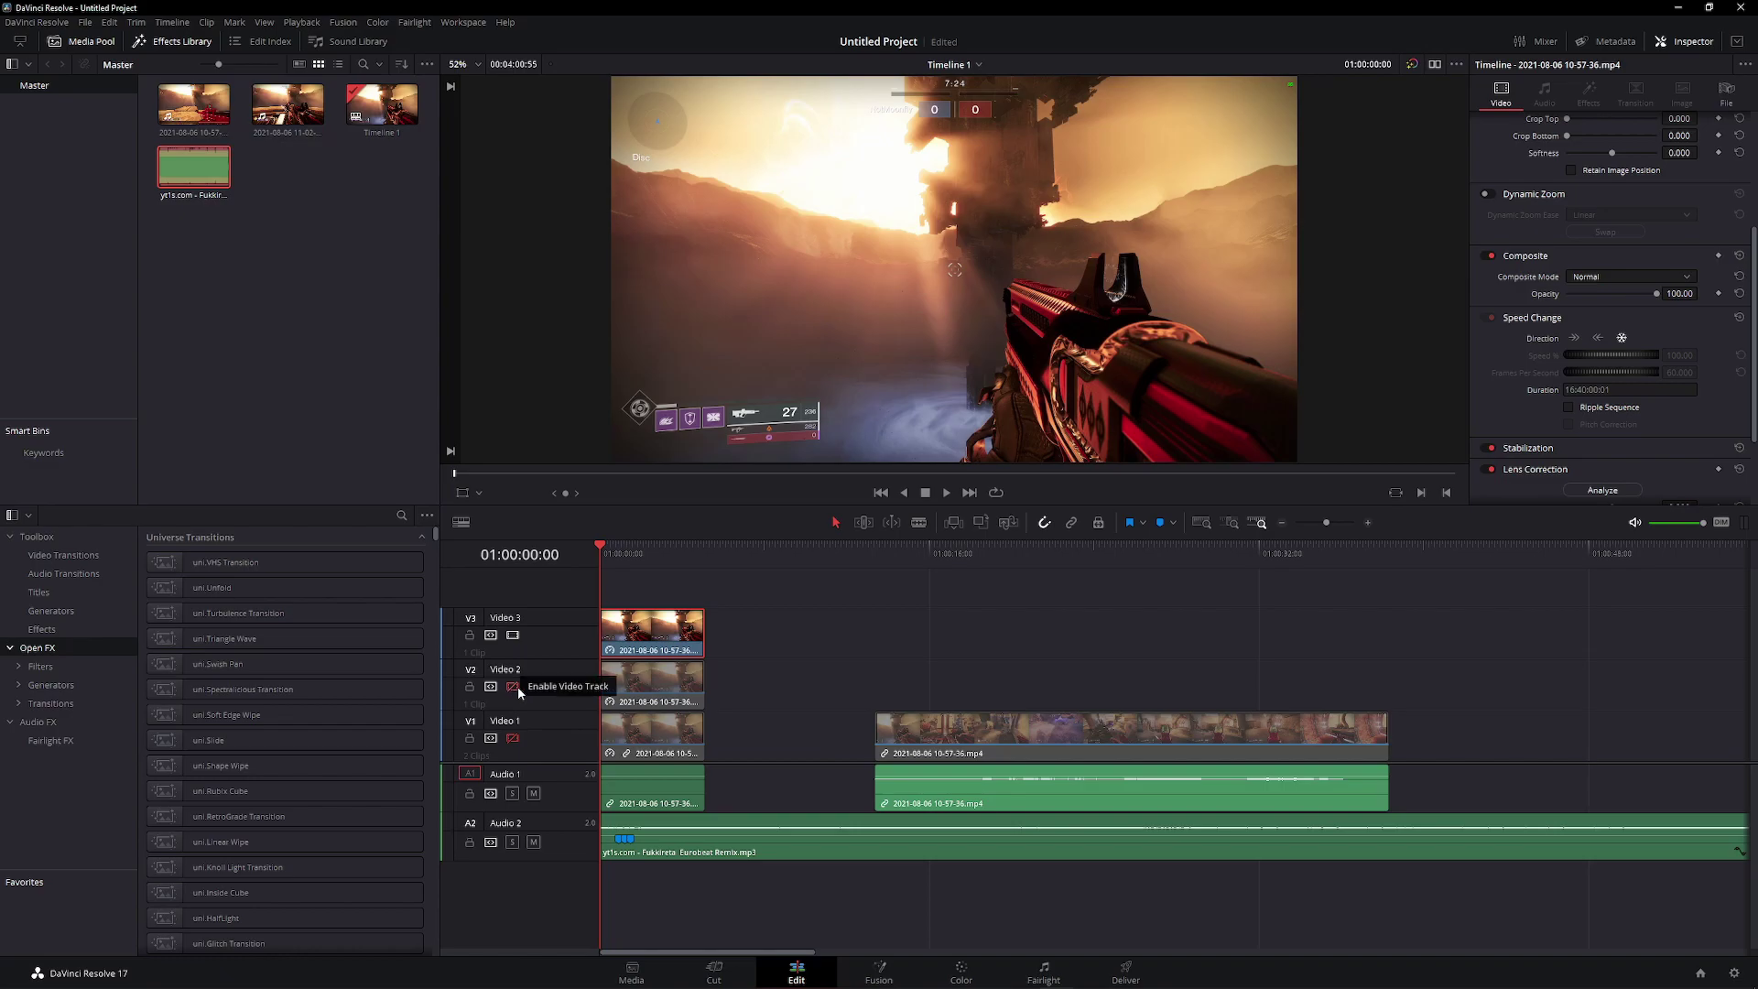
left_click(514, 687)
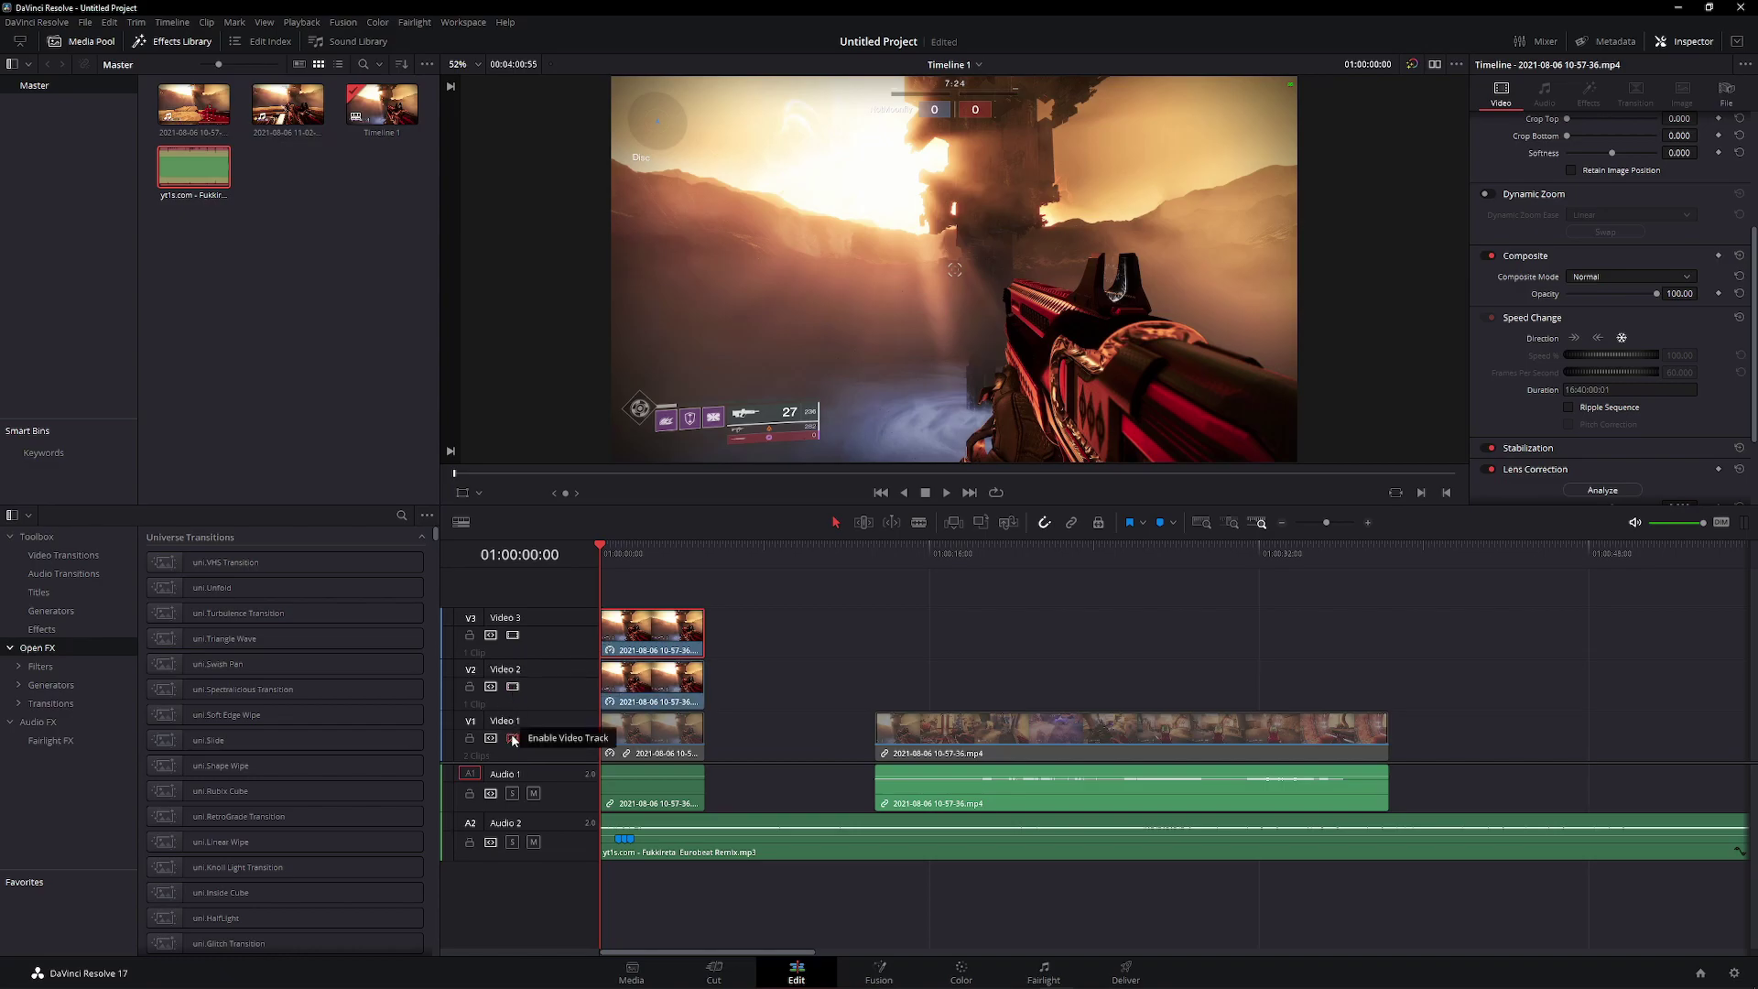
left_click(514, 738)
left_click(514, 634)
left_click(514, 687)
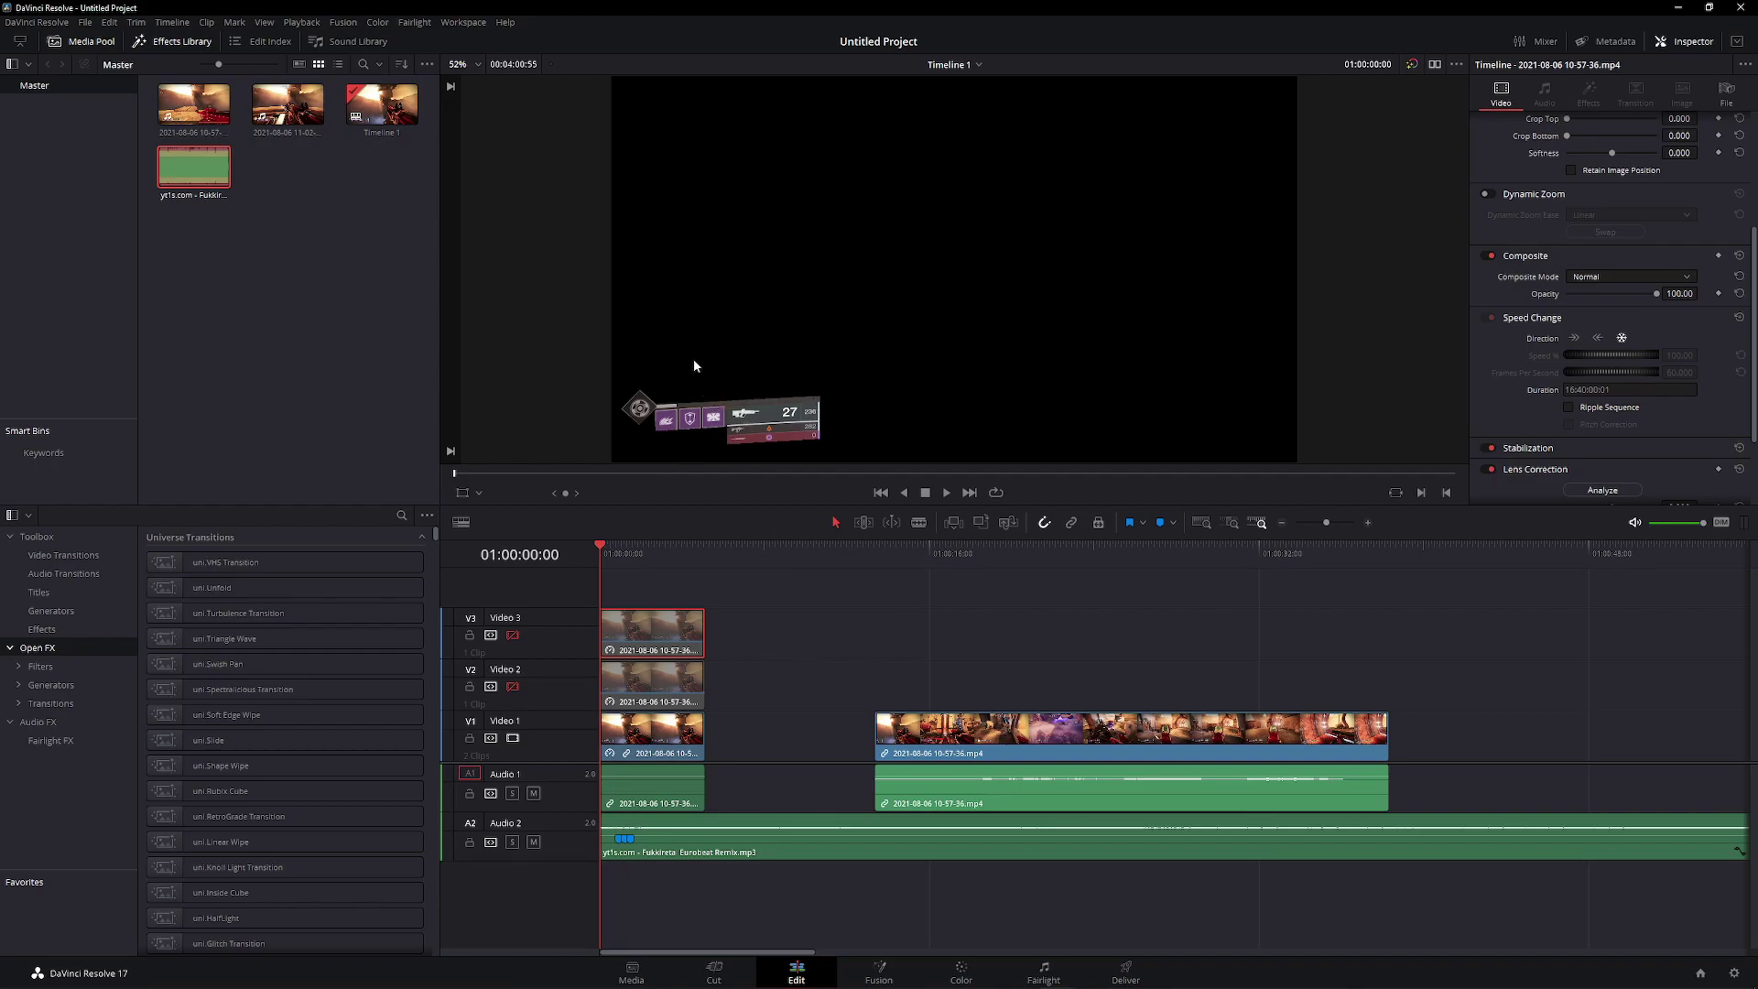
On the Color page, add a second Curve window to the Video 1 clip, tracing a closed rectangle around both score boxes
left_click(958, 972)
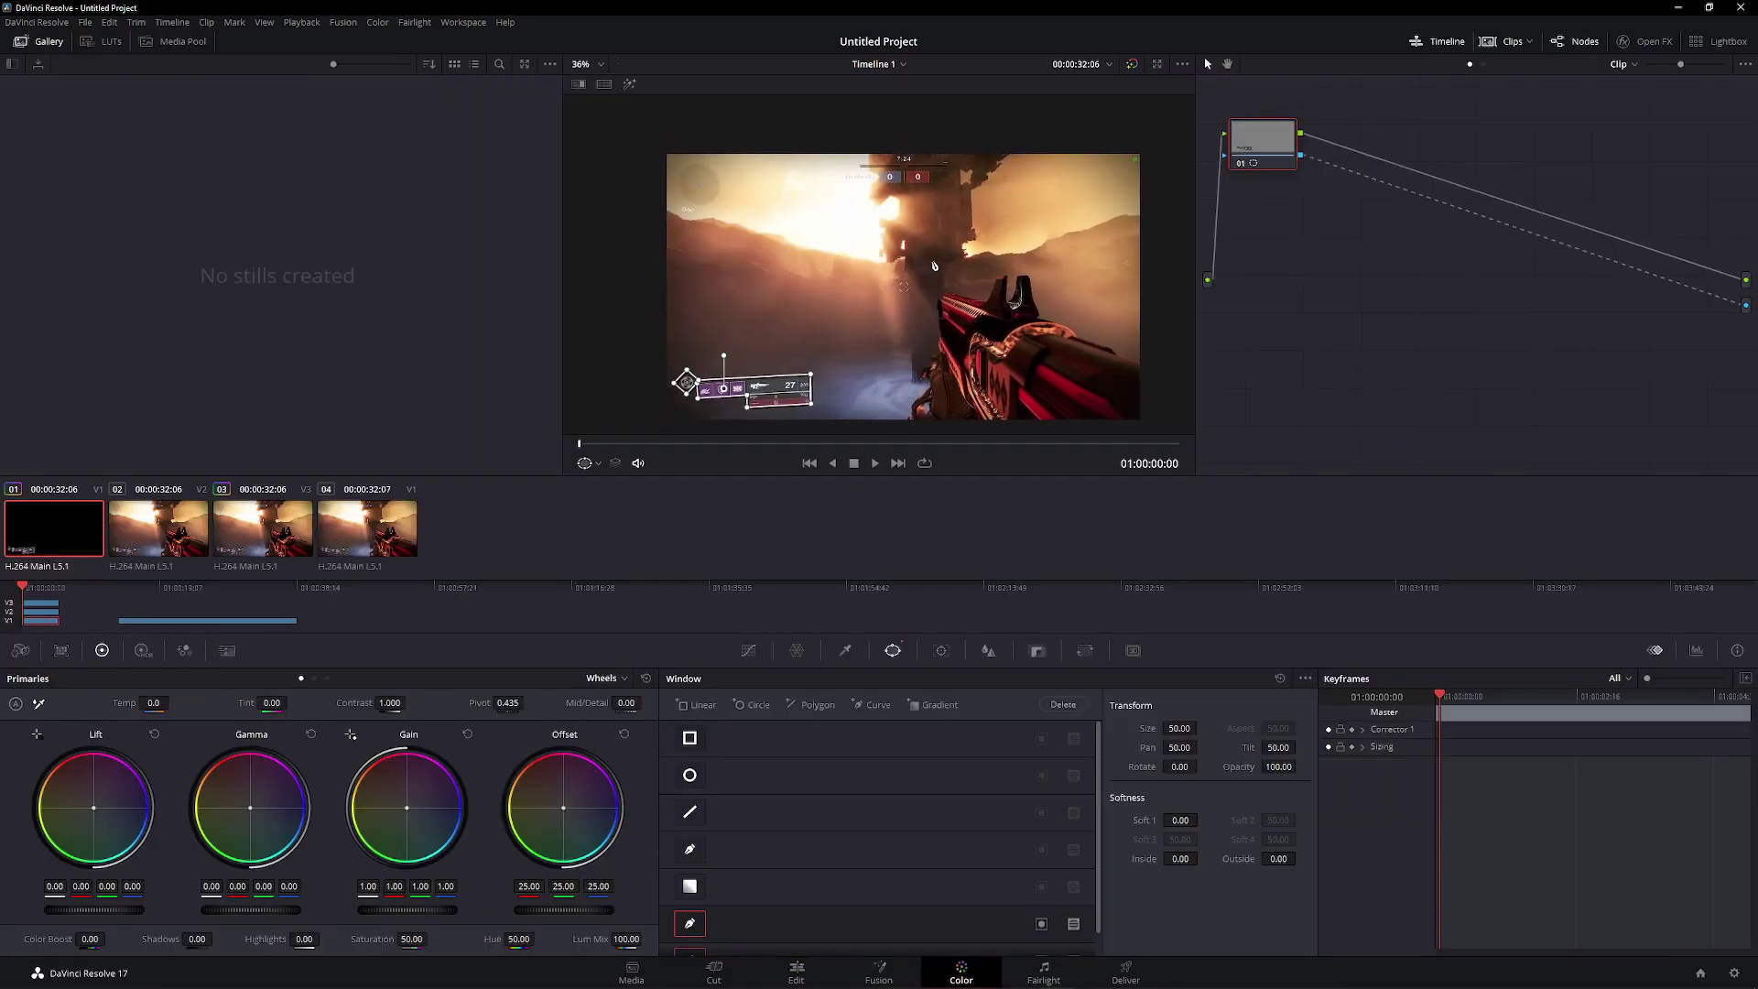
scroll(913, 235, "up", 8)
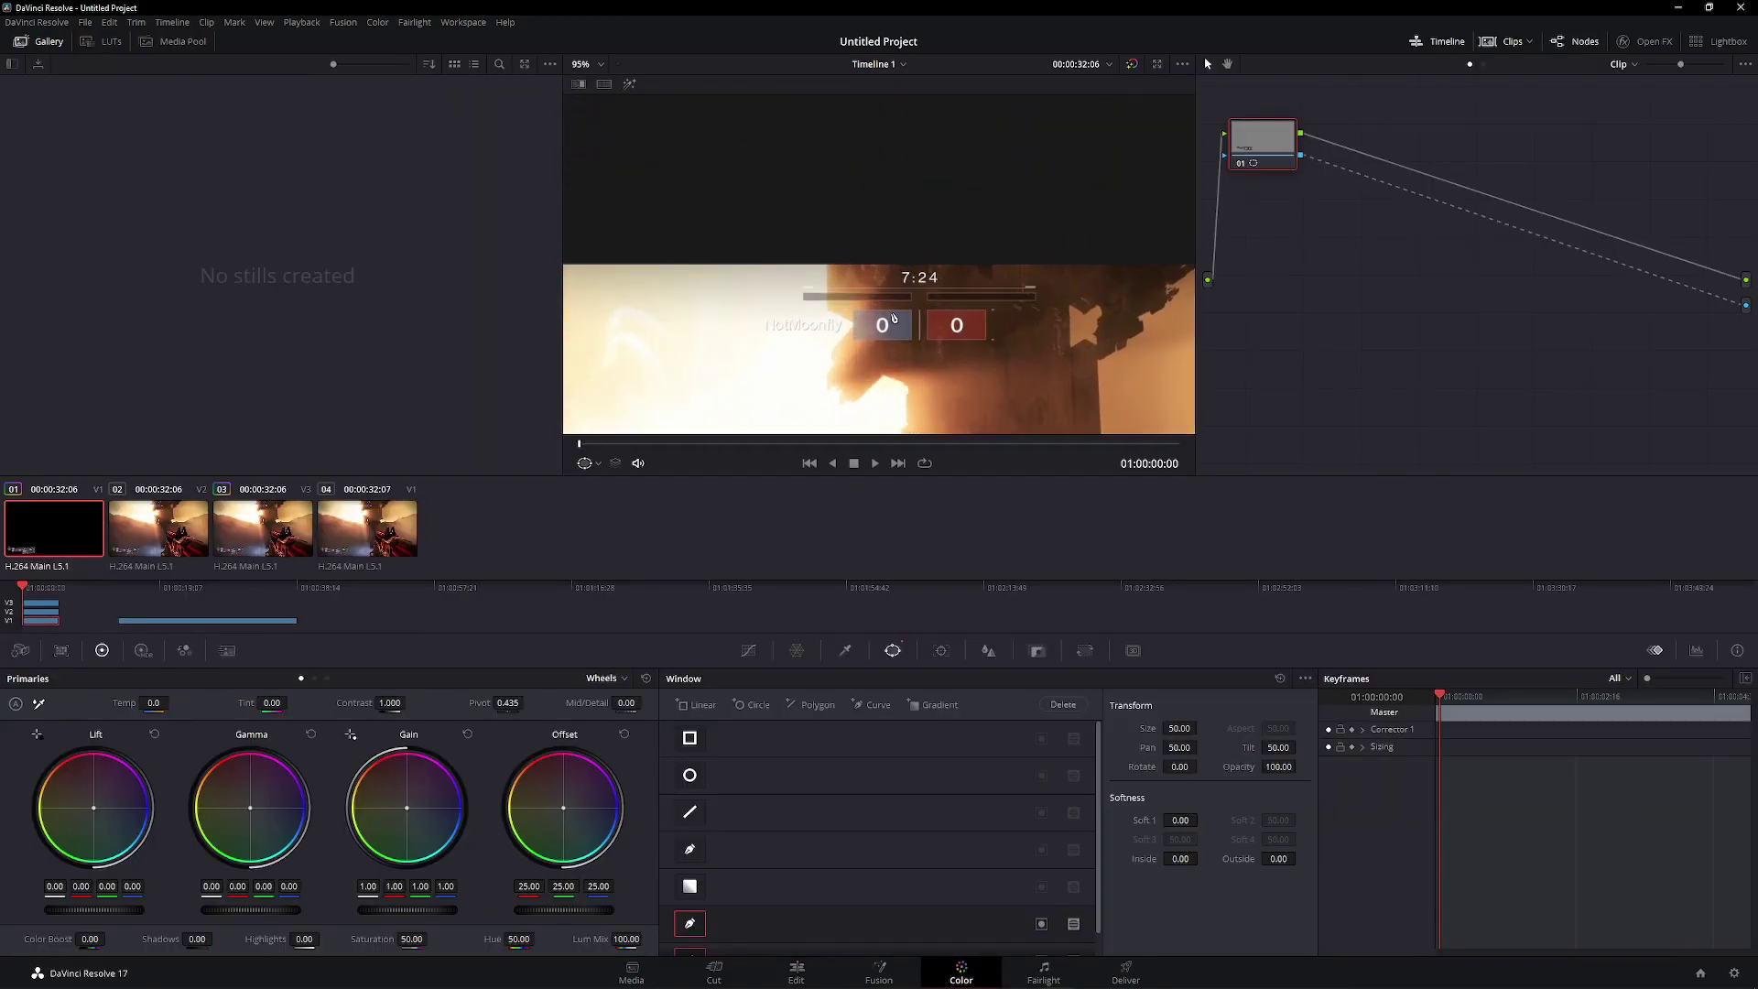
scroll(889, 348, "up", 4)
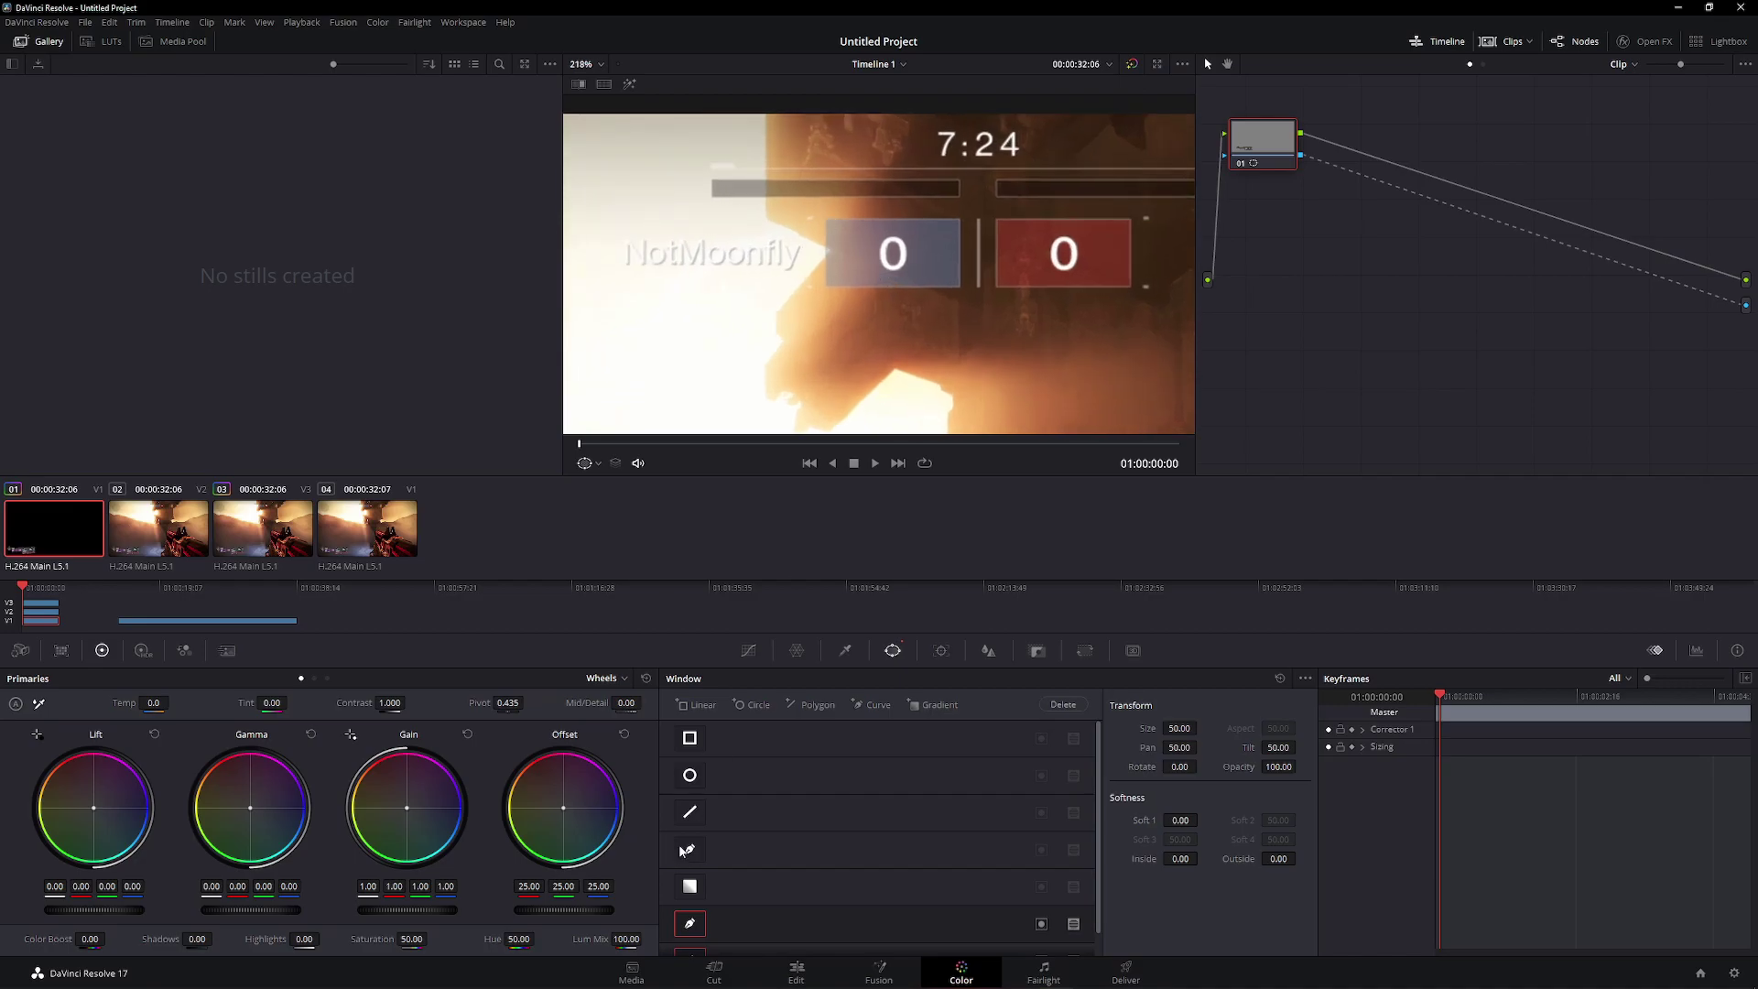
scroll(794, 857, "down", 1)
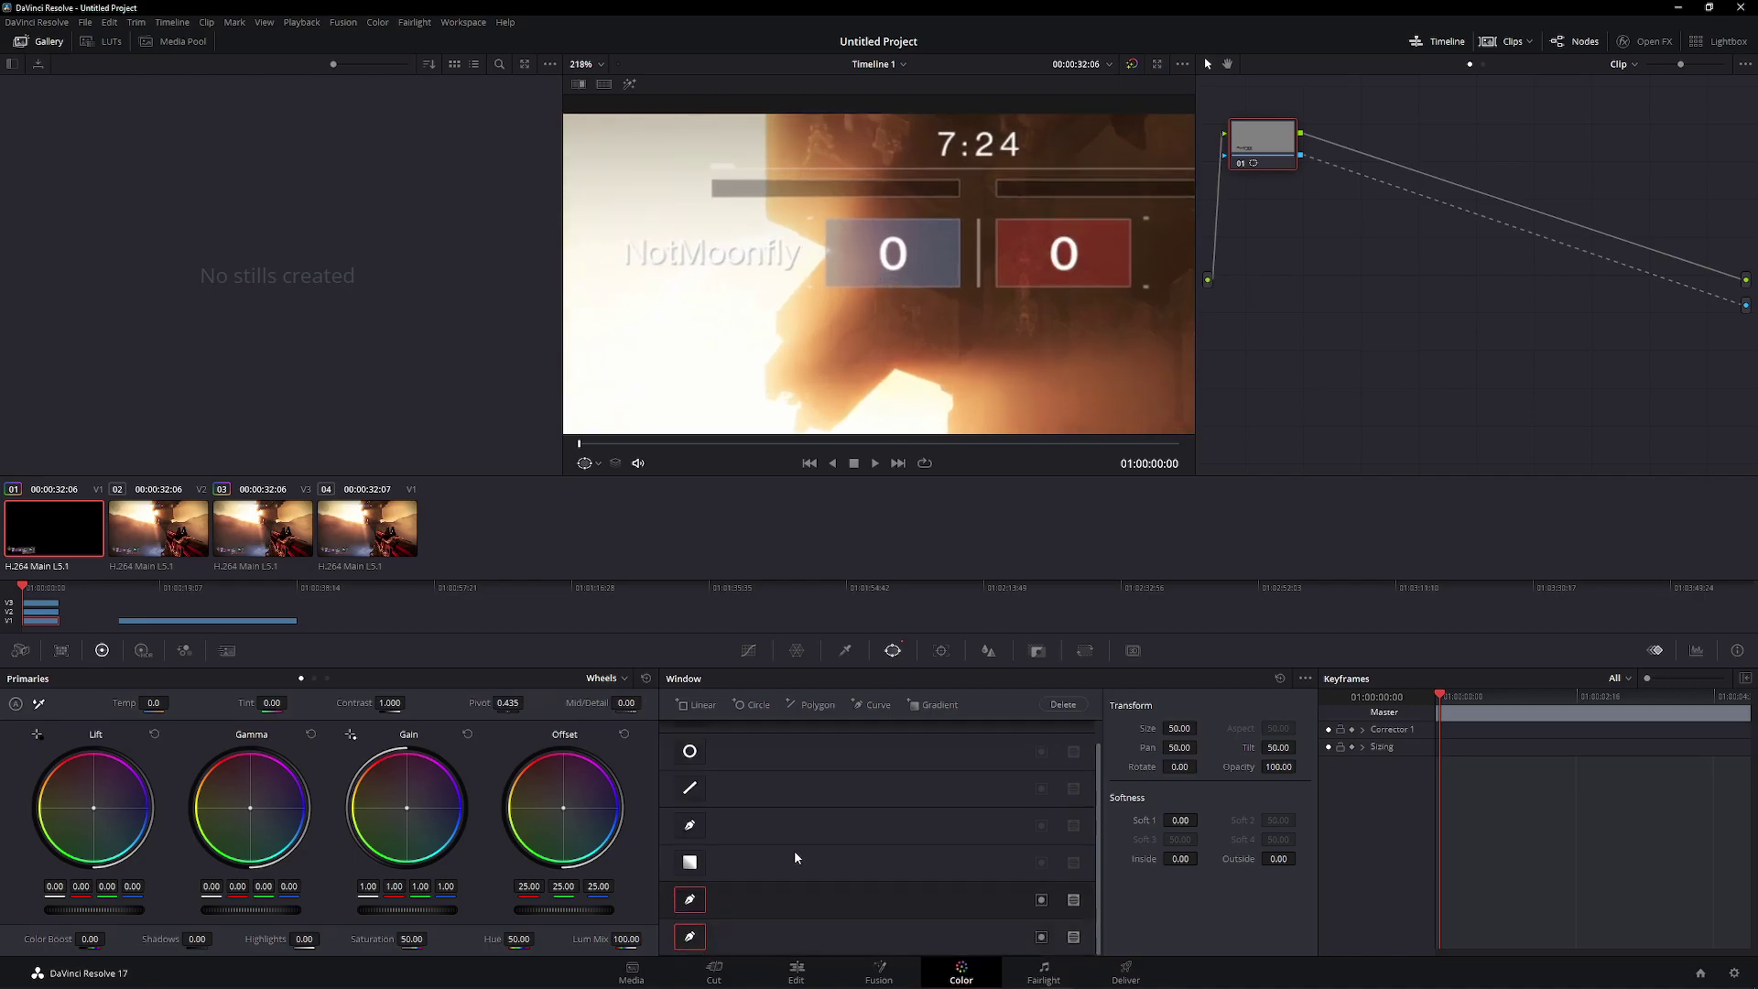
left_click(825, 220)
left_click(827, 283)
left_click(1132, 287)
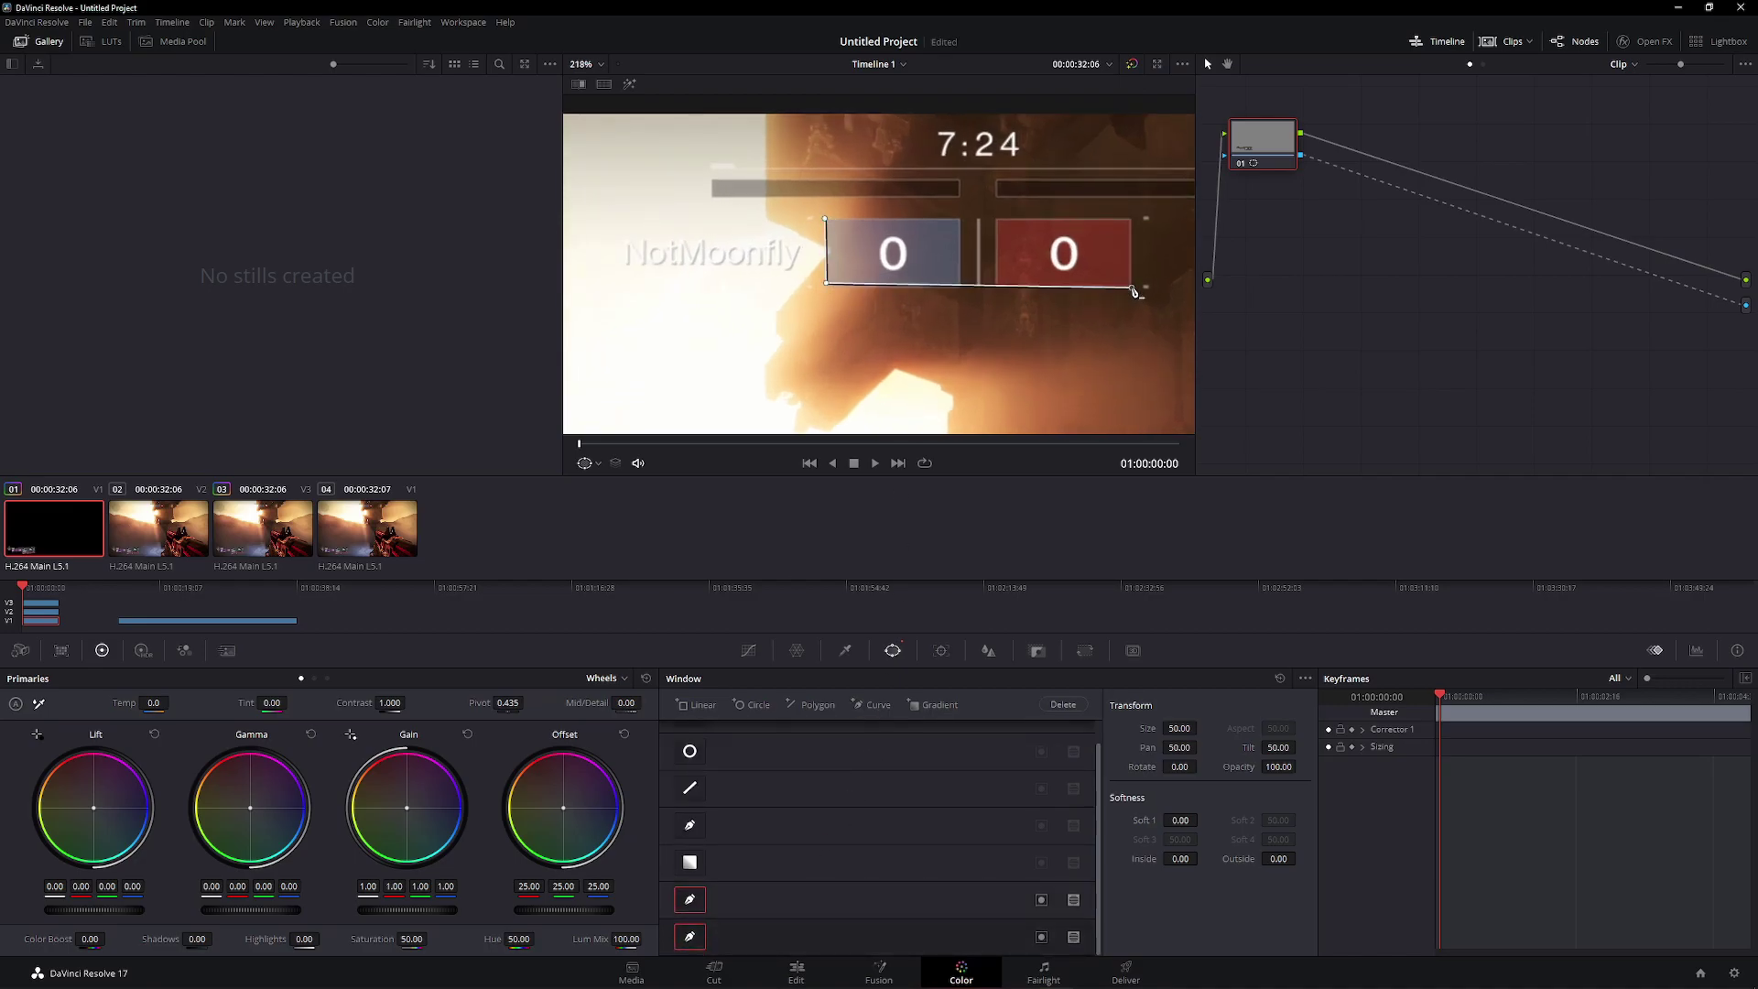
left_click(1132, 220)
left_click(826, 220)
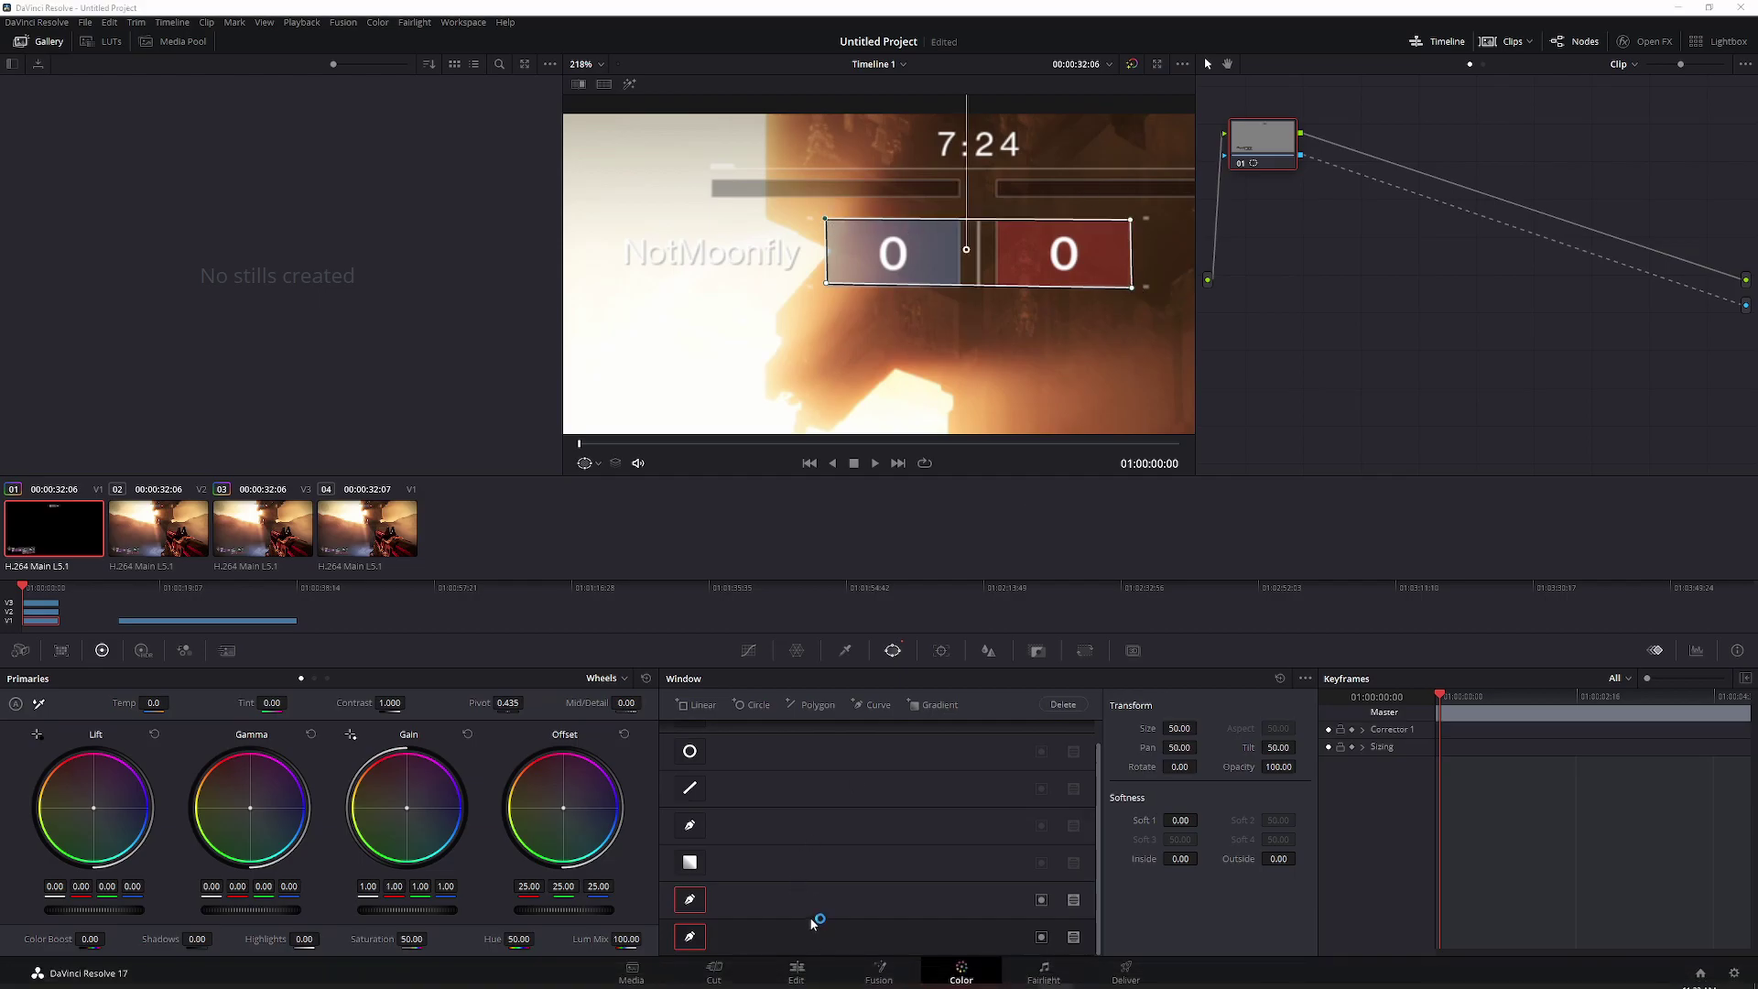
Check the score-box mask on the Edit page with Video 2 and Video 3 temporarily disabled
left_click(805, 959)
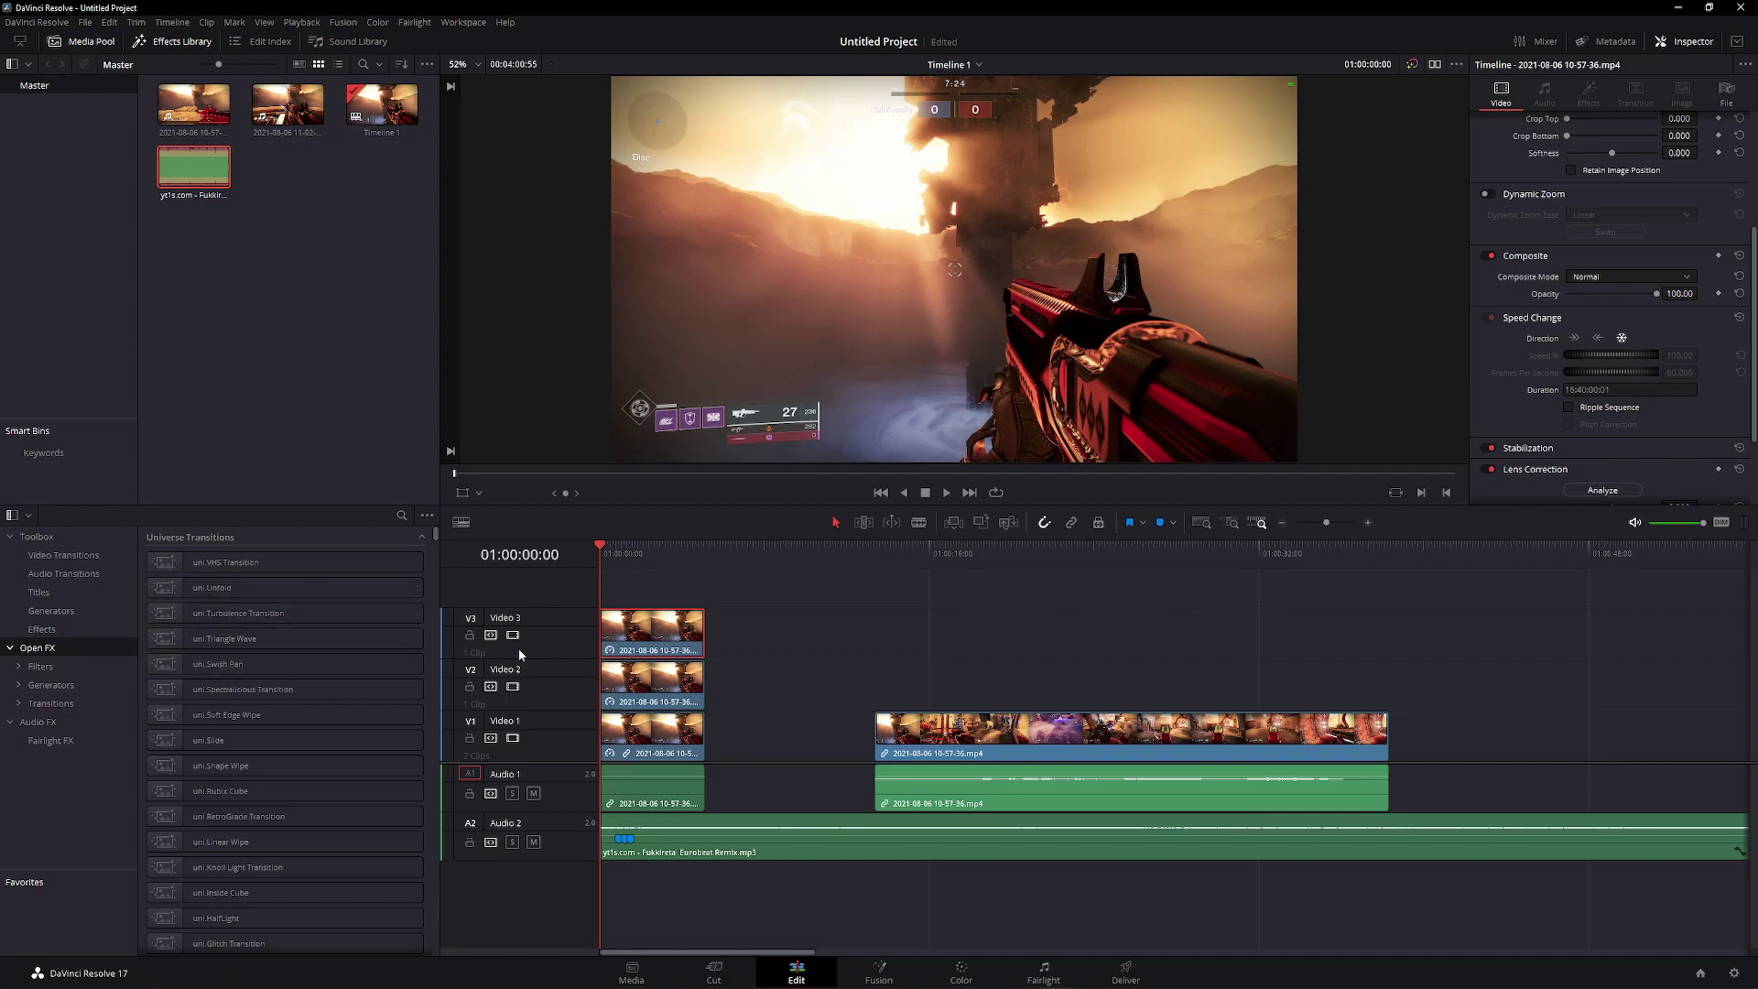
left_click(512, 637)
left_click(513, 687)
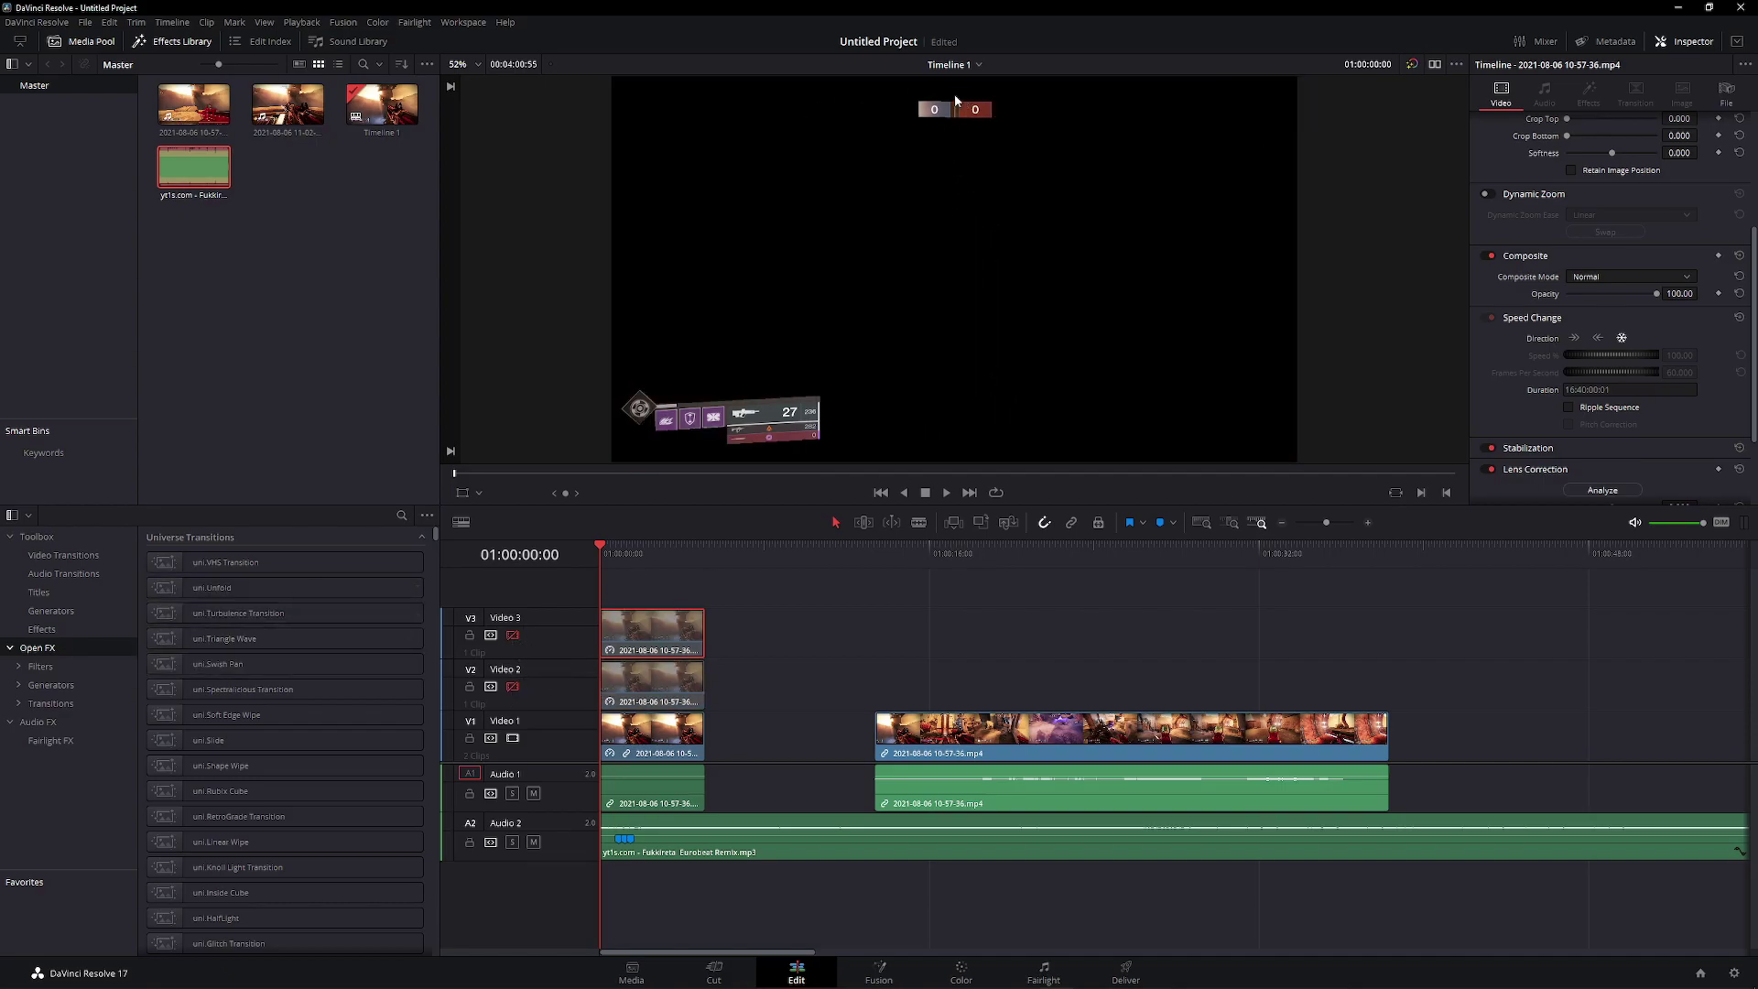
left_click(514, 637)
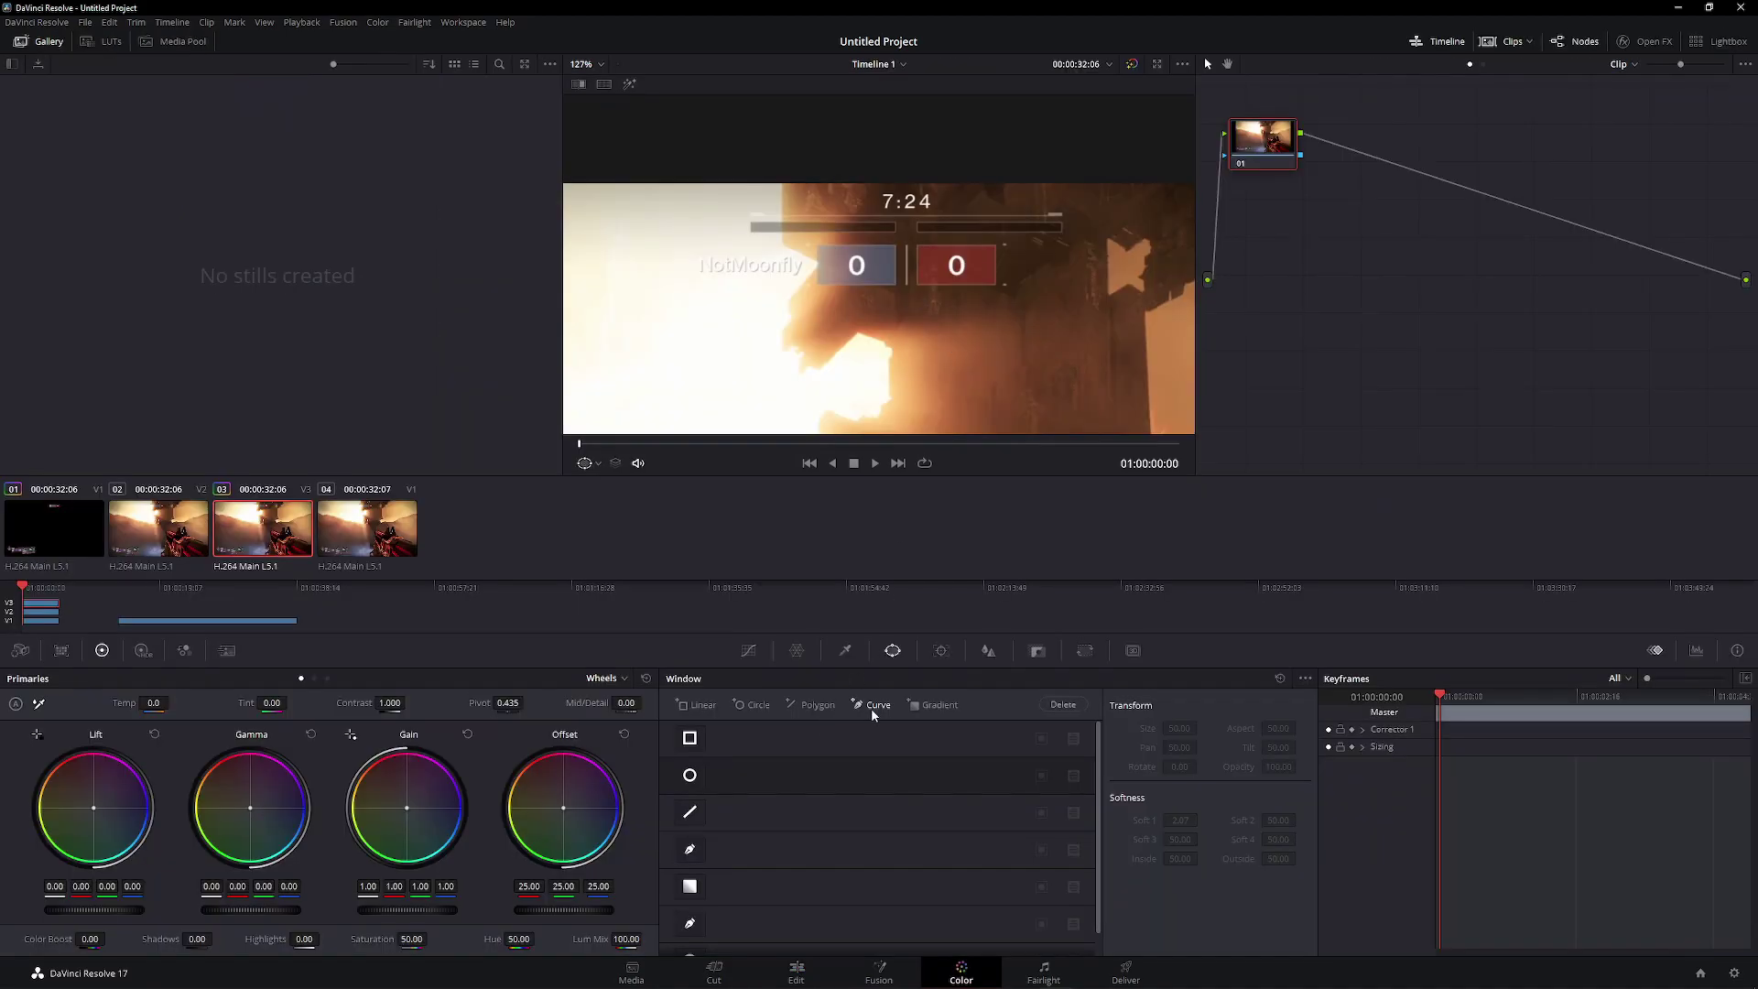
Add another Curve window to the Video 1 freeze-frame clip, tracing a closed strip around the two bars above the score boxes
left_click(871, 705)
scroll(880, 263, "up", 2)
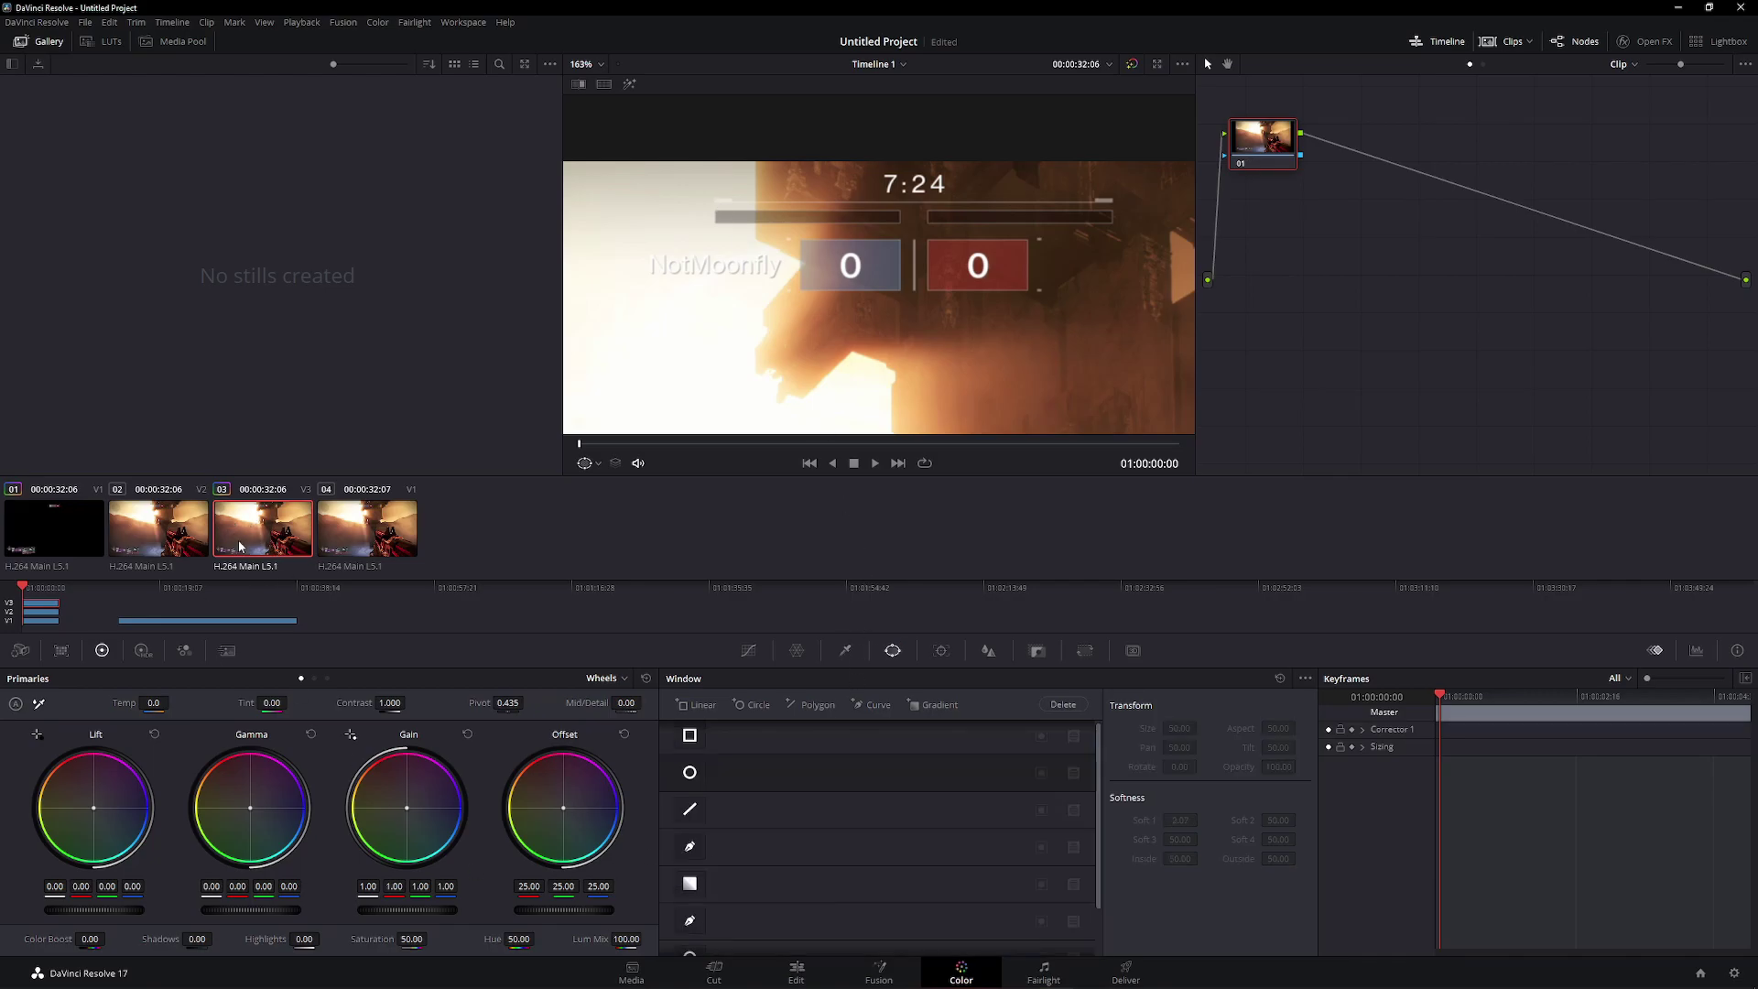
left_click(52, 526)
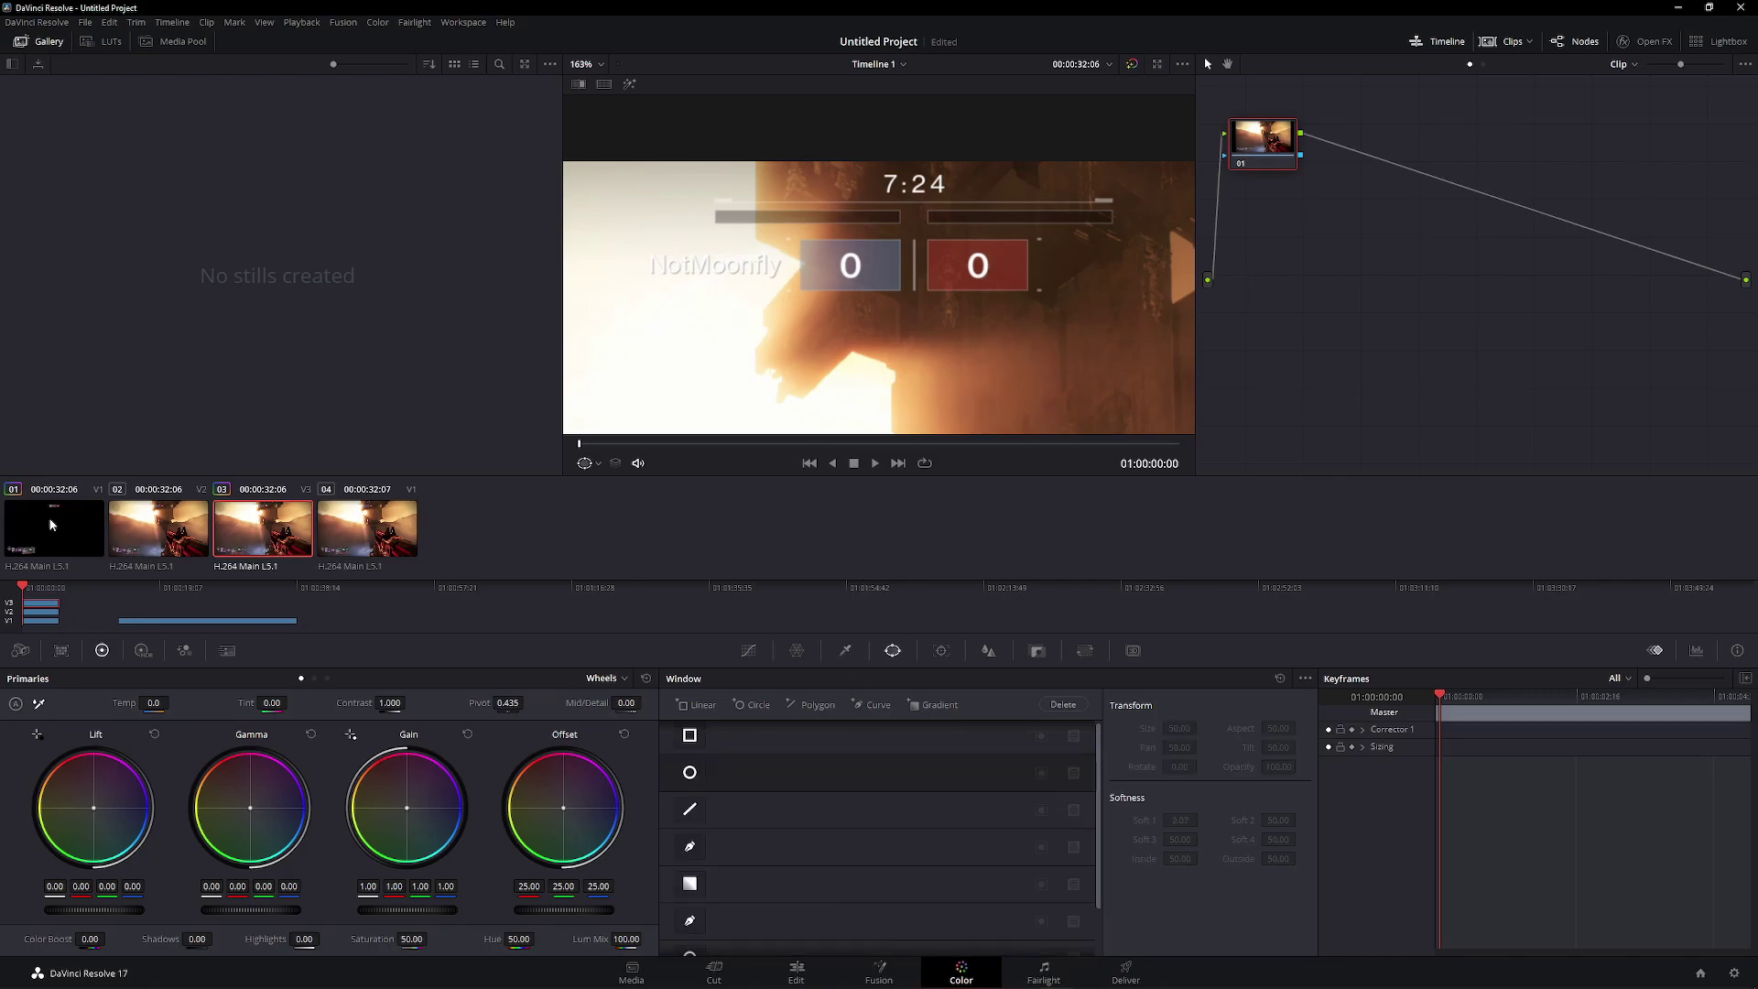
left_click(874, 707)
left_click(713, 197)
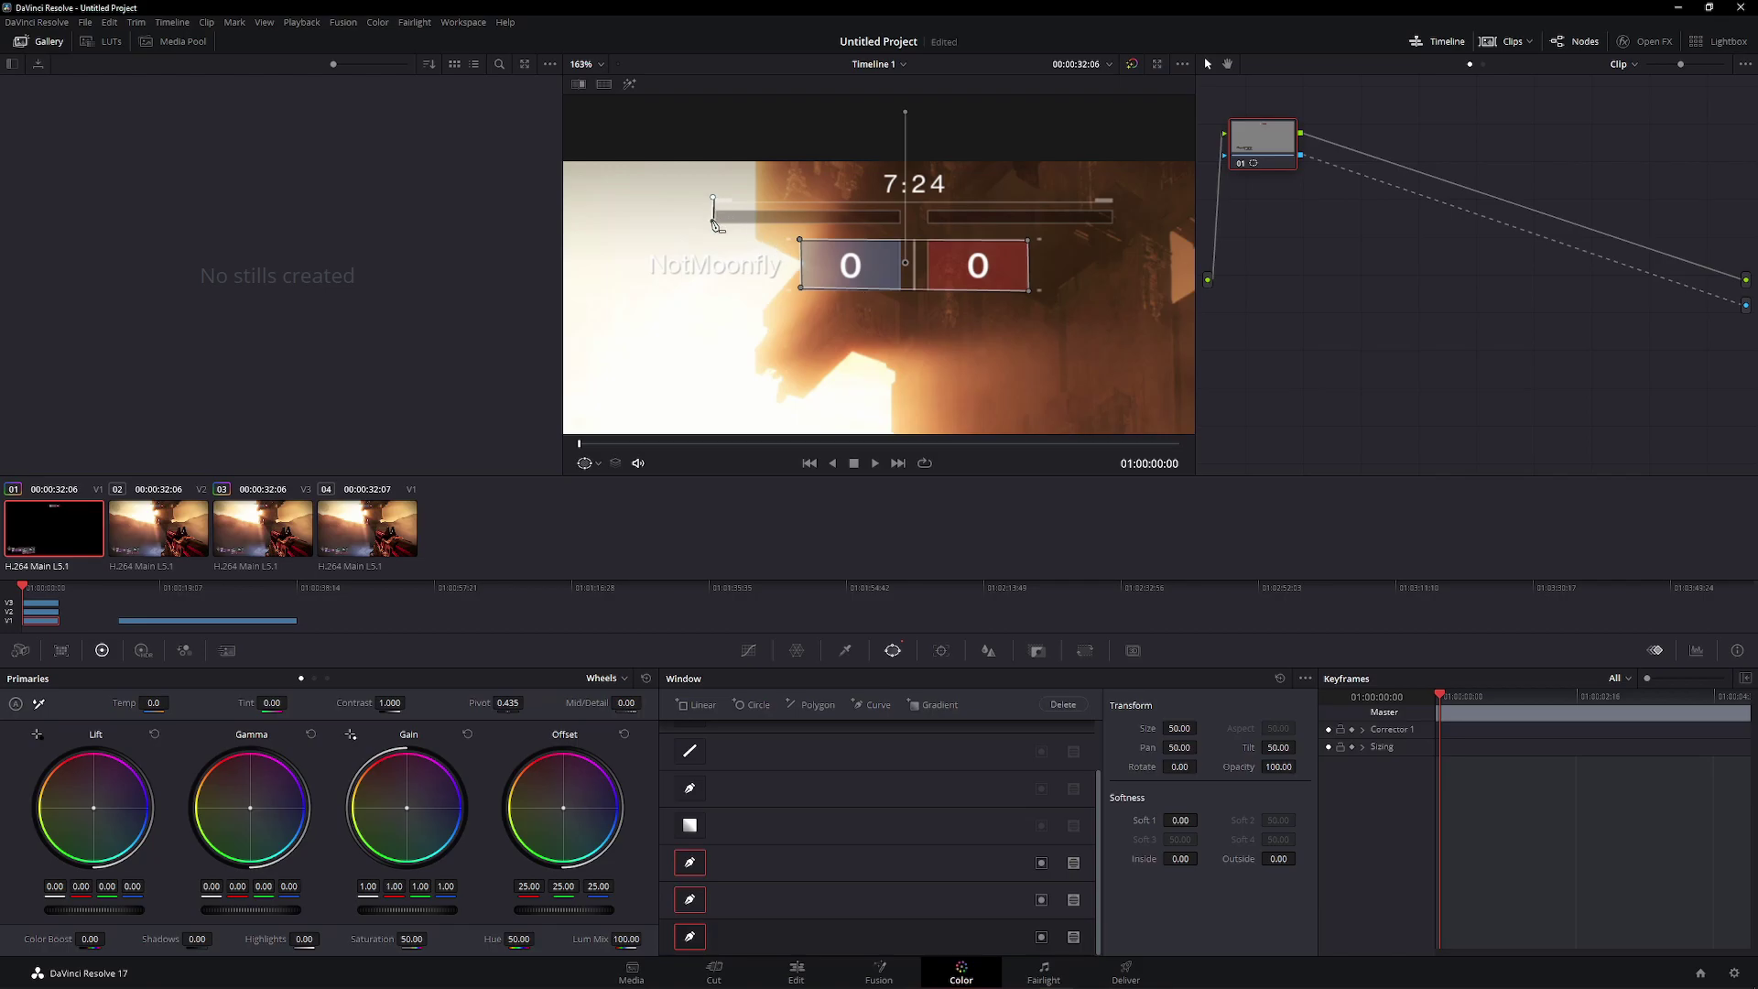
left_click(715, 222)
left_click(1115, 223)
left_click(1113, 200)
left_click(714, 197)
Add a Circle window to the Video 1 clip and center it on the radar's blue arrow in the frame's upper-left corner
scroll(793, 272, "down", 5)
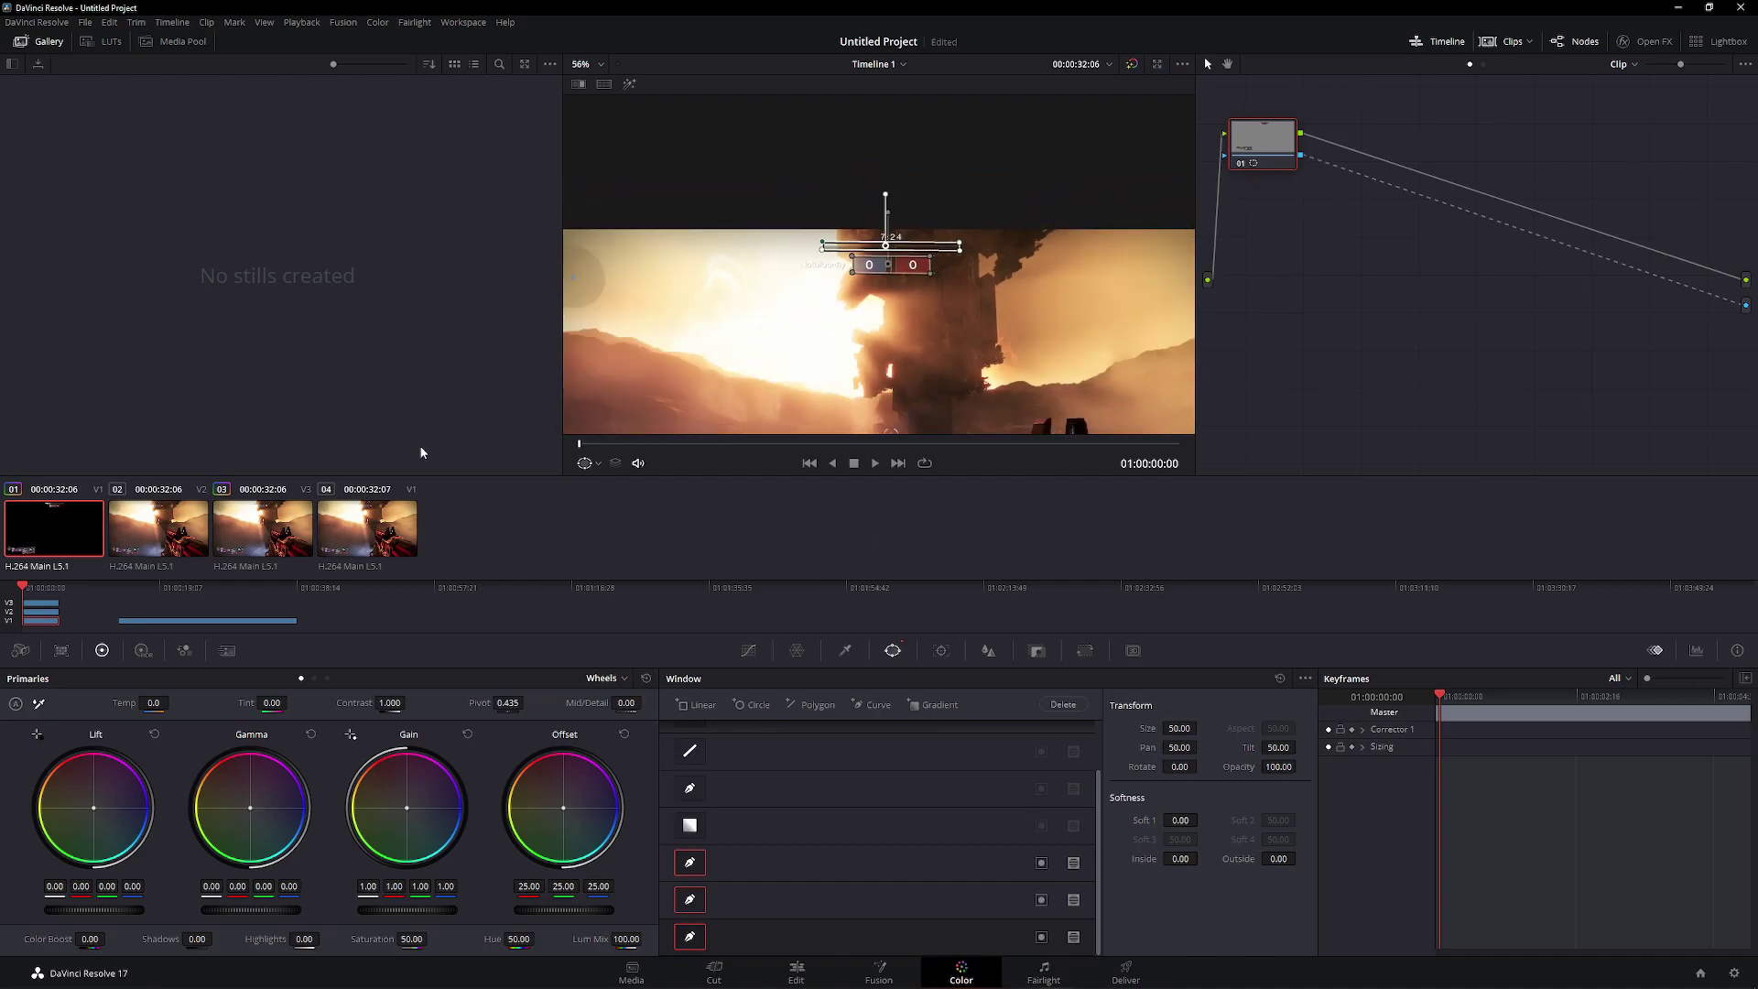
left_click_drag(747, 333, 1044, 247)
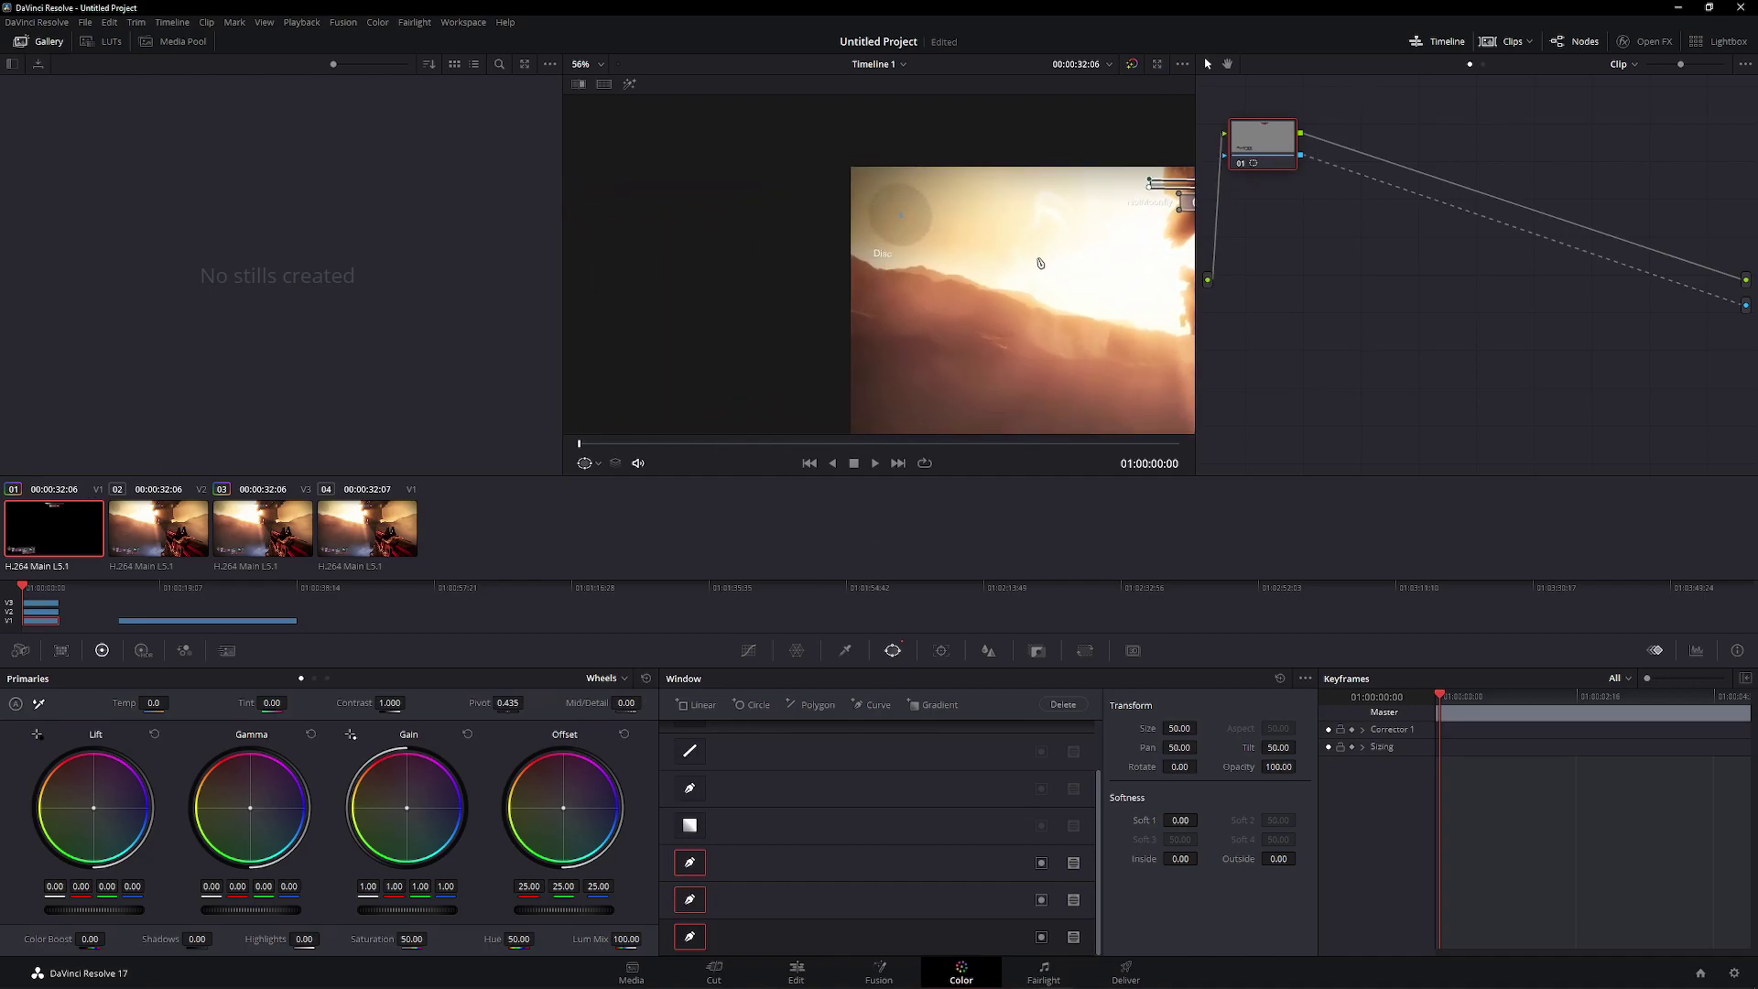
scroll(918, 391, "up", 5)
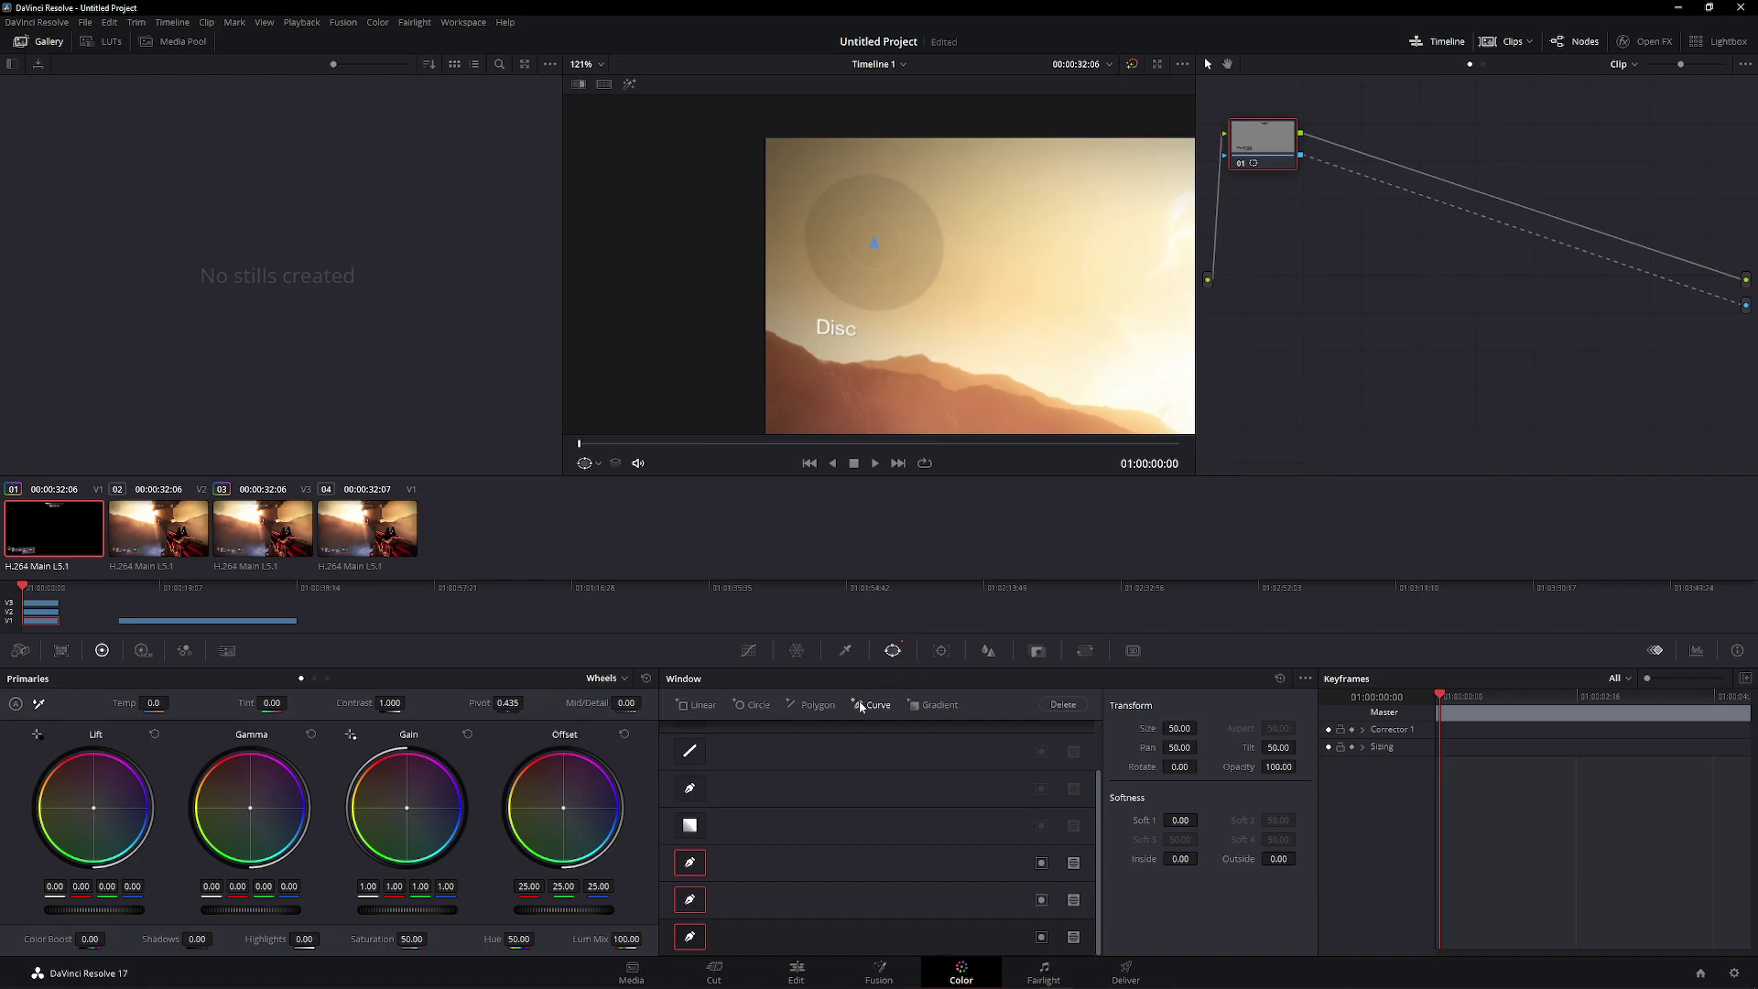
left_click(747, 706)
scroll(891, 304, "down", 6)
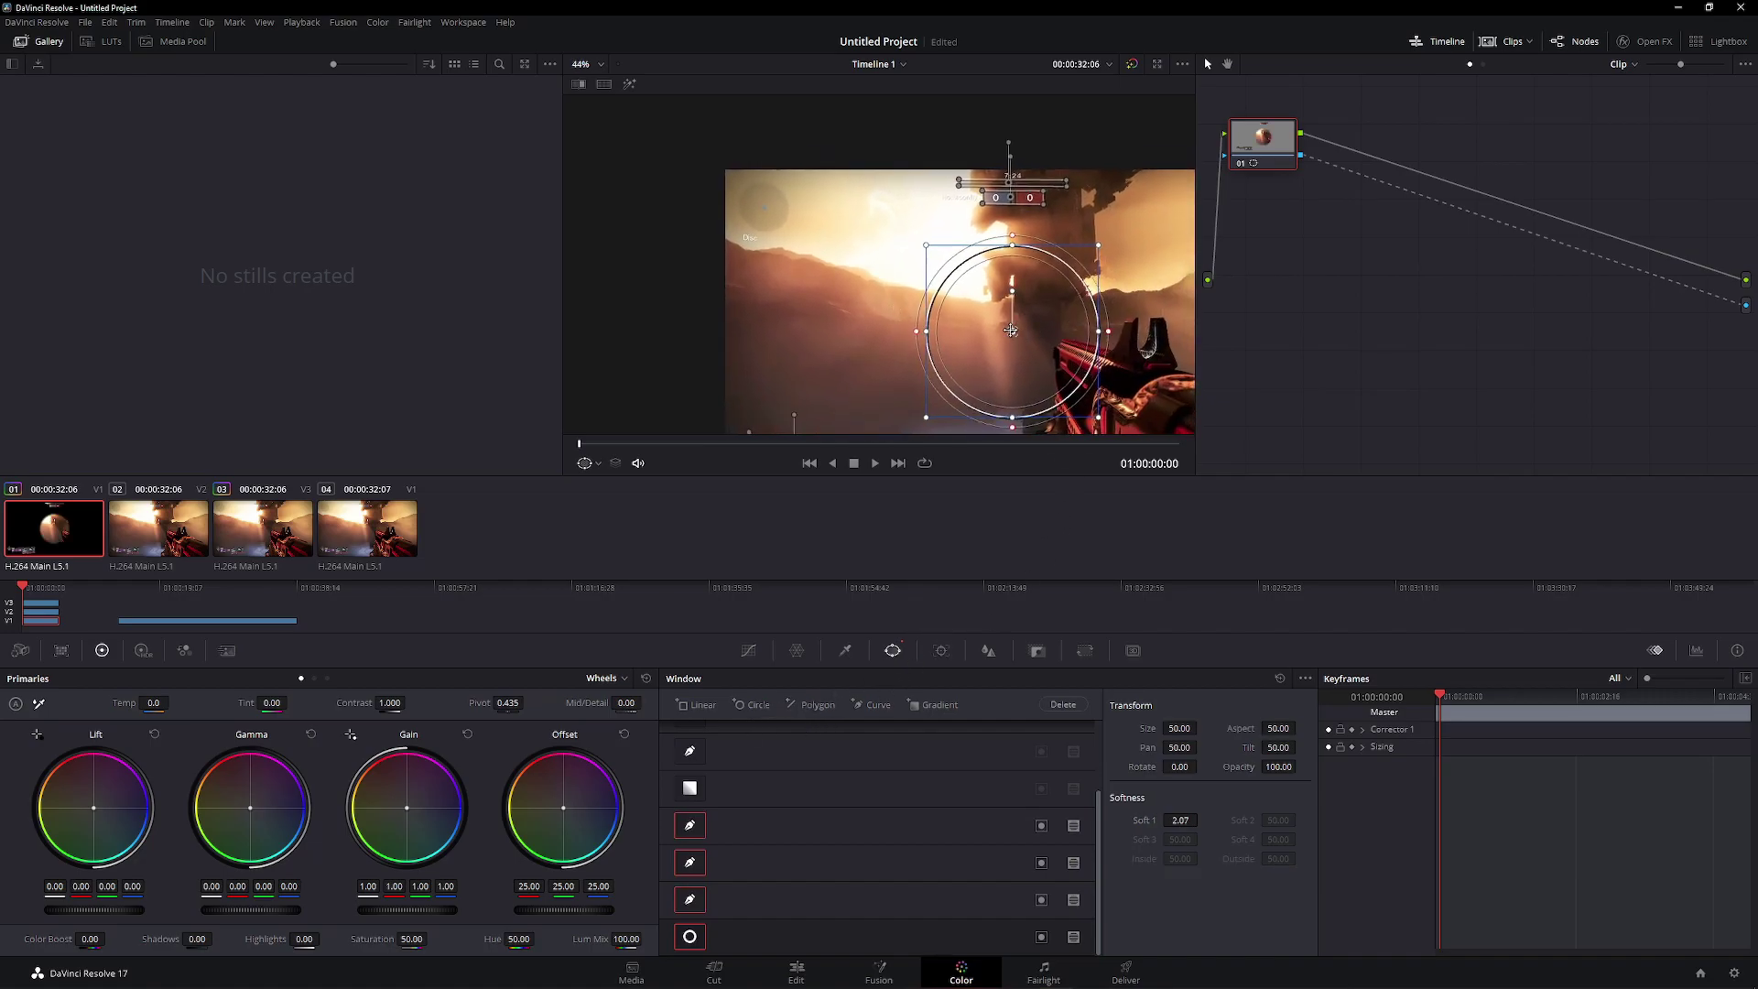
left_click_drag(1012, 331, 764, 210)
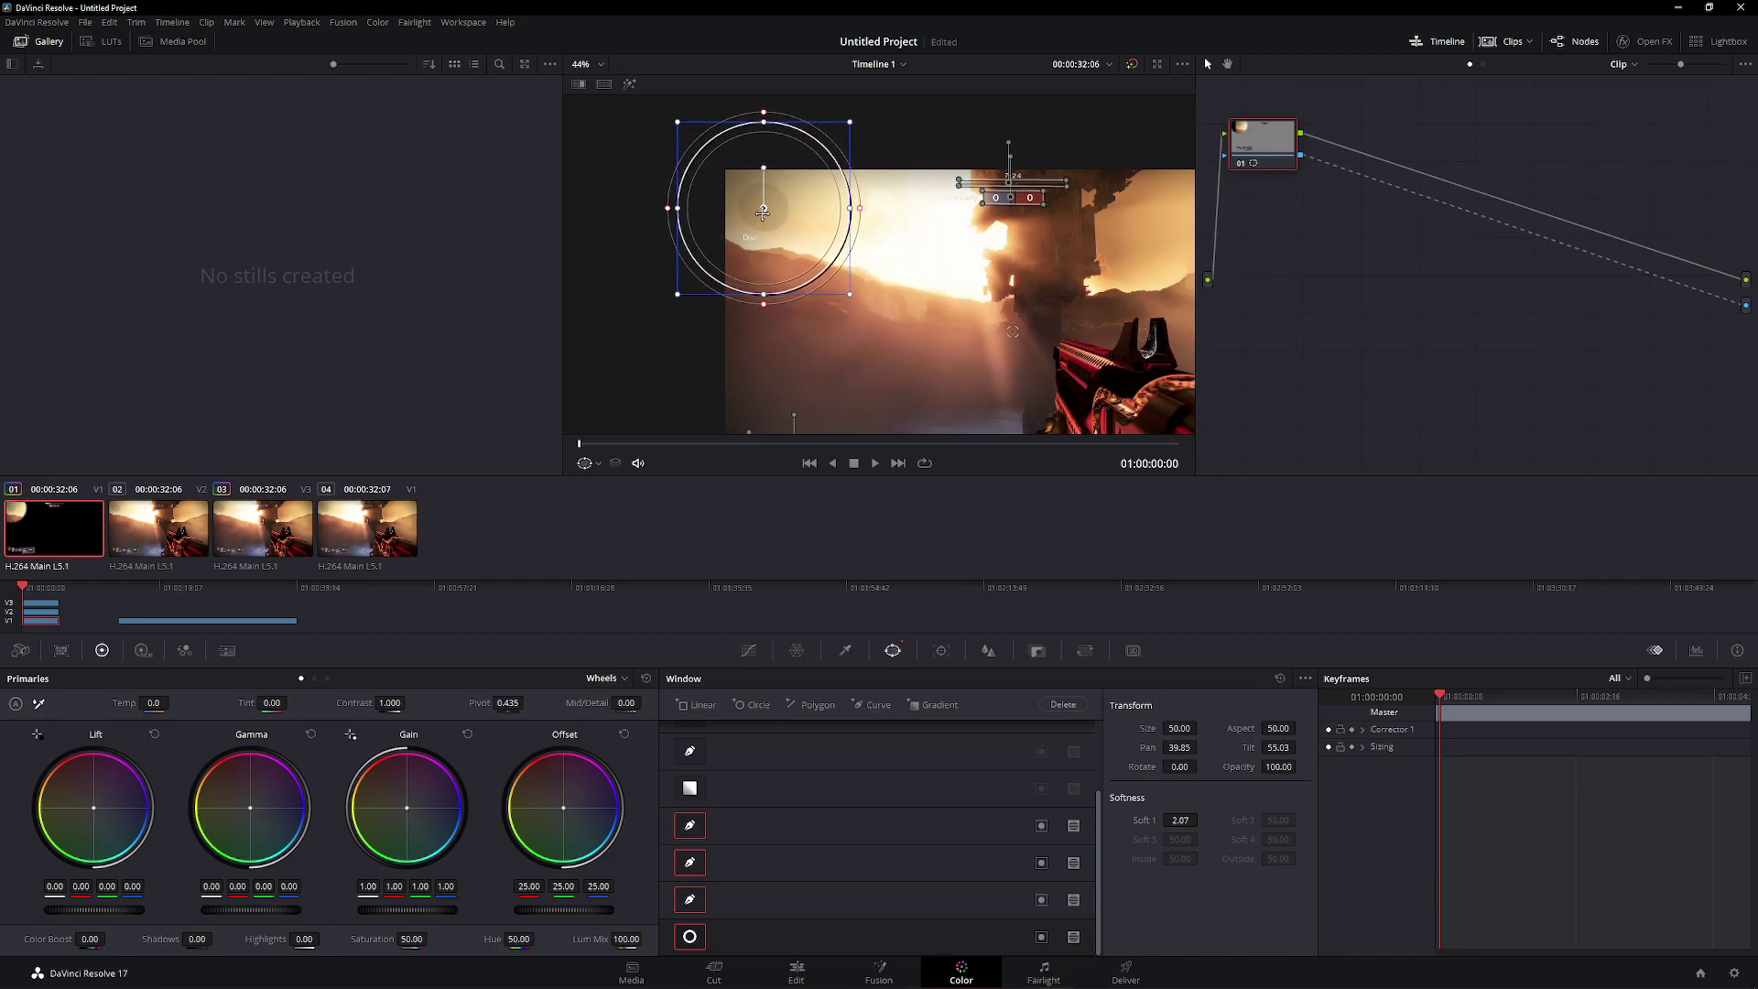
scroll(764, 210, "up", 8)
scroll(965, 334, "up", 5)
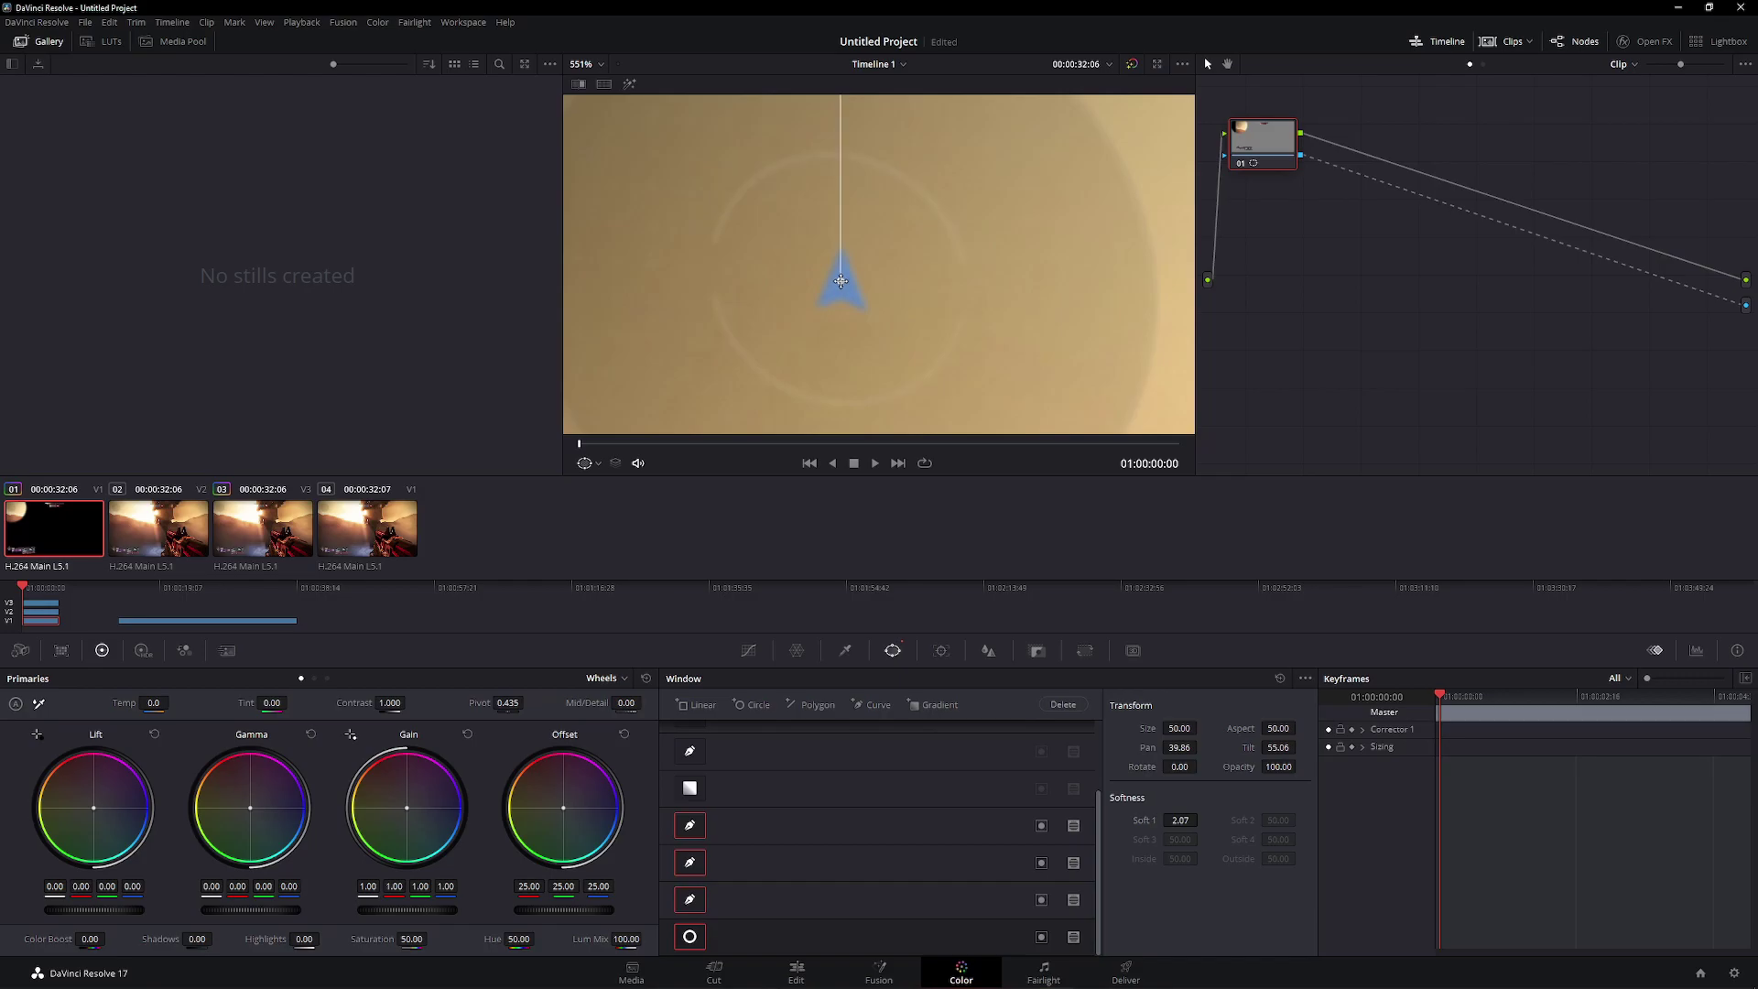
Shrink the Circle window around the blue arrow until its outline fits the radar disc
scroll(843, 279, "down", 10)
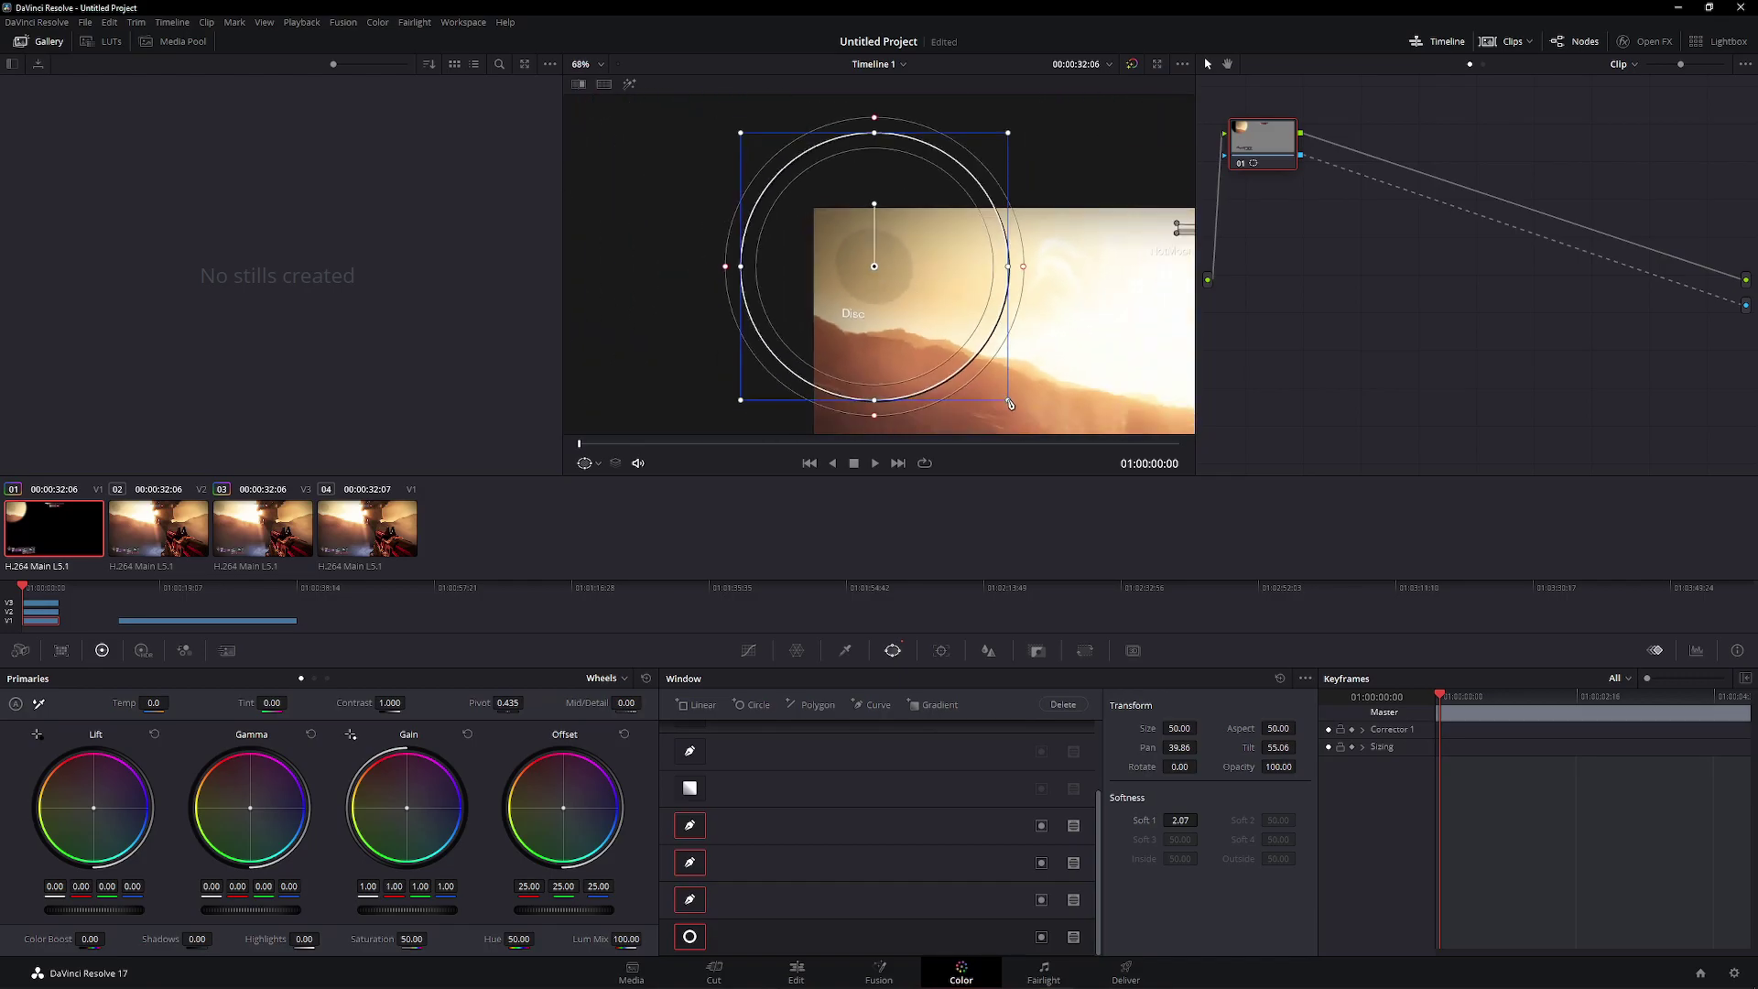
left_click_drag(1008, 400, 914, 325)
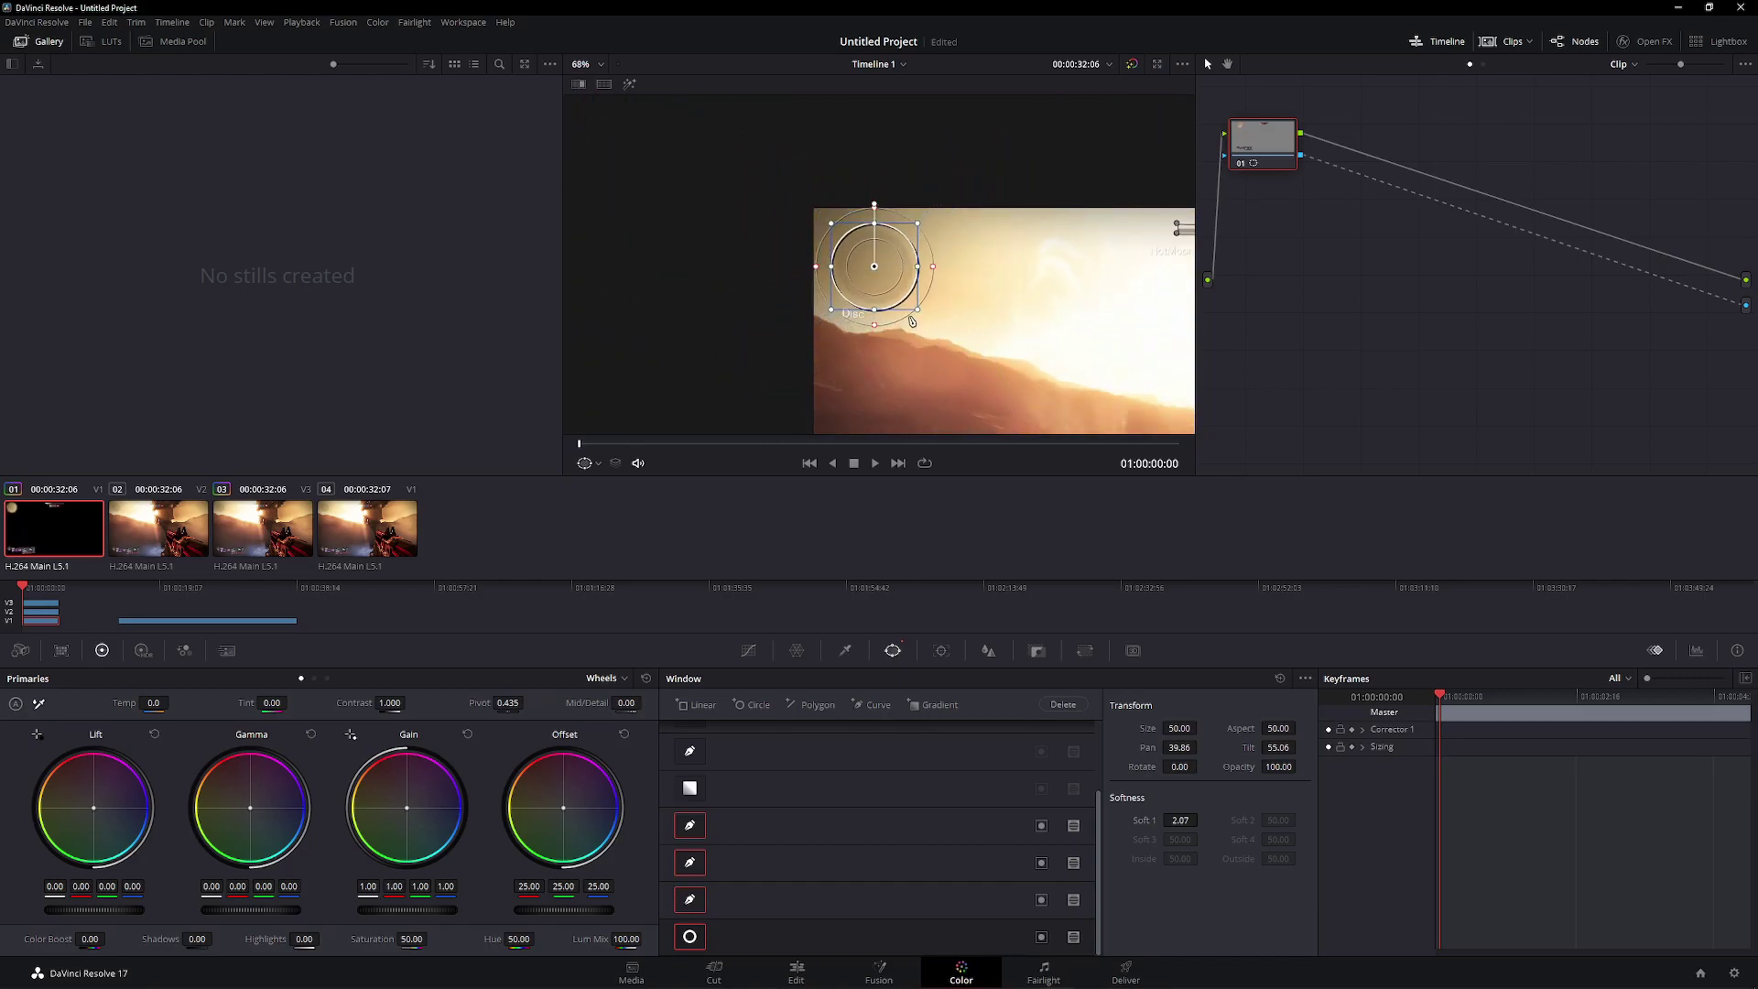
scroll(915, 324, "up", 6)
left_click_drag(1017, 298, 934, 289)
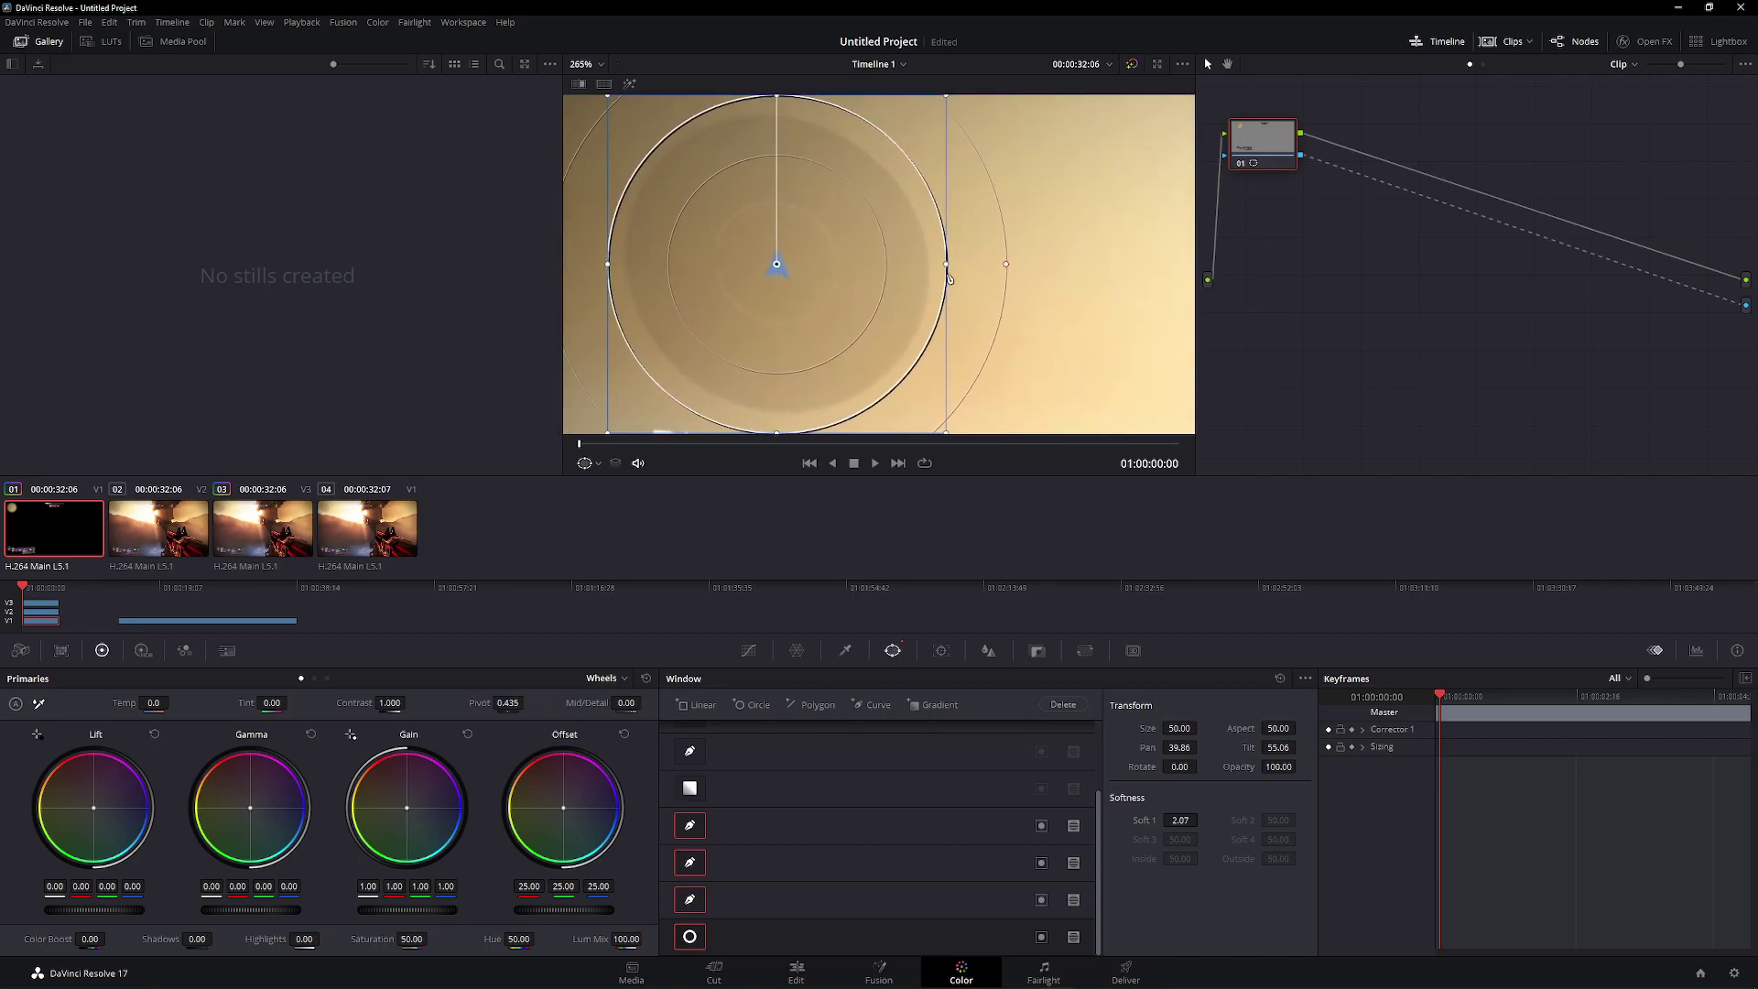
scroll(953, 431, "down", 2)
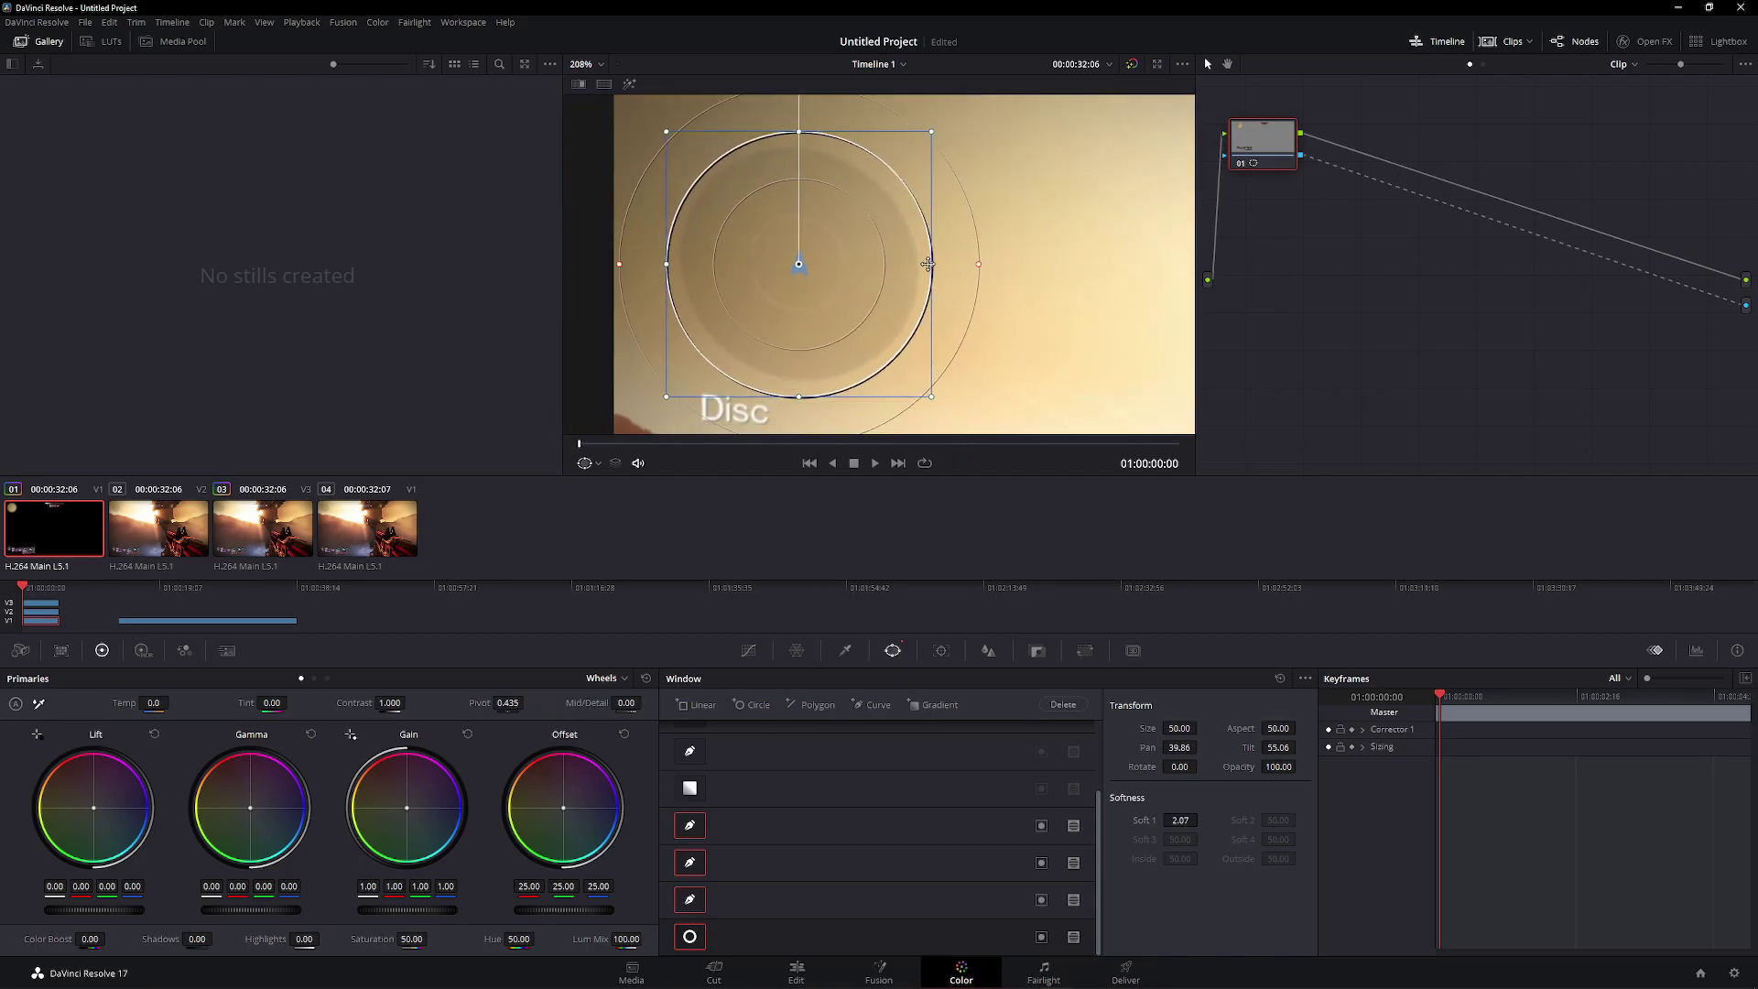
left_click_drag(937, 404, 913, 384)
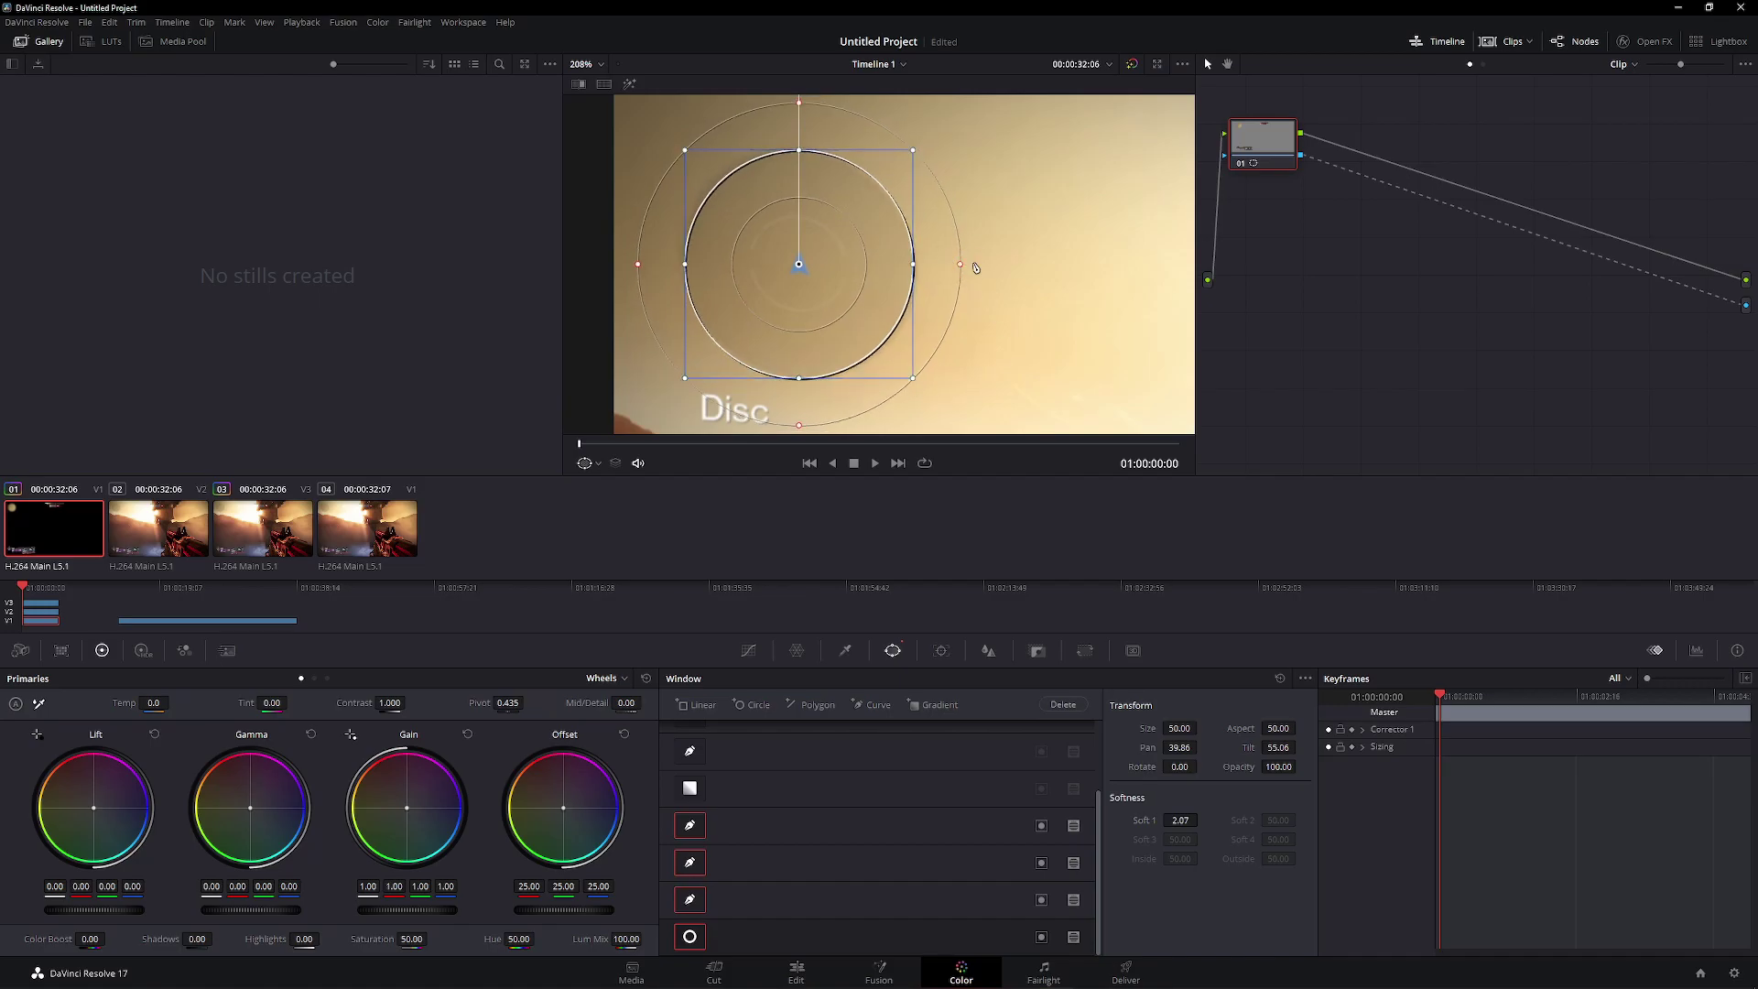
Reduce the radar Circle window's Soft 1 value to 0.11 by pulling in its outer softness ring
left_click_drag(962, 267, 932, 264)
left_click_drag(933, 267, 921, 267)
scroll(928, 267, "up", 6)
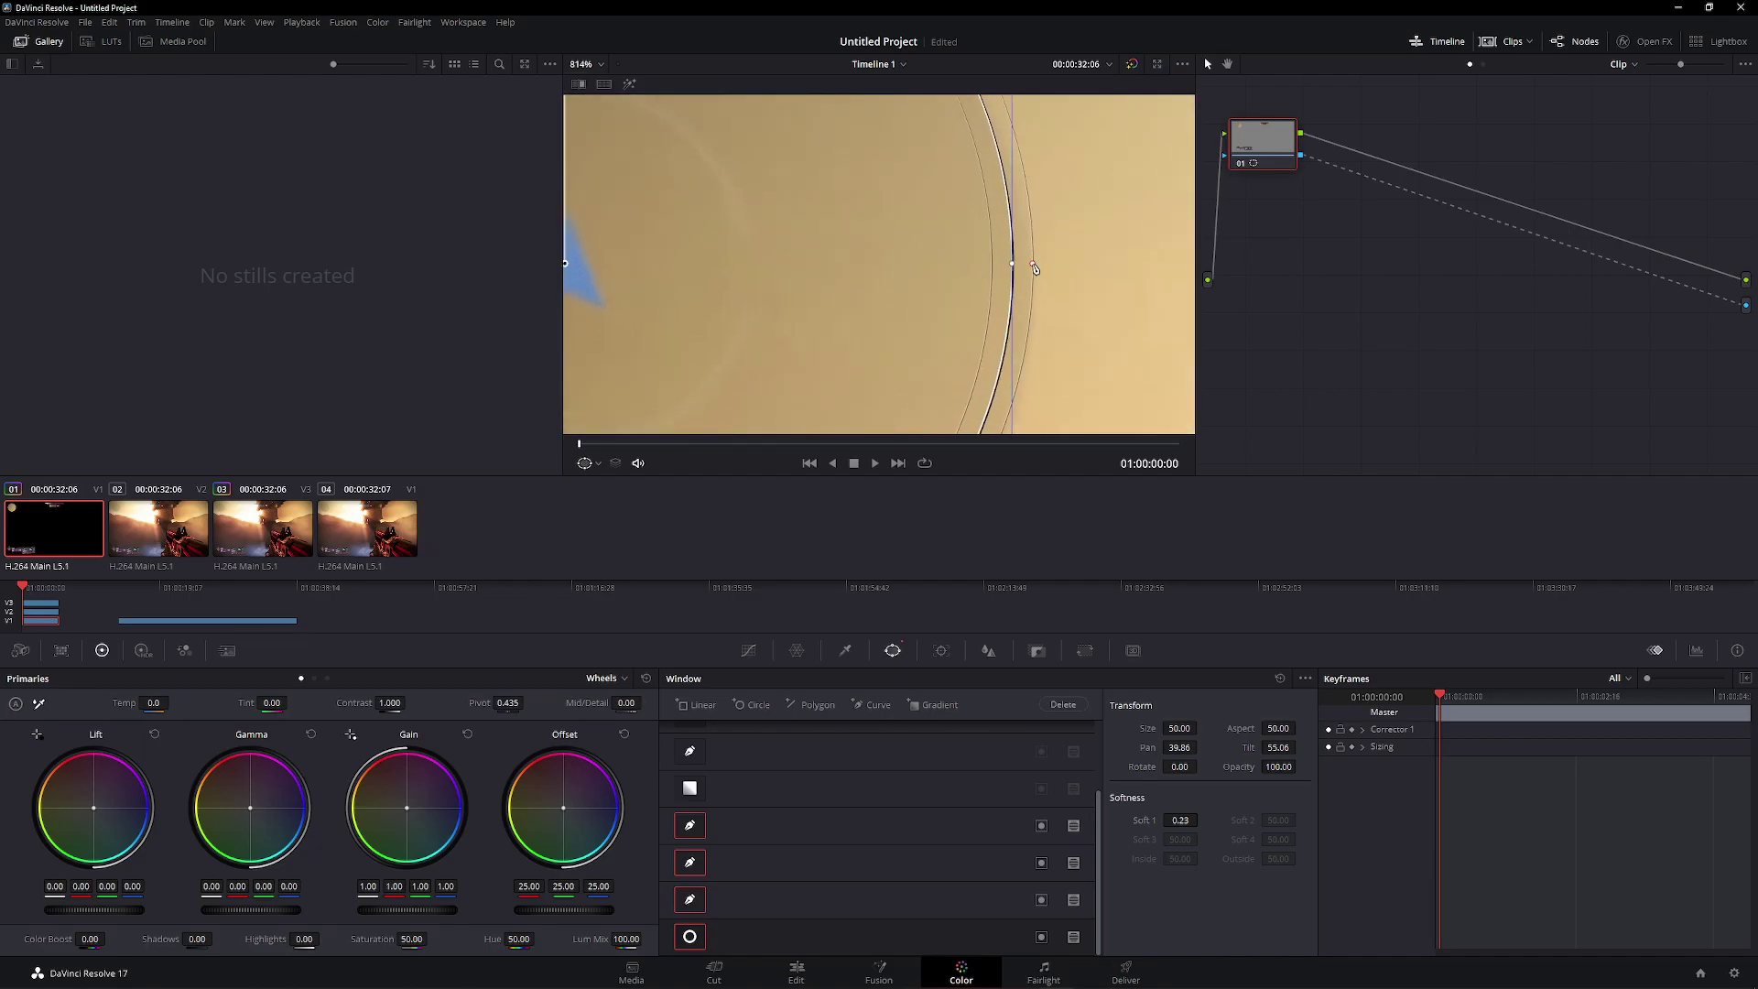
left_click_drag(1035, 267, 1016, 271)
scroll(1024, 275, "down", 5)
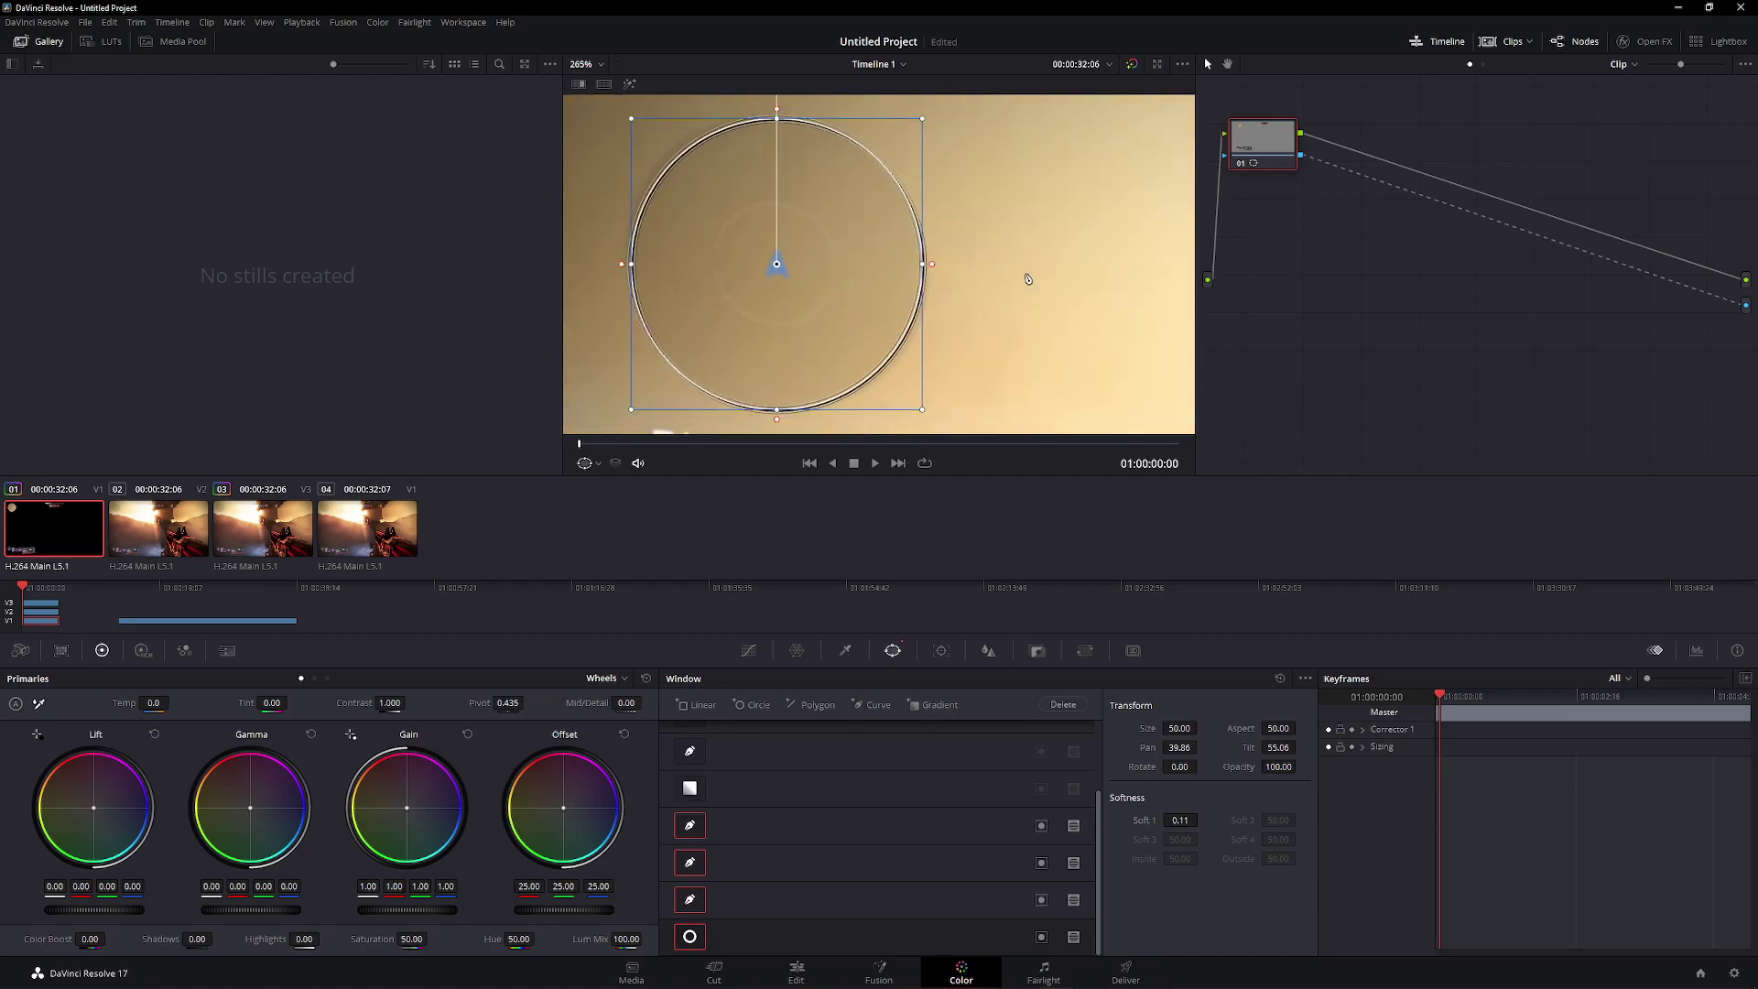
scroll(1028, 278, "down", 8)
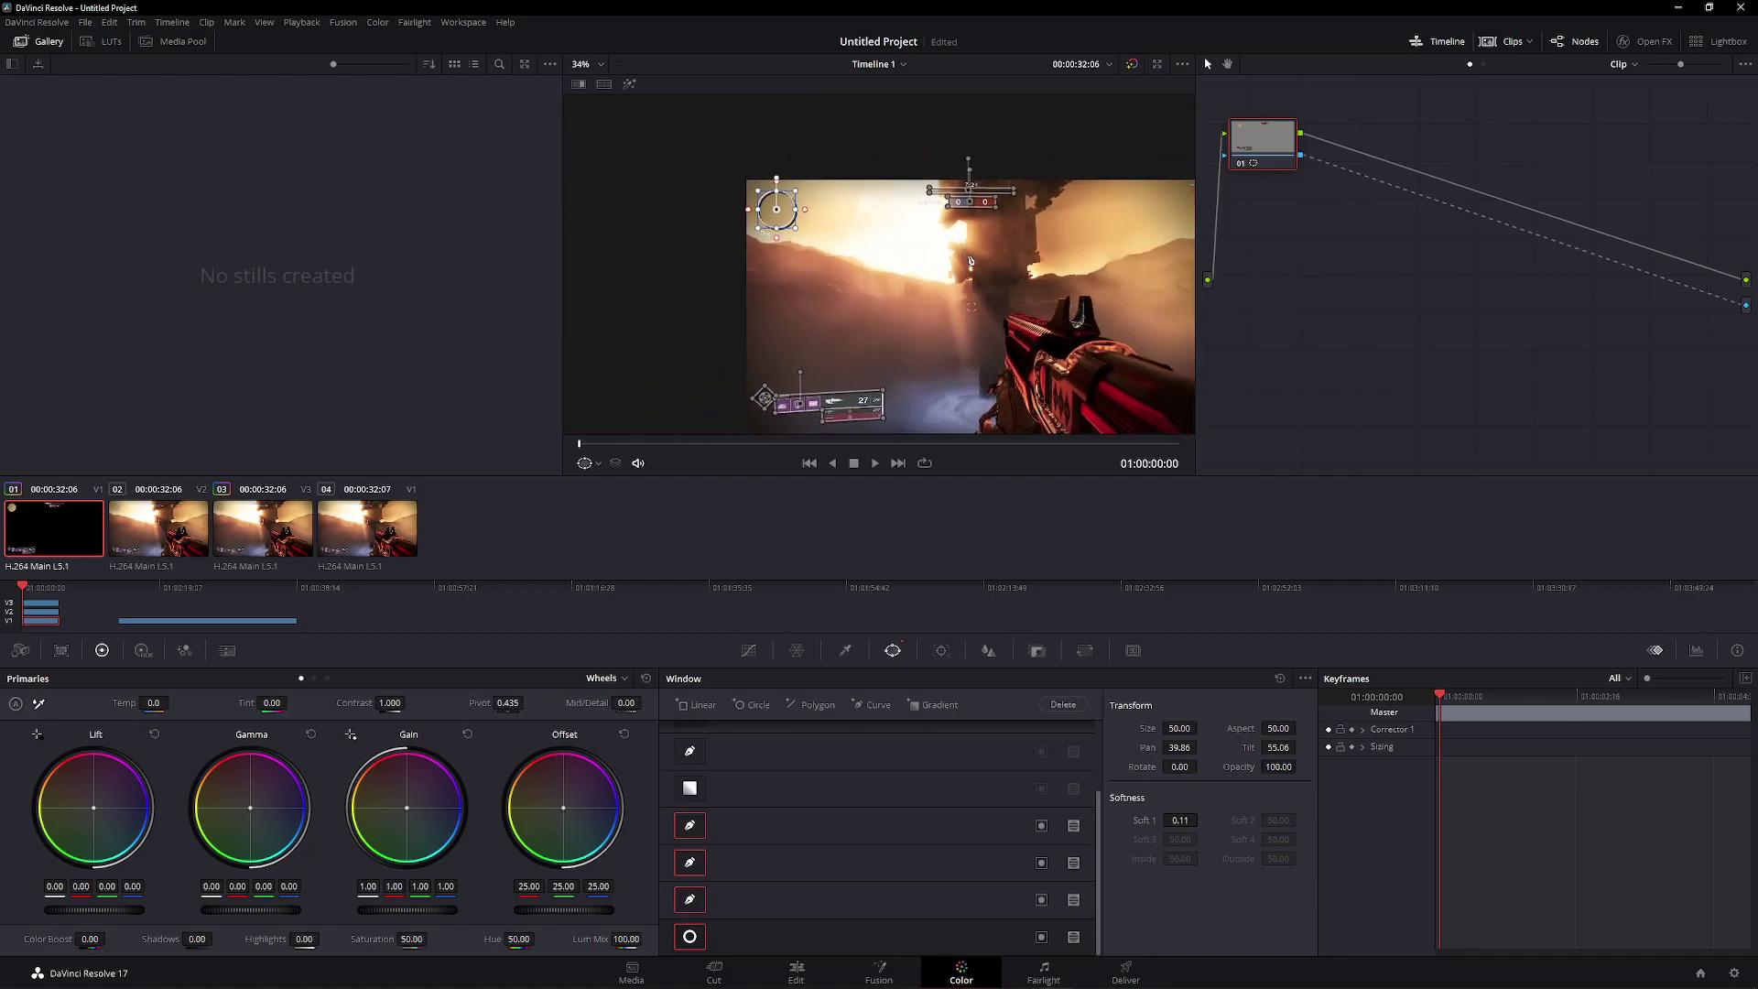
Check all the HUD masks on the Edit page with Video 2 and Video 3 temporarily disabled, and save the project
left_click(798, 973)
left_click(513, 635)
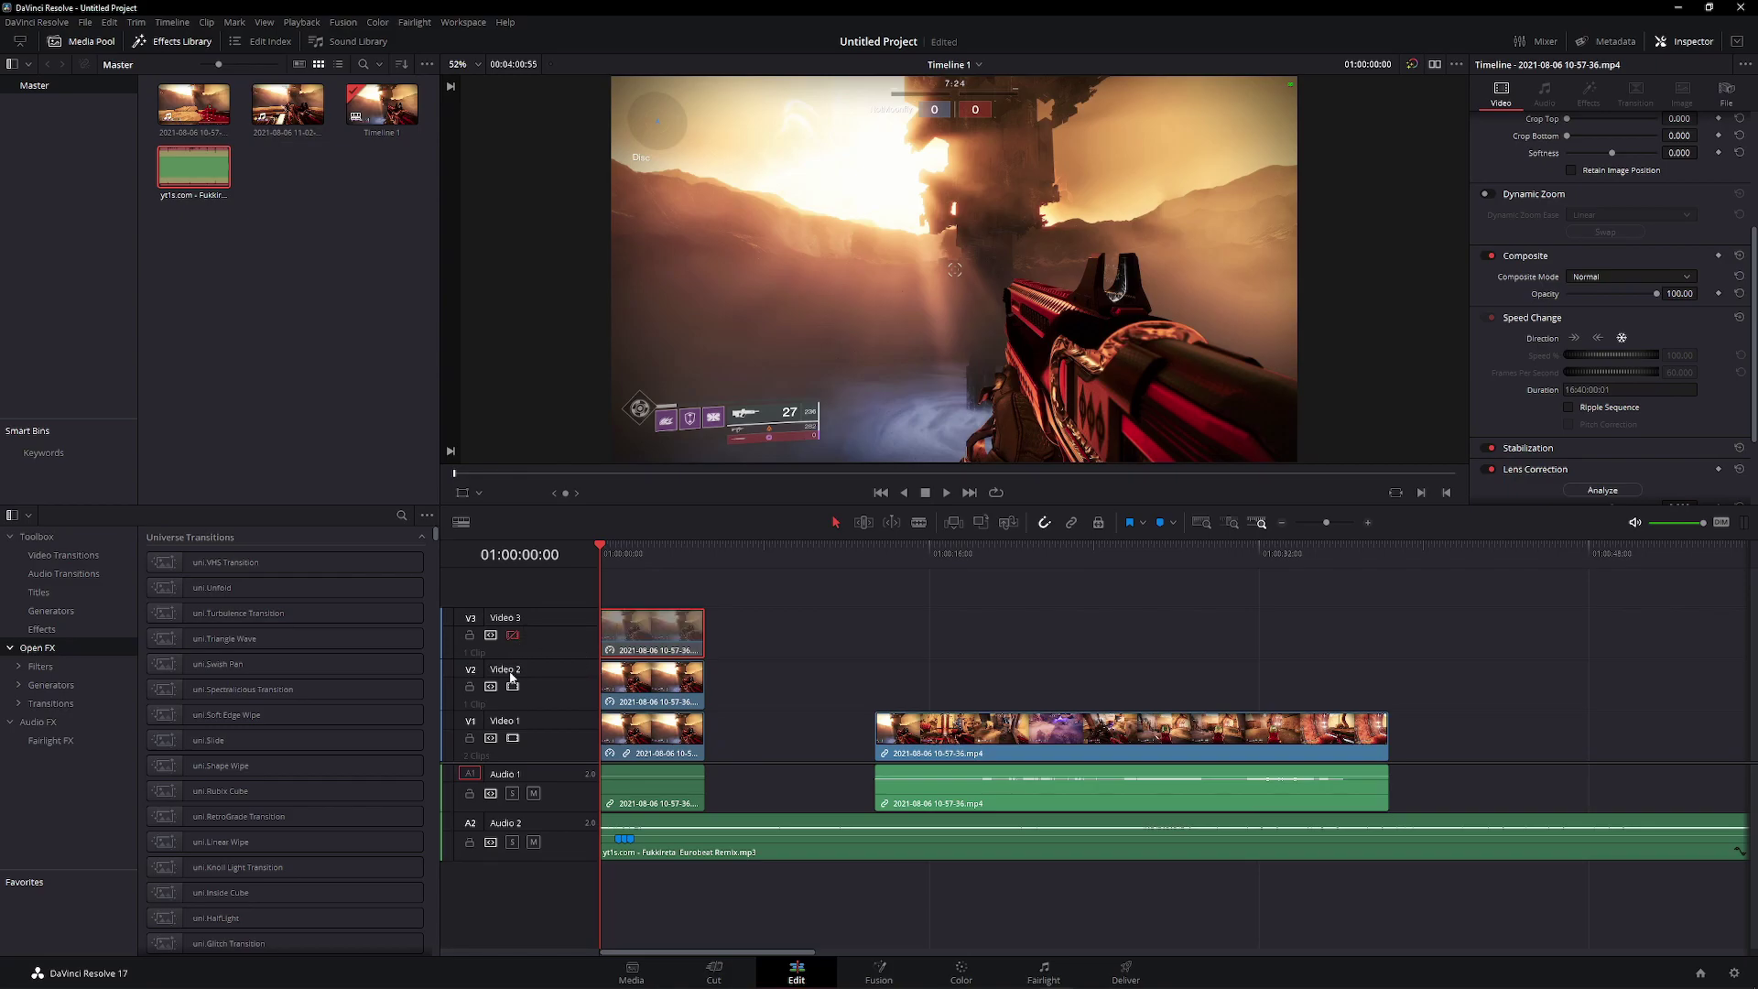
left_click(513, 687)
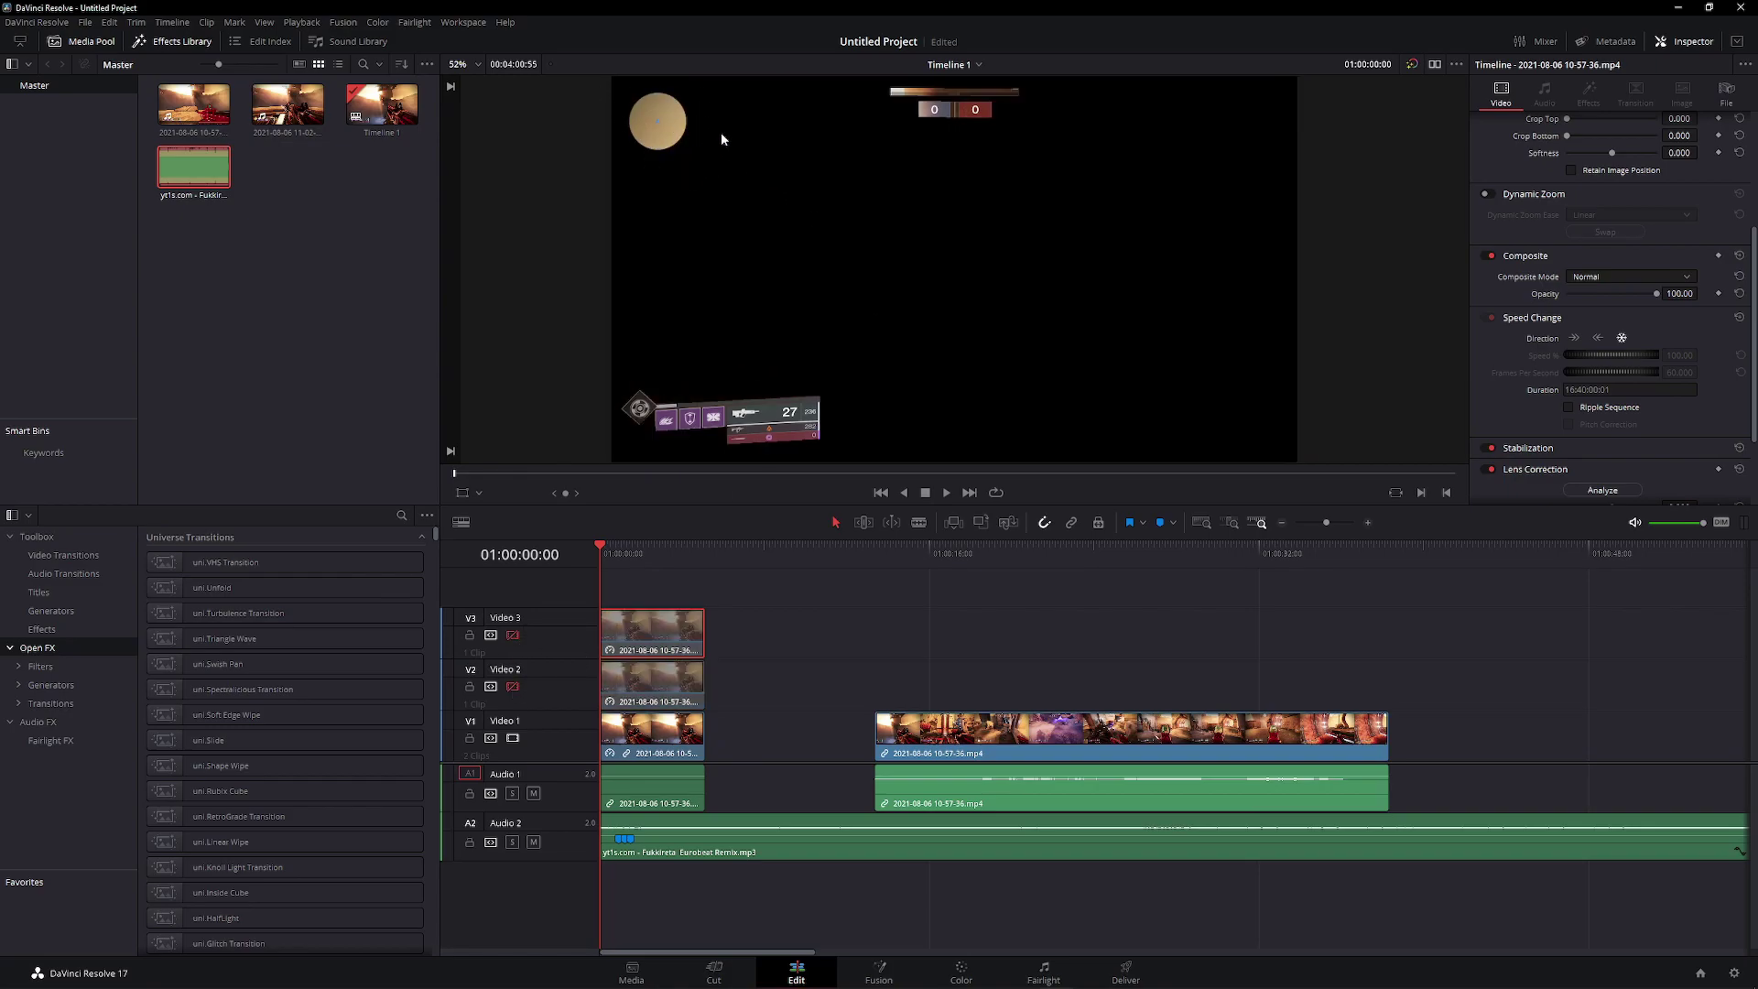
key("ctrl+s")
left_click(512, 634)
left_click(513, 687)
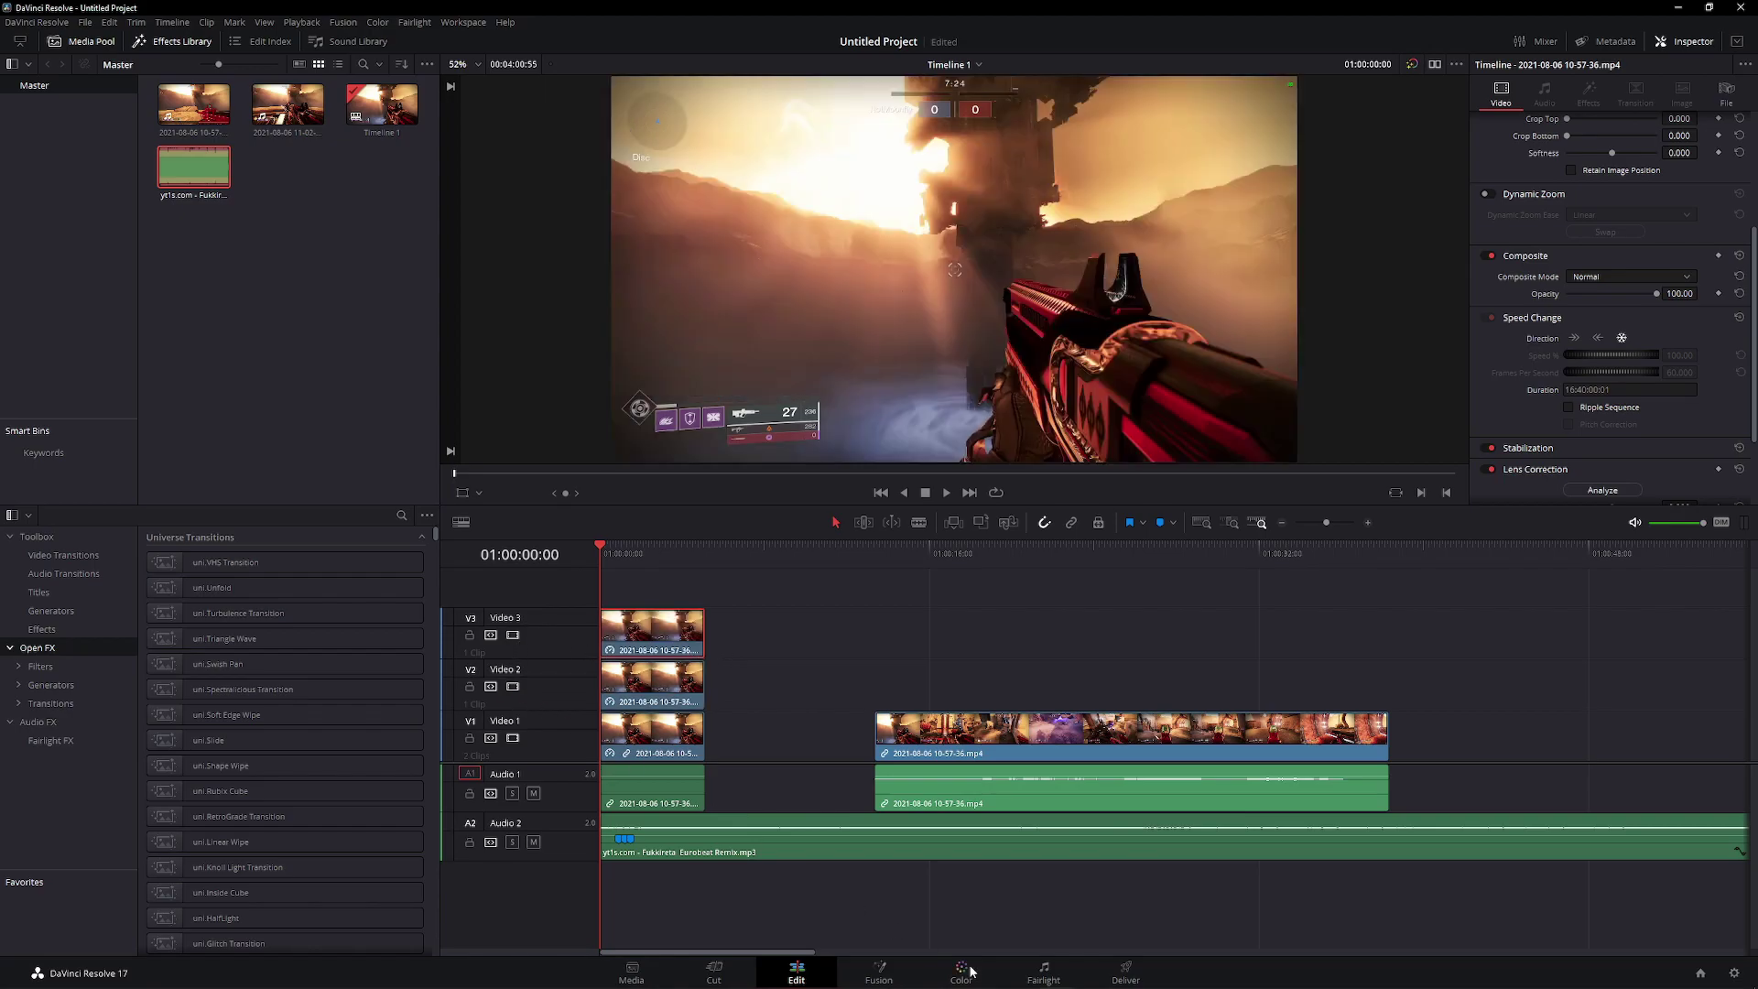
On the Color page, soften the weapon HUD's Curve window with Soft 1 at 1.02, Inside at 0.54 and Outside at 0.28
left_click(964, 970)
left_click(49, 522)
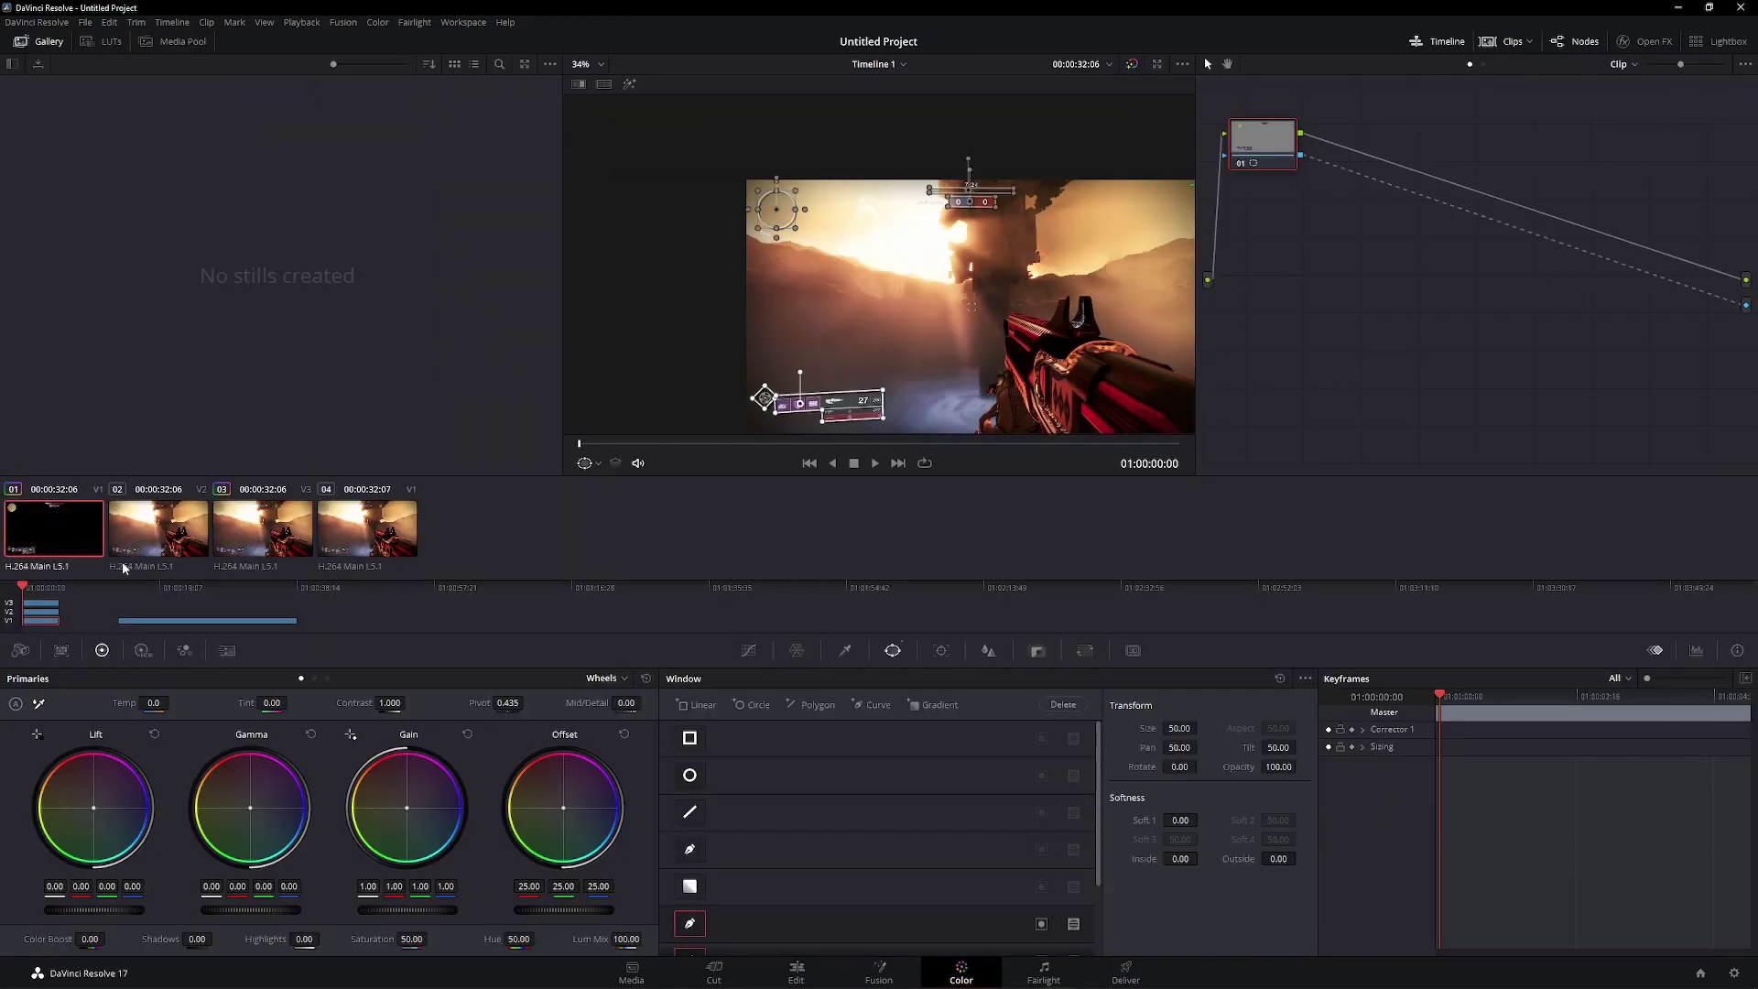
scroll(836, 779, "down", 3)
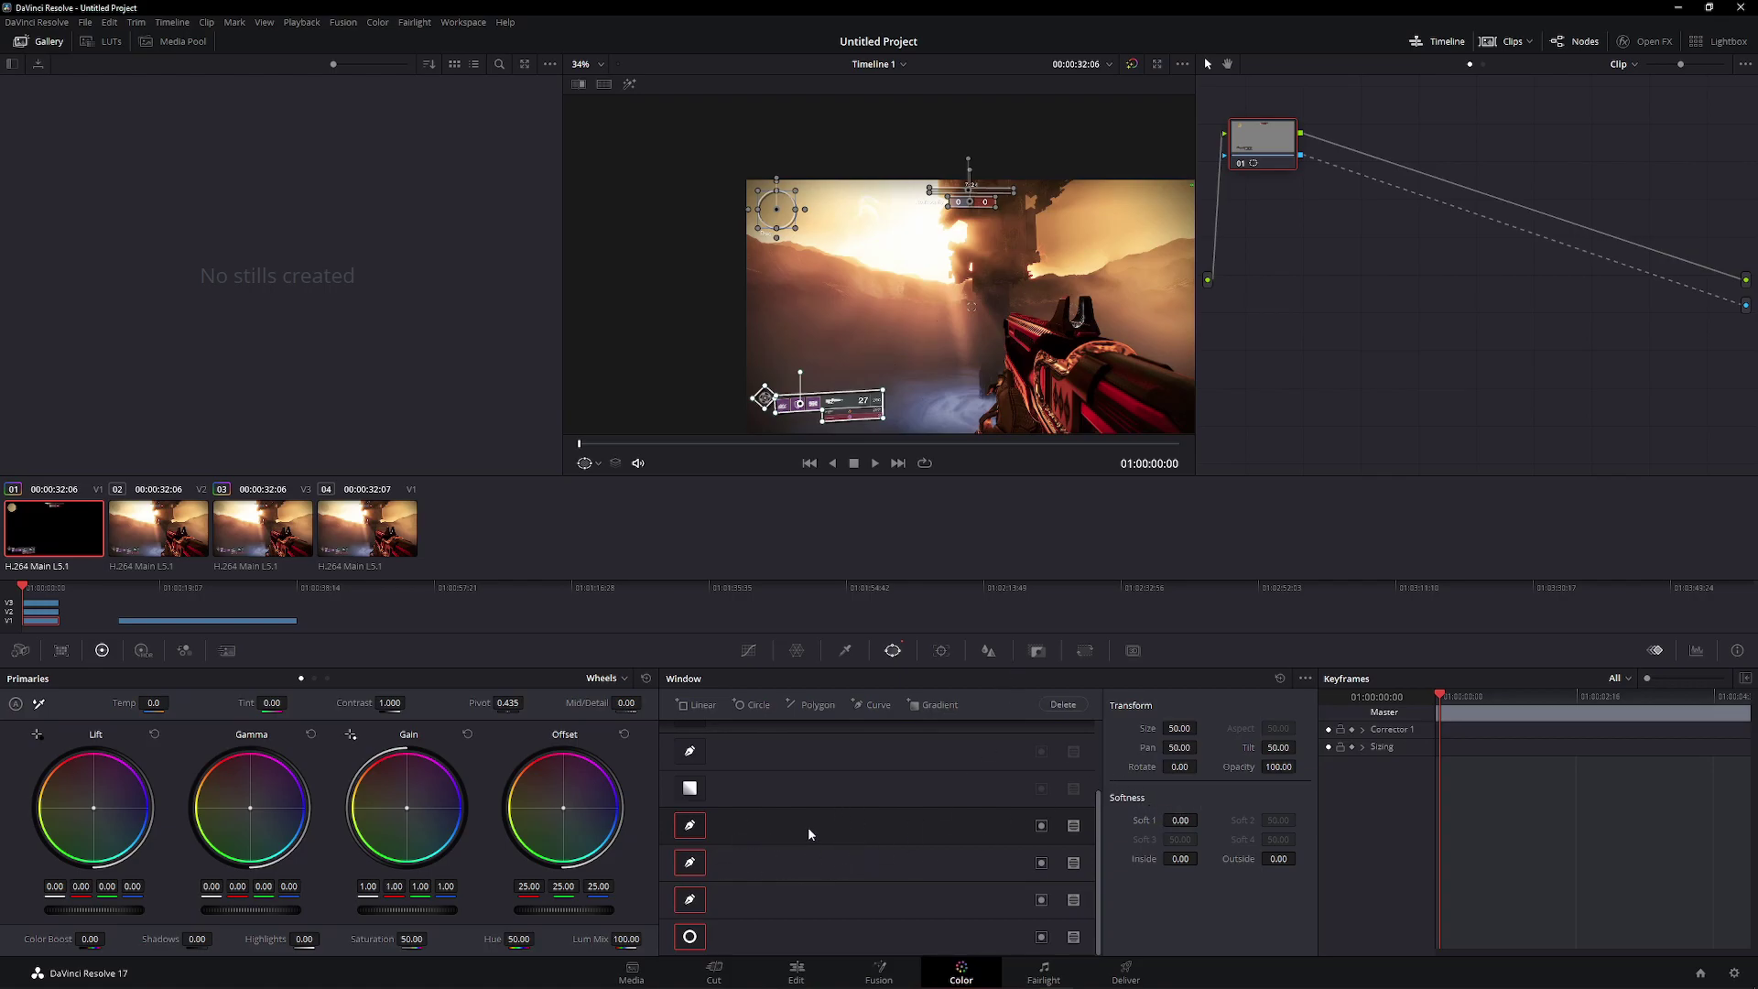
scroll(806, 403, "up", 8)
scroll(861, 383, "up", 1)
left_click_drag(872, 395, 852, 256)
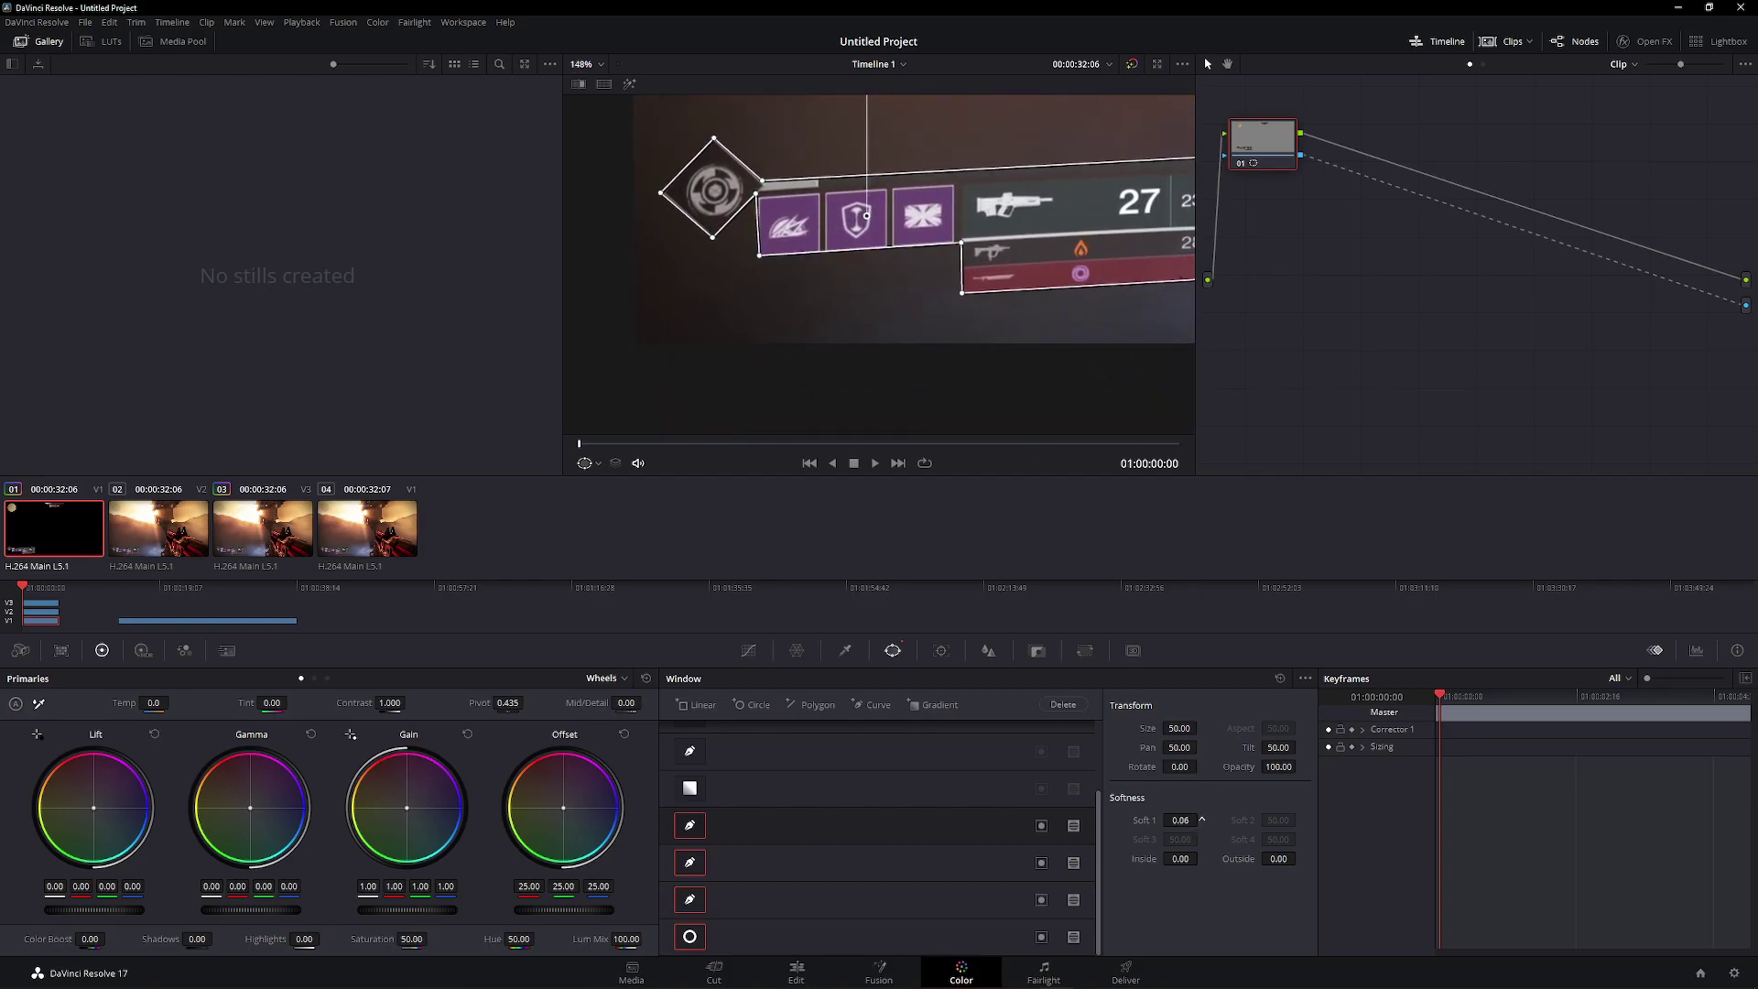
left_click_drag(1181, 819, 1183, 858)
scroll(1278, 861, "up", 3)
On the Edit page, disable Video 2 and Video 3, inspect the softened weapon HUD edges, and save the project
left_click(797, 973)
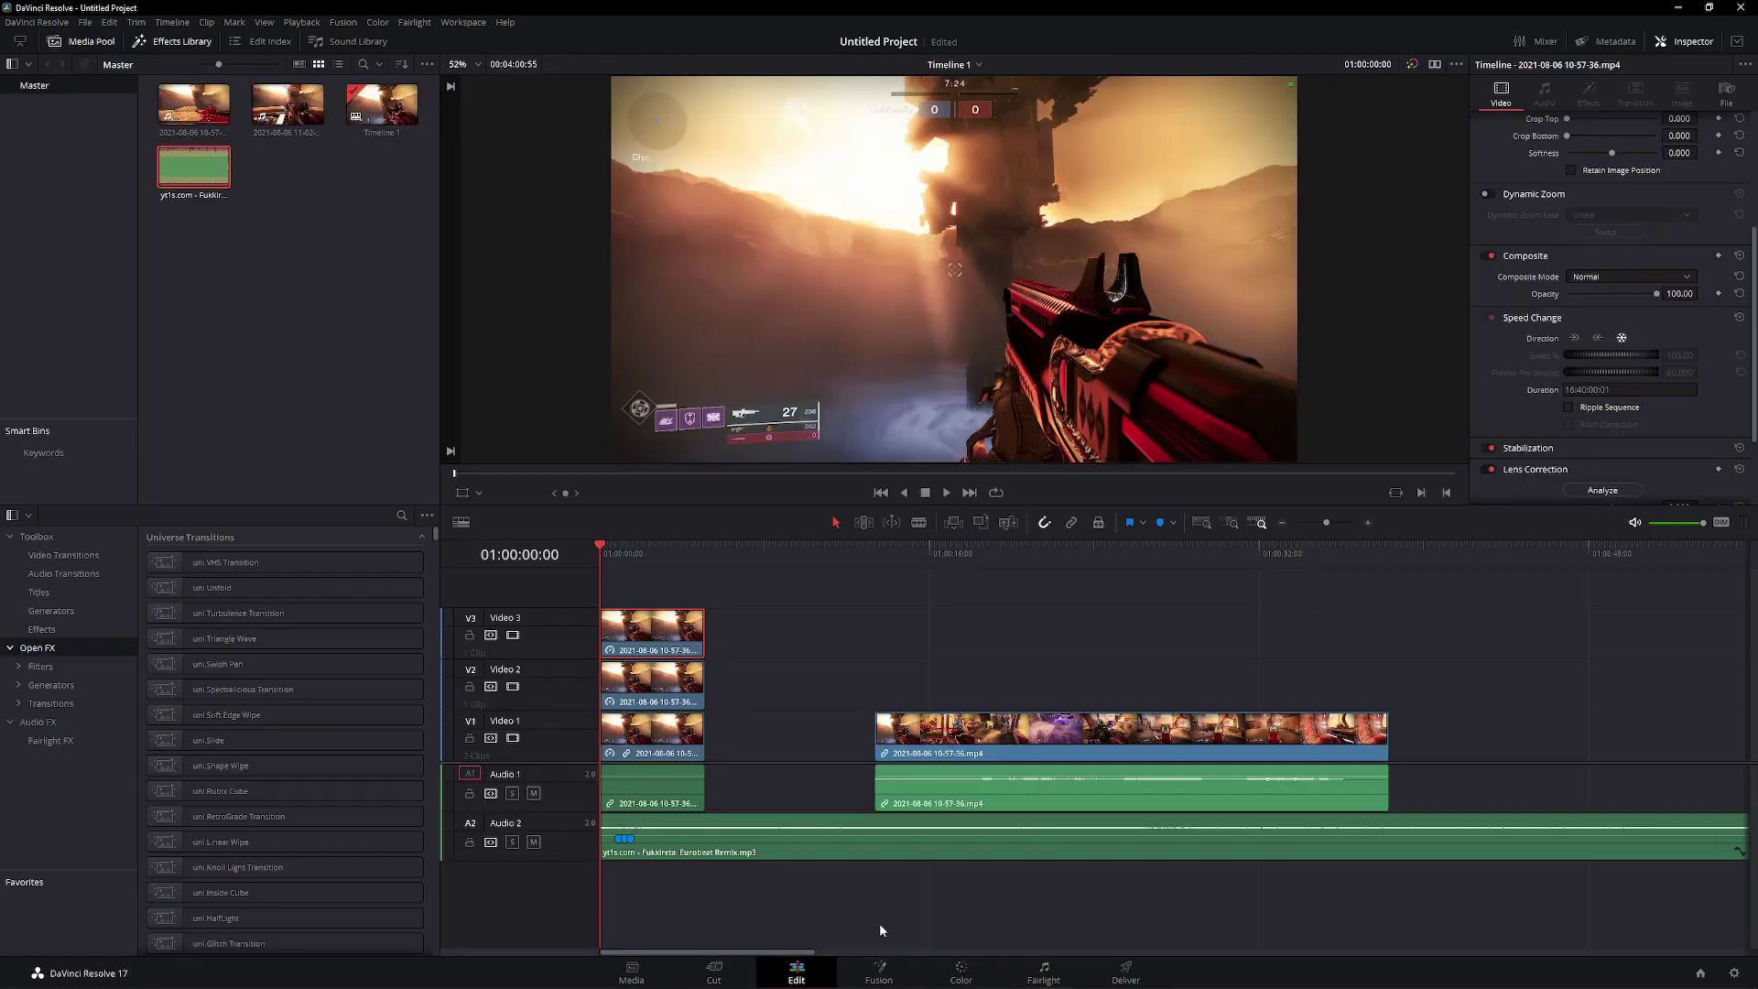
left_click(514, 688)
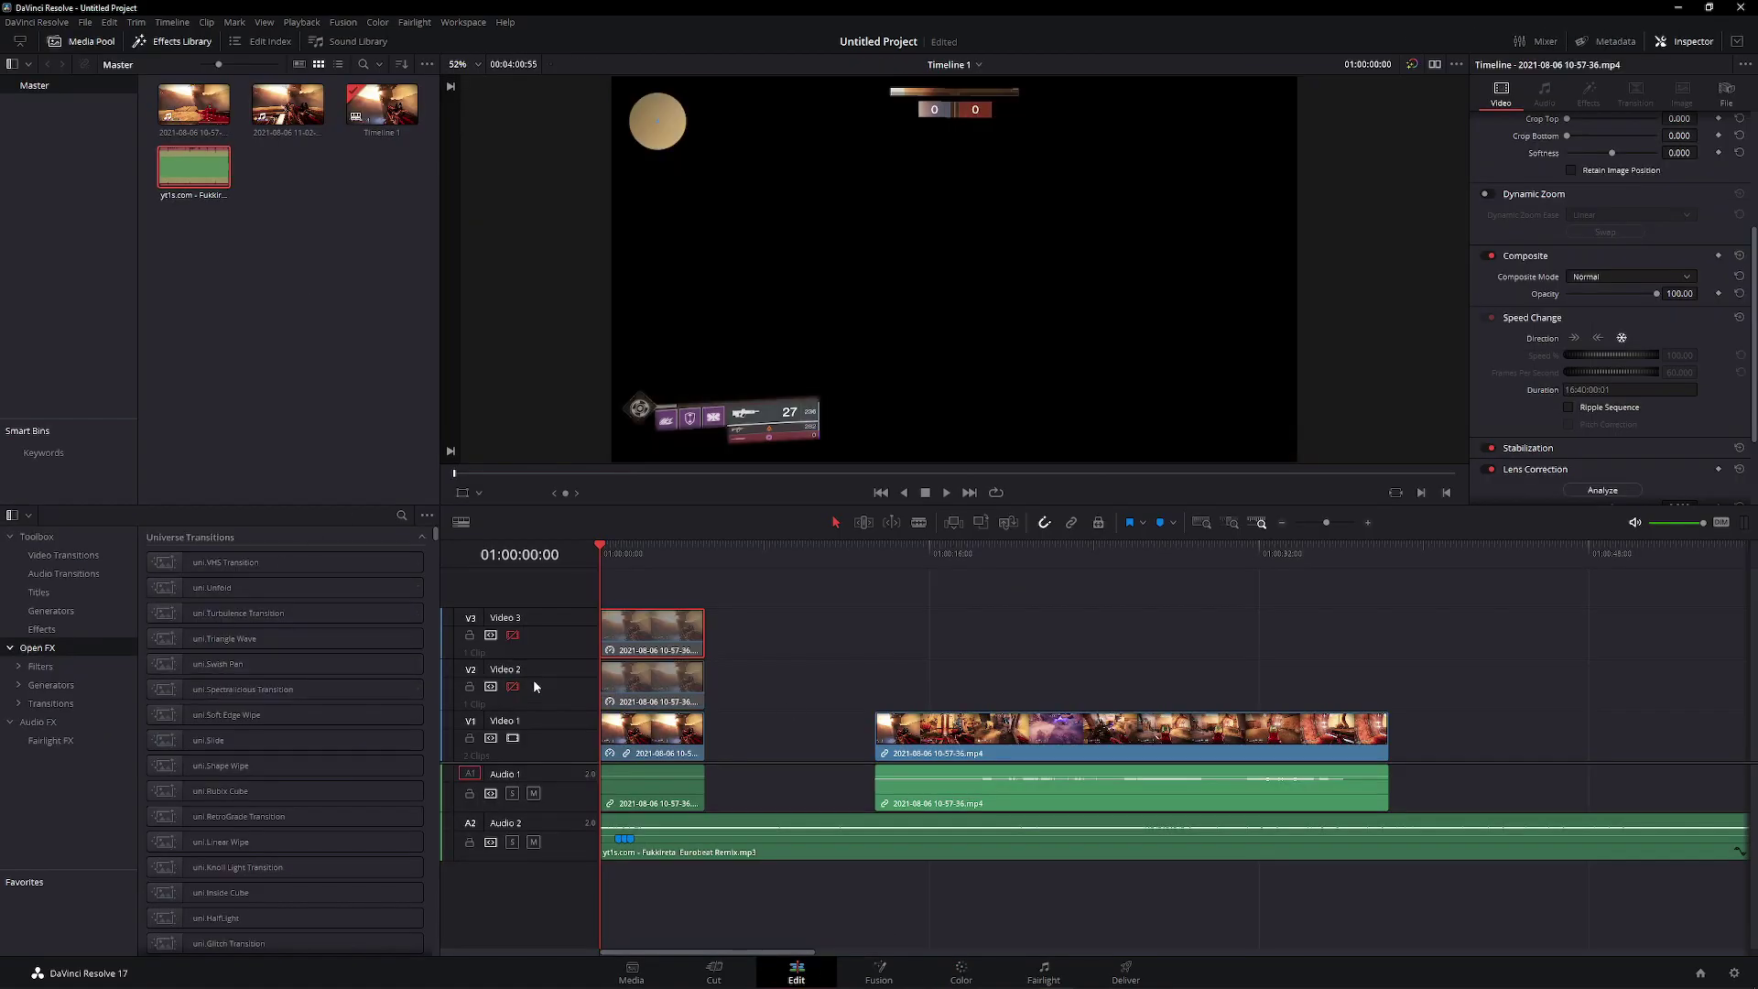
left_click_drag(651, 421, 779, 375)
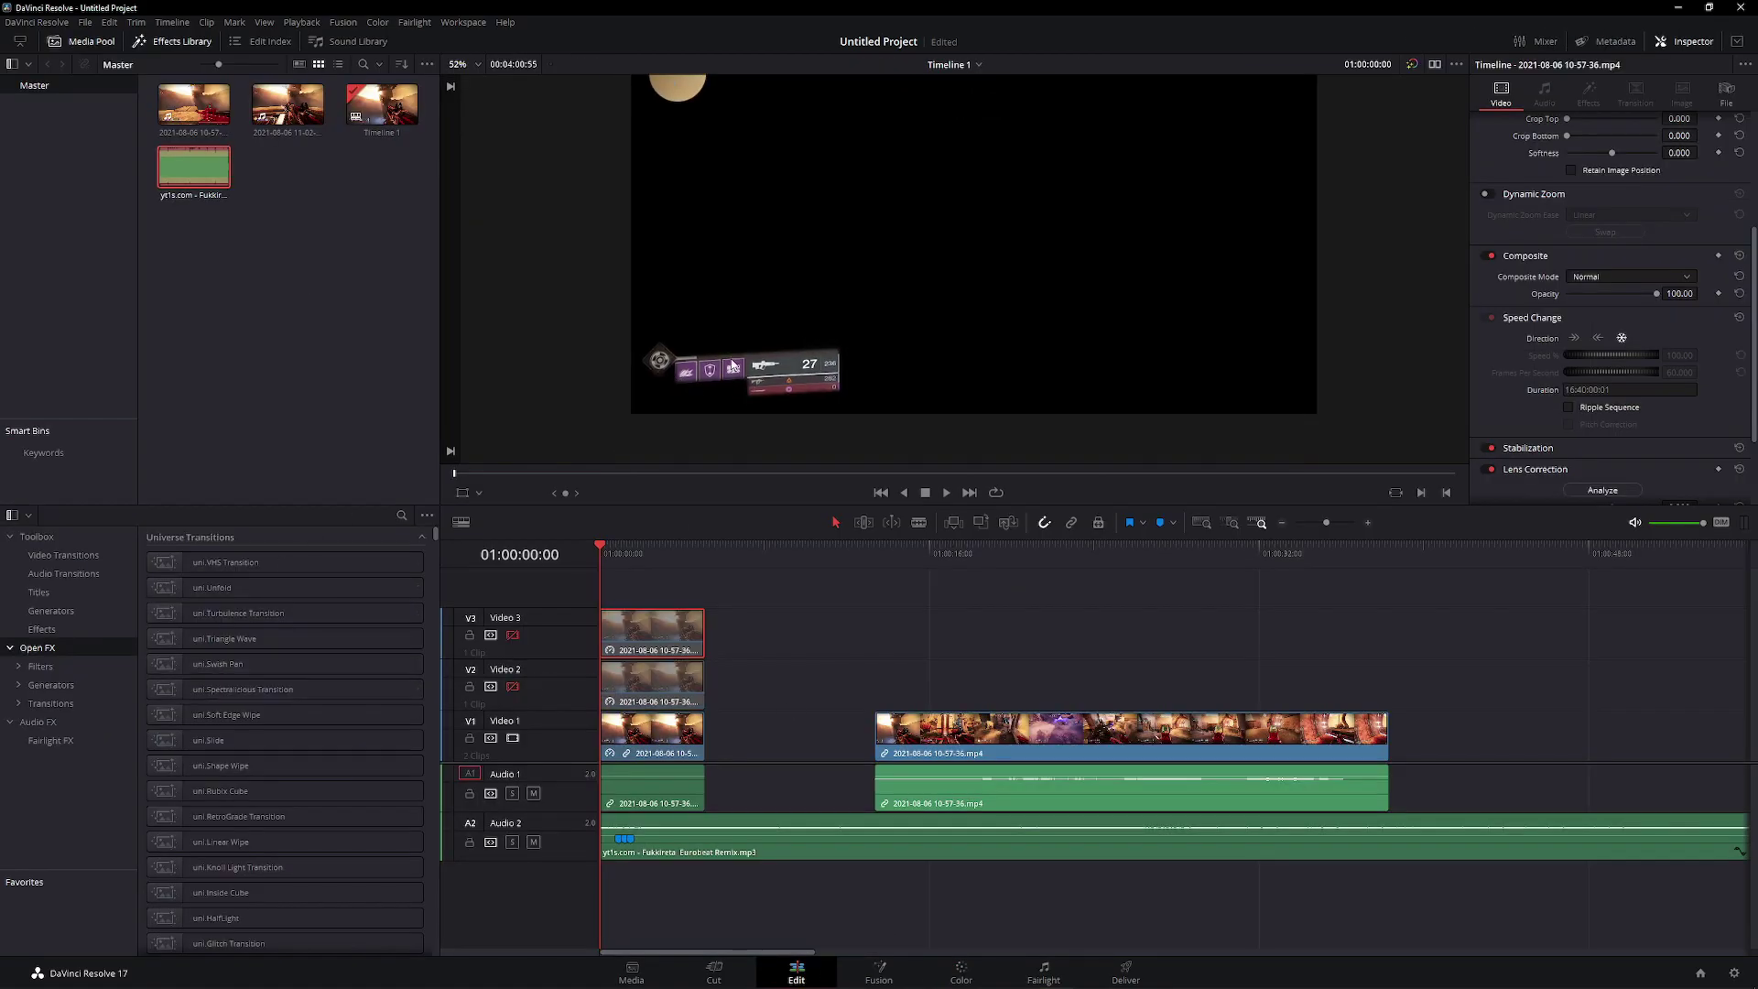
key("ctrl+s")
left_click_drag(910, 365, 852, 444)
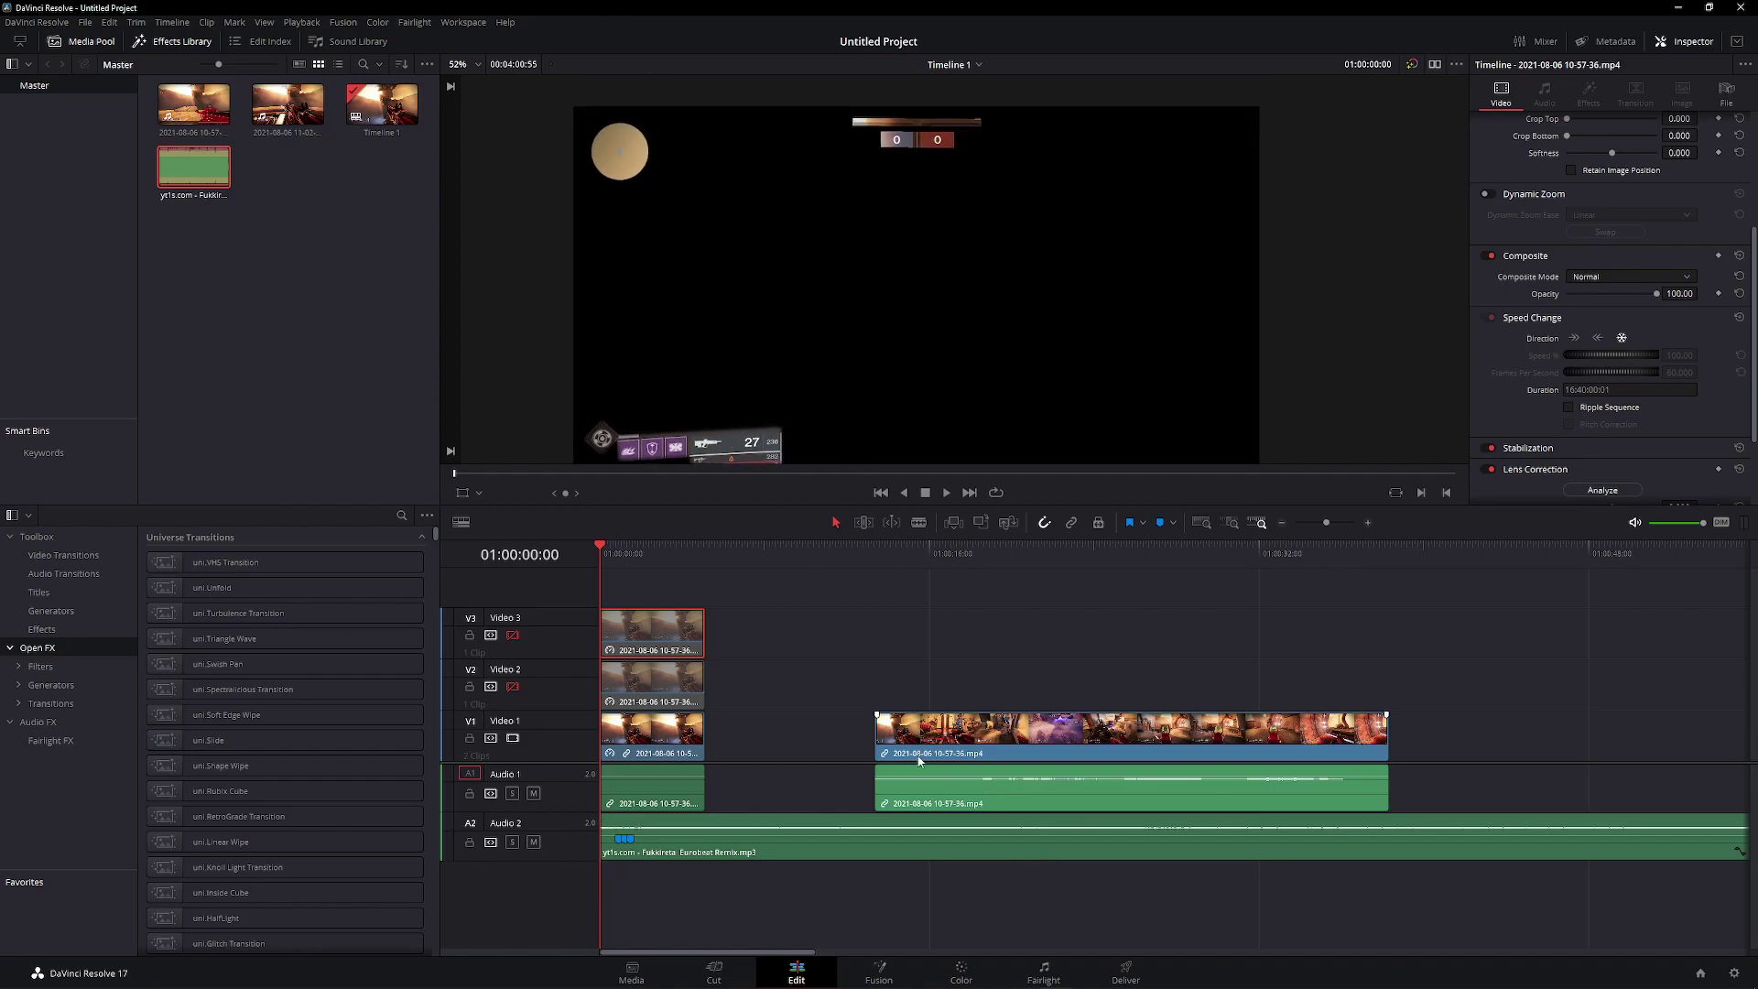
On the Color page, set the score-box window's Soft 1 to 0.28, adjust its Inside softness, and go through the bar-strip and radar windows
left_click(962, 972)
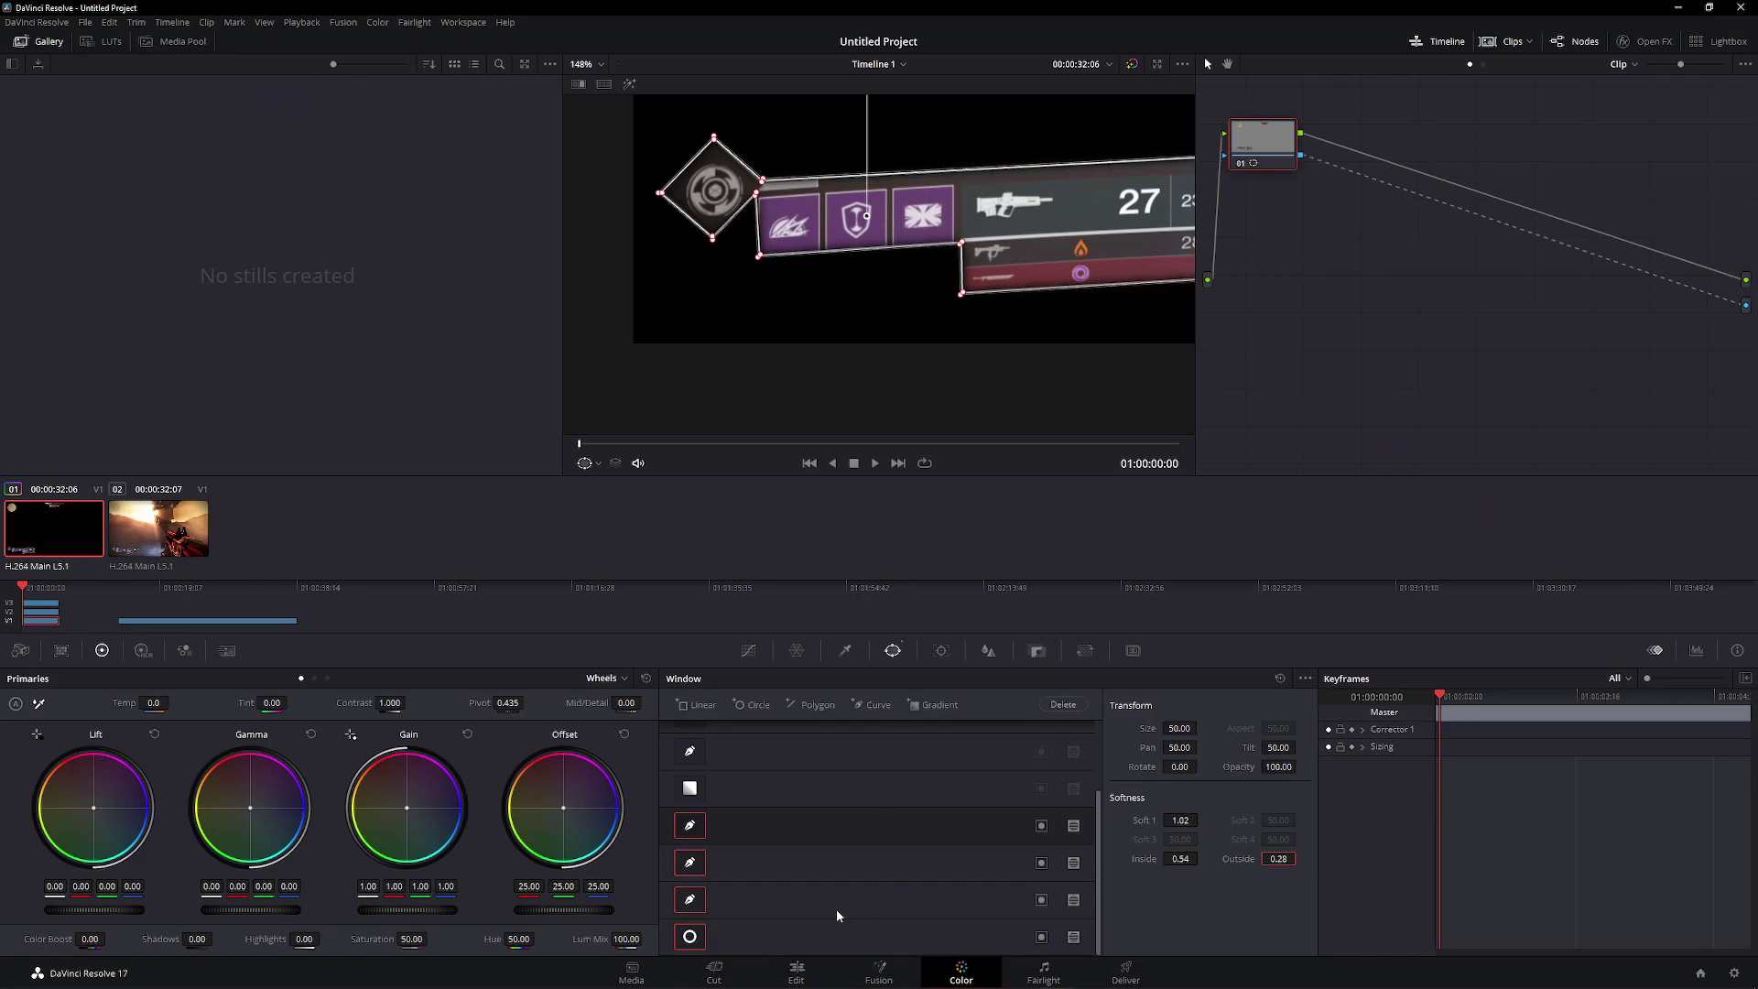
left_click(793, 870)
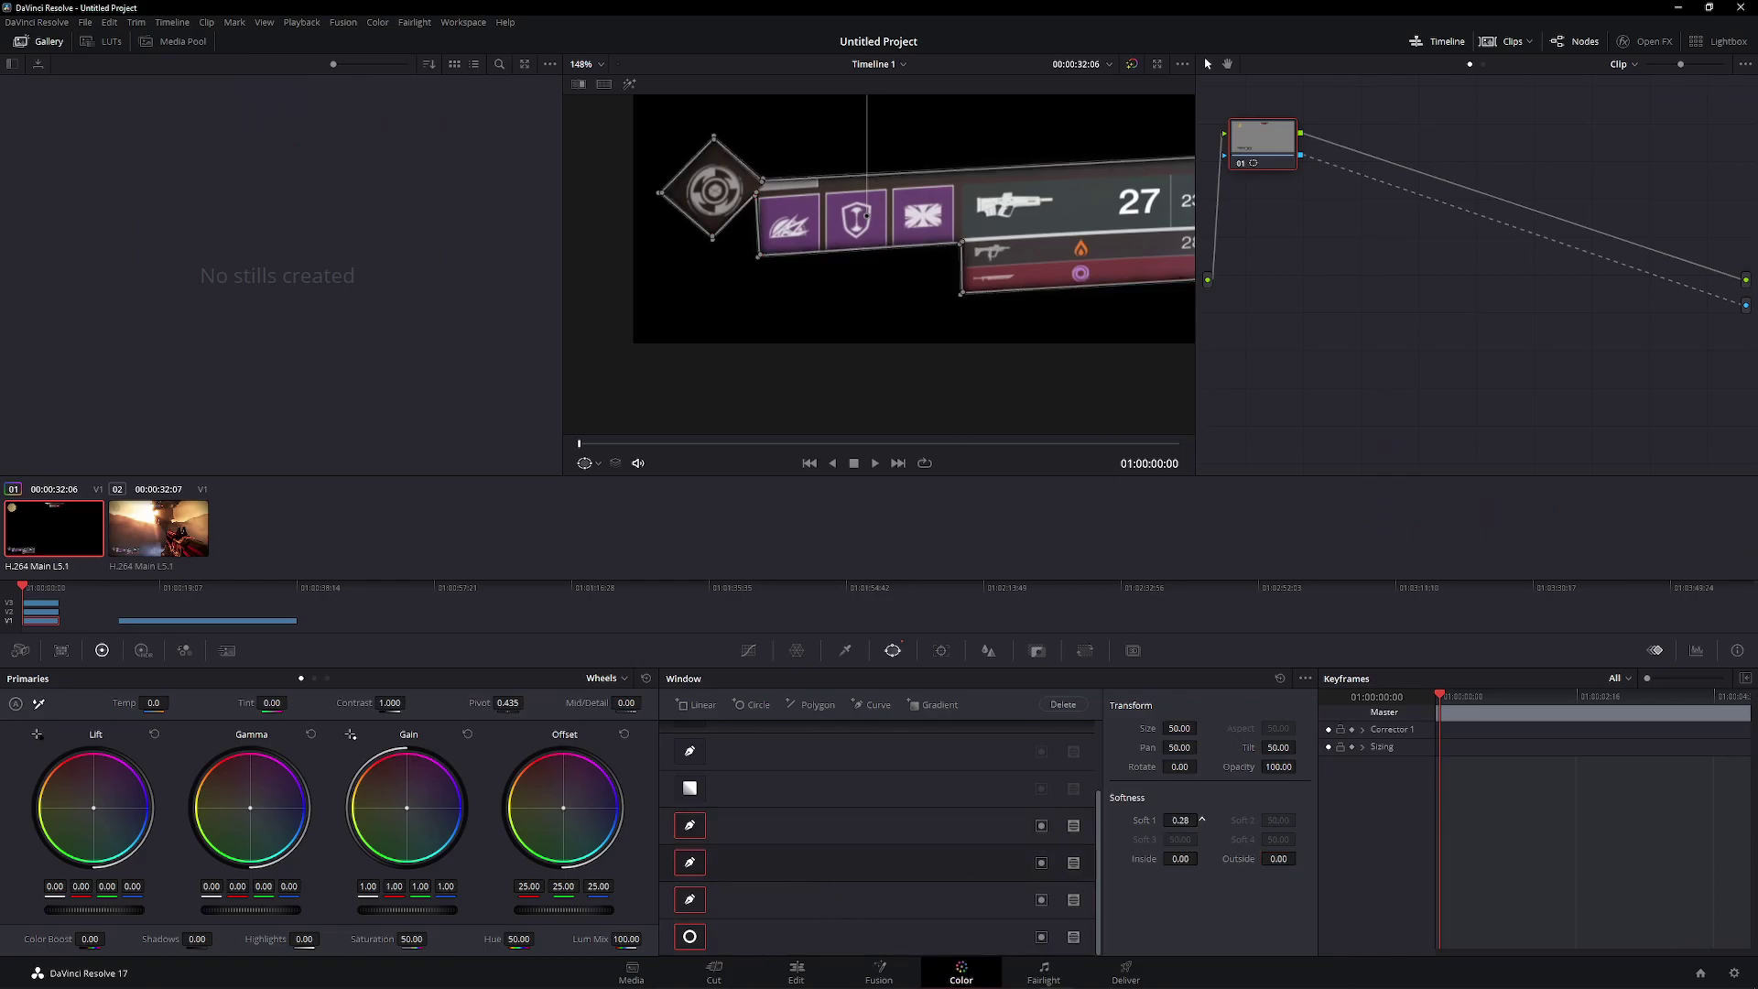
double_click(1182, 858)
left_click_drag(1189, 859, 1202, 858)
left_click(837, 894)
left_click(757, 938)
On the Edit page, move the masked Video 1 freeze frame onto Video 2 beyond the end of the gameplay clip, and re-enable Video 2
left_click(794, 970)
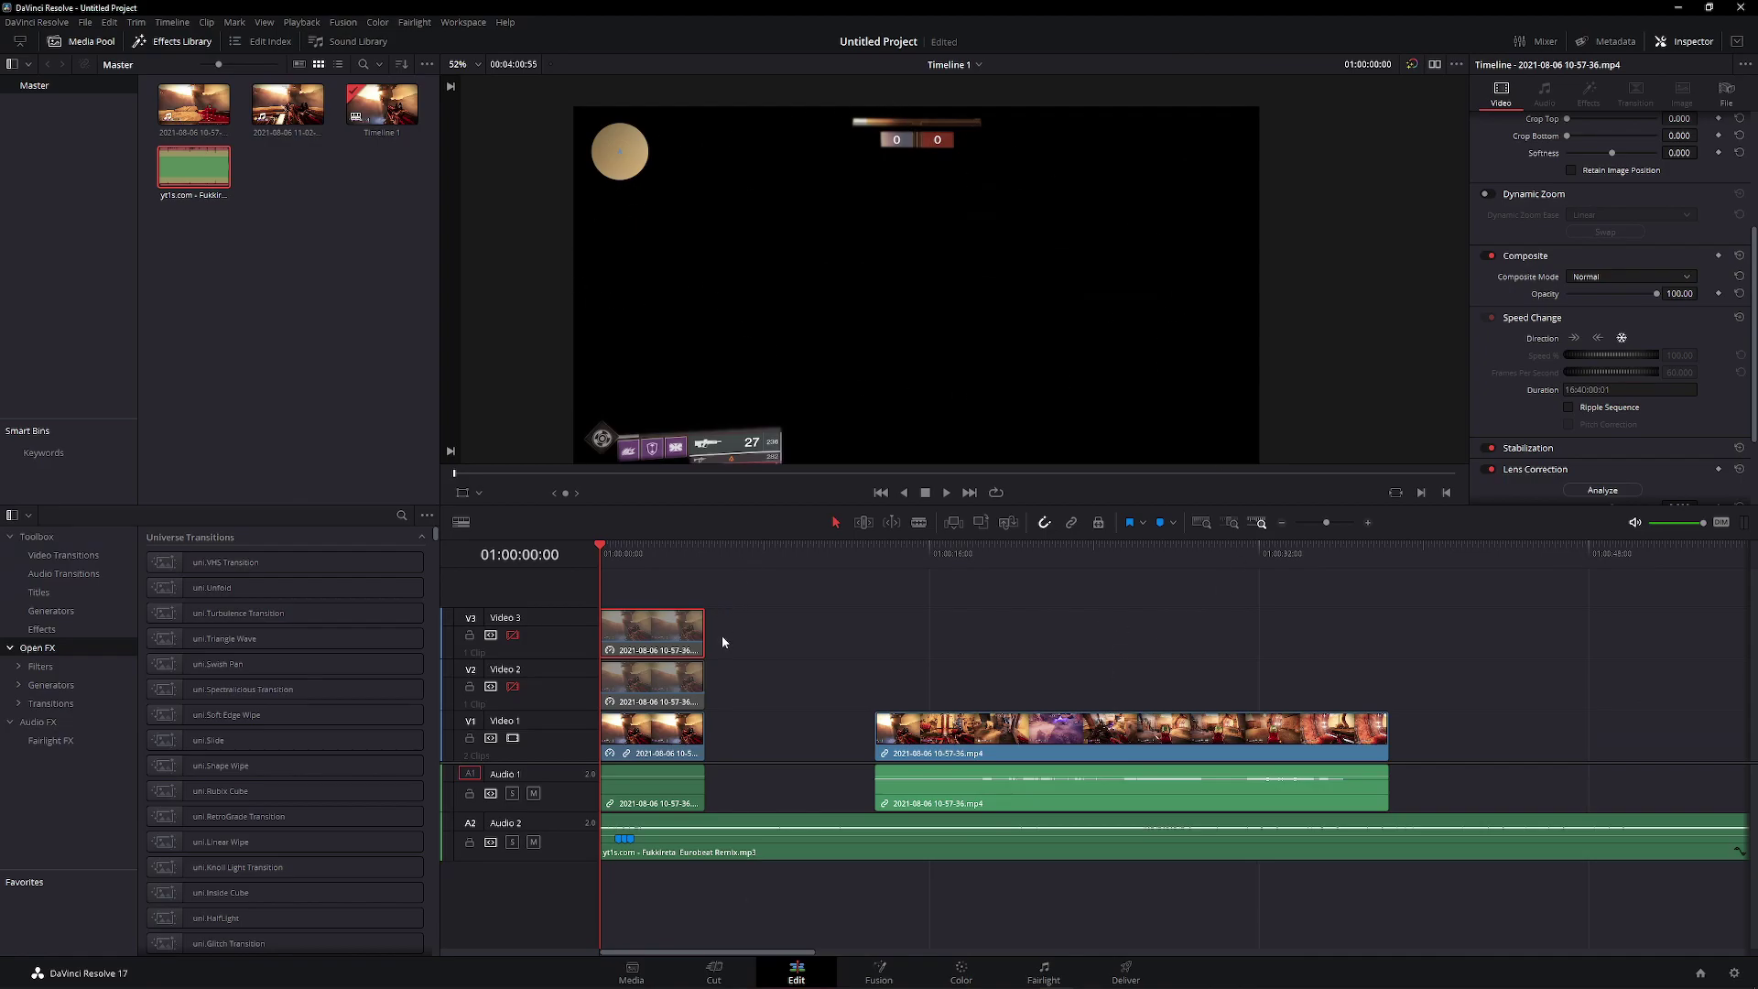
left_click_drag(648, 750, 1543, 676)
mouse_move(646, 636)
left_mouse_down()
mouse_move(837, 640)
mouse_move(647, 636)
left_mouse_up()
left_click(650, 699)
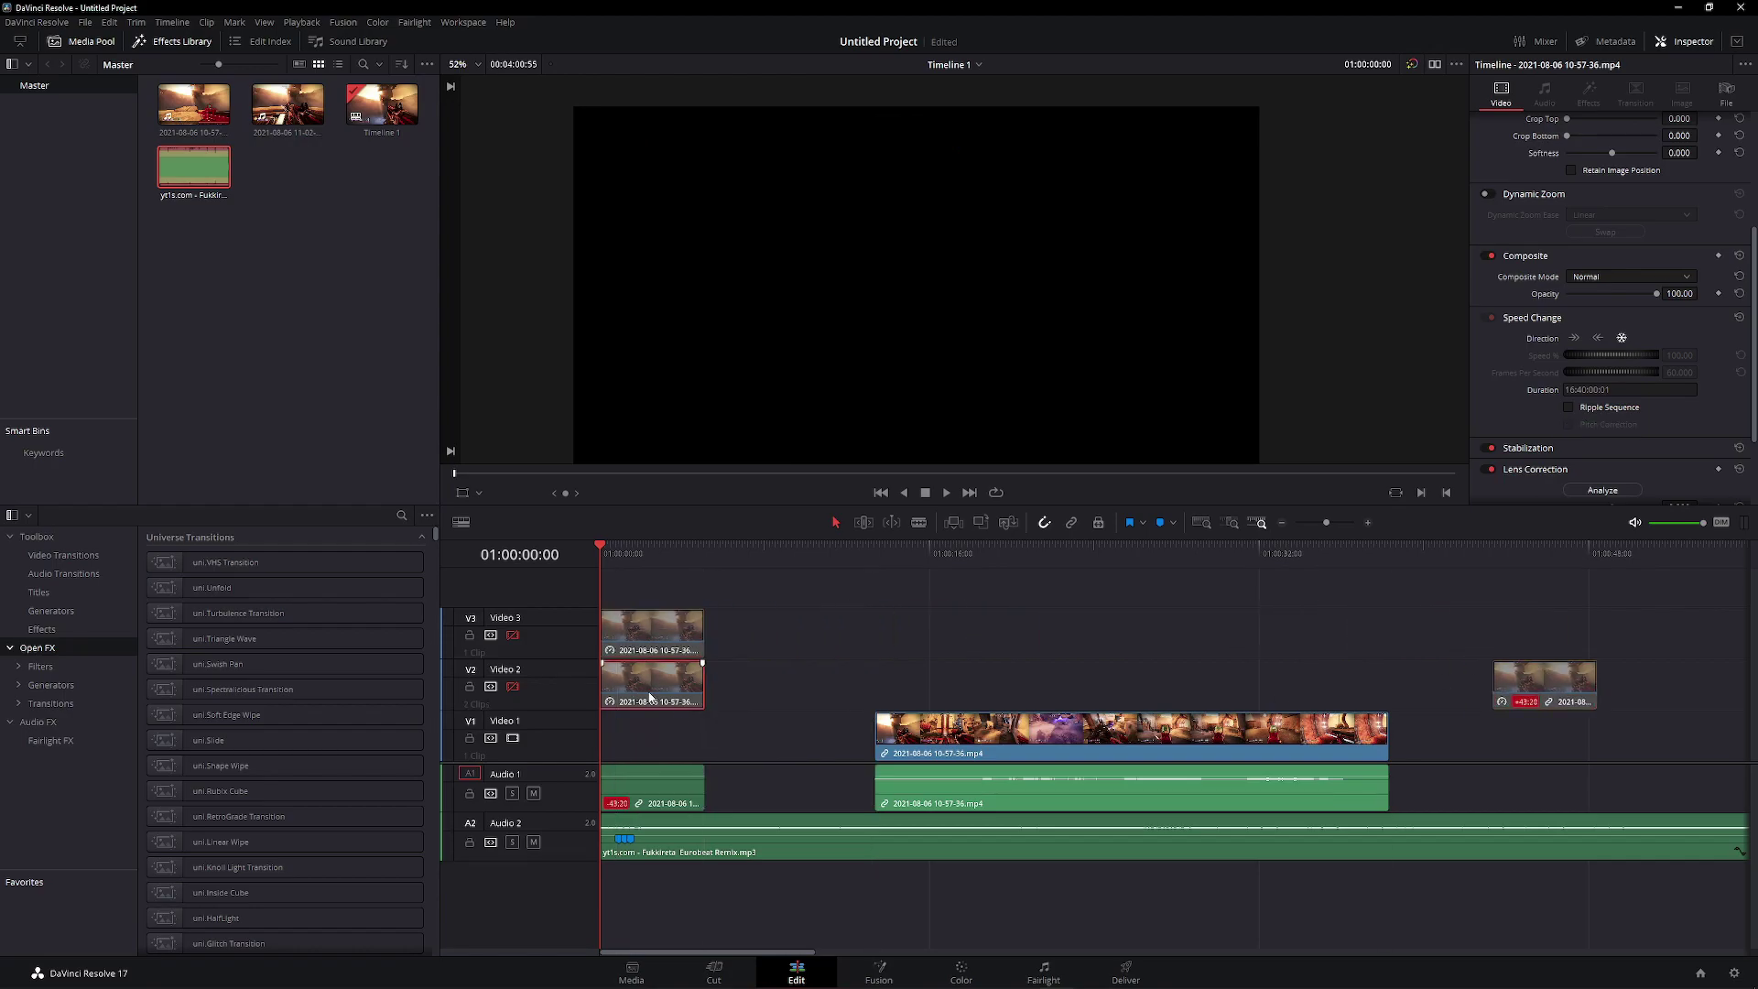
left_click(513, 686)
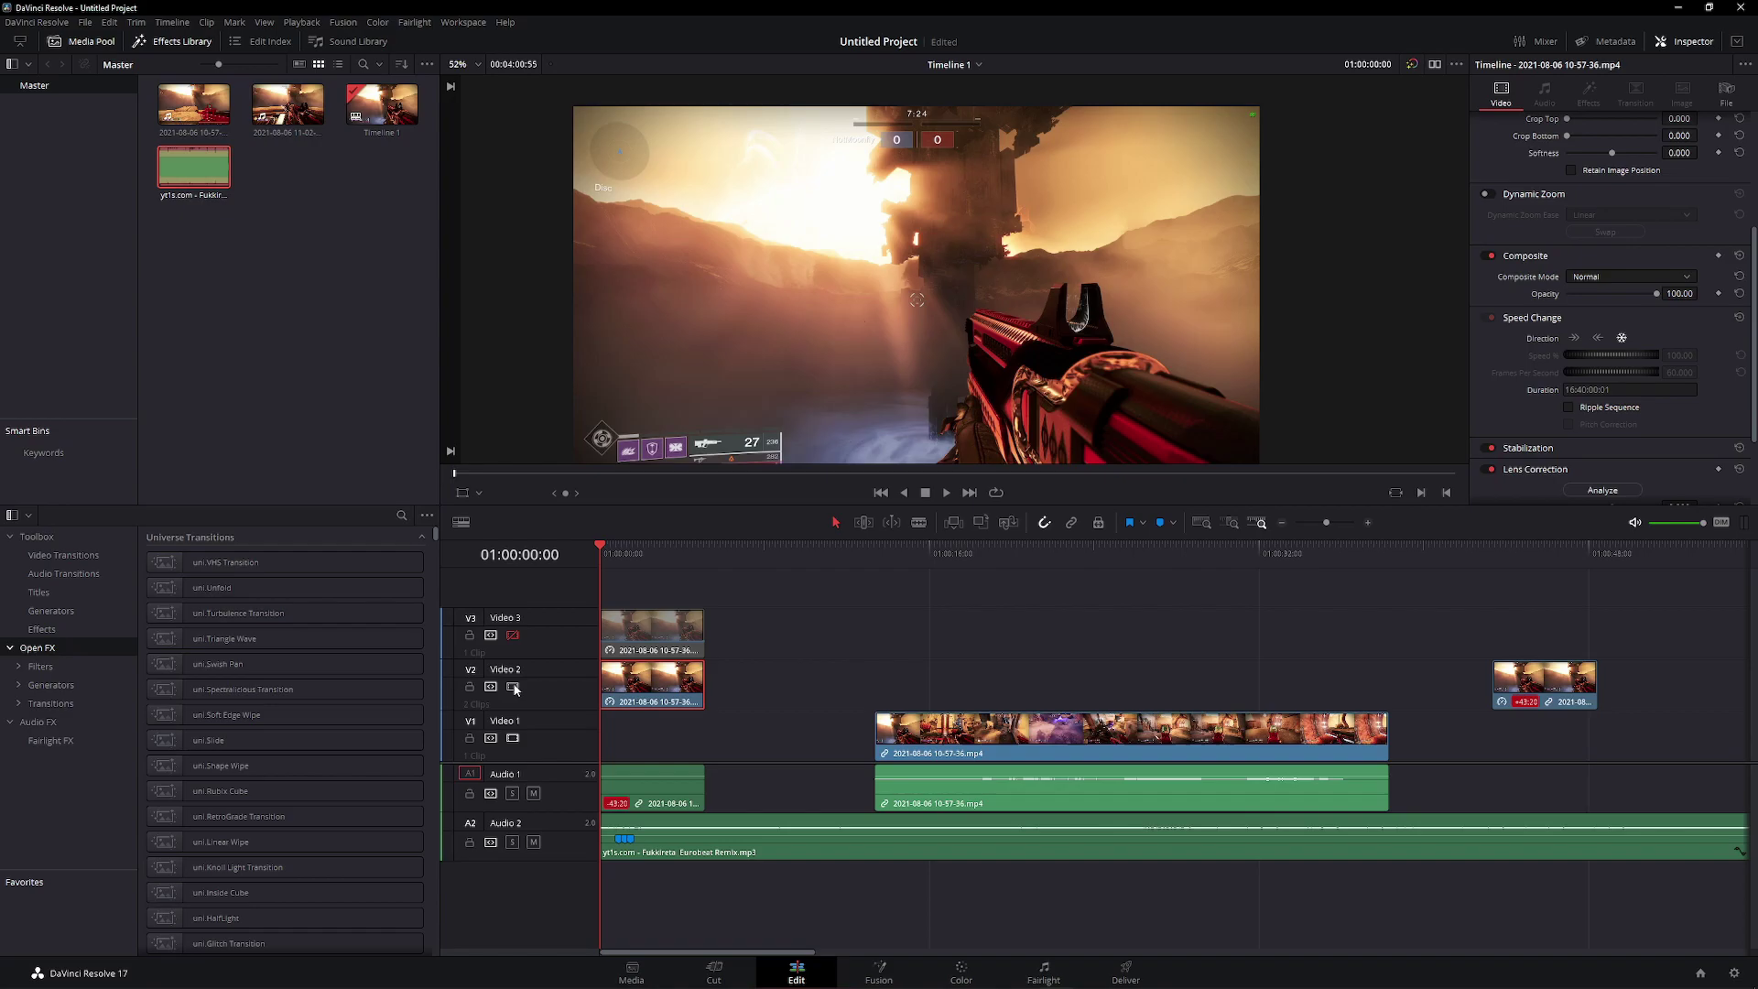
On the Color page, add a Curve window to the first Video 2 freeze frame and trace the gun and hand from bottom edge to right edge
left_click(641, 623)
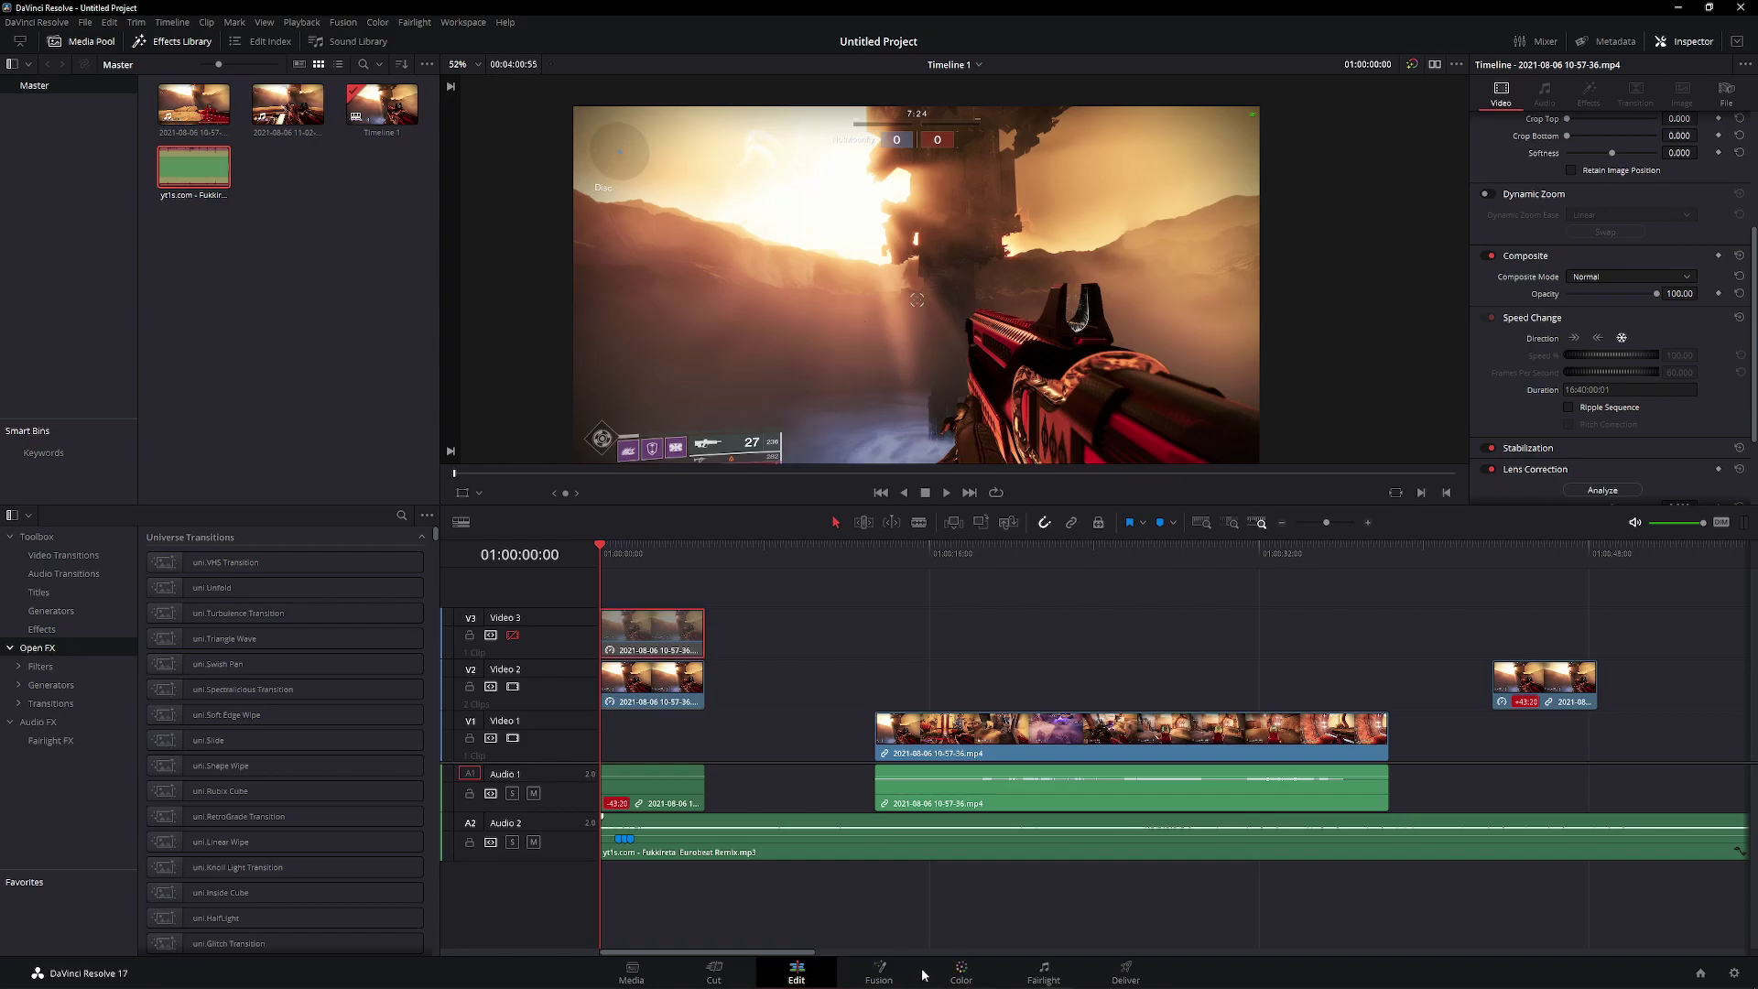
left_click(959, 971)
left_click(128, 541)
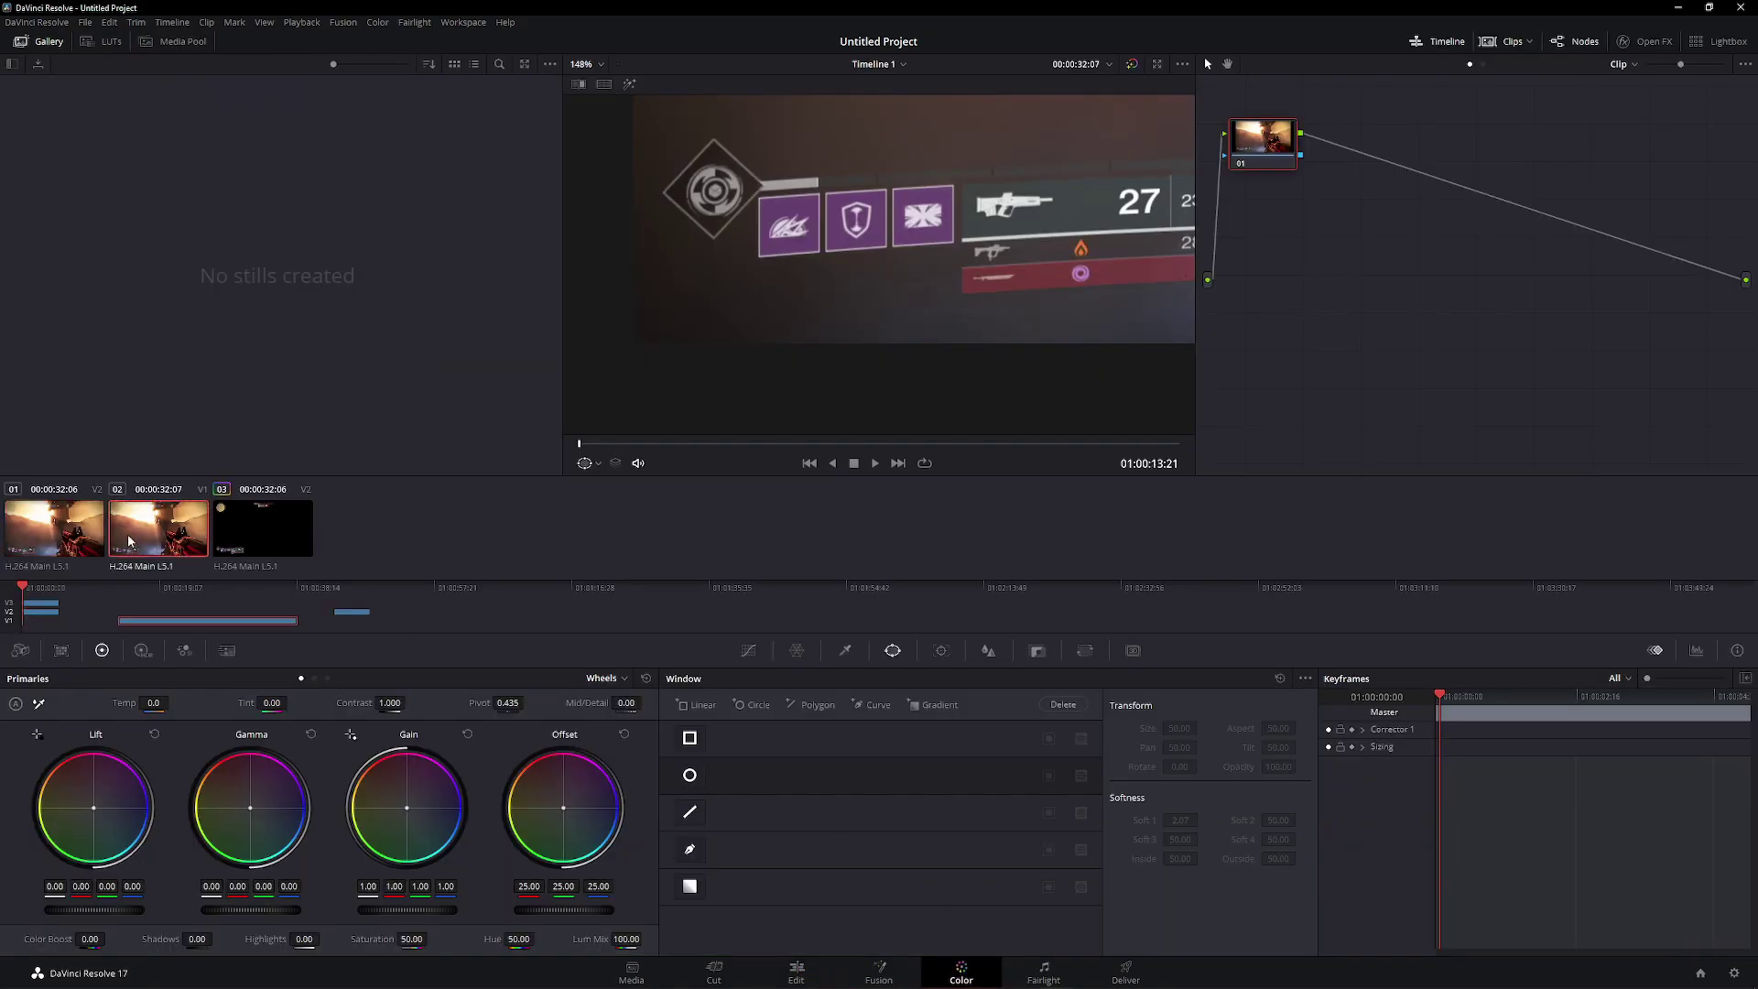
left_click(81, 544)
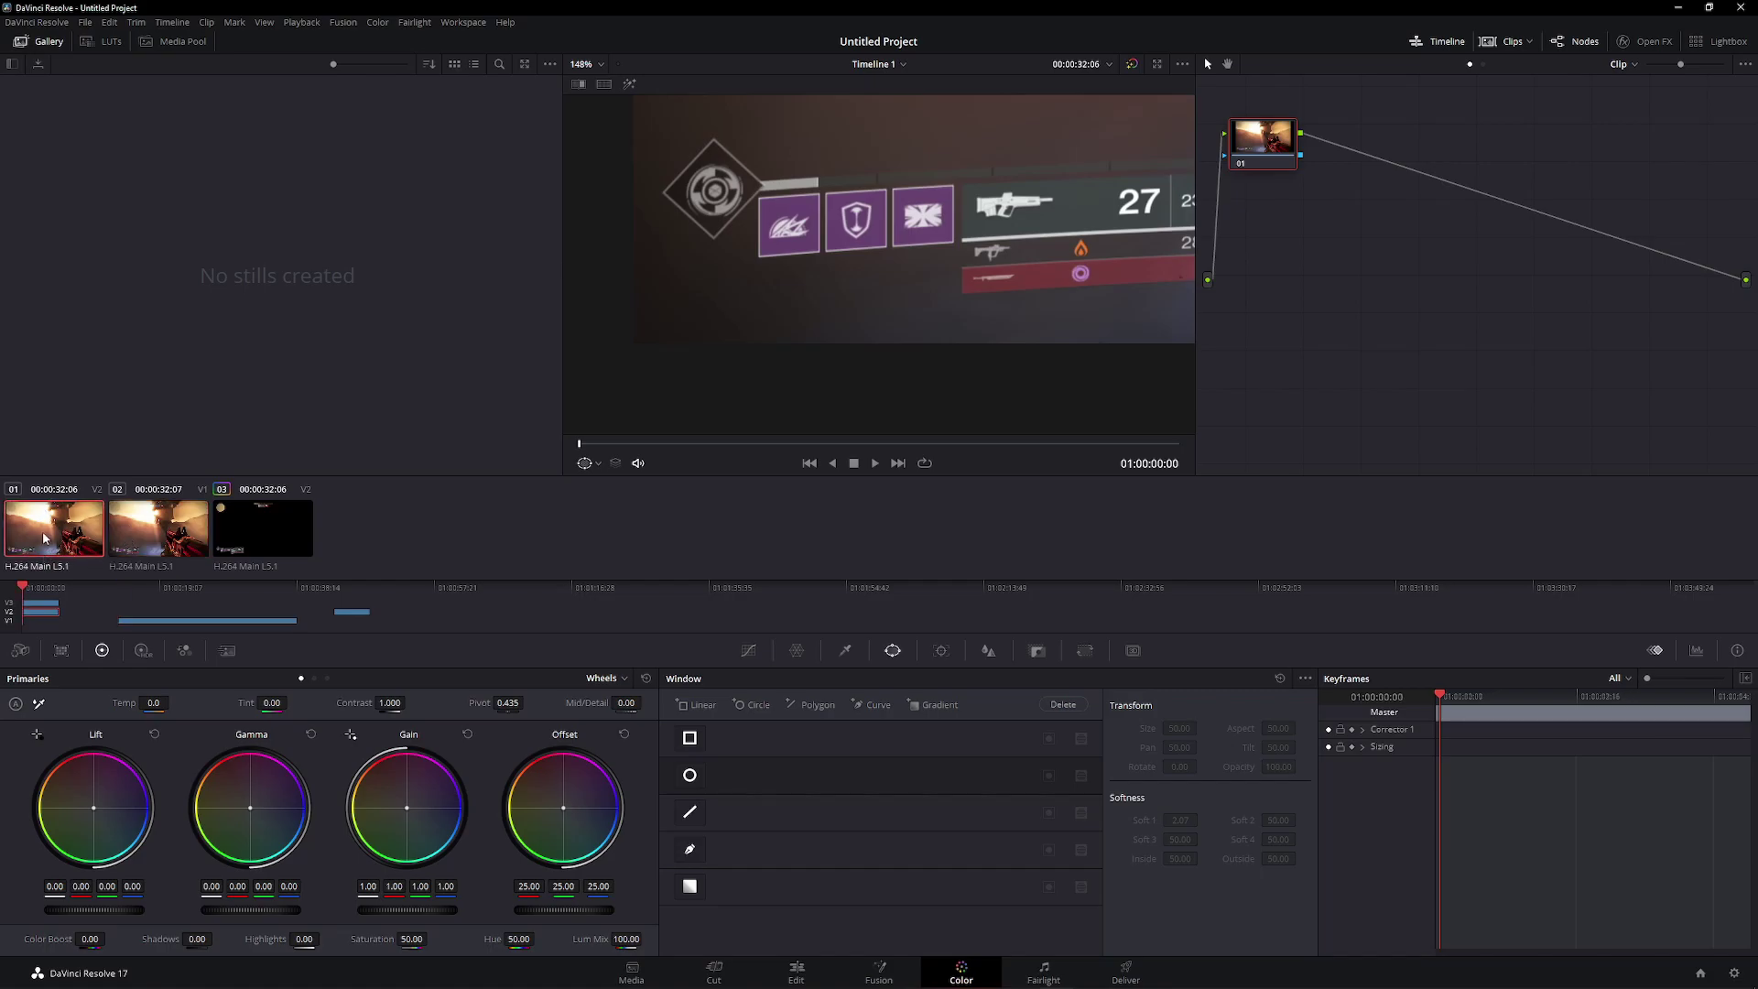
scroll(921, 276, "down", 5)
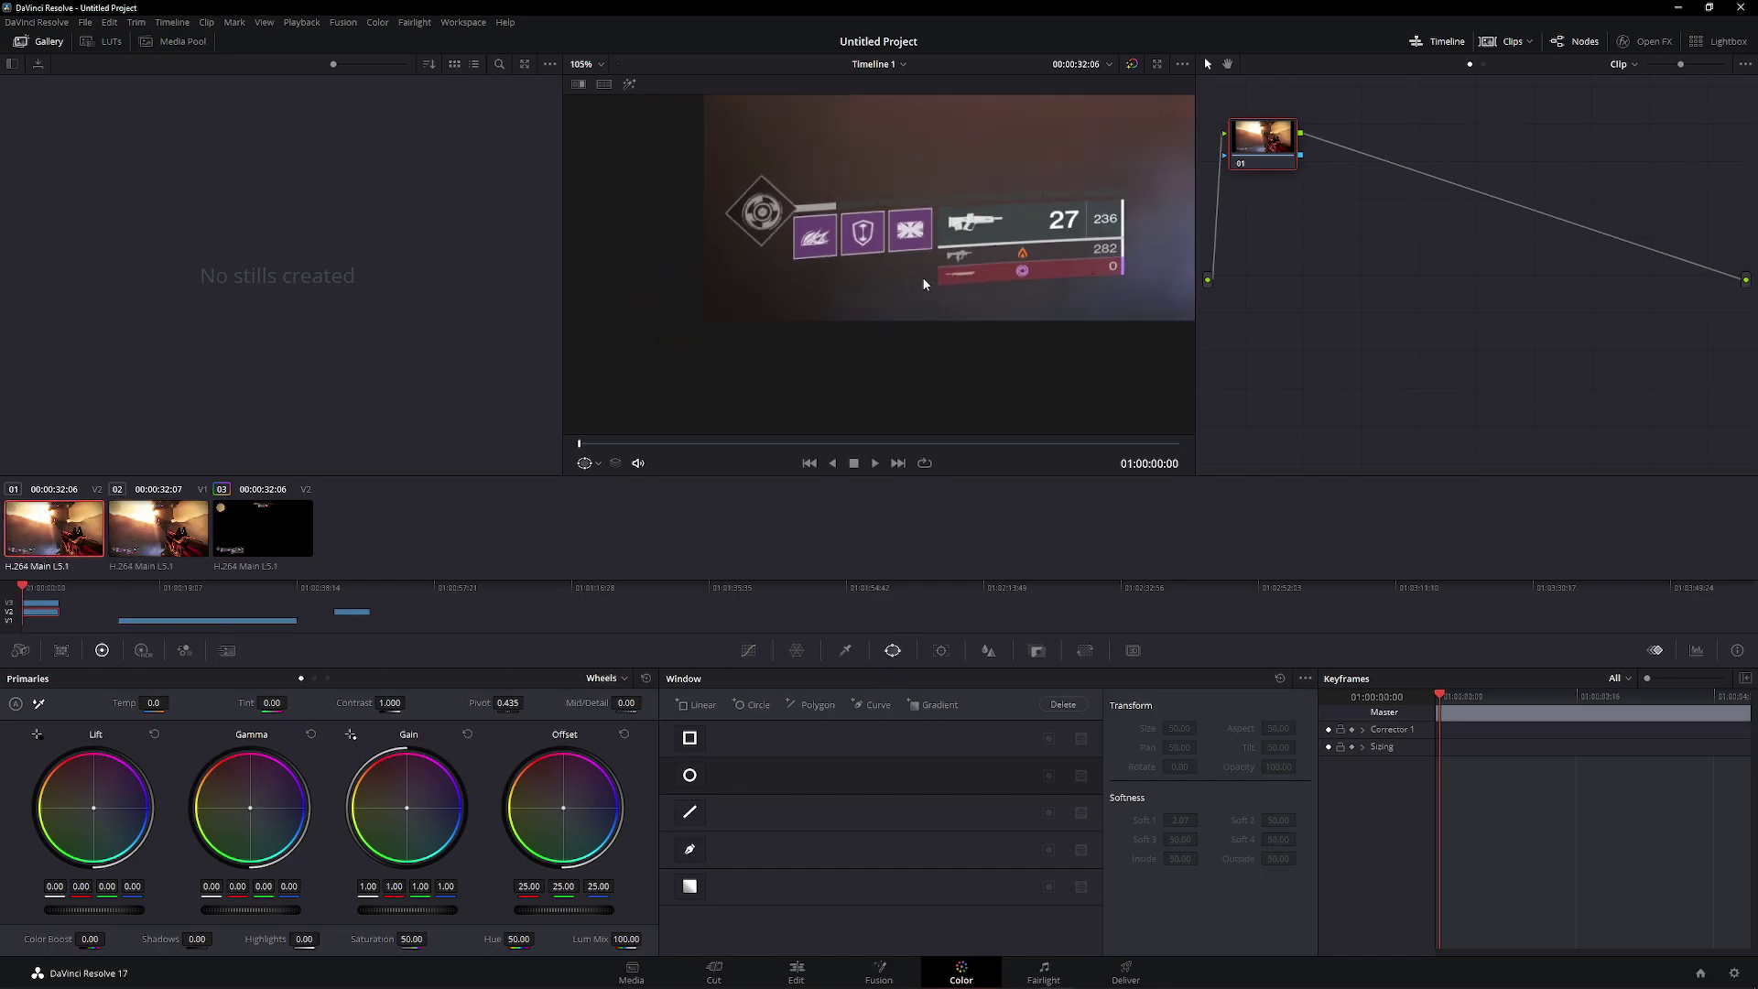
left_click(863, 713)
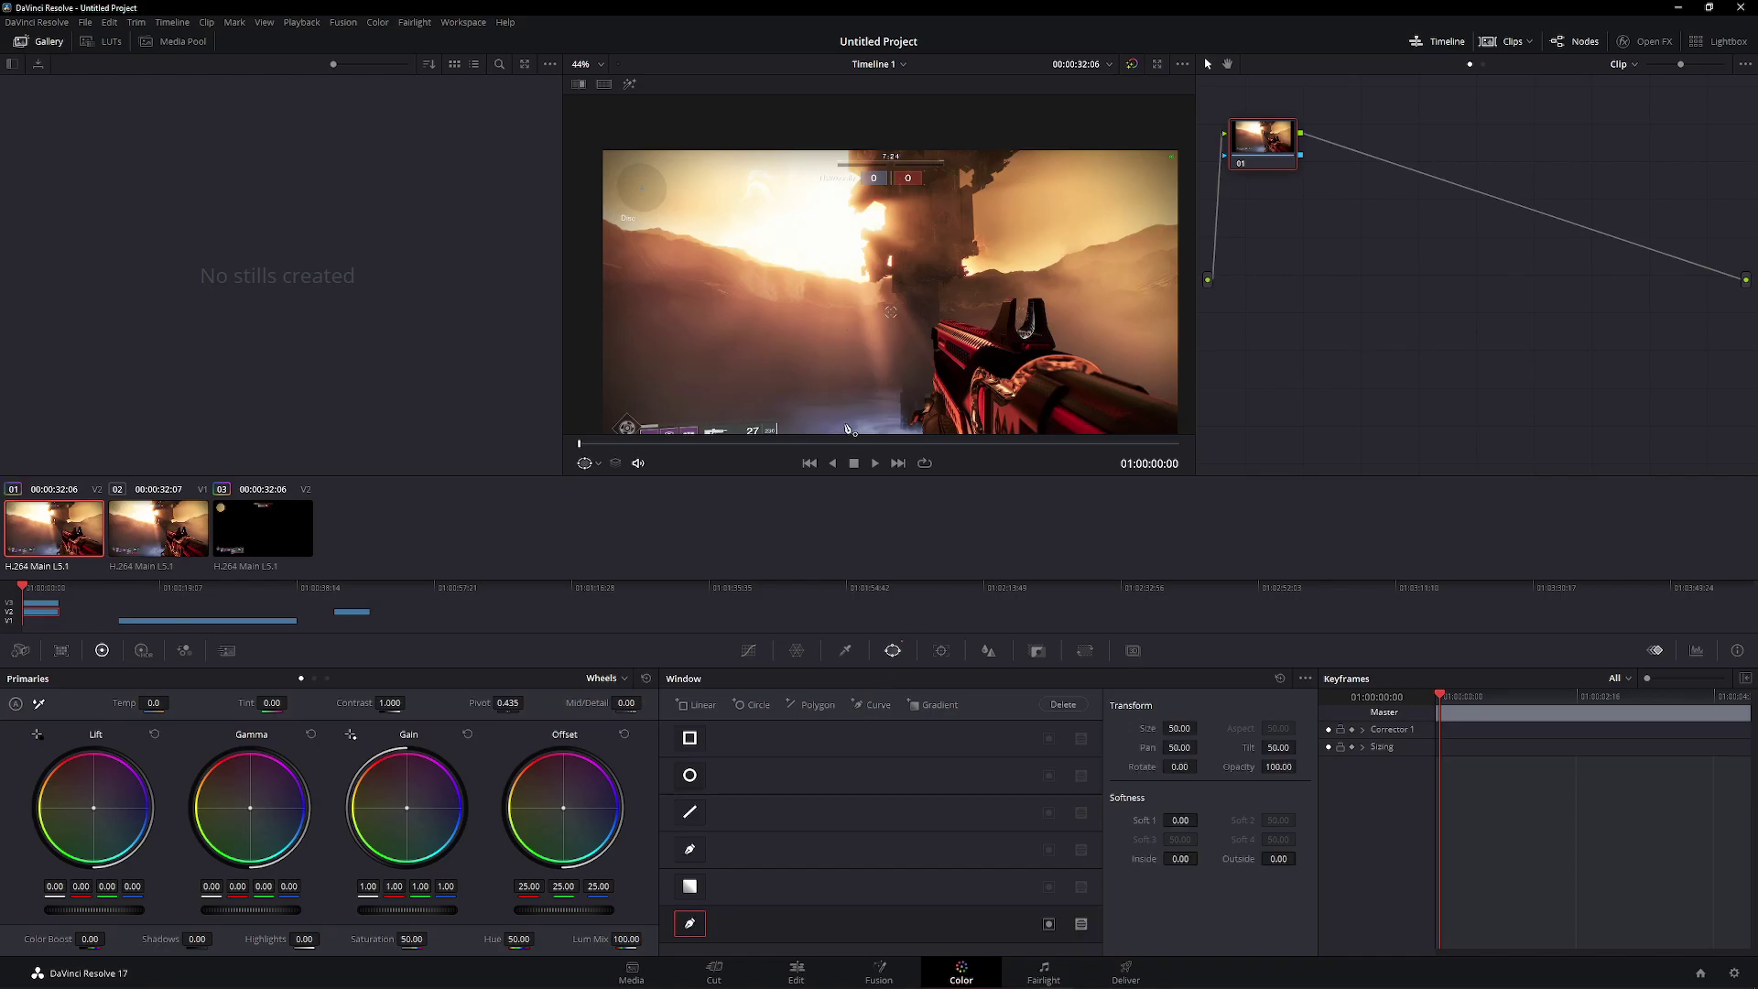
scroll(879, 384, "up", 4)
scroll(889, 357, "up", 6)
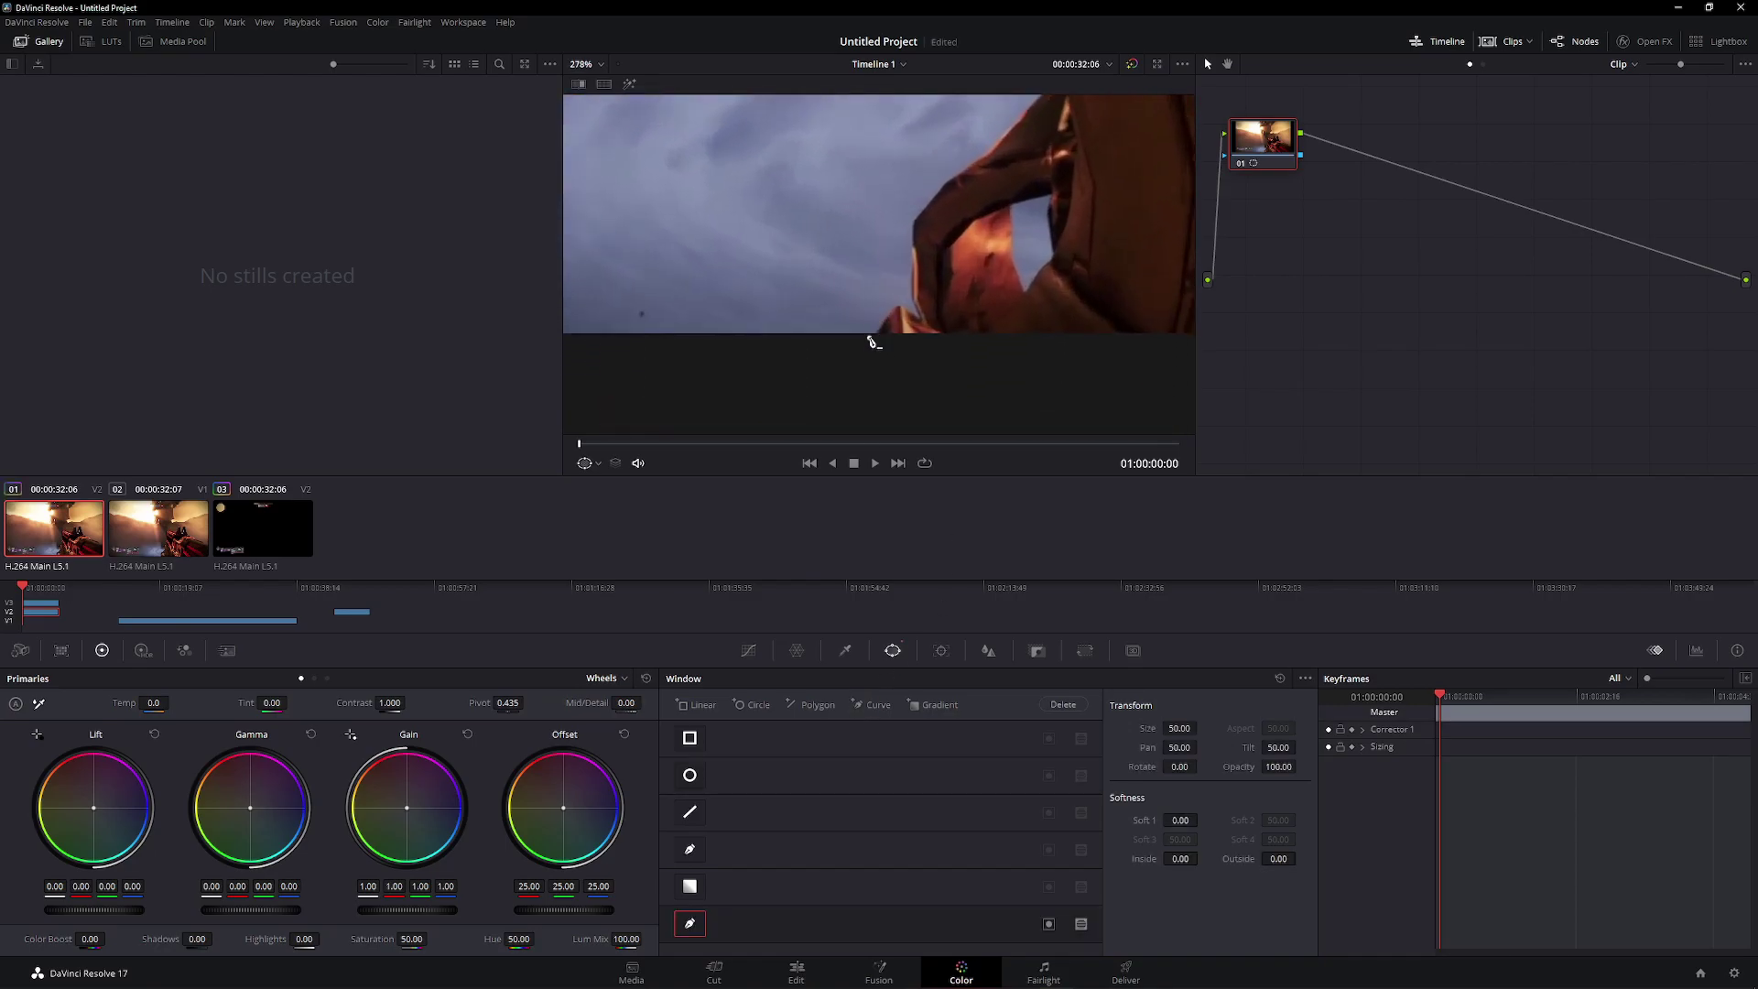
scroll(893, 320, "down", 9)
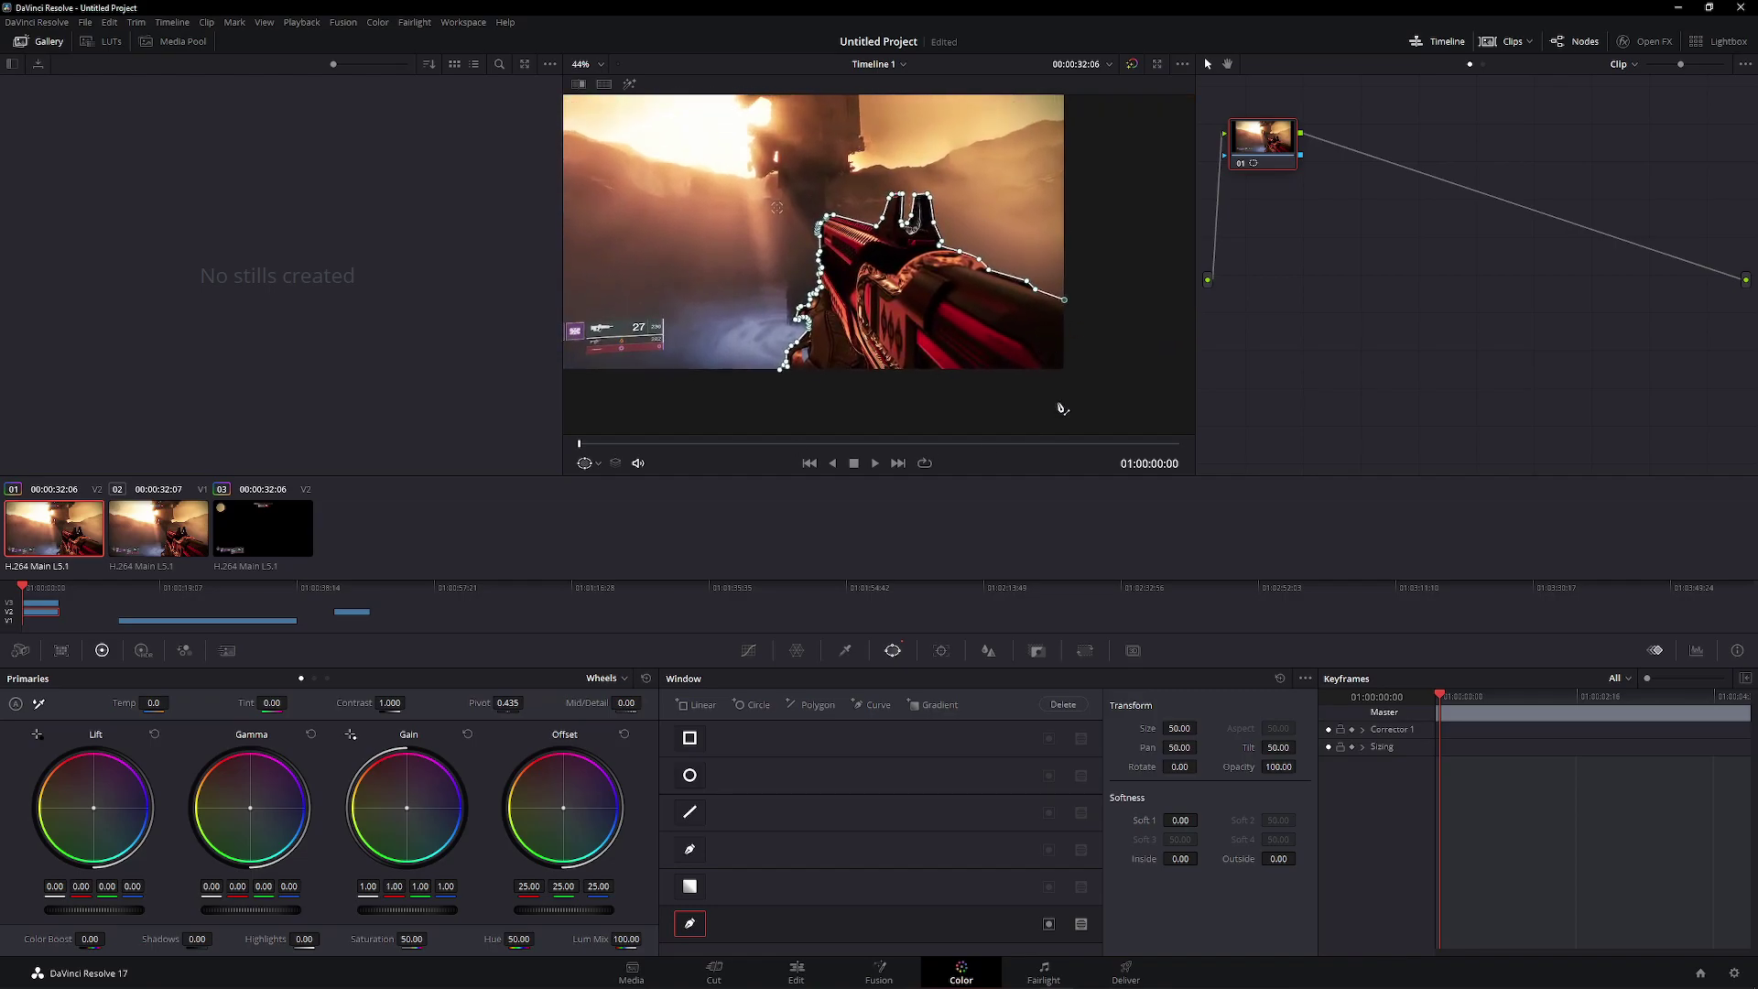
Close the gun outline with points placed just outside the frame, beyond its lower-right corner and along below its bottom edge
left_click_drag(1114, 357, 1105, 298)
left_click(1065, 320)
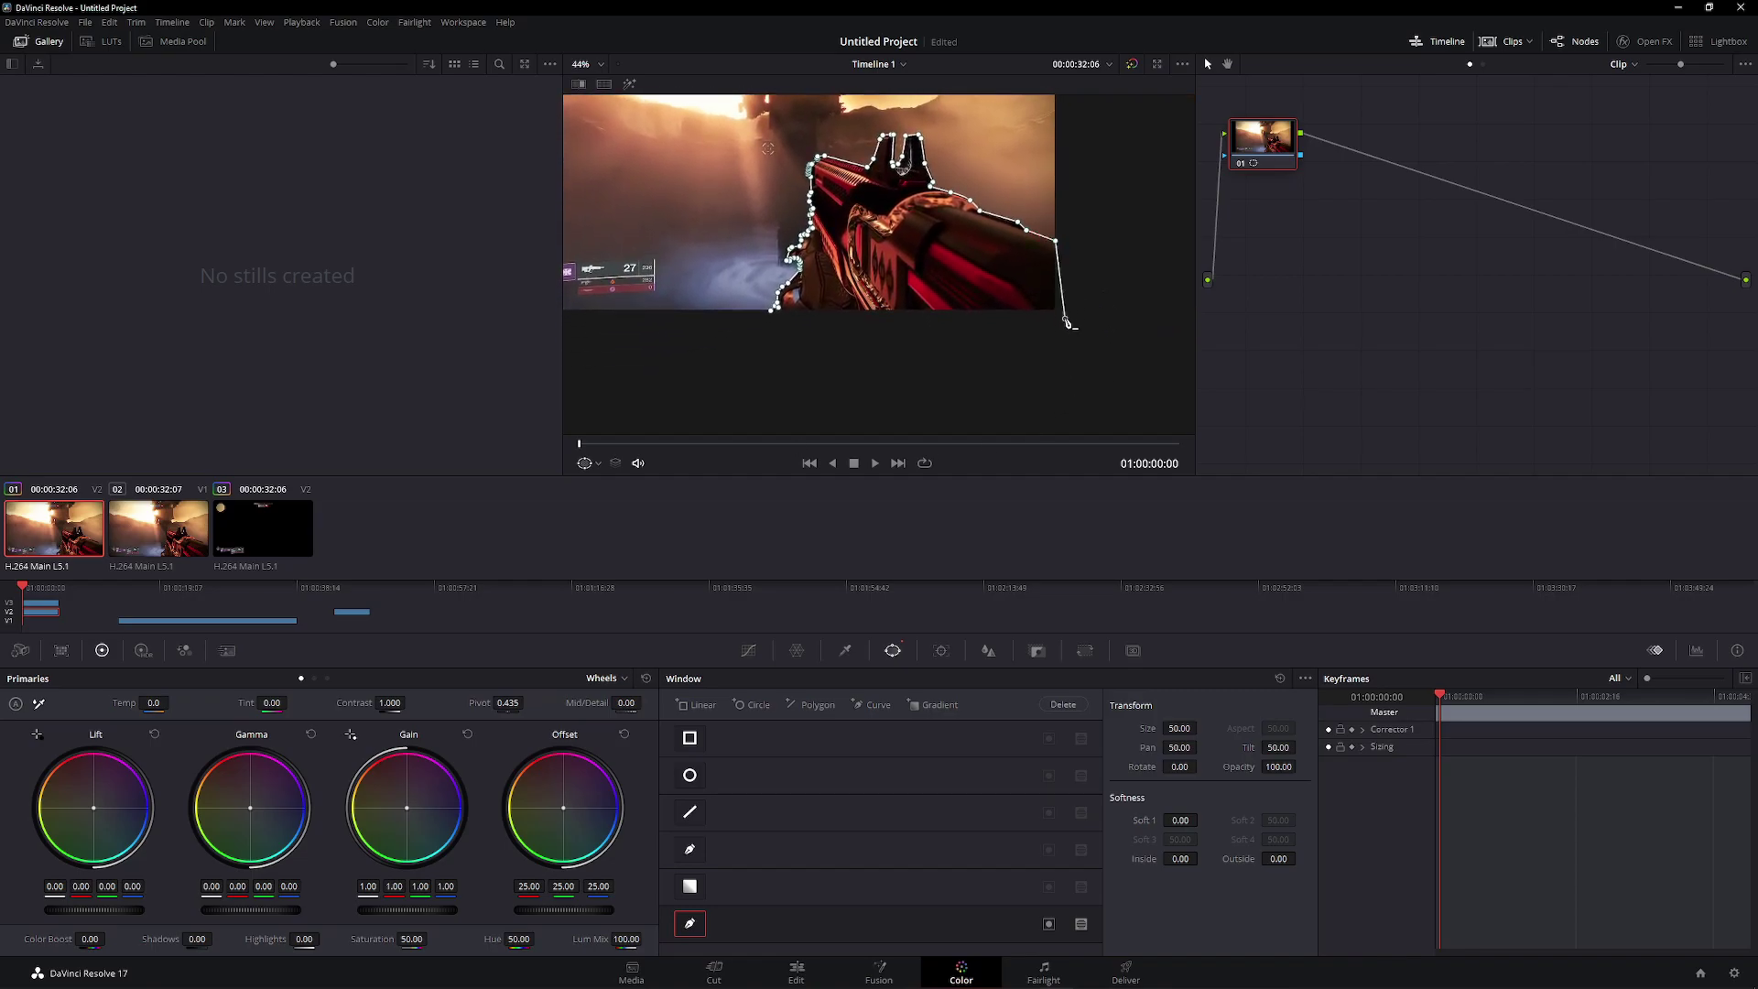
left_click_drag(963, 358, 1044, 351)
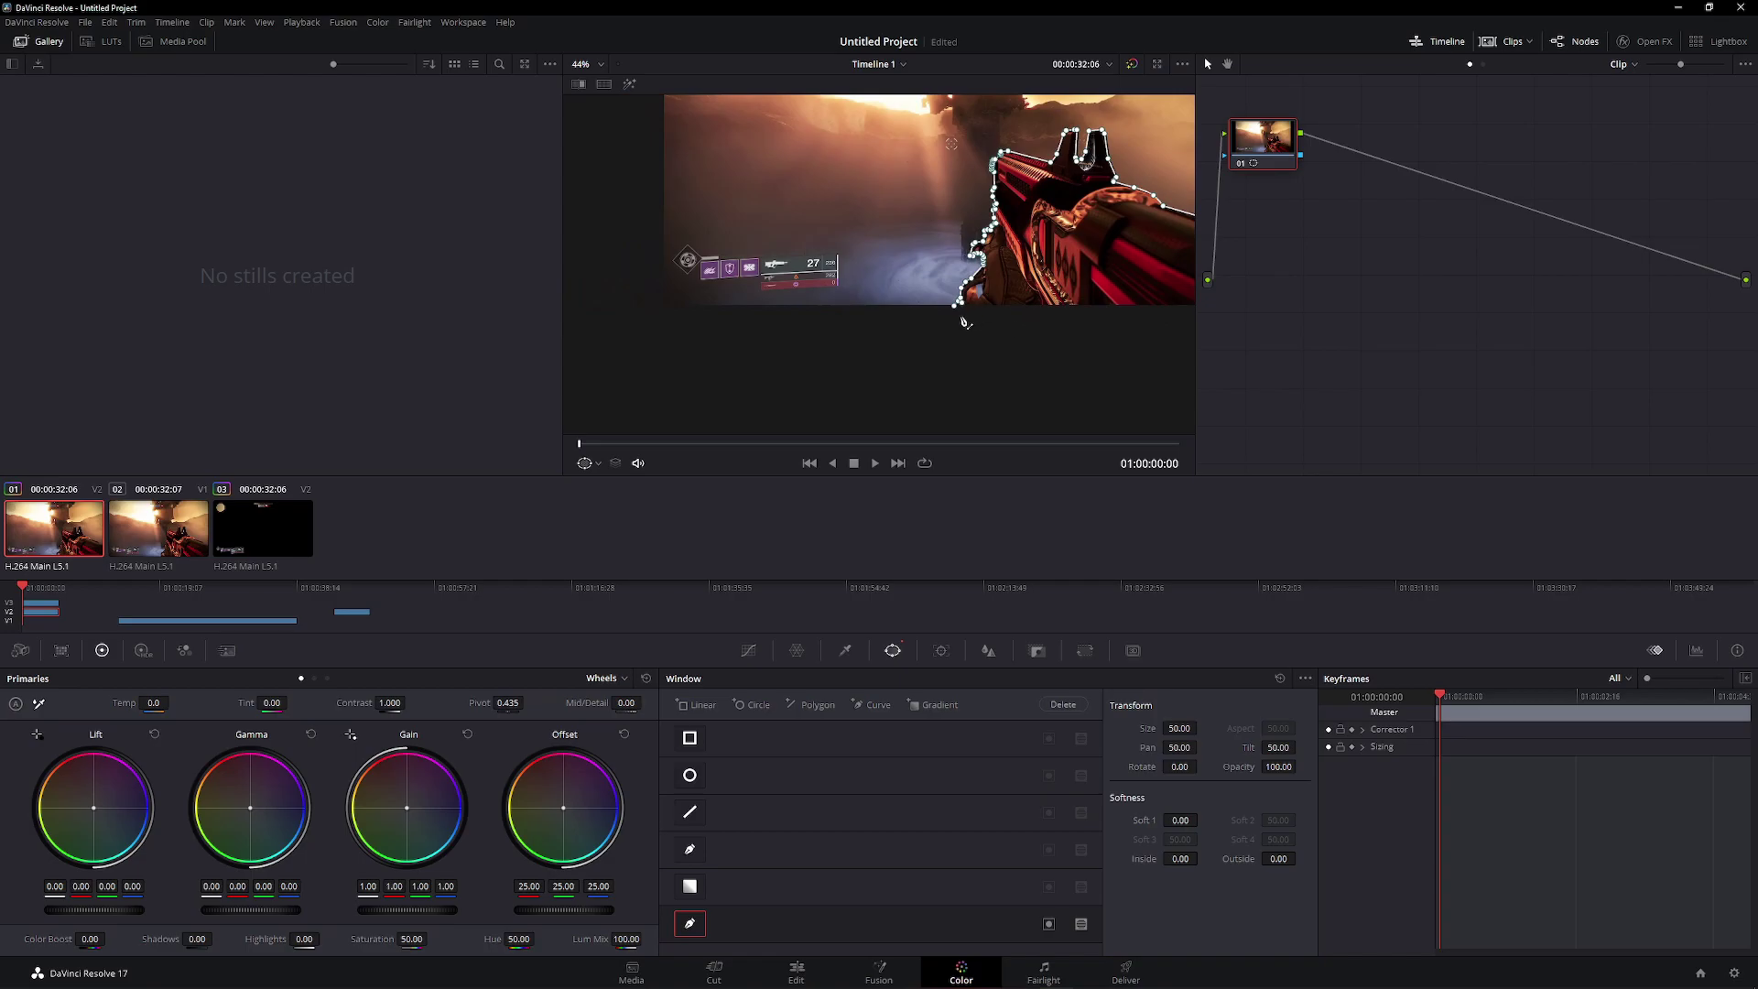
left_click(959, 317)
scroll(964, 326, "up", 6)
scroll(806, 302, "up", 3)
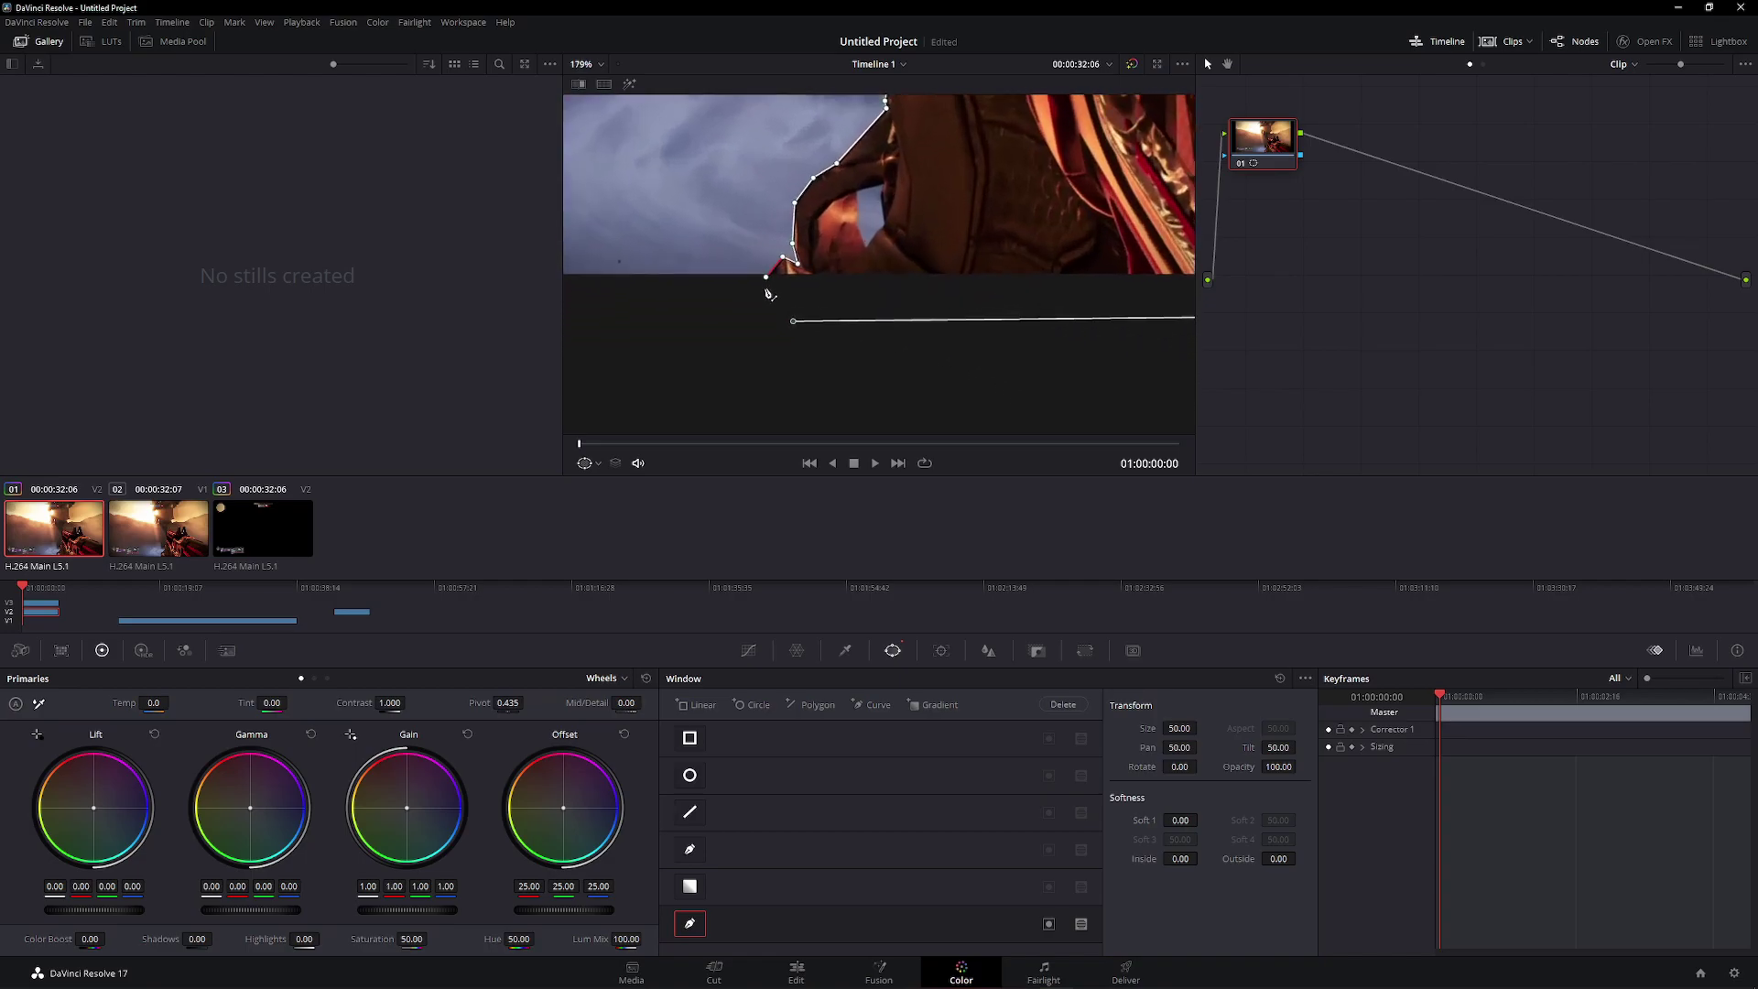
scroll(814, 295, "left", 1)
scroll(814, 295, "down", 4)
right_click(1753, 315)
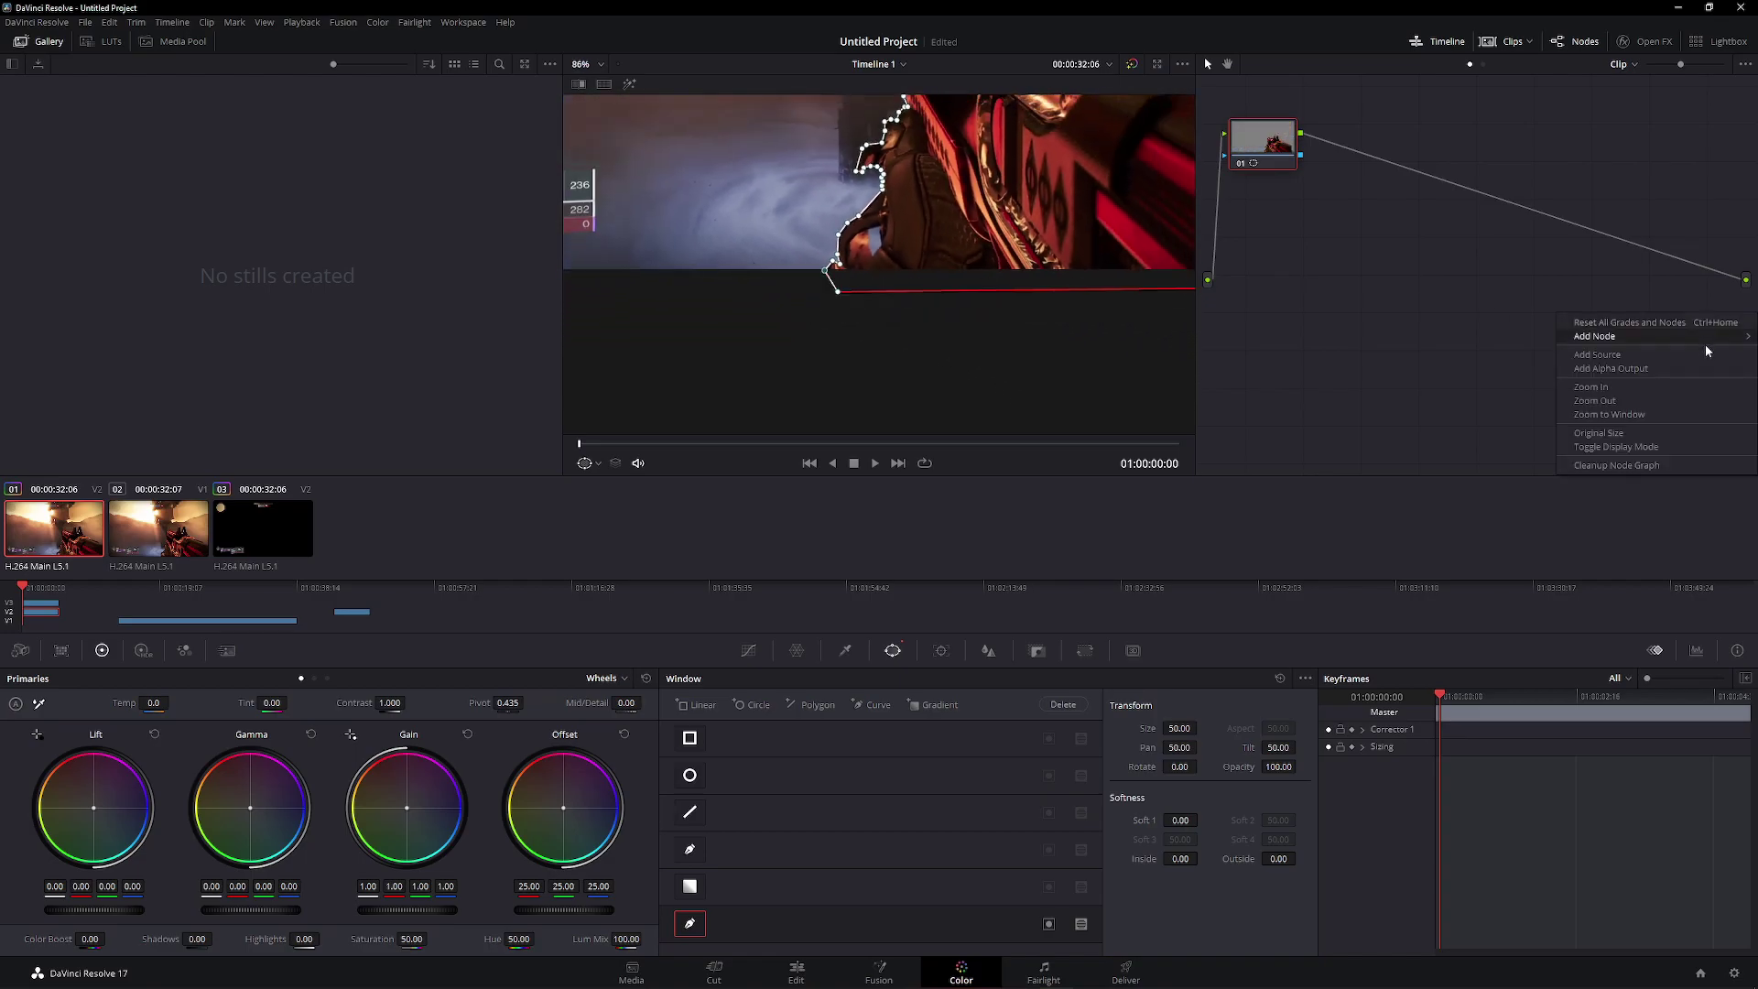
left_click(1695, 356)
key("ctrl+z")
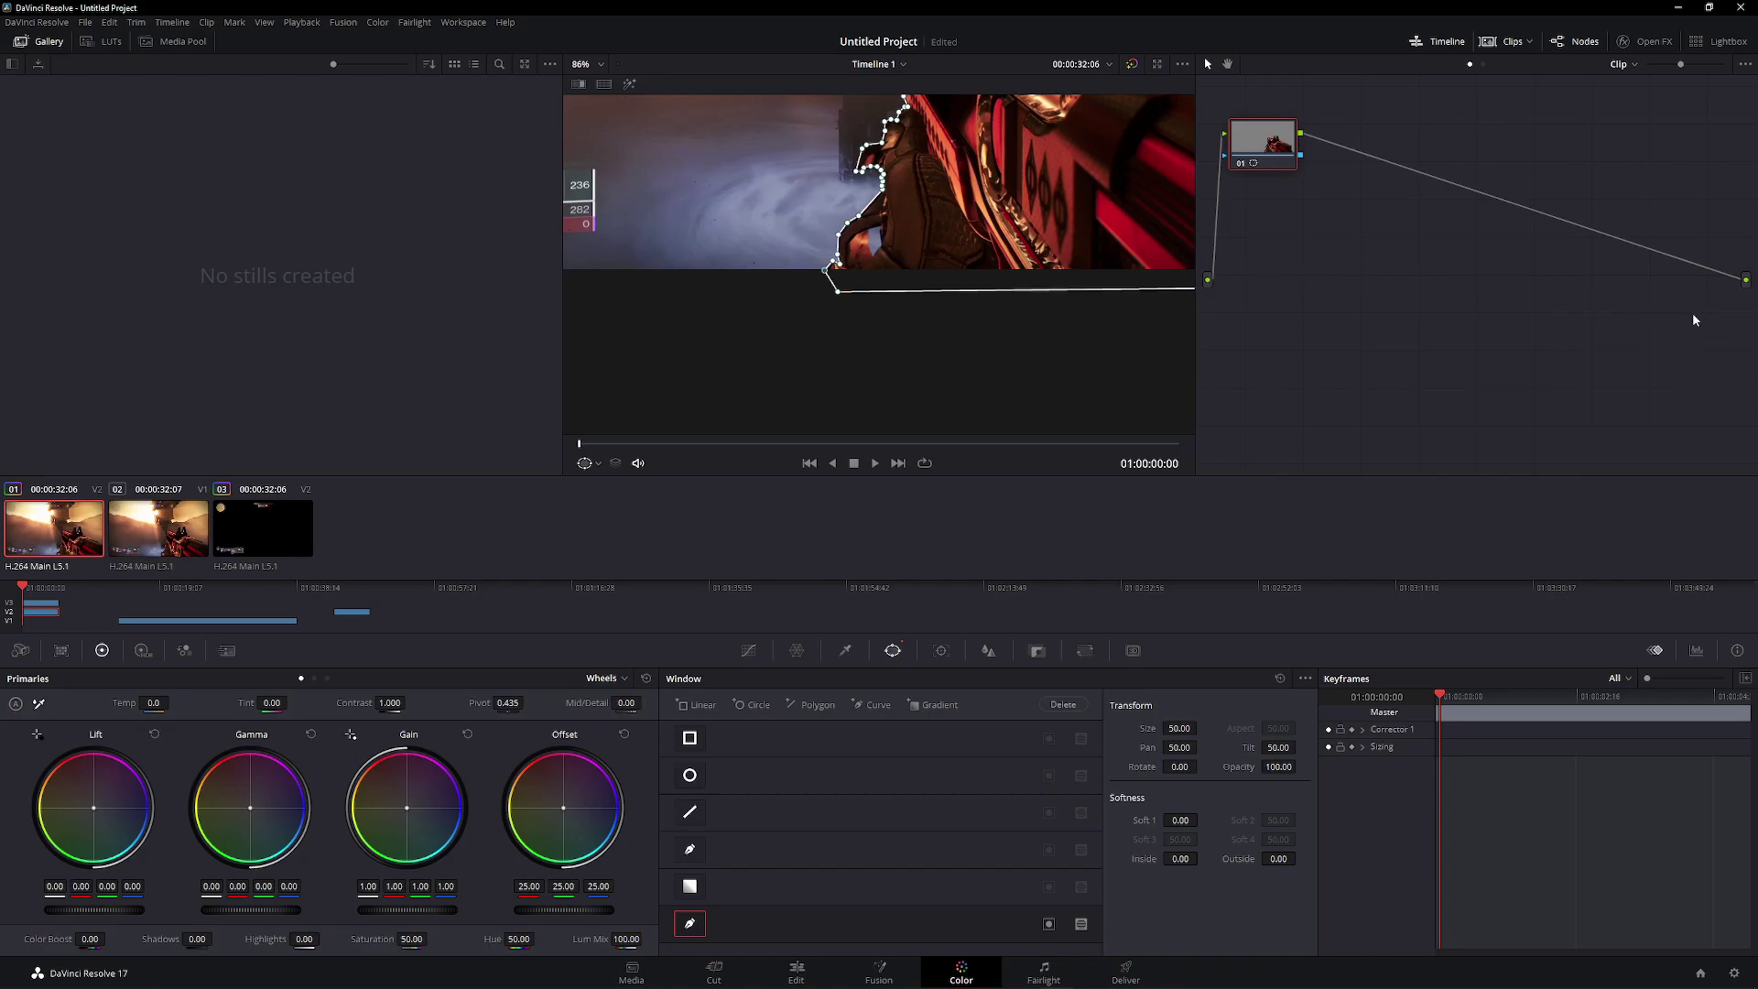
Add an alpha output for the gun freeze frame's node so only the gun is kept, and return to the Edit page
right_click(1695, 317)
left_click(1680, 374)
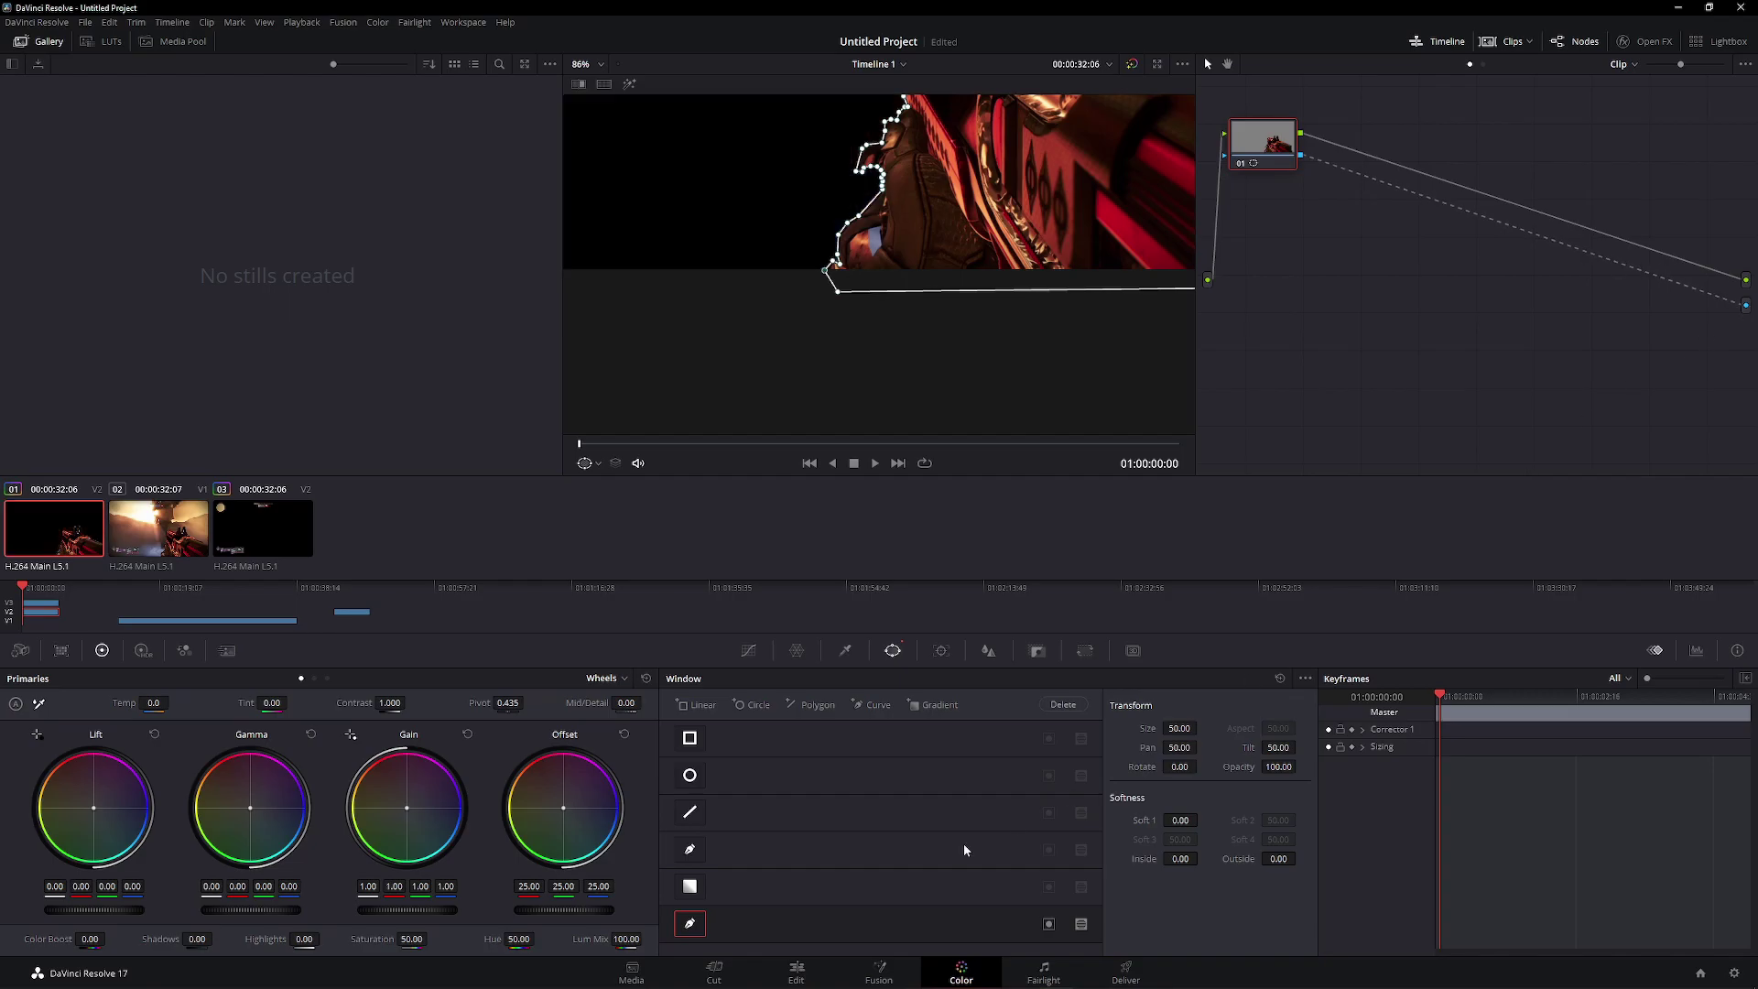
left_click(794, 972)
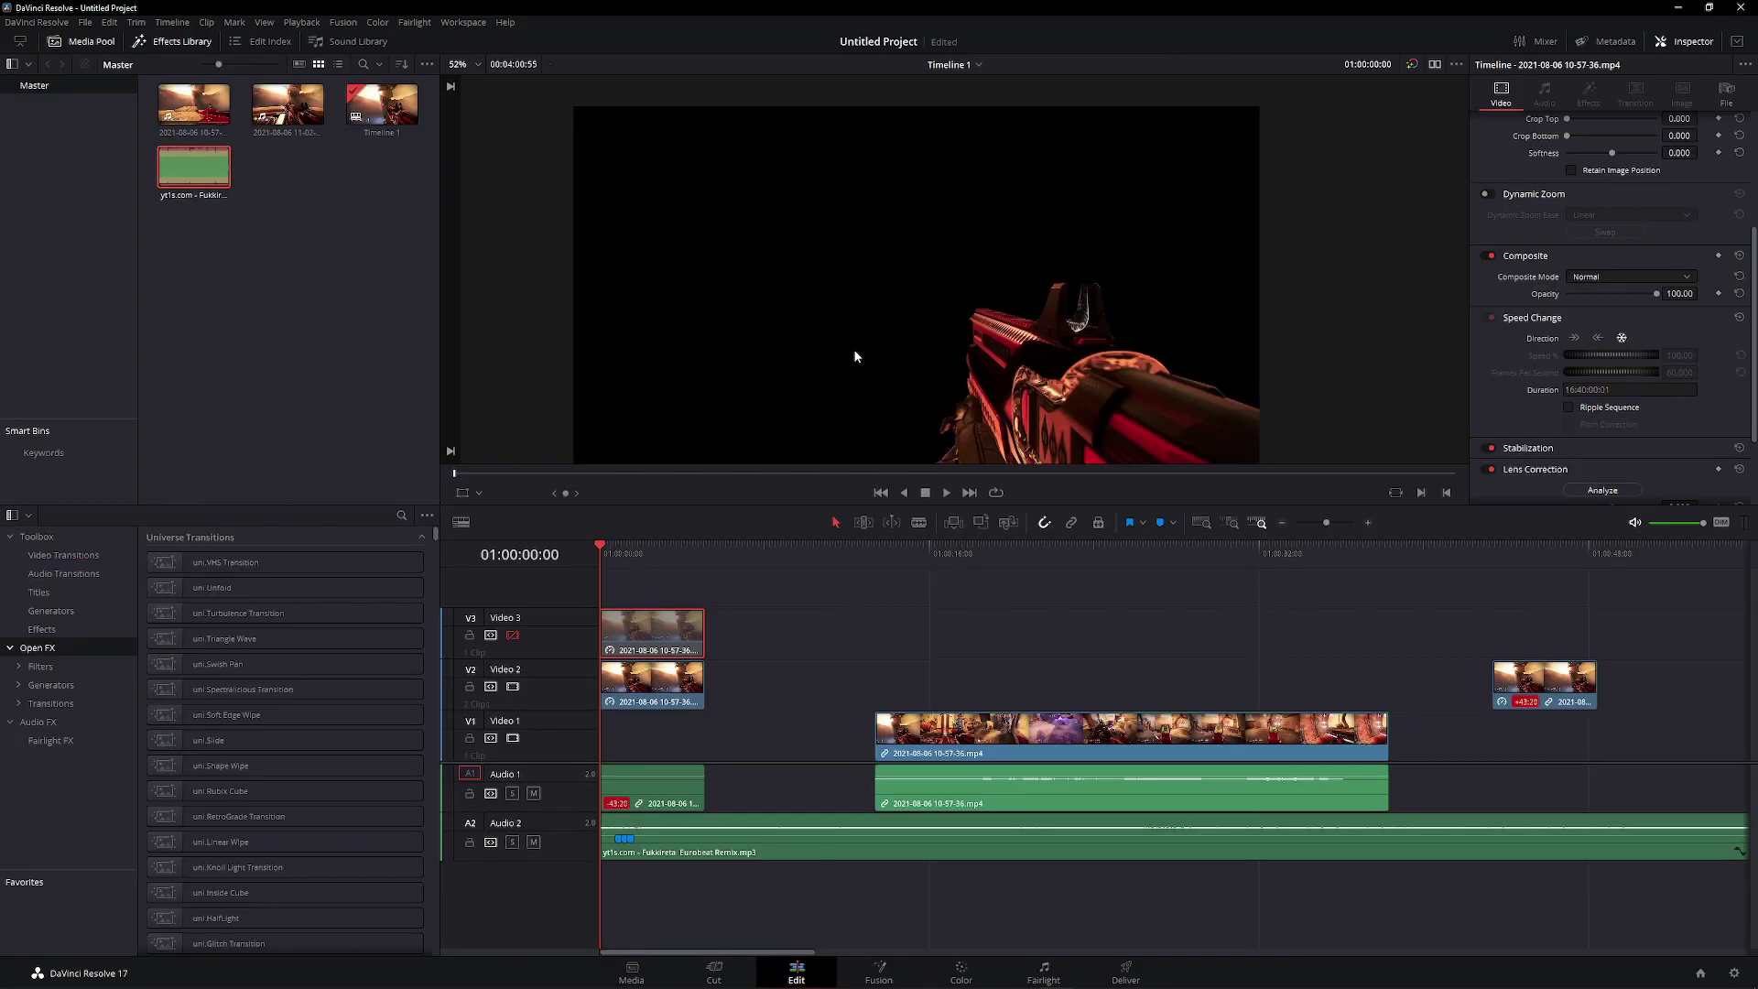
On the Color page, set the gun window's Soft 1, Inside and Outside softness to 0.20, and inspect the gun edges on the Edit page
left_click(959, 972)
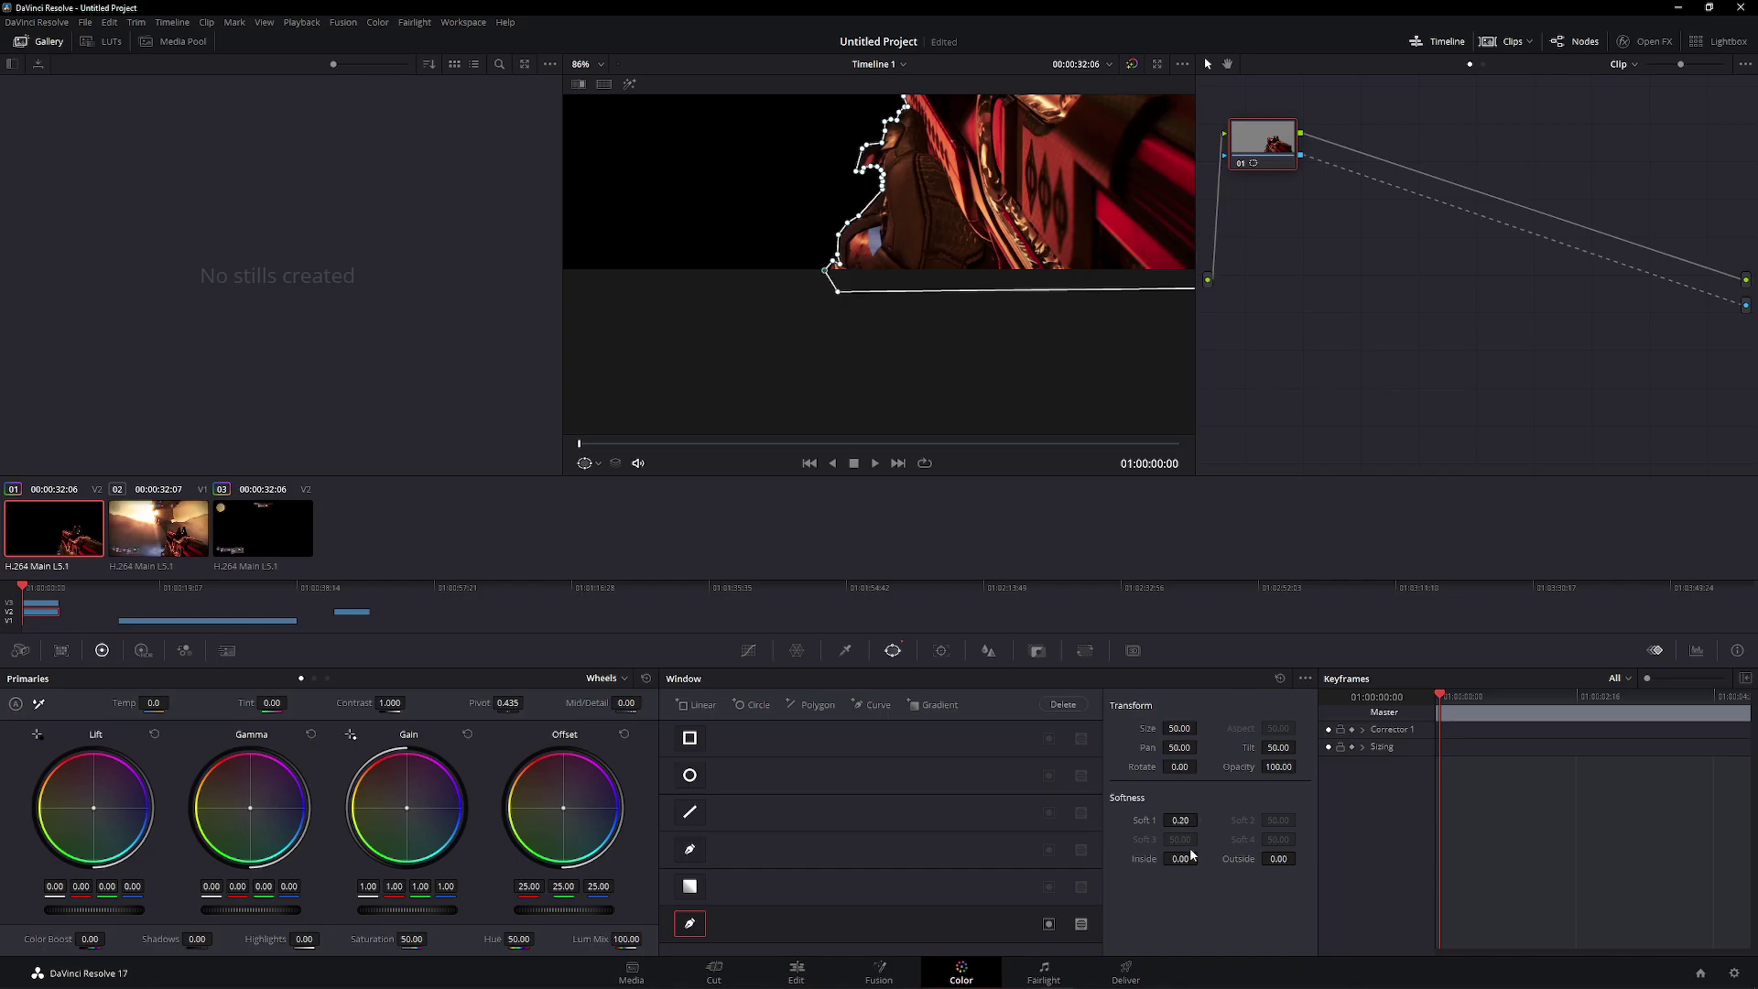
left_click_drag(1191, 852, 1233, 858)
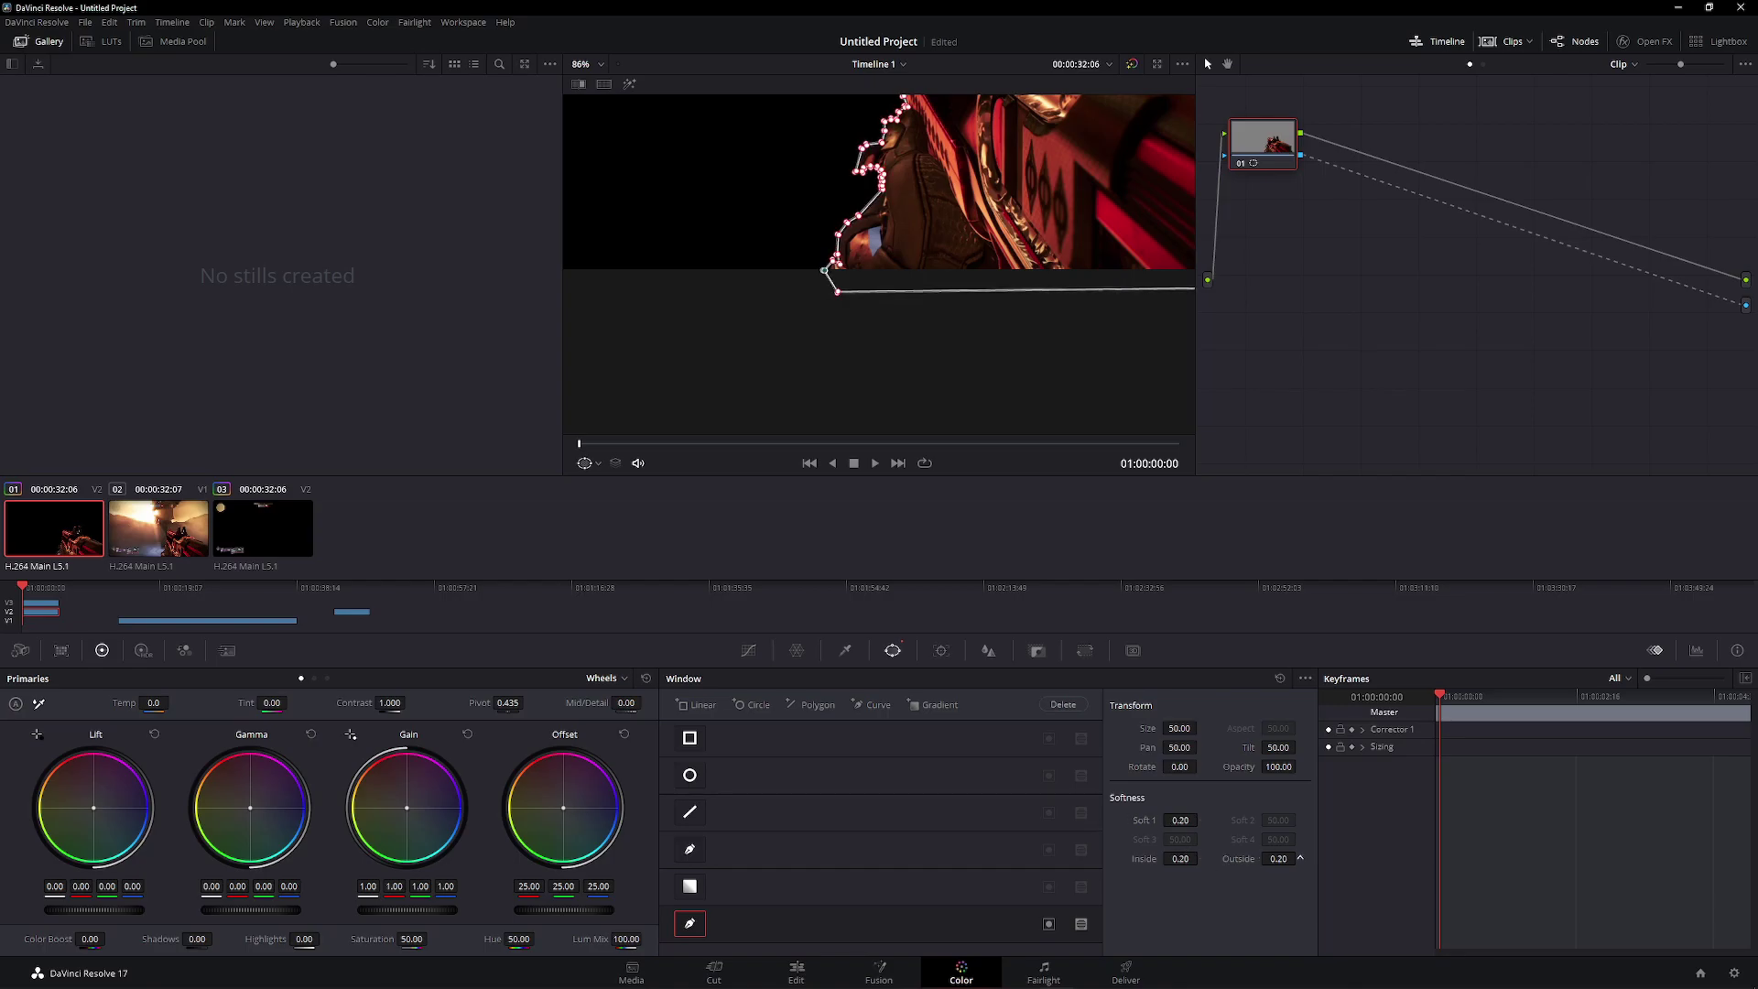
left_click(797, 972)
scroll(719, 190, "up", 5)
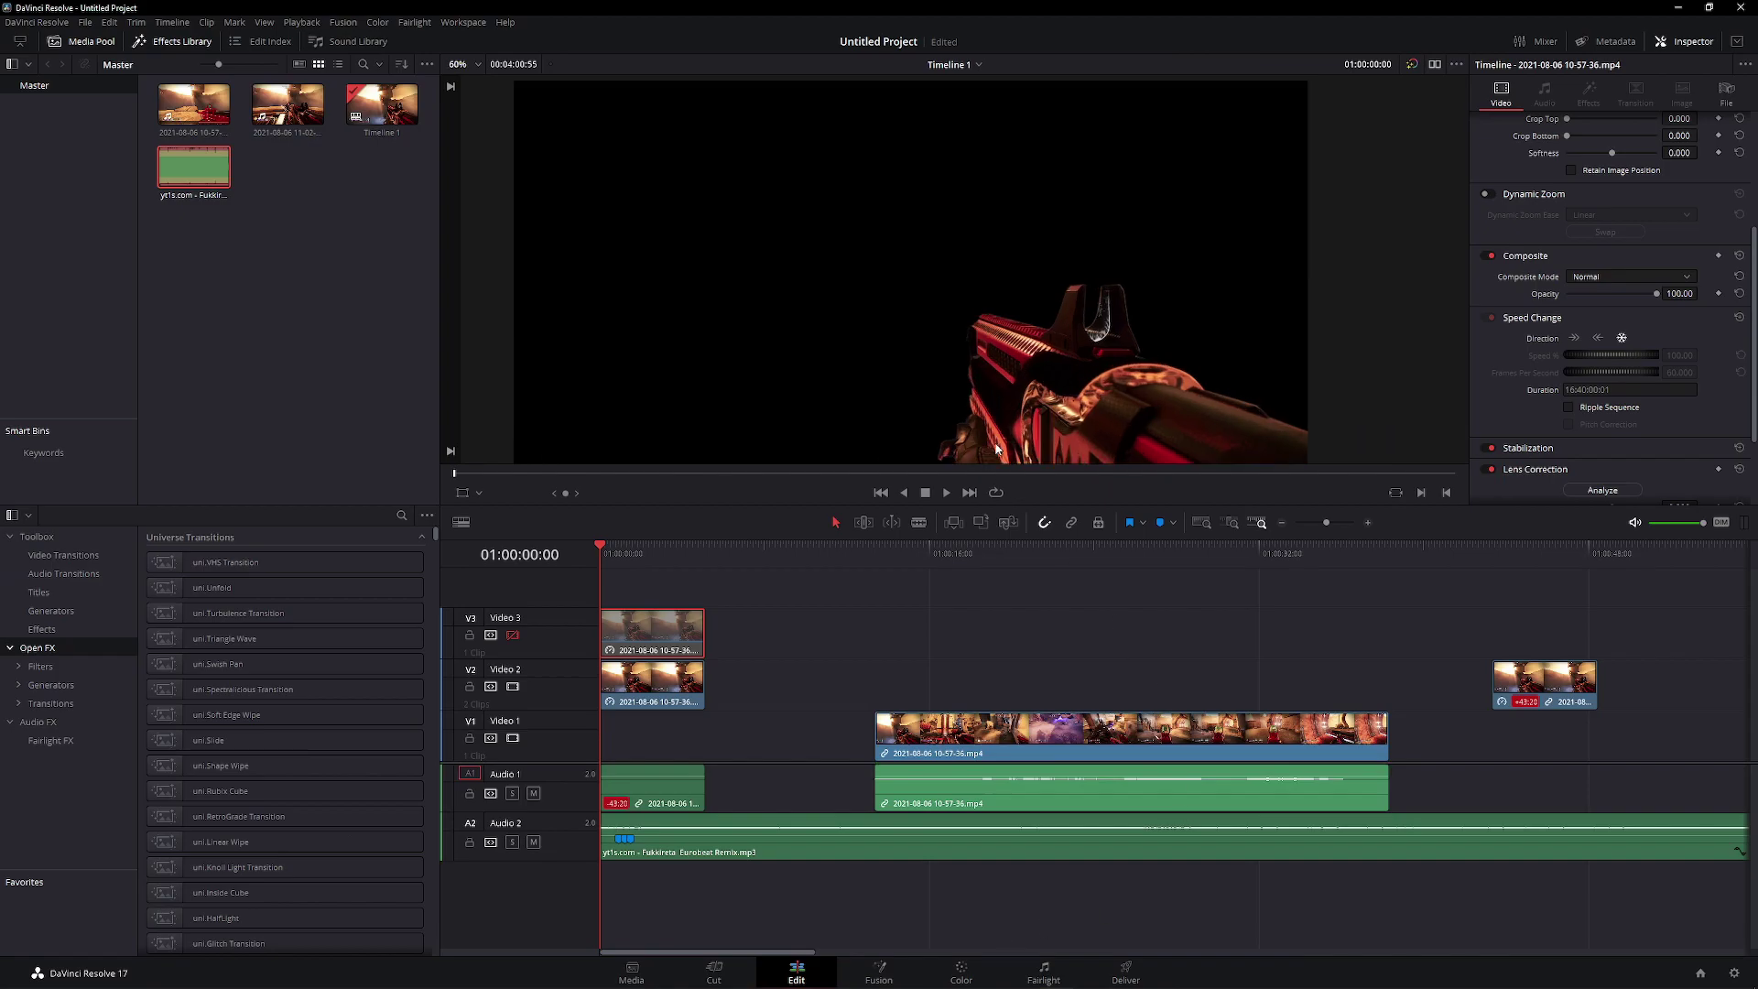
scroll(718, 190, "down", 6)
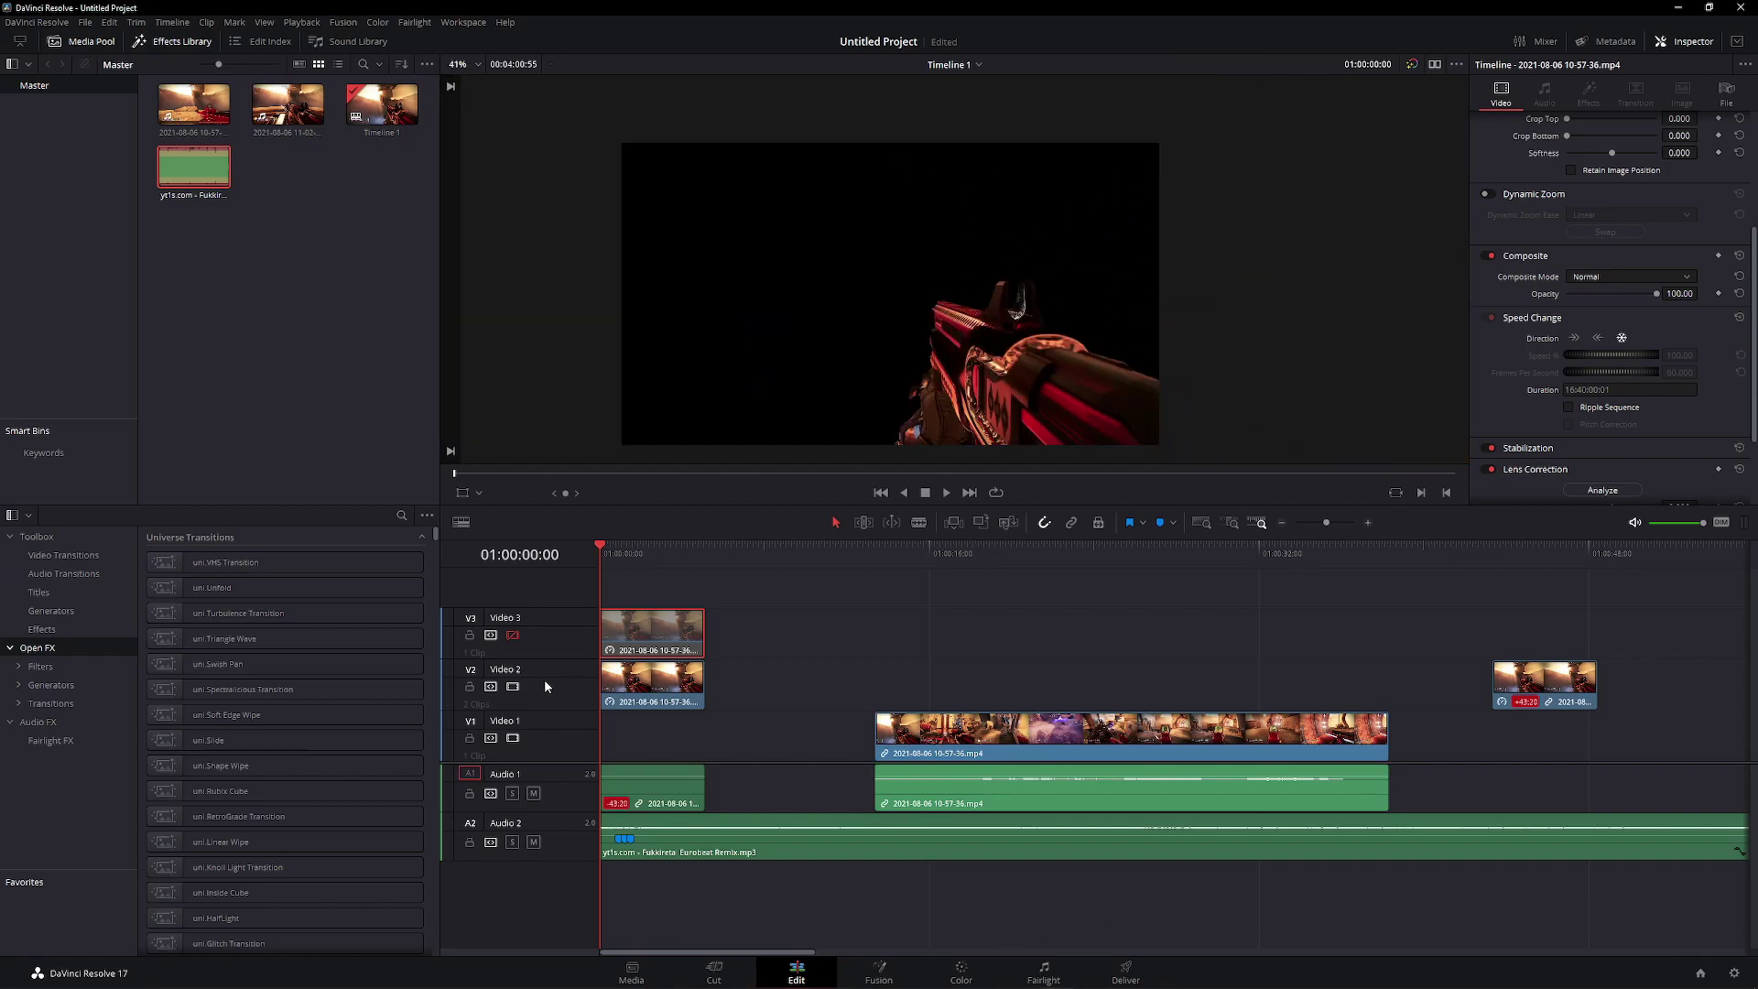
Re-enable Video 3, save the project, and move the gun freeze frame from Video 2 onto Video 3, ending where the gameplay clip starts
left_click(513, 635)
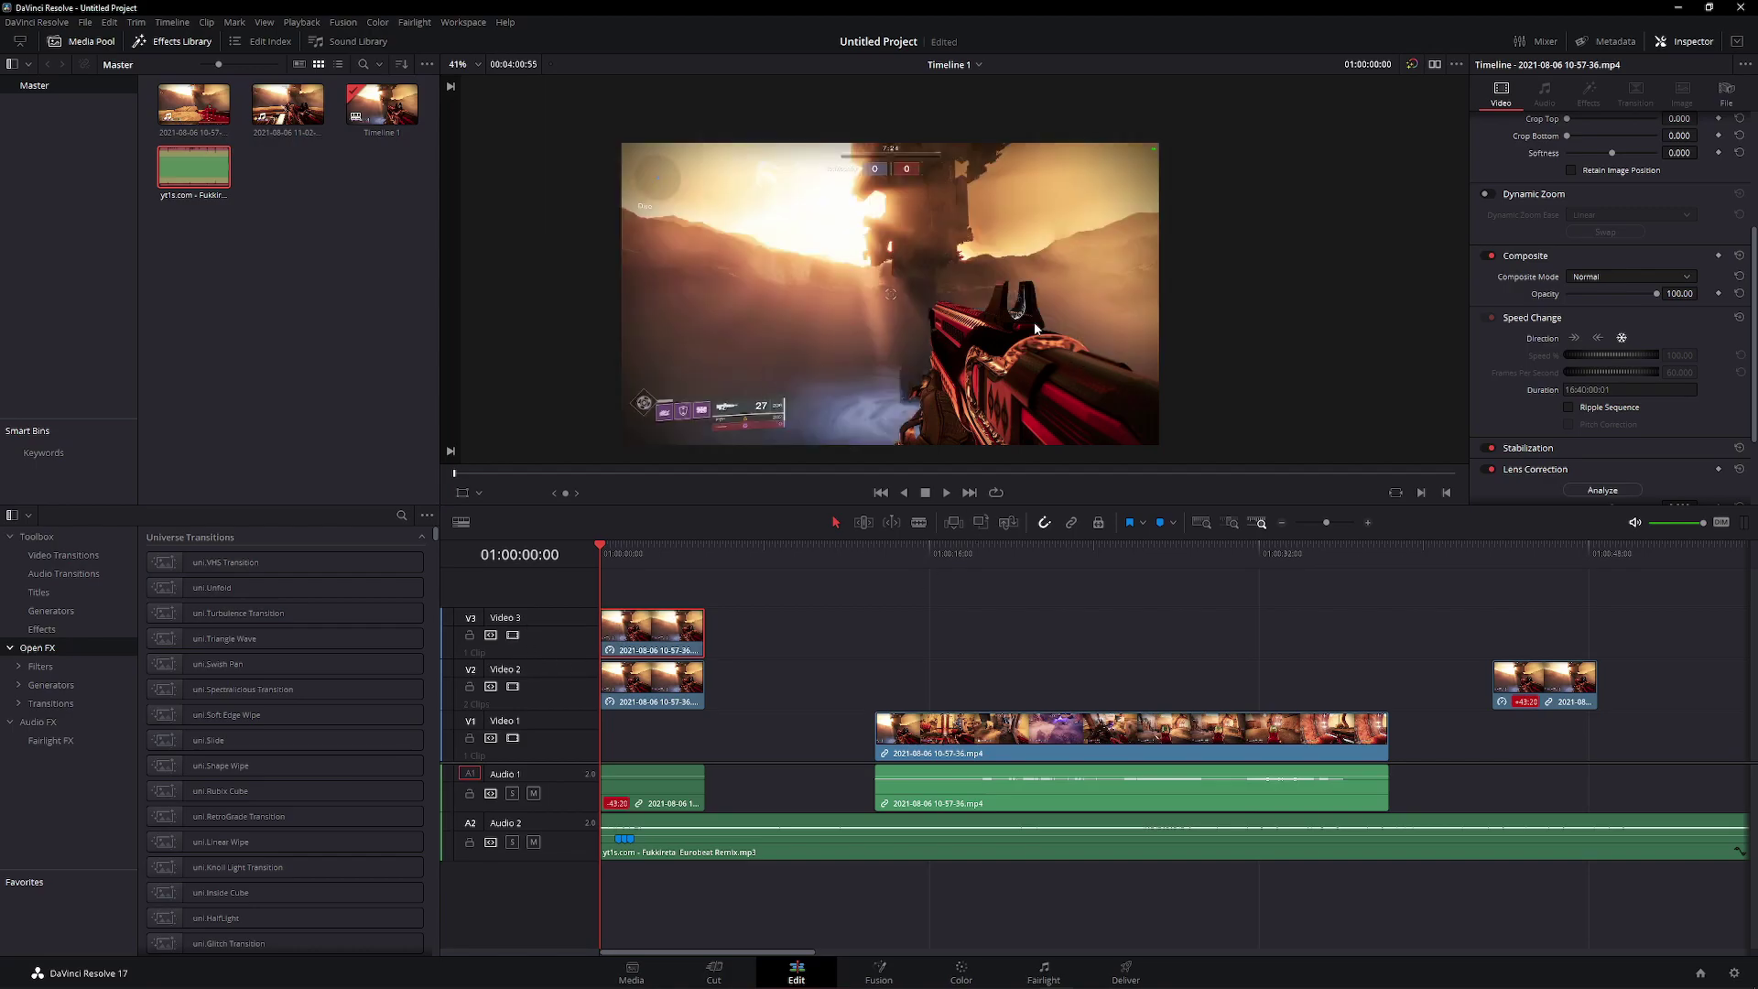
key("ctrl+s")
left_click_drag(666, 687, 842, 632)
On the Color page, give the first Video 3 freeze frame windows around the HUD elements and the gun plus an alpha output, and save
left_click(635, 654)
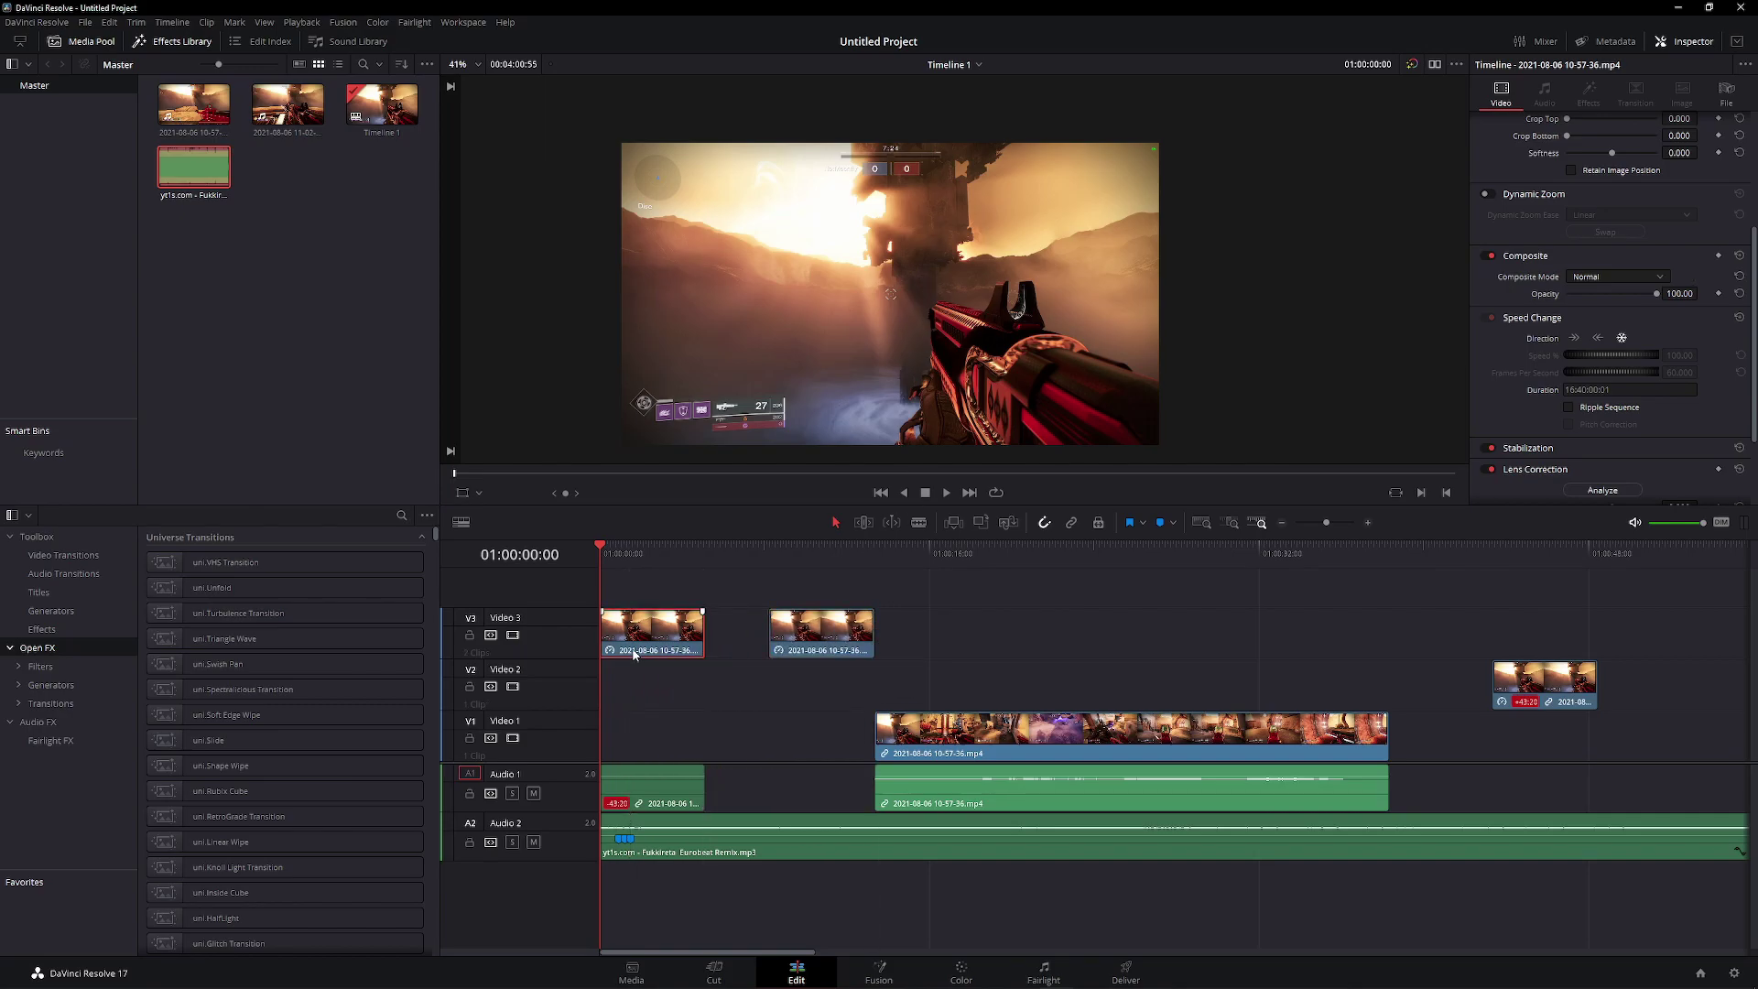
left_click(975, 978)
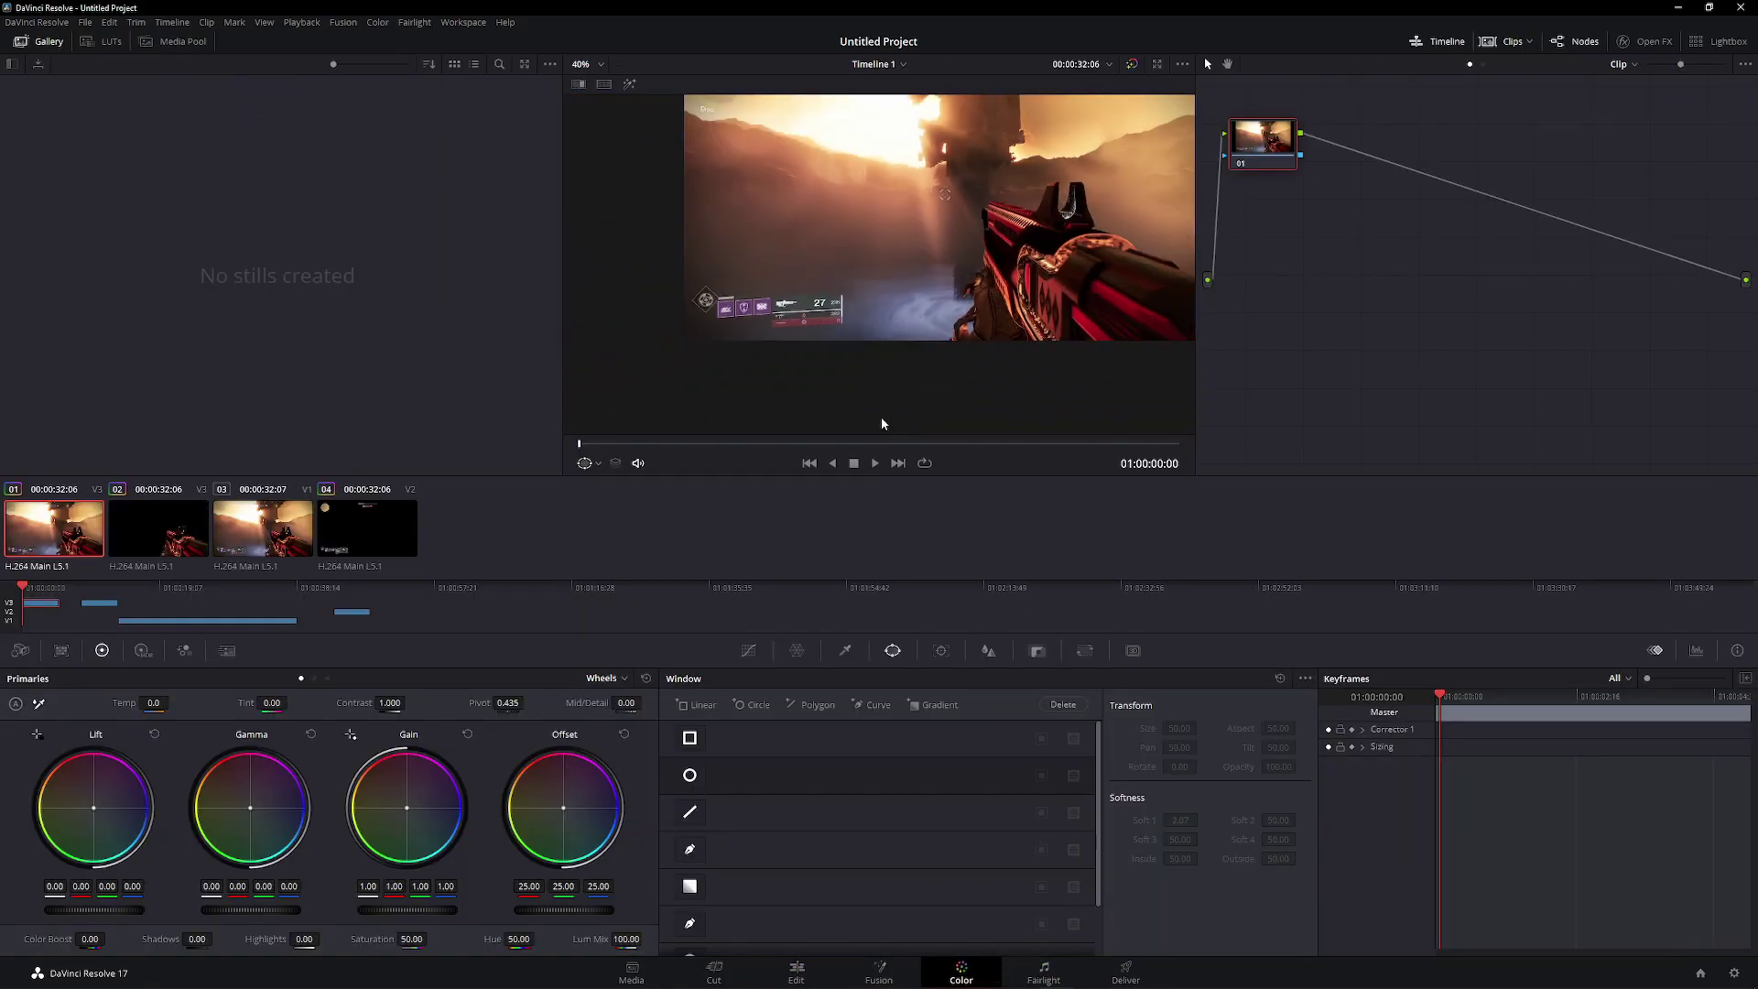
left_click(873, 705)
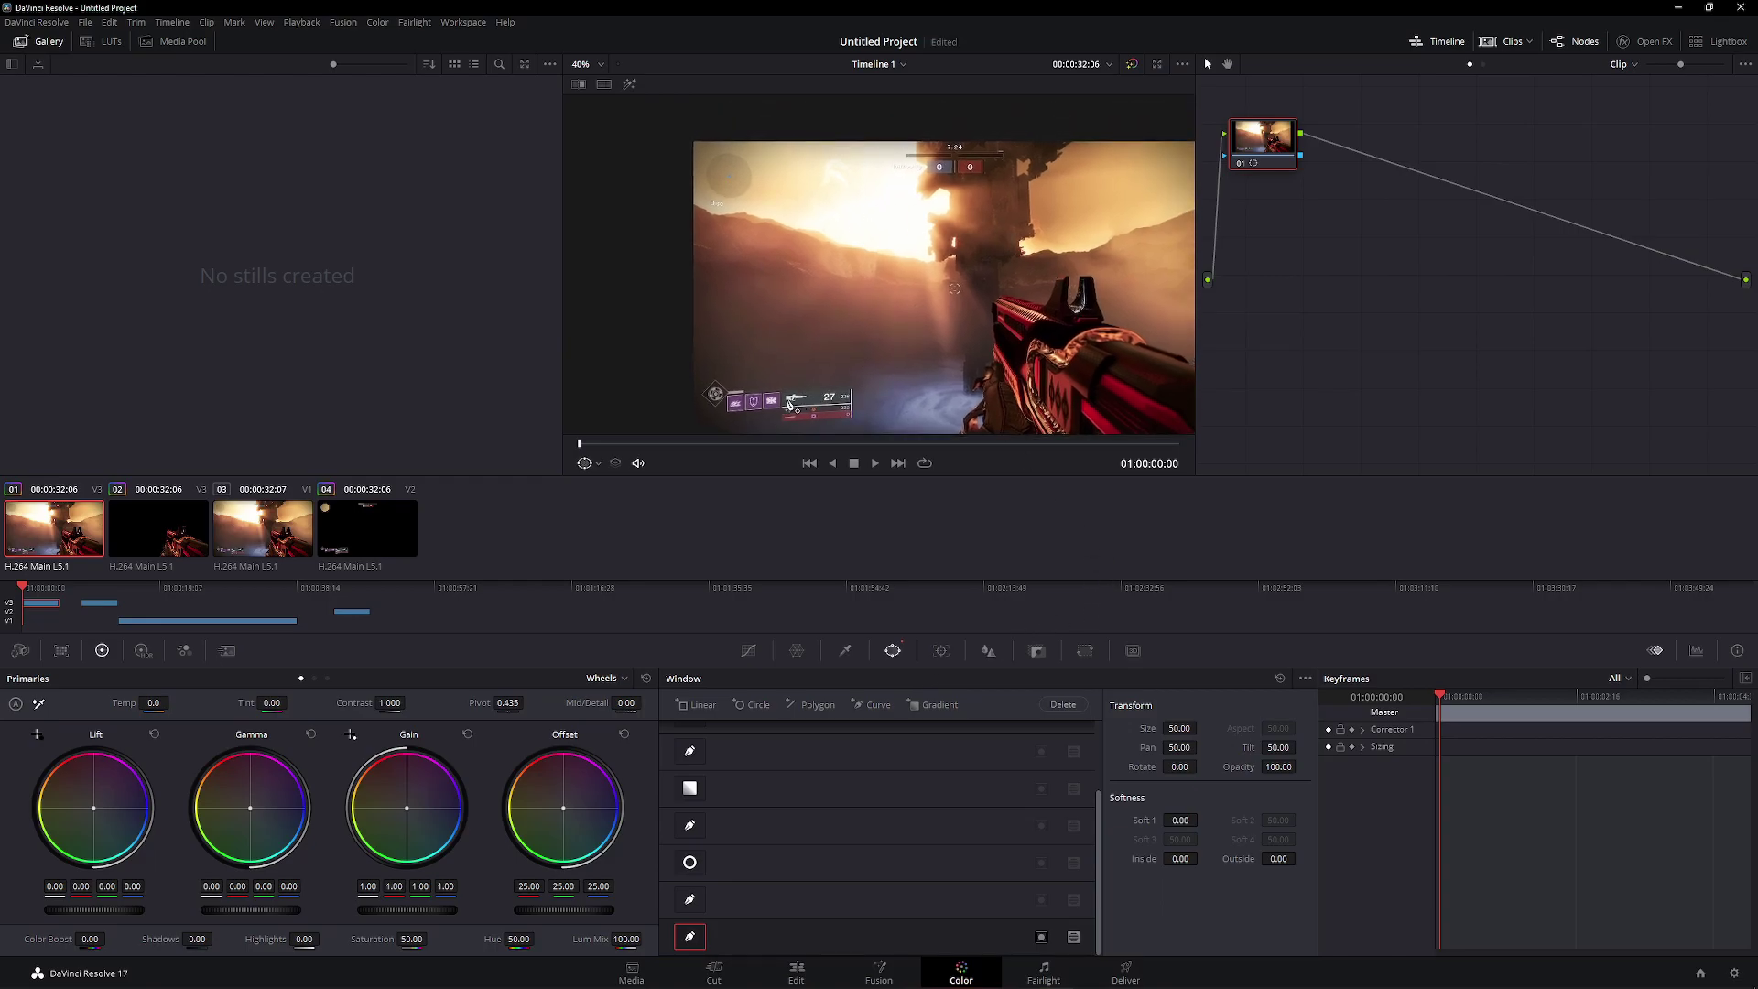
scroll(793, 403, "up", 4)
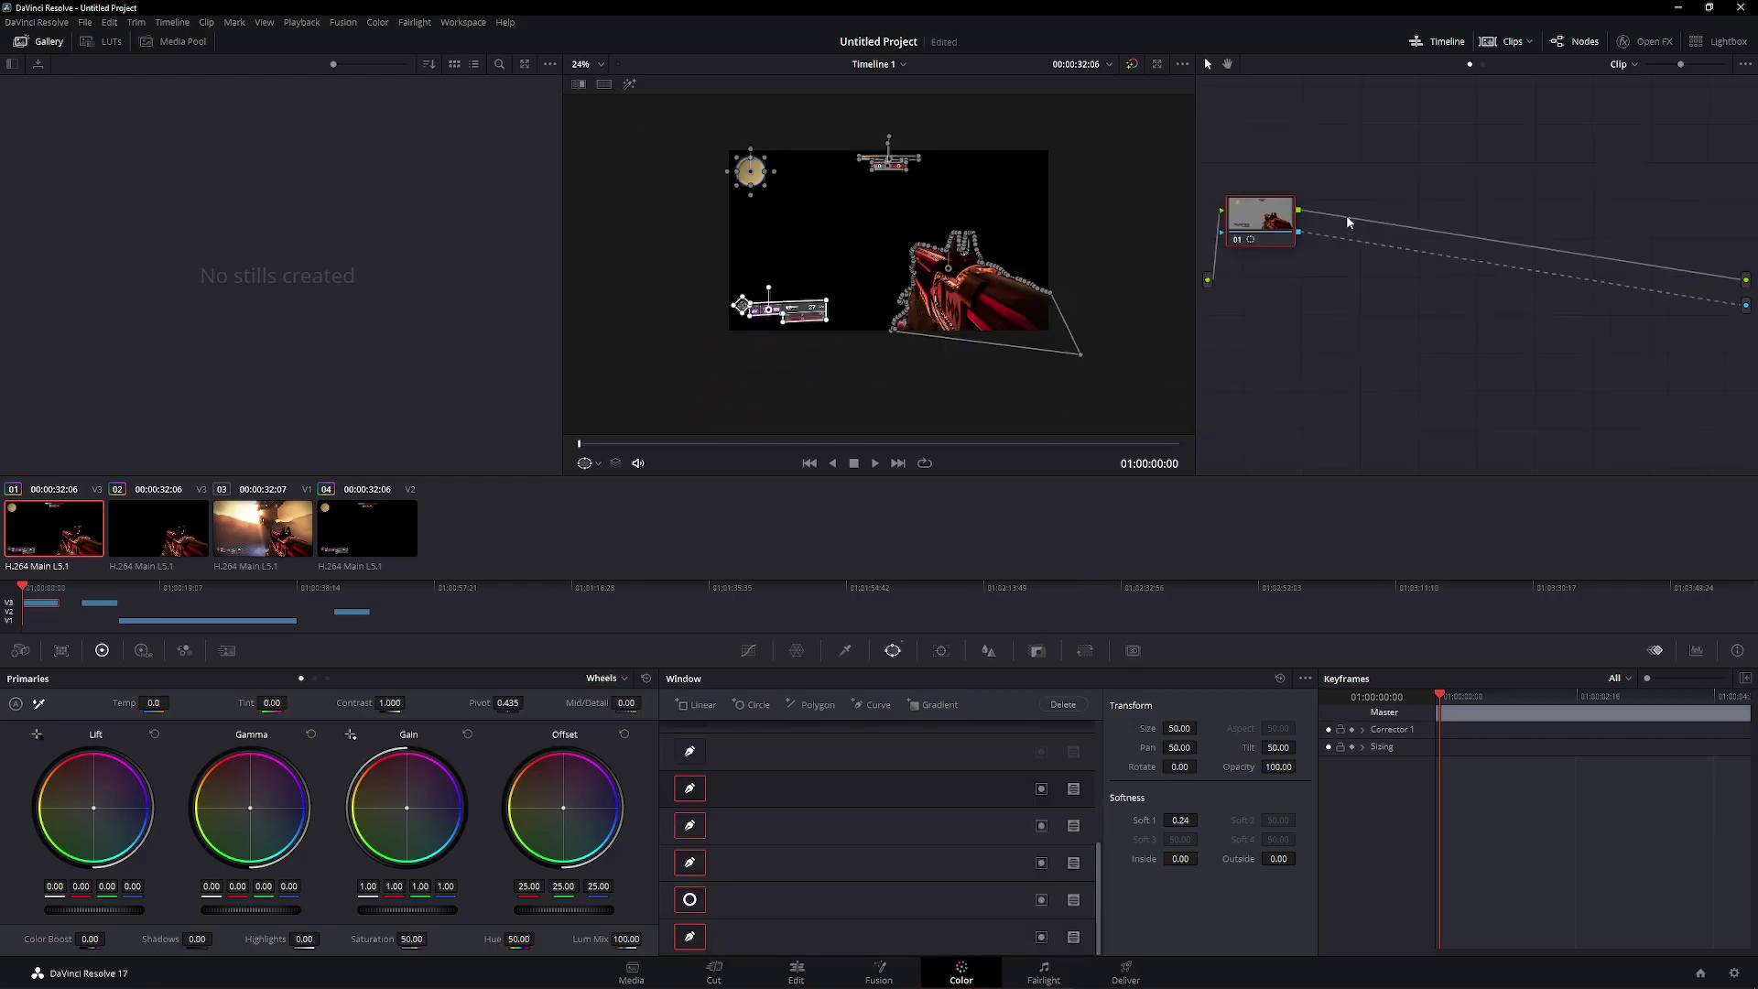
key("ctrl+s")
Invert the weapon-panel window and set the score-box, radar, gun and remaining windows to subtract, leaving only the background
left_click(1041, 789)
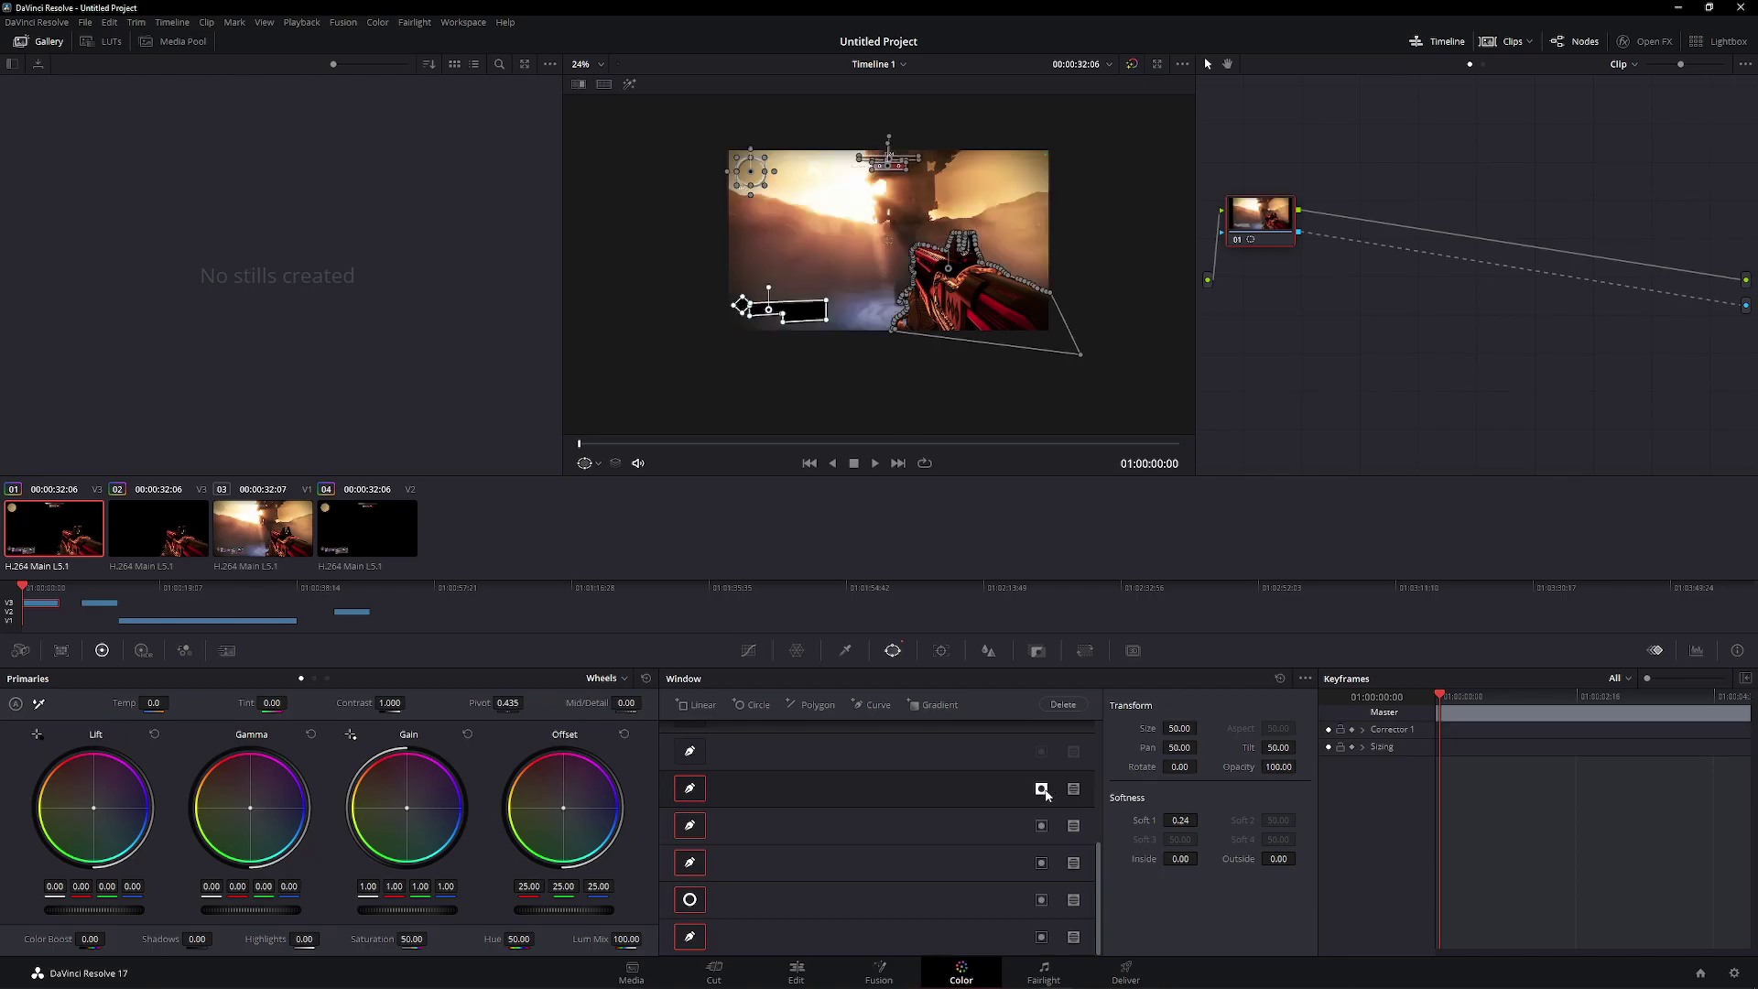
left_click(1074, 828)
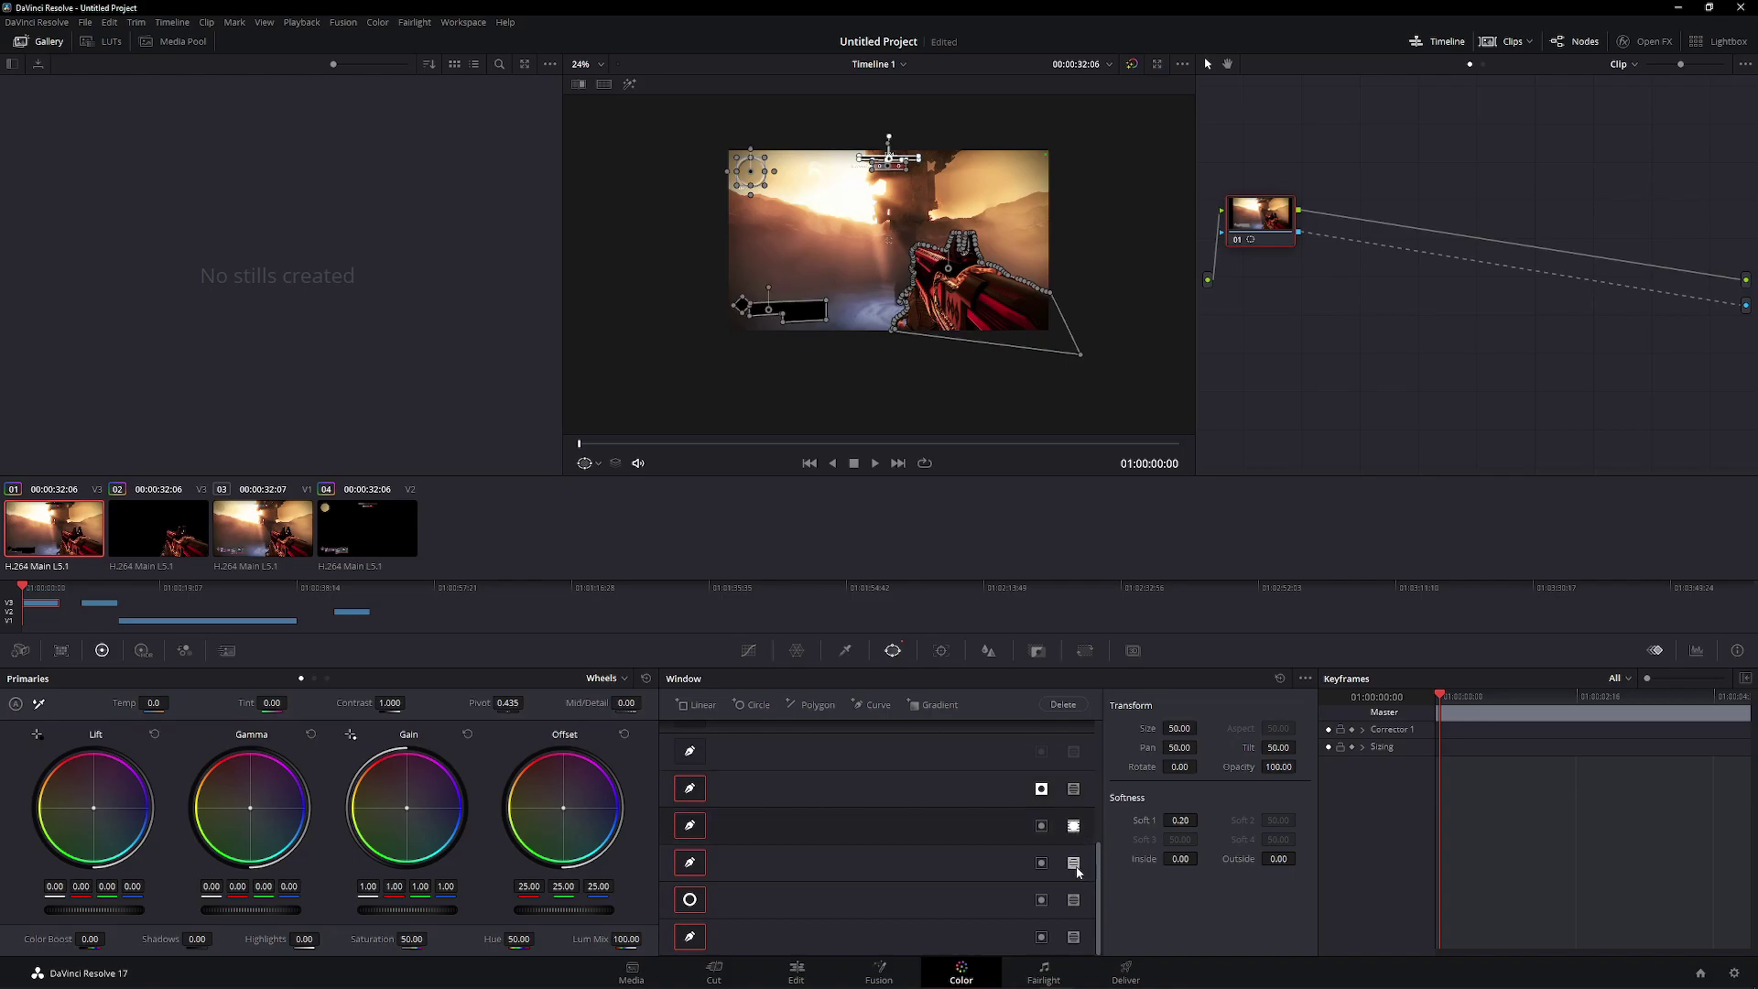
left_click(1074, 863)
left_click(1075, 901)
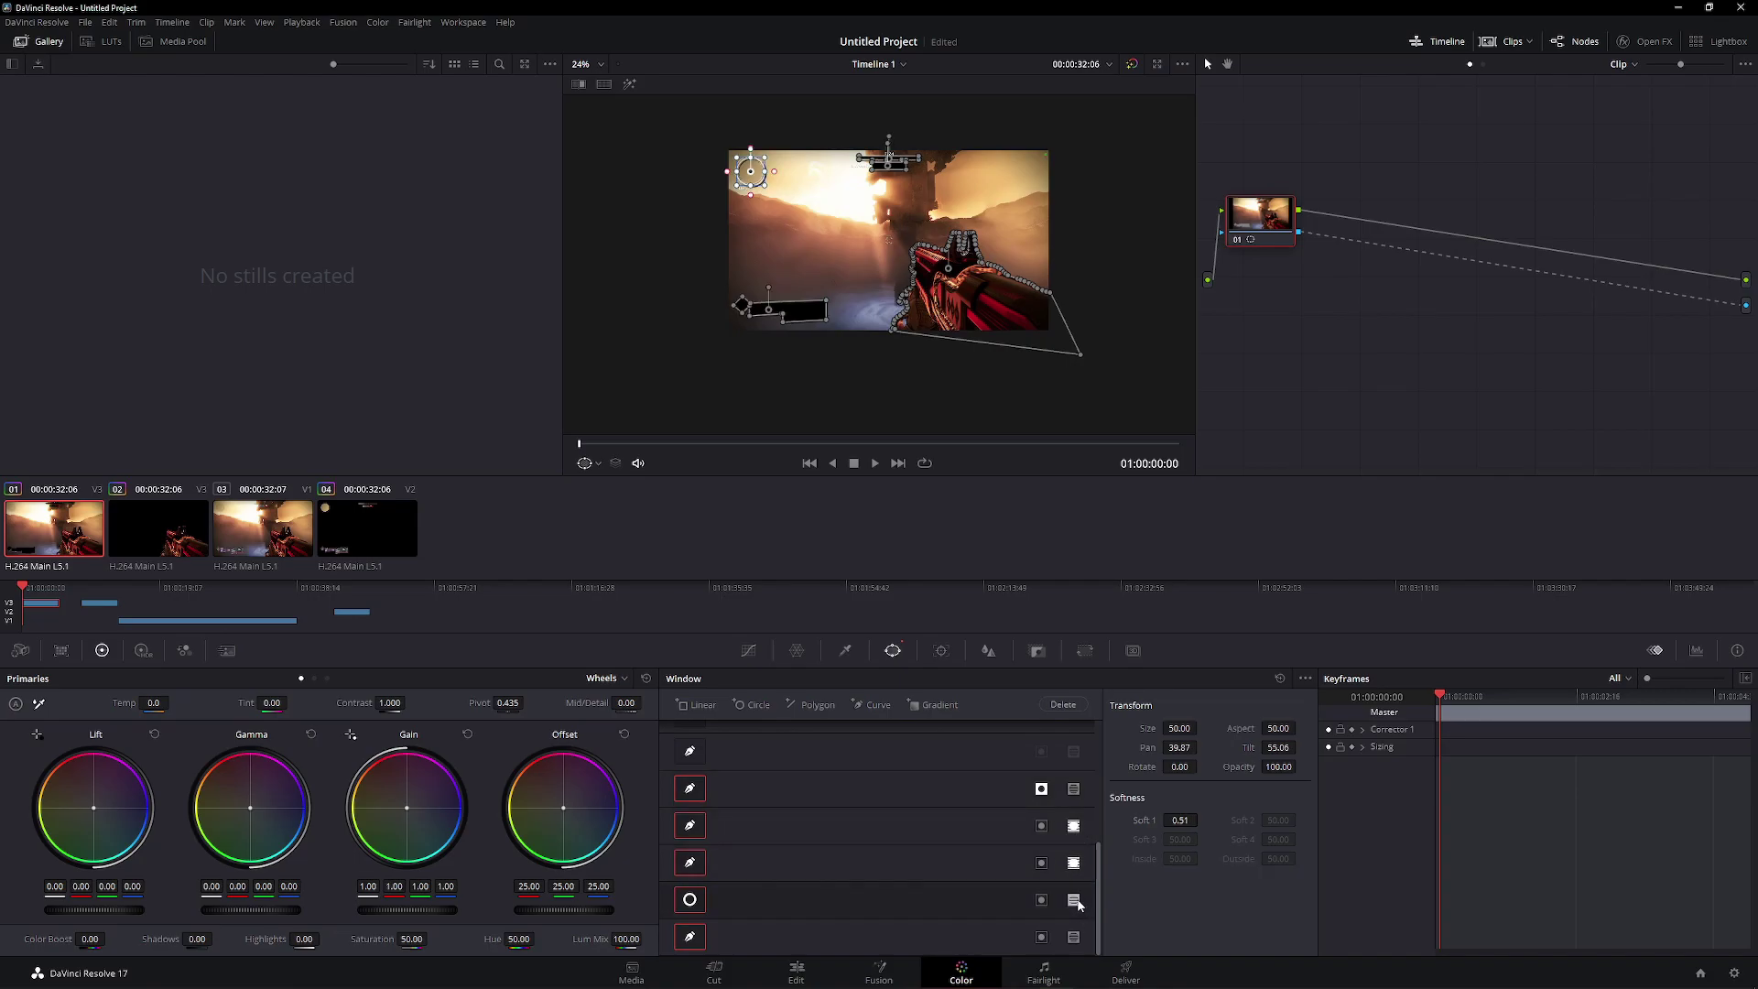
left_click(1075, 901)
left_click(1075, 938)
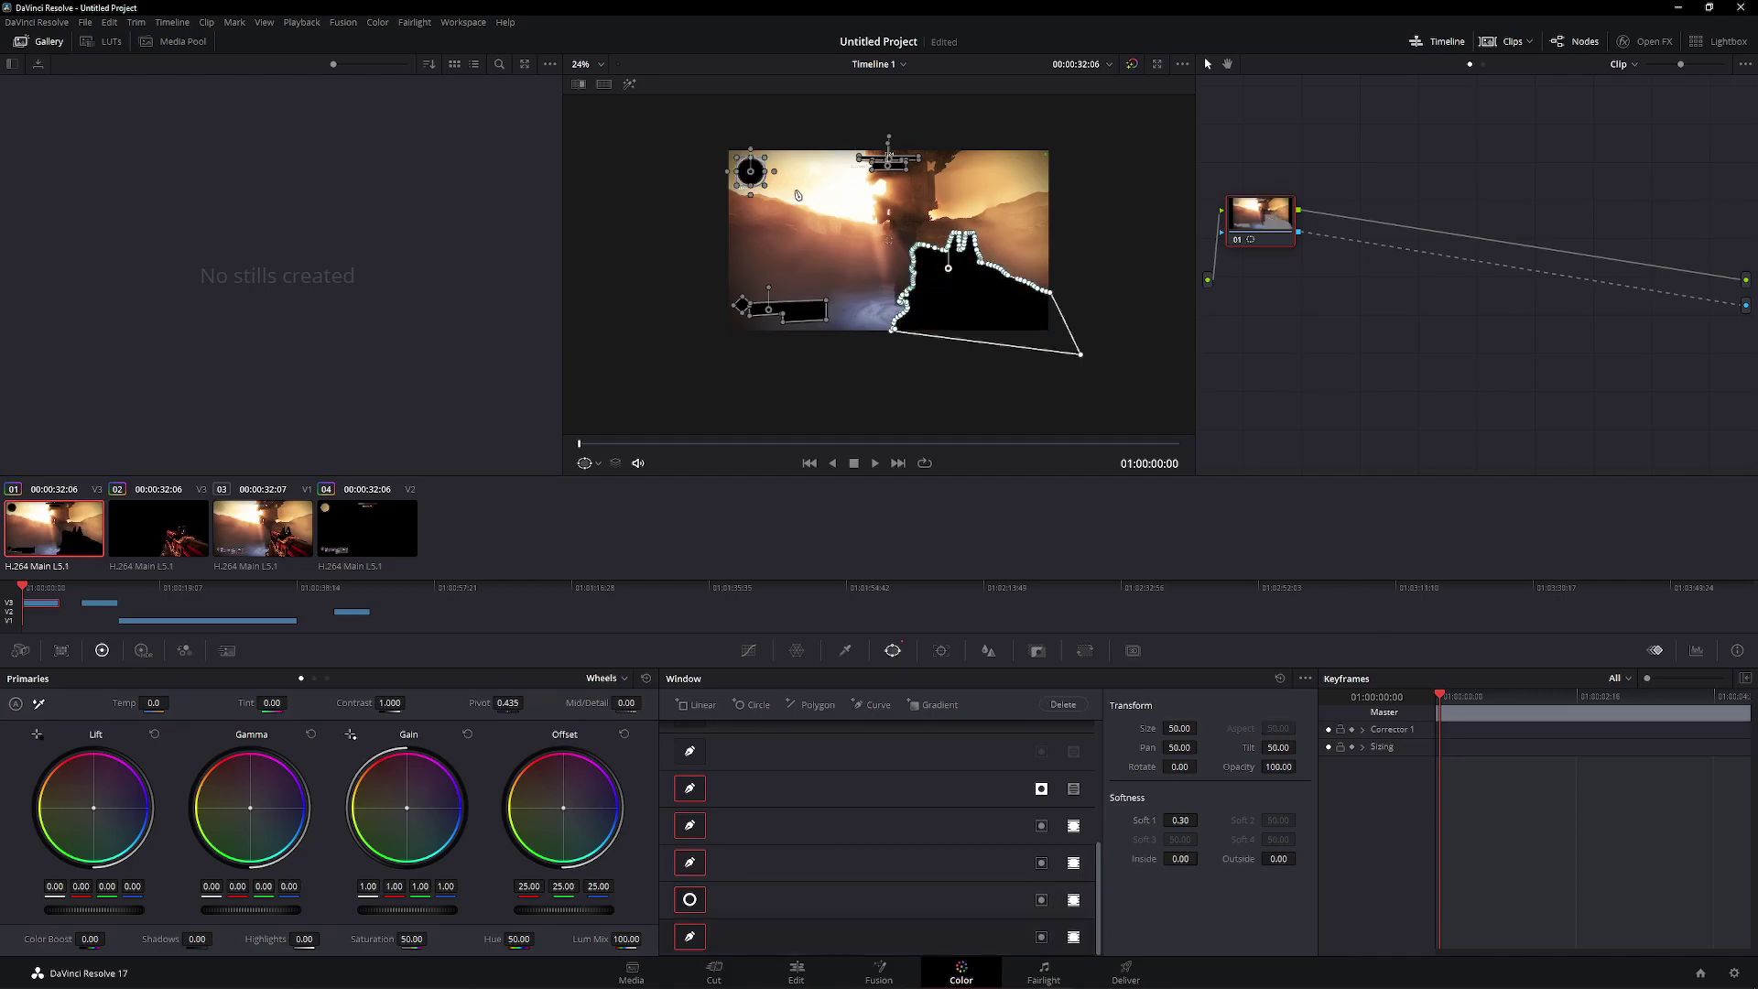
Turn off the on-screen window outlines in the viewer and inspect the background cutout
scroll(797, 195, "up", 5)
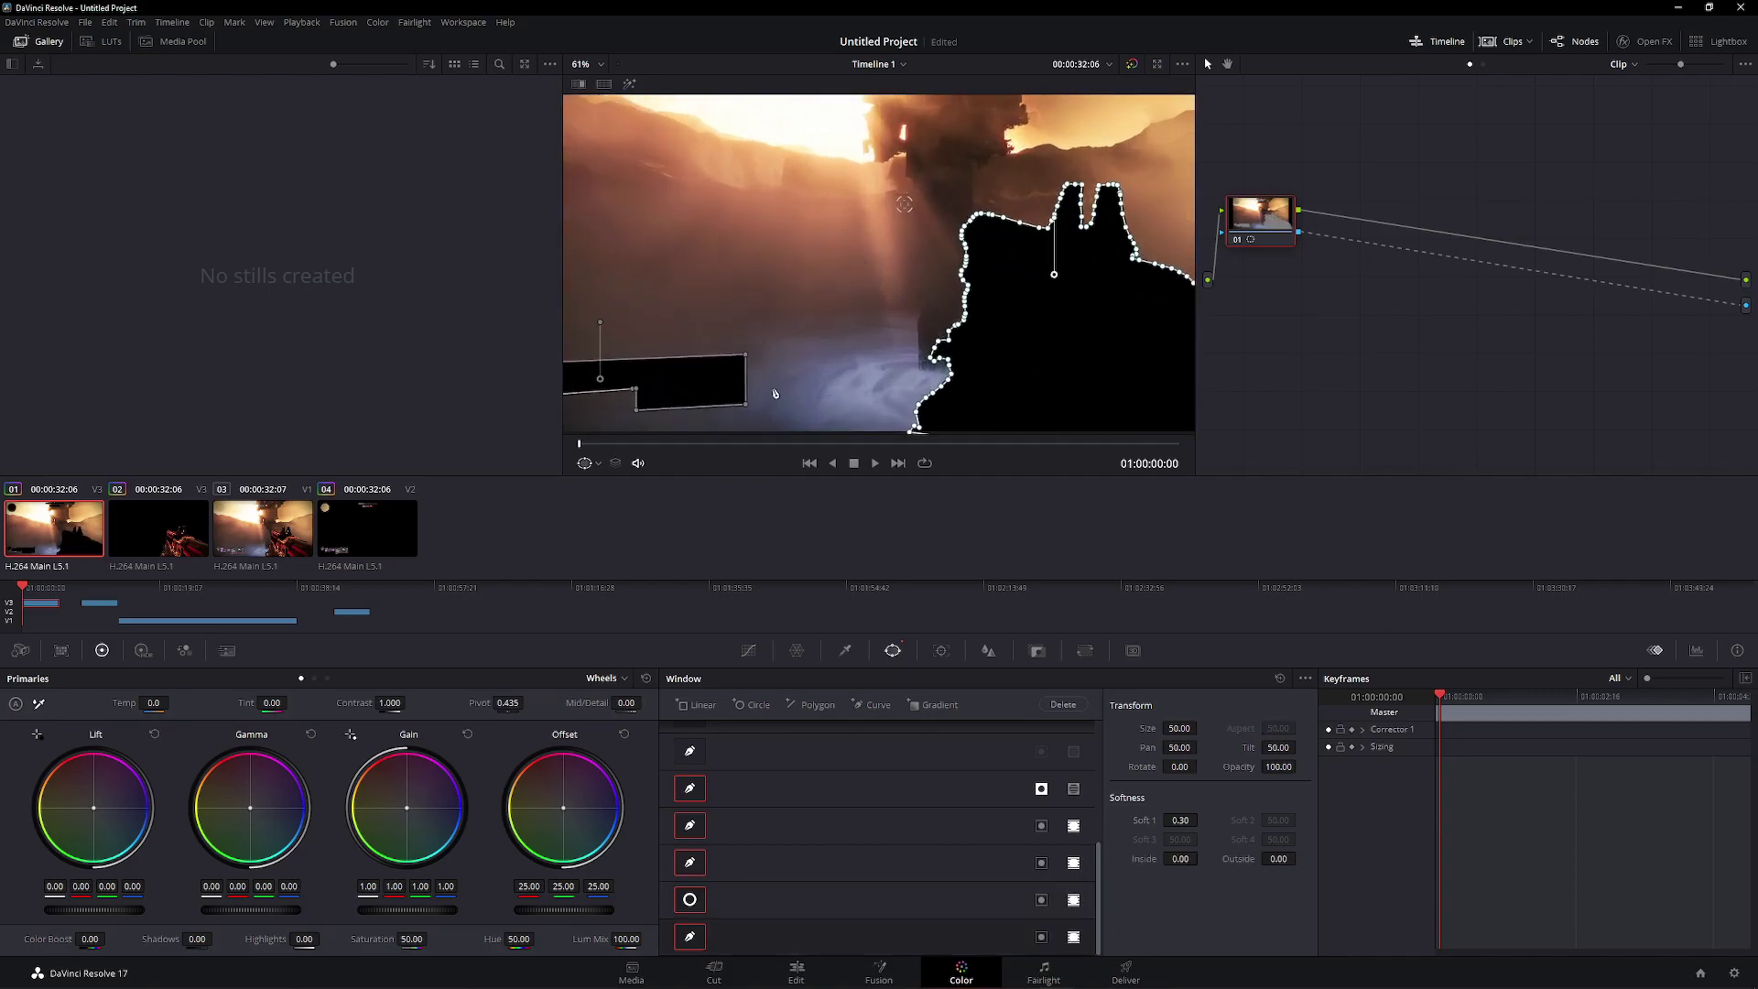
left_click(584, 463)
left_click(623, 490)
scroll(820, 266, "down", 5)
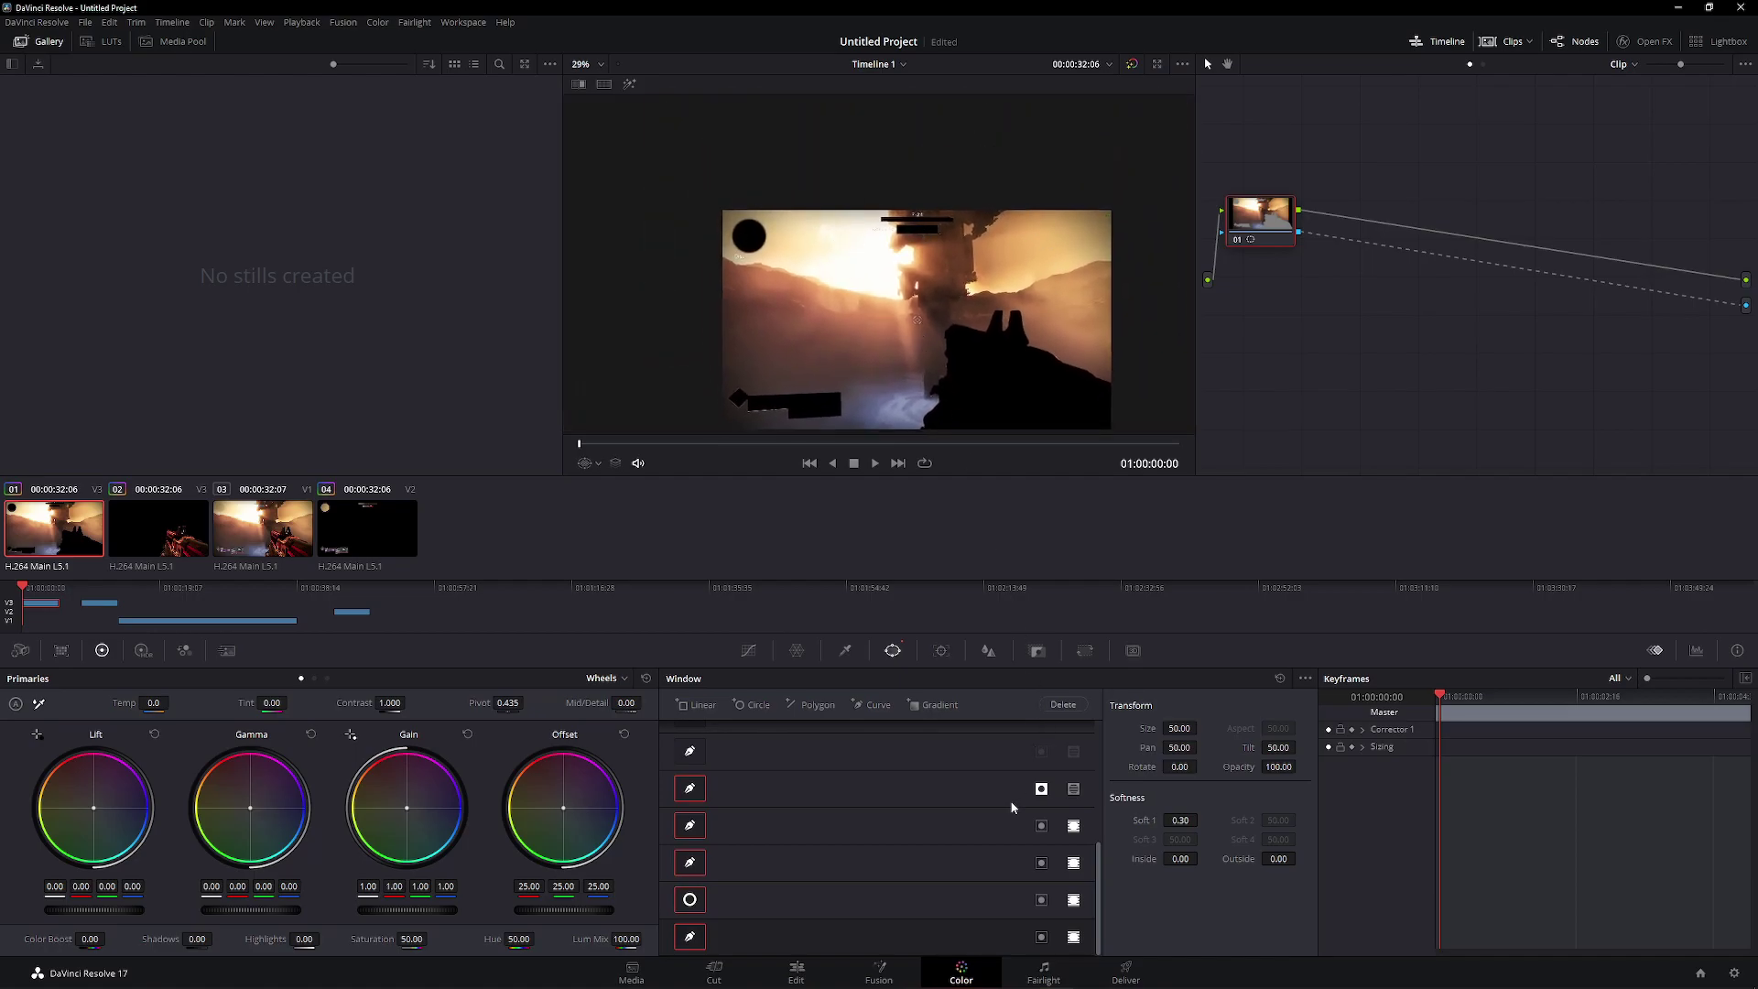
On the Edit page, stack the gun freeze frame on Video 2 and the HUD freeze frame on Video 1 at the timeline start
left_click(823, 970)
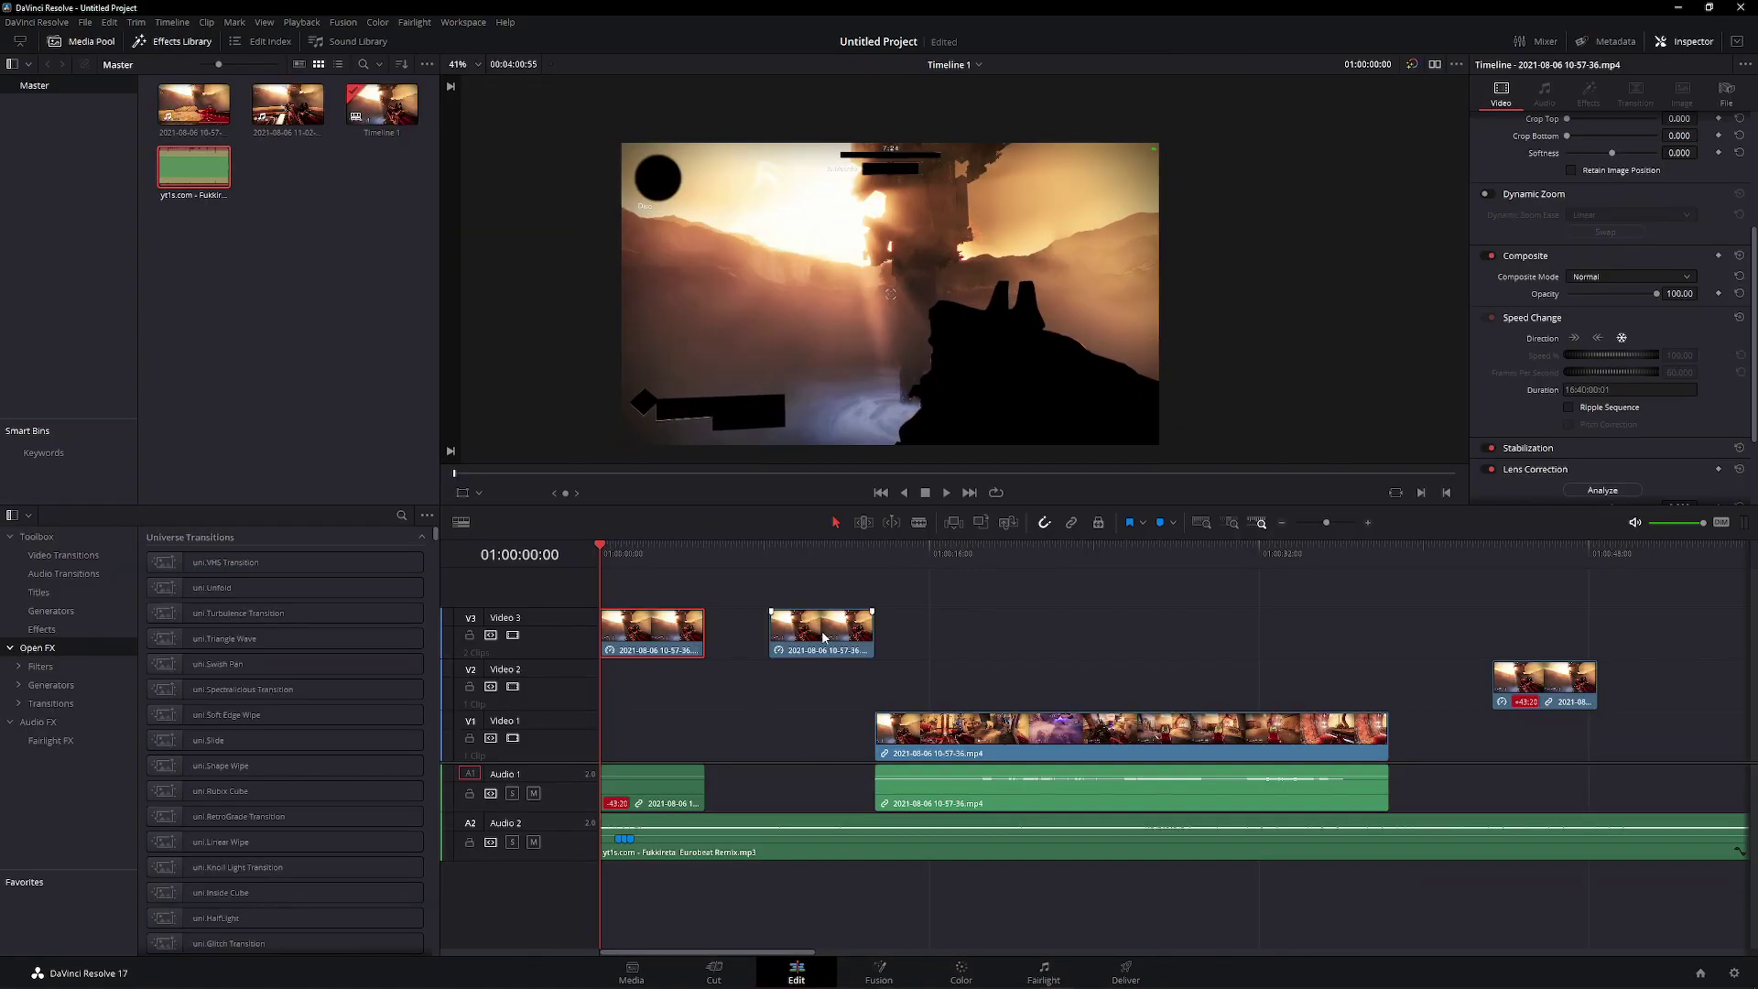
left_click_drag(824, 638, 654, 690)
left_click_drag(1383, 669, 646, 737)
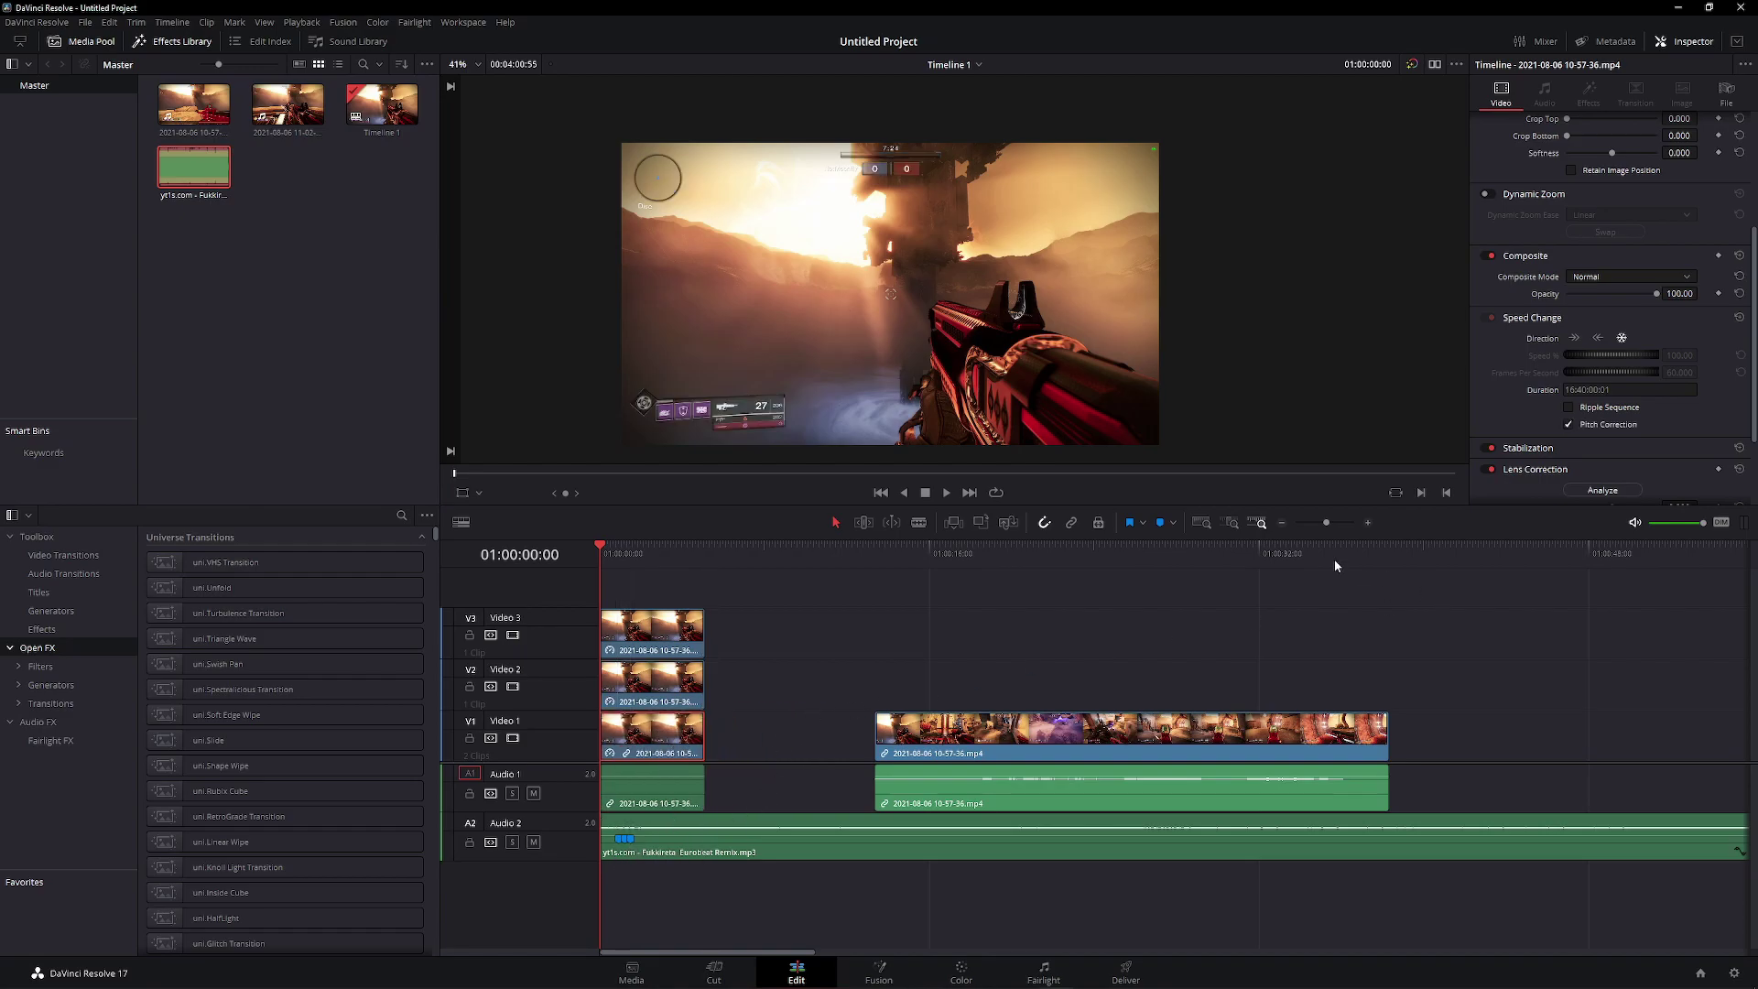
Slide the Video 2 and Video 3 freeze frames later in a staggered order, and delete the Audio 1 clip under the HUD freeze frame
left_click_drag(1326, 522, 1337, 522)
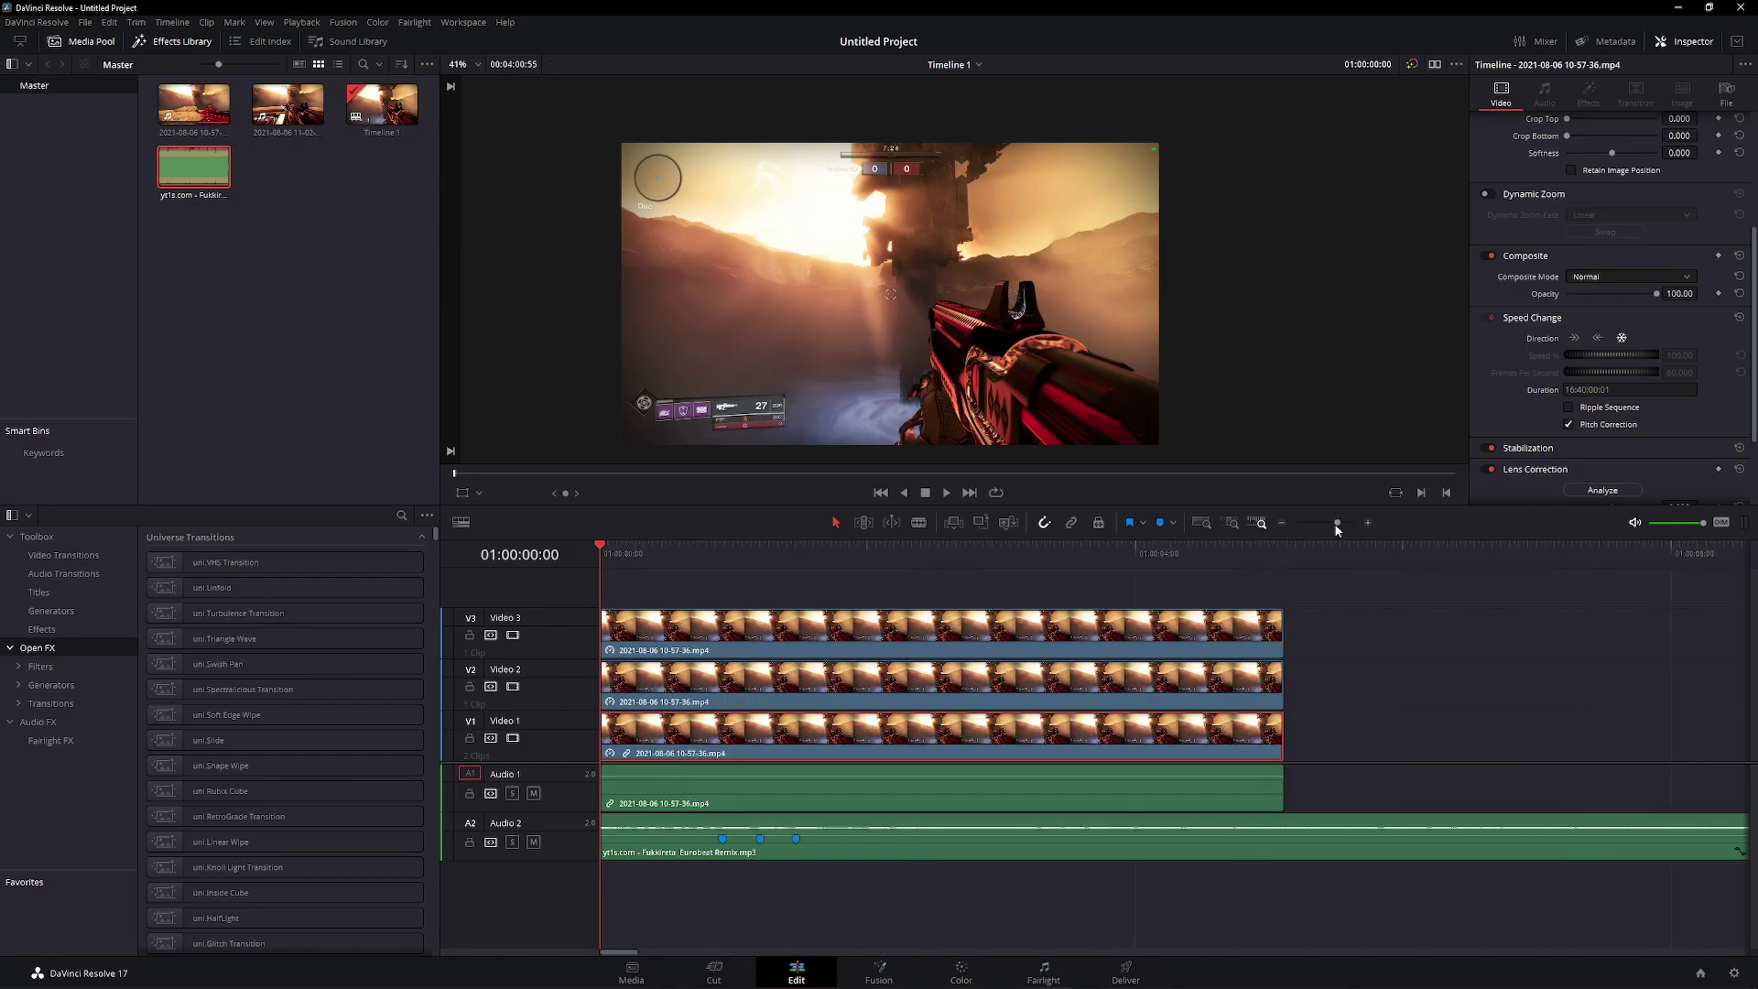
left_click_drag(773, 688, 1058, 691)
left_click_drag(904, 632, 1227, 631)
left_click(863, 791)
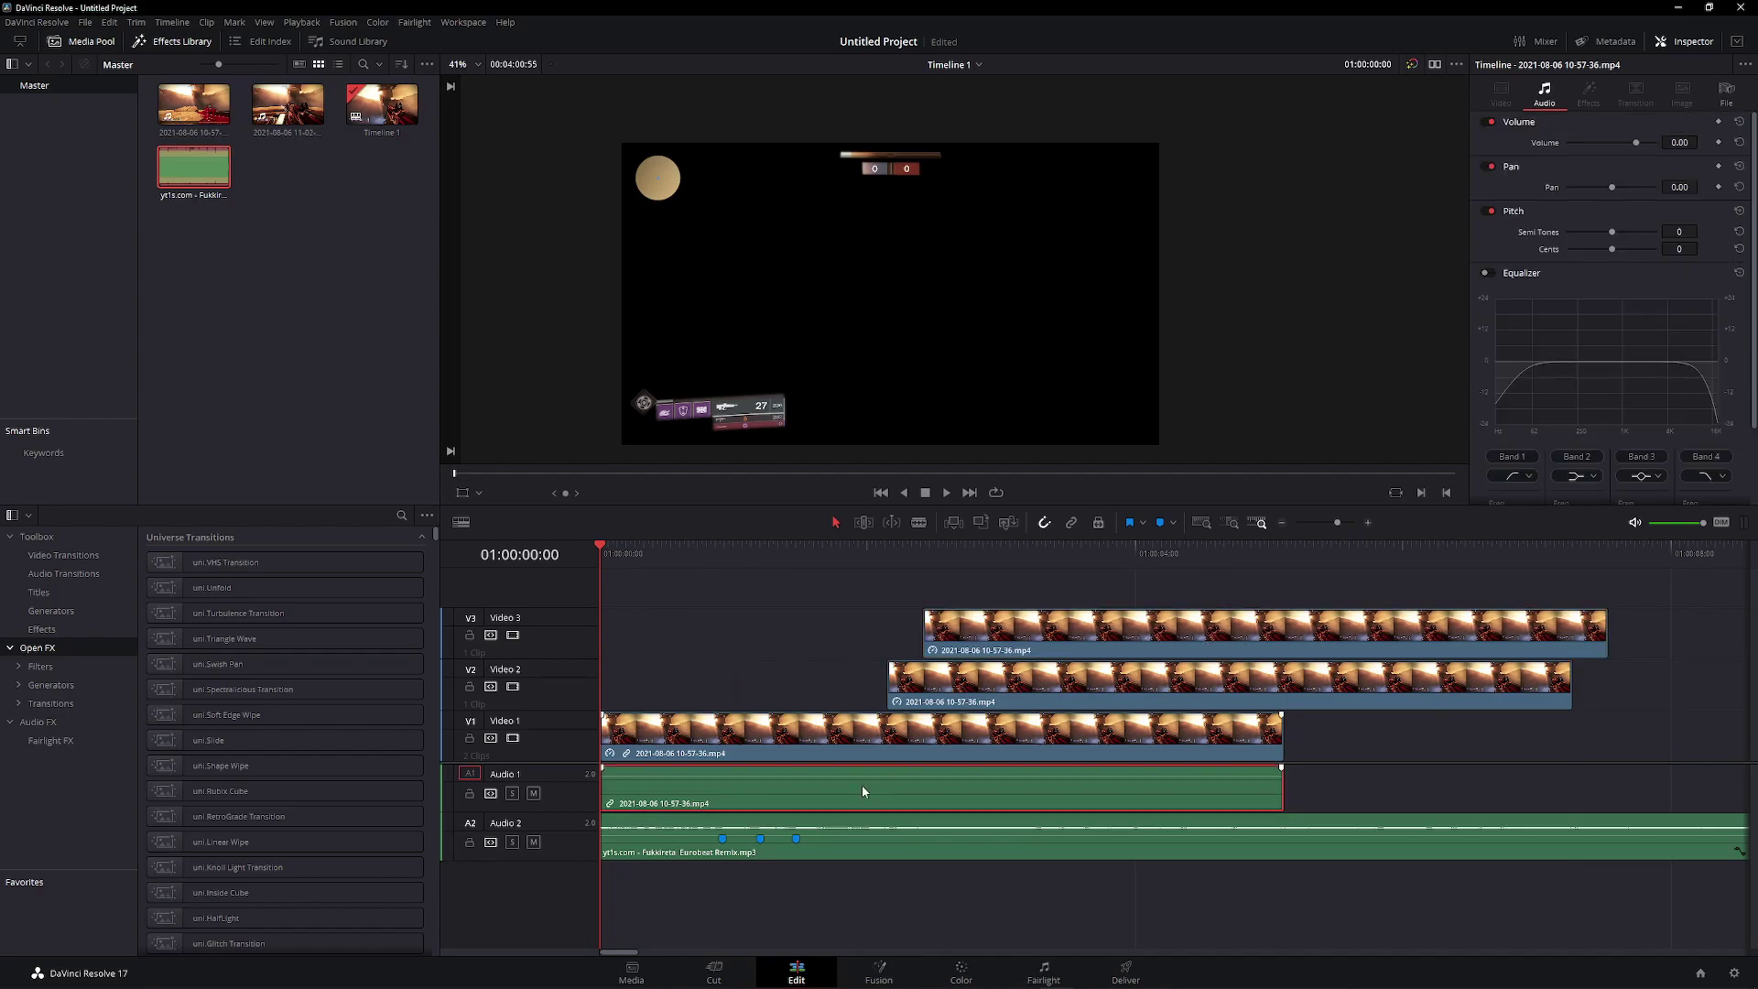
key("ctrl+s")
key("Delete")
Align the starts of the Video 1, Video 2 and Video 3 freeze frames with Marker 1, Marker 2 and Marker 3 respectively
left_click_drag(774, 751, 898, 755)
left_click_drag(754, 746, 755, 747)
left_click(727, 555)
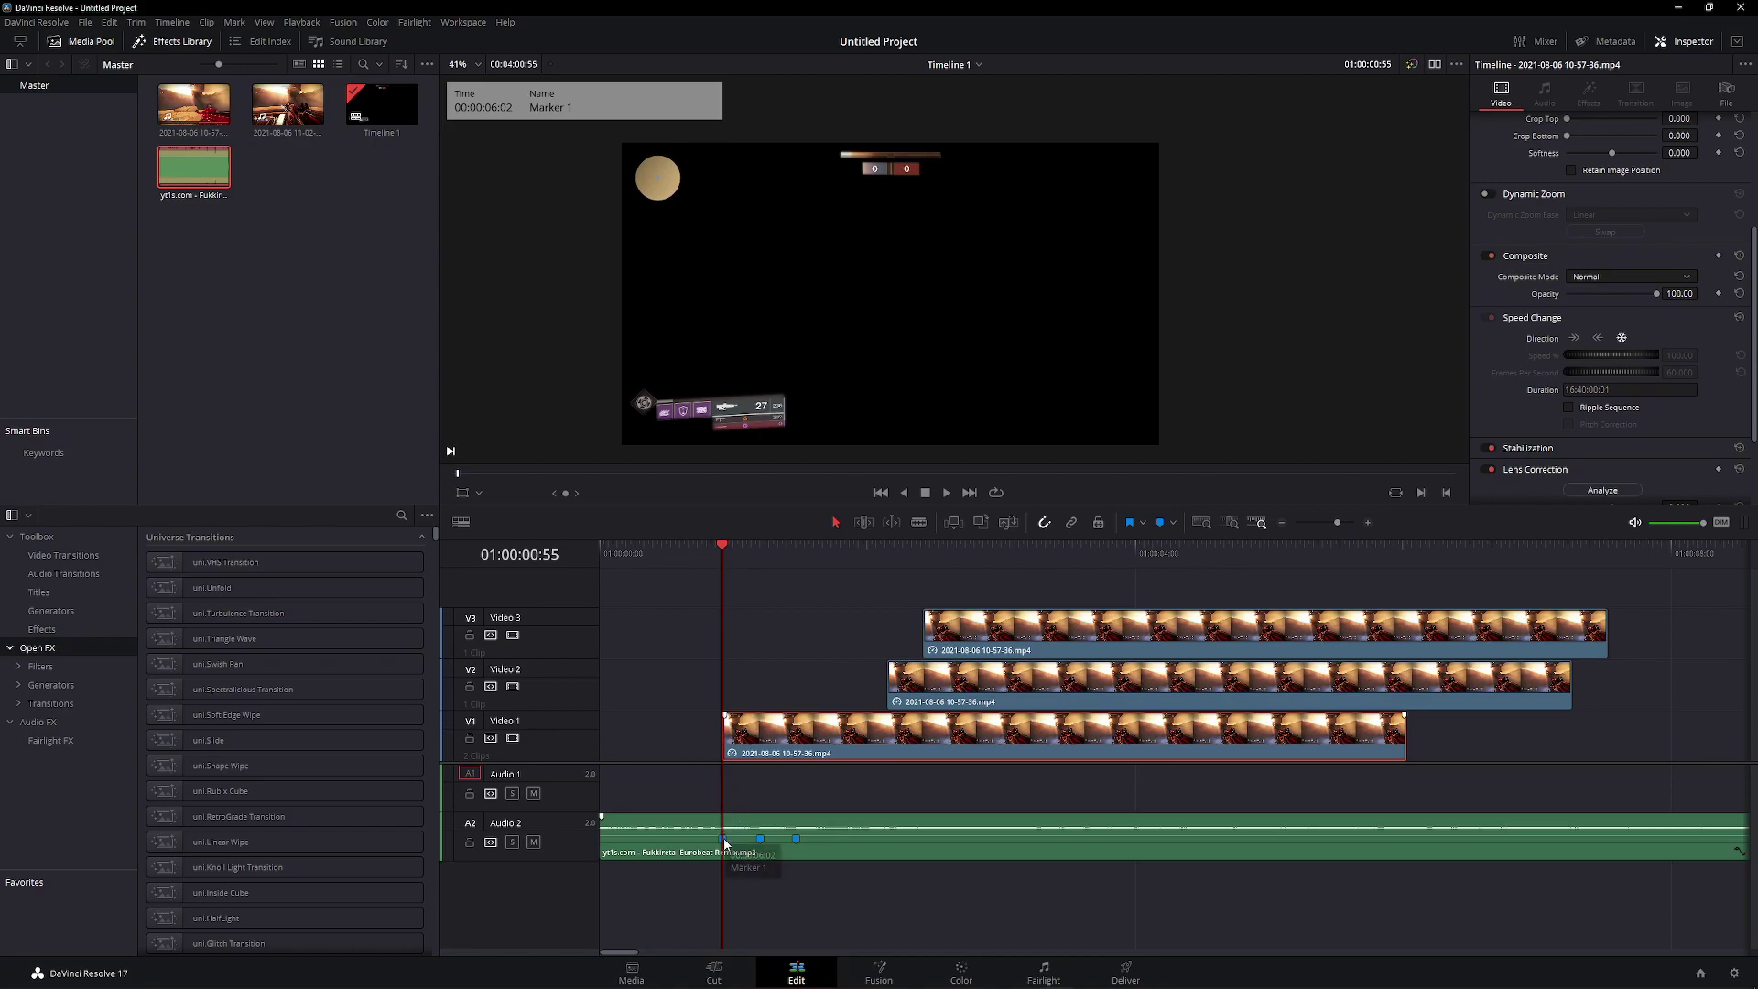
left_click_drag(945, 702, 793, 698)
left_click_drag(775, 566, 765, 556)
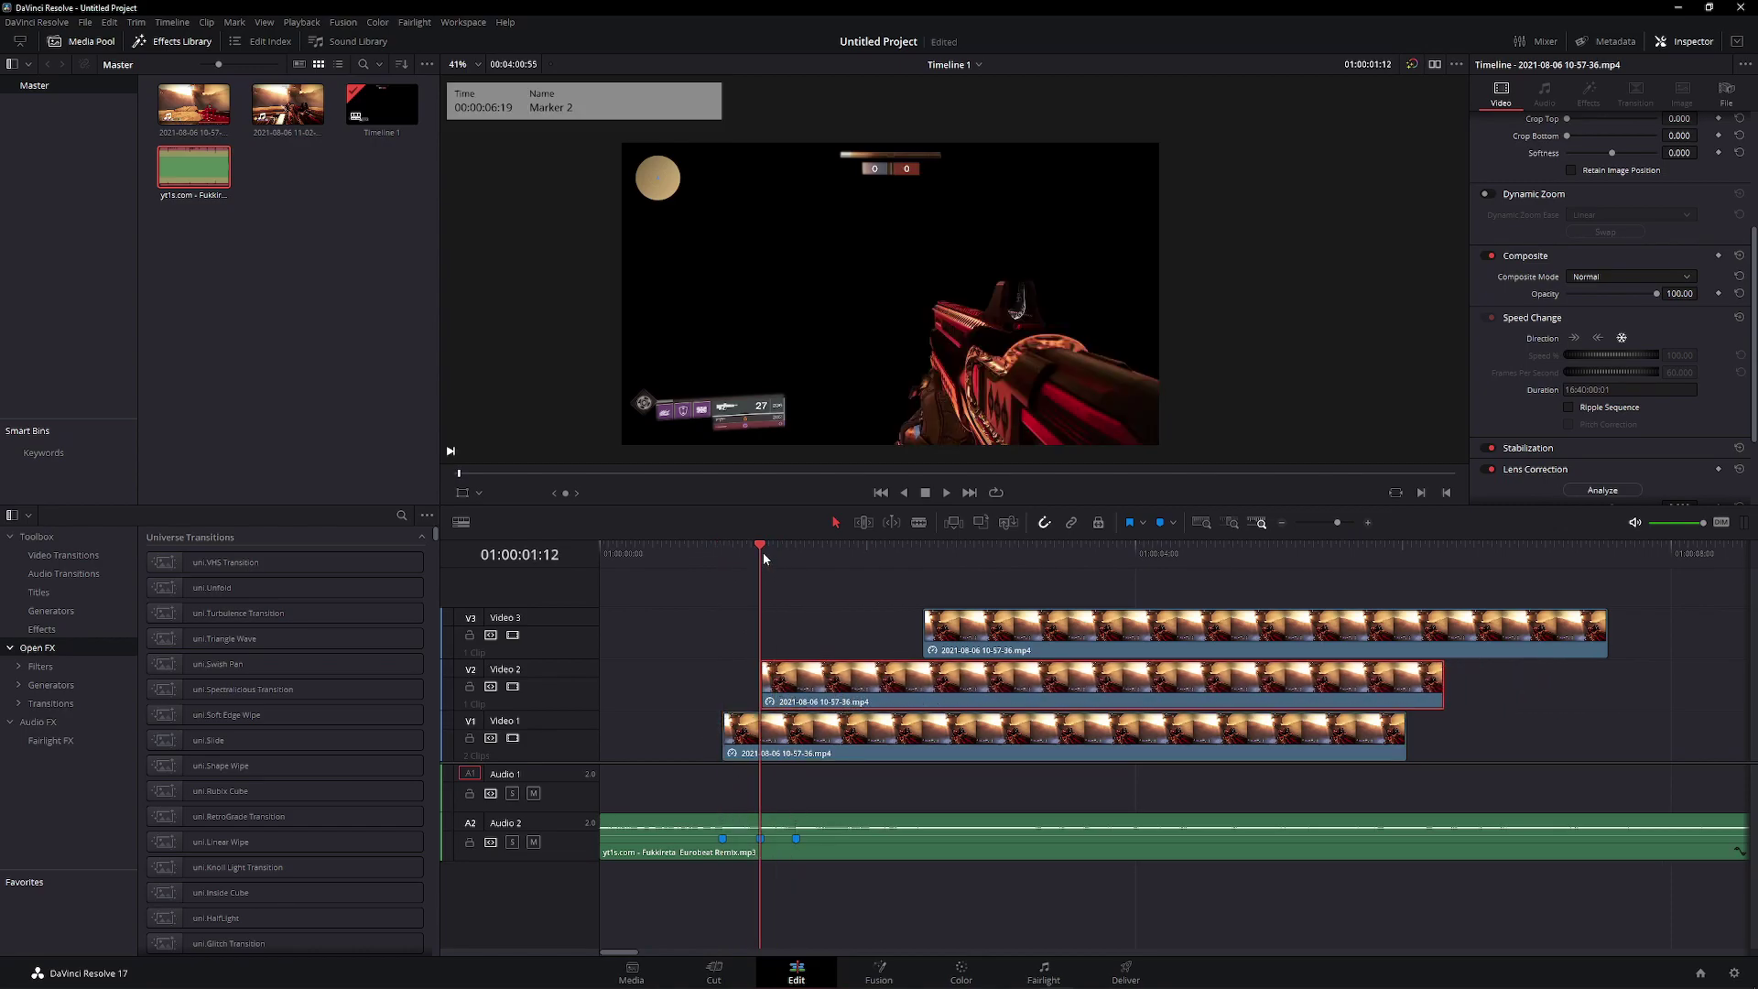
left_click(796, 549)
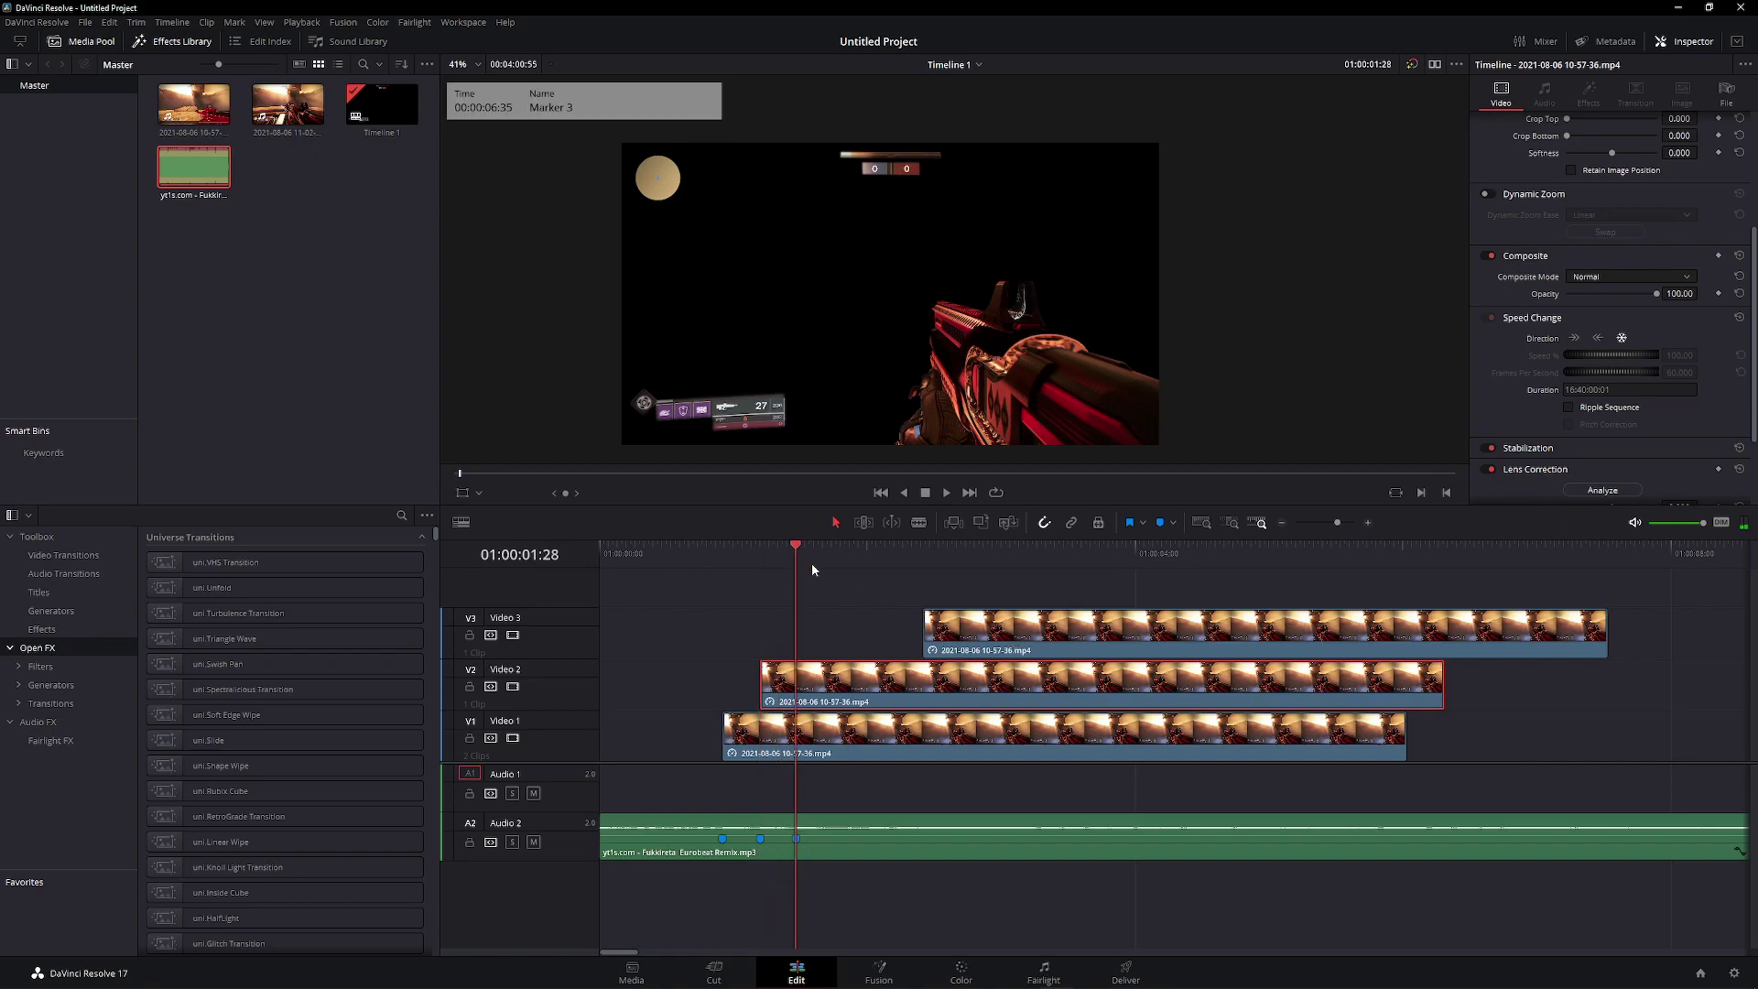
left_click_drag(1001, 625, 888, 634)
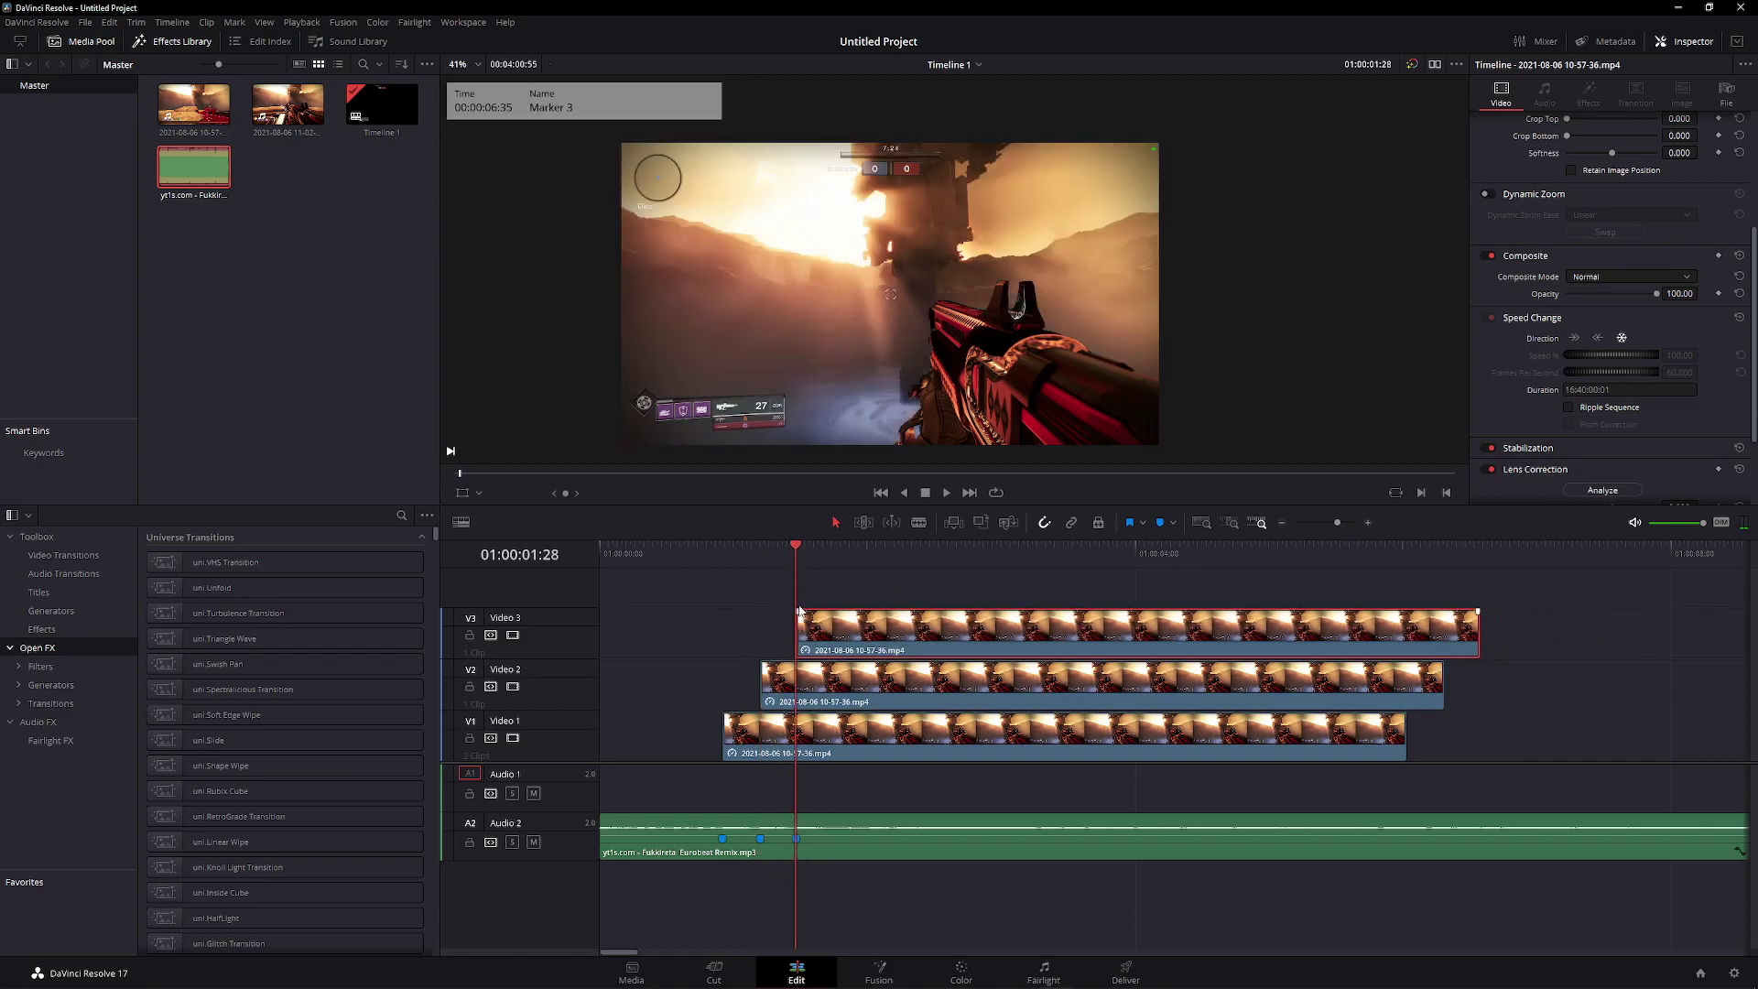
Move the Video 1 HUD freeze frame to start five frames before Marker 1, at 01:00:00:50
left_click_drag(781, 554, 732, 560)
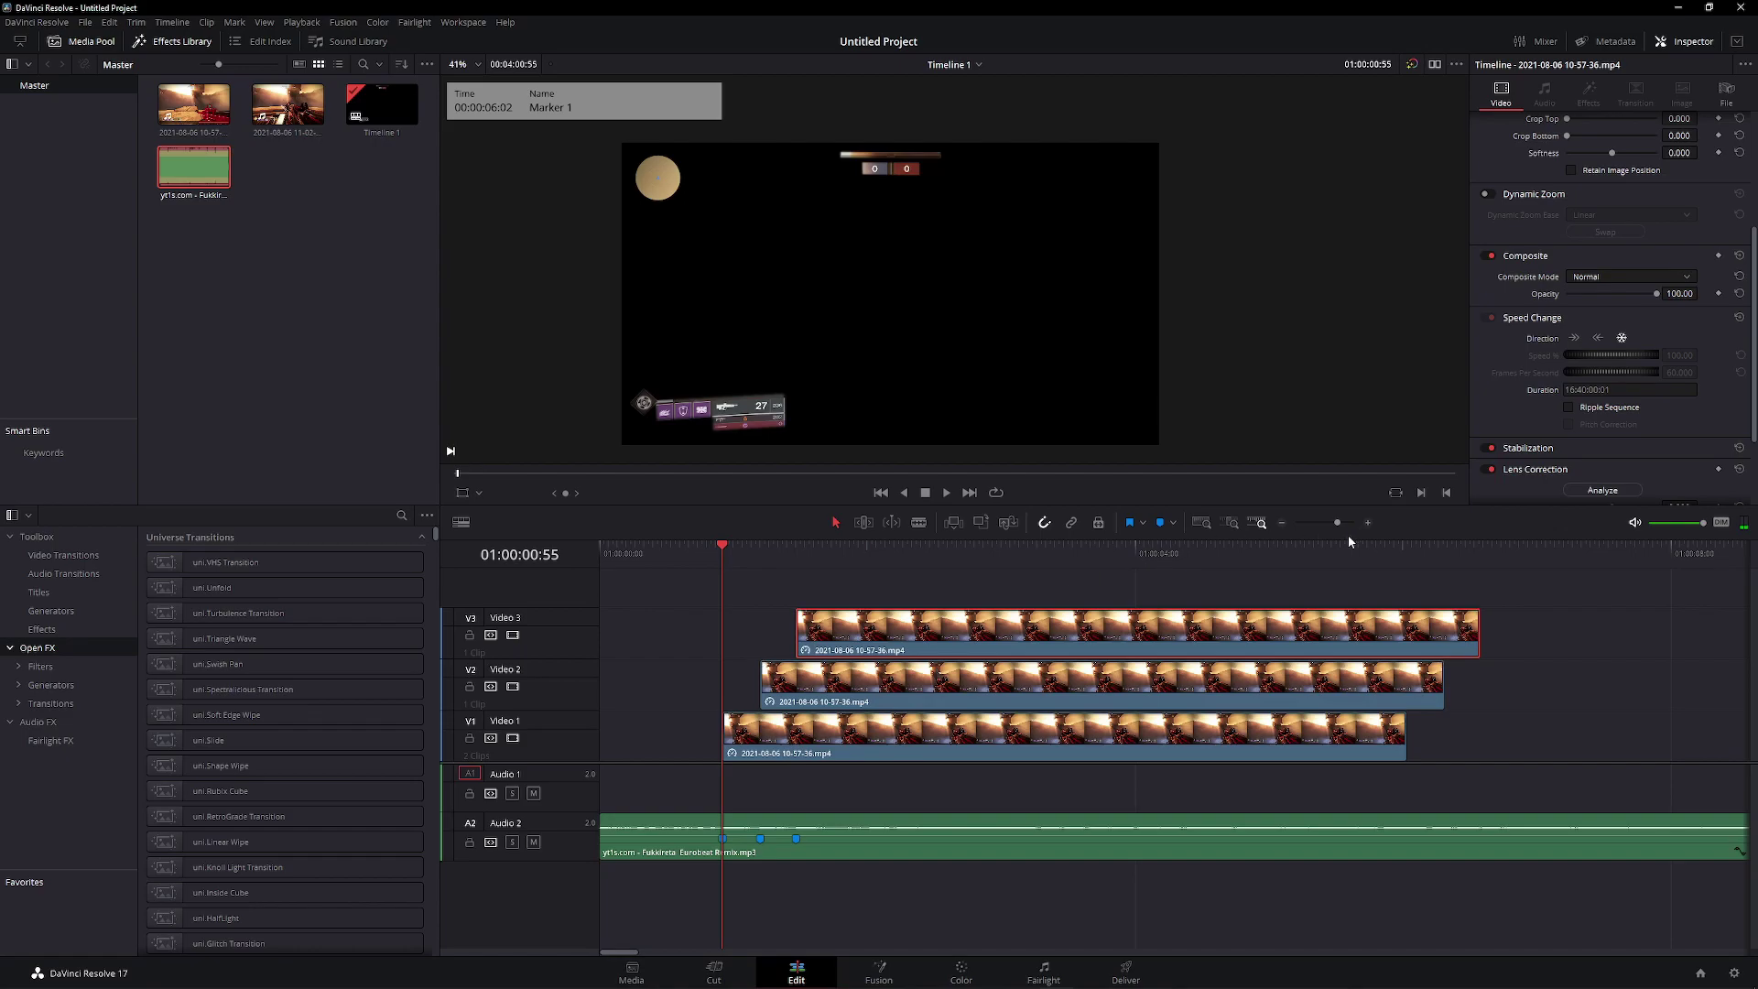
left_click_drag(1335, 523, 1346, 525)
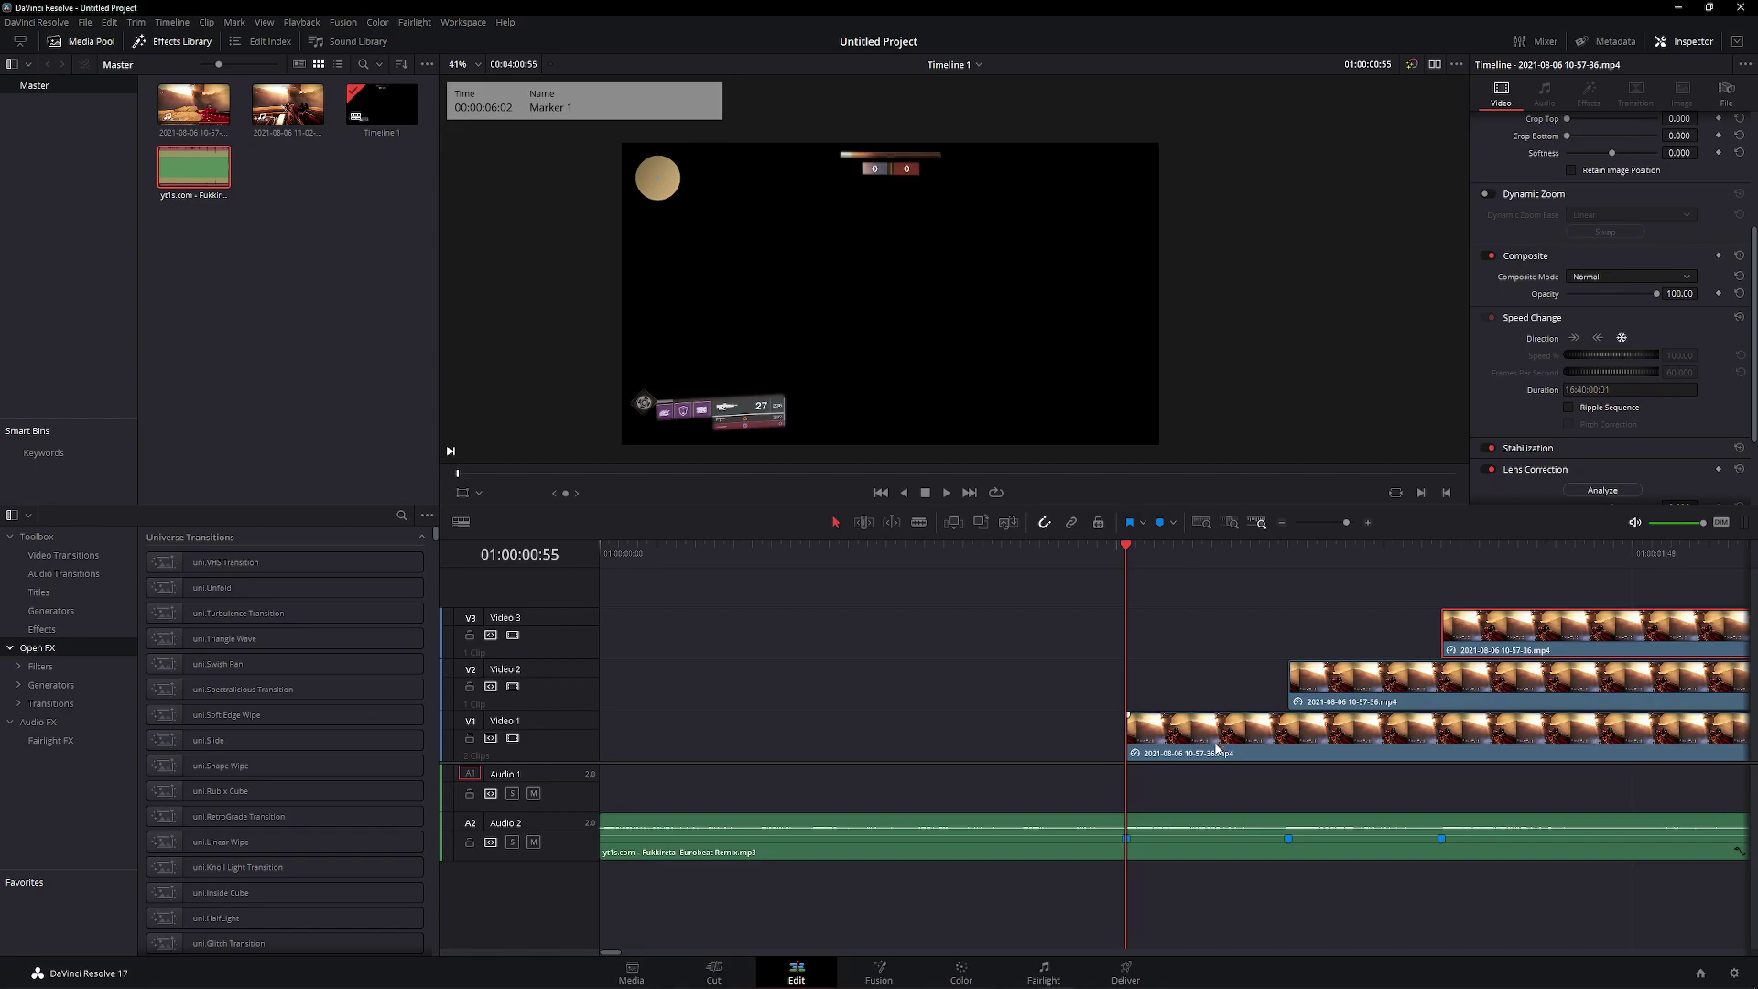
left_click(1216, 749)
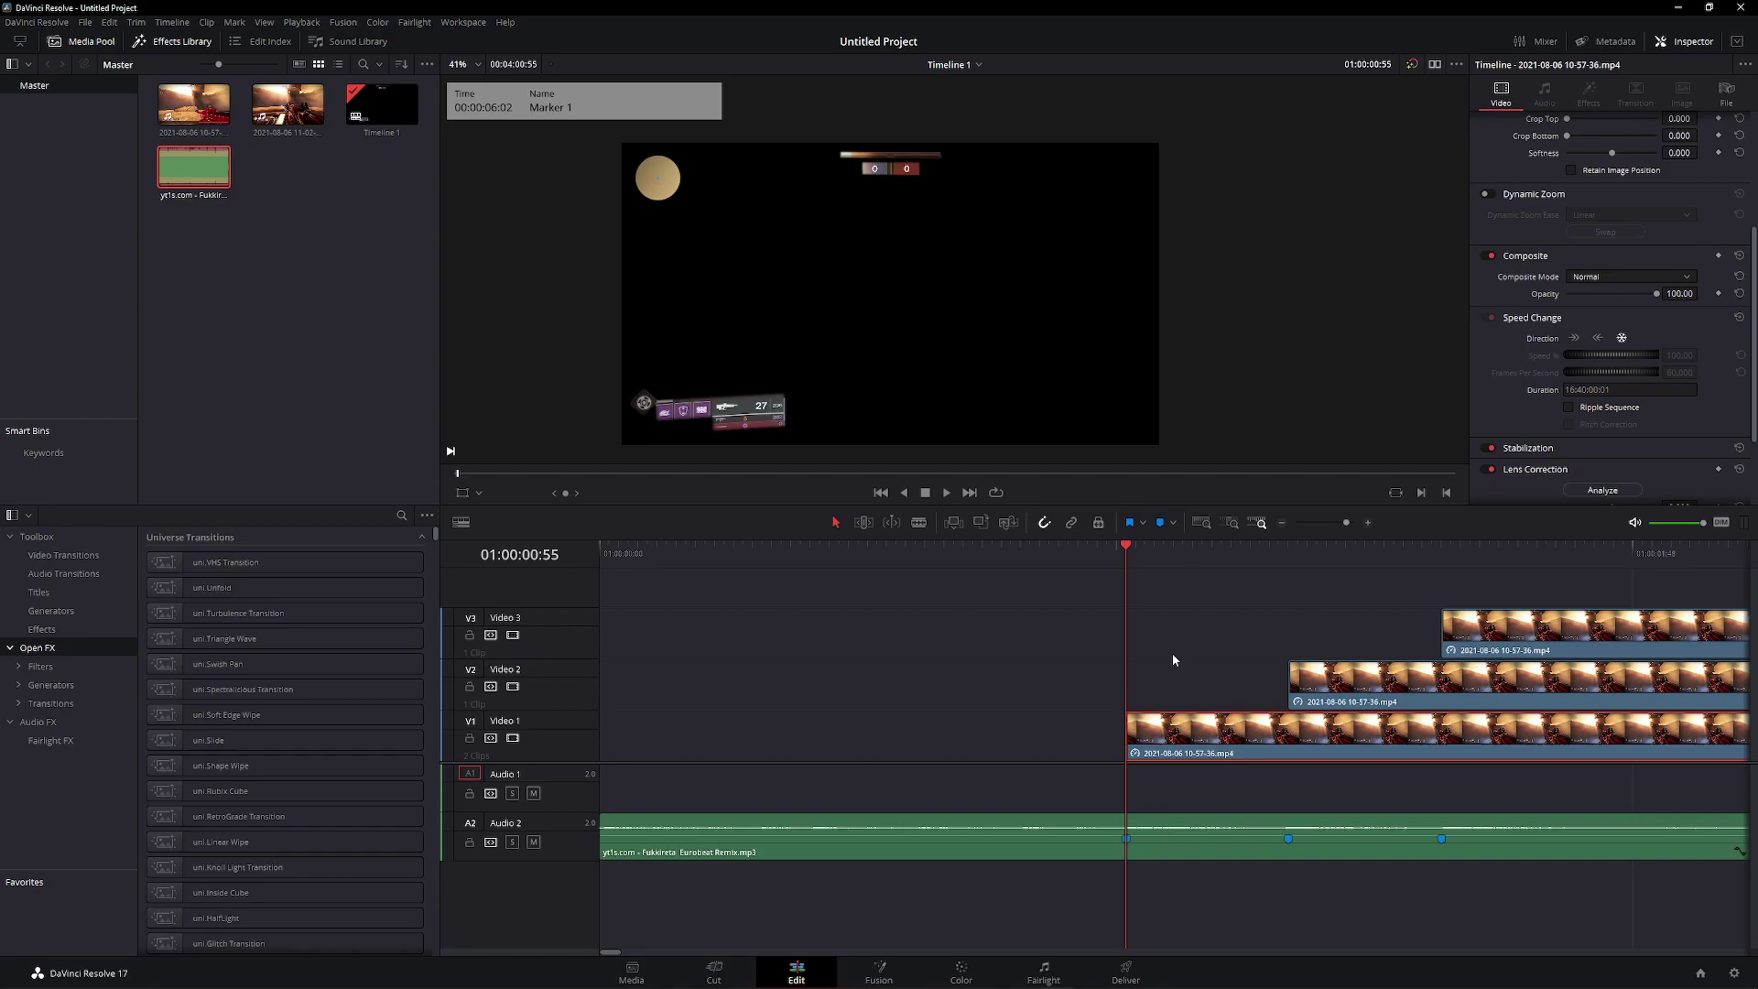
key("Left")
key("Left")
key("Left")
key("Left")
key("Left")
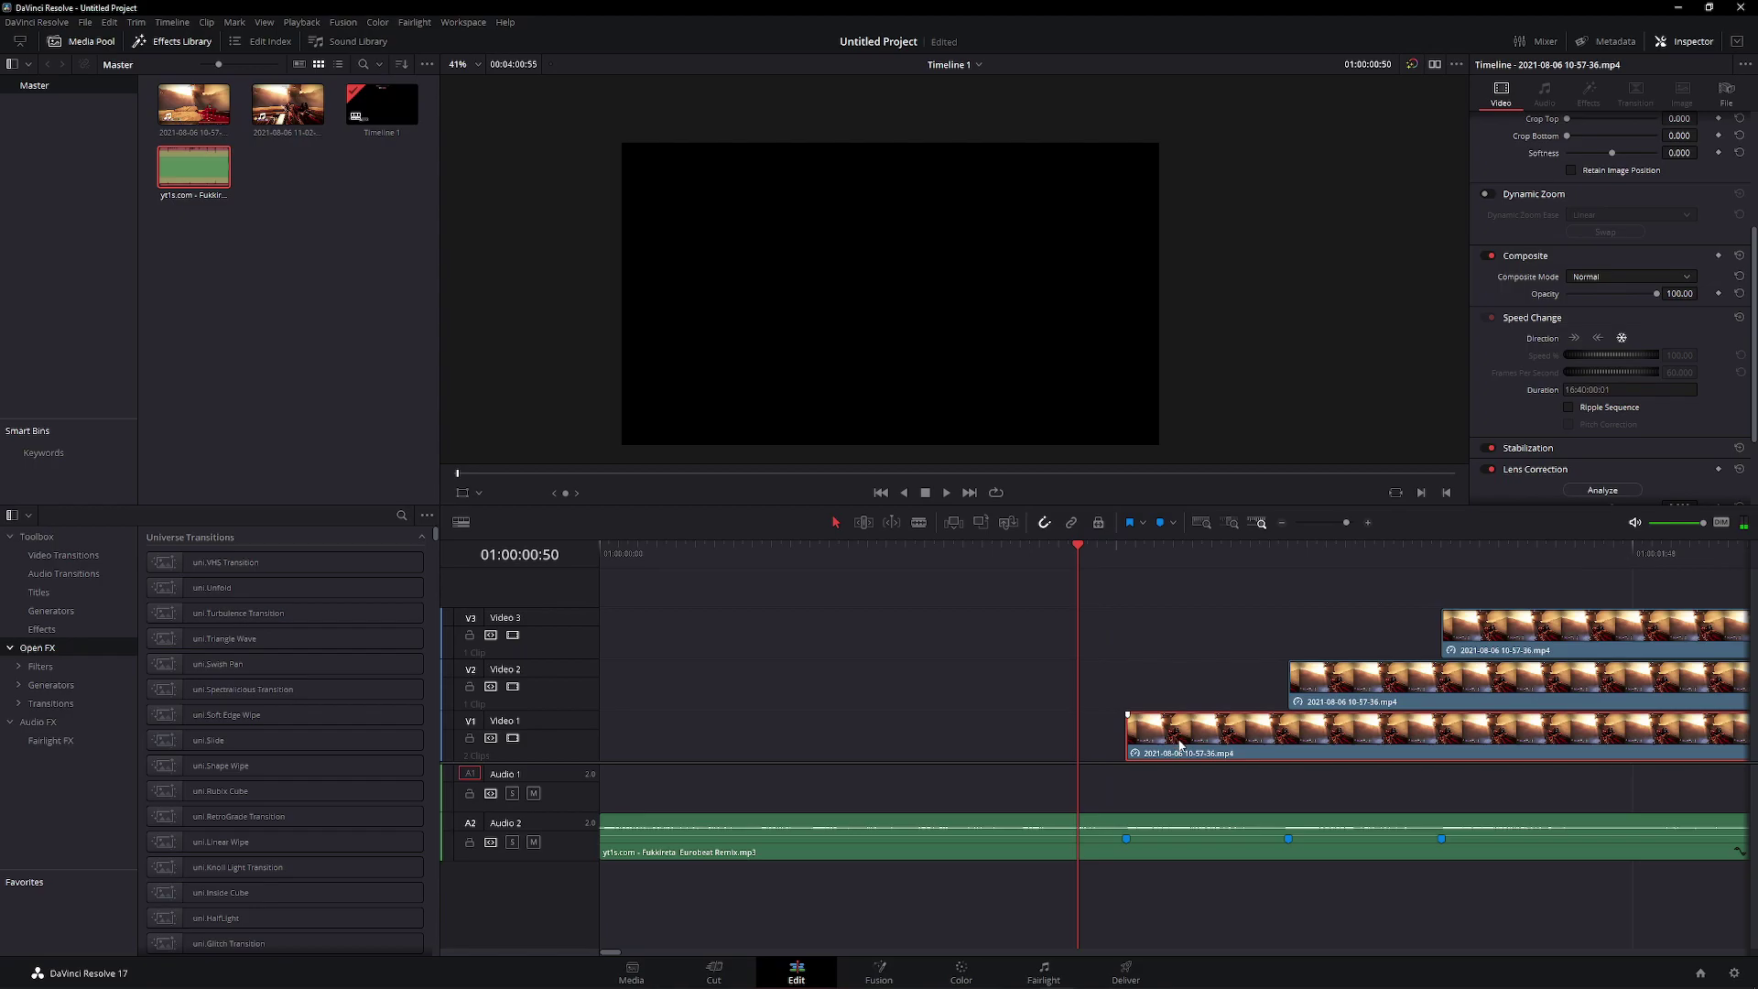
left_click_drag(1207, 751, 1158, 749)
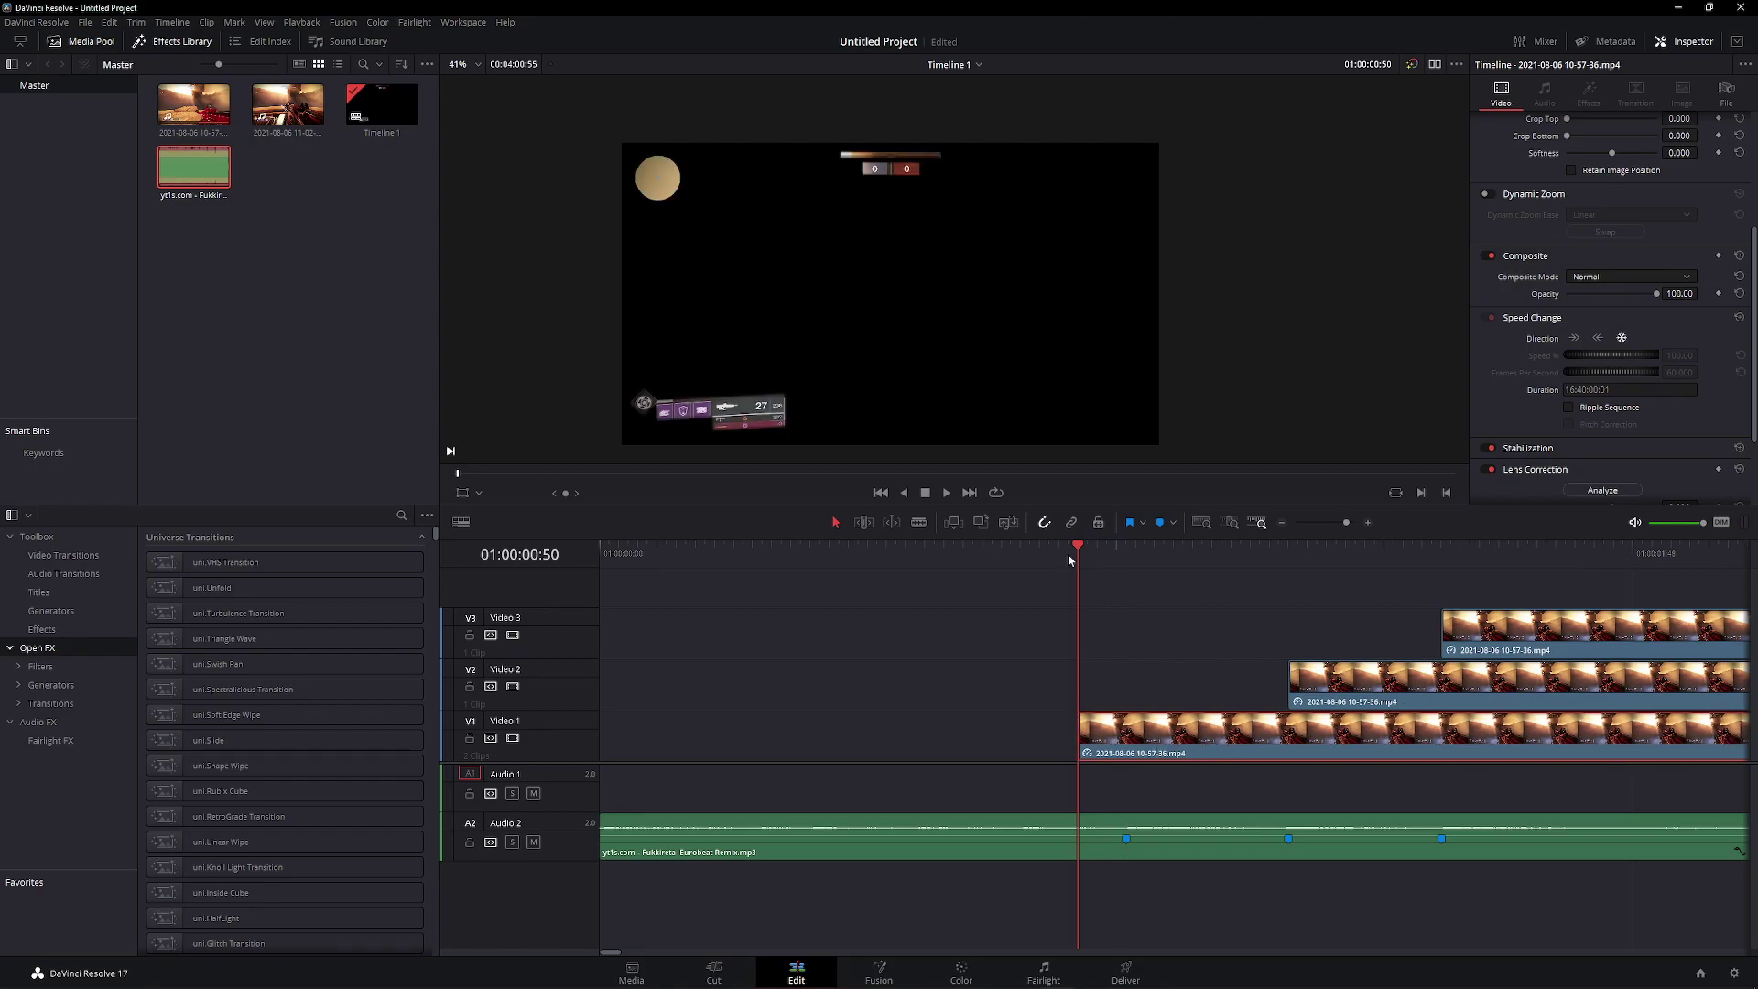
Move the Video 2 gun freeze frame to start five frames before Marker 2, at 01:00:01:07
mouse_move(1067, 553)
left_mouse_down()
mouse_move(1279, 579)
mouse_move(1293, 610)
left_mouse_up()
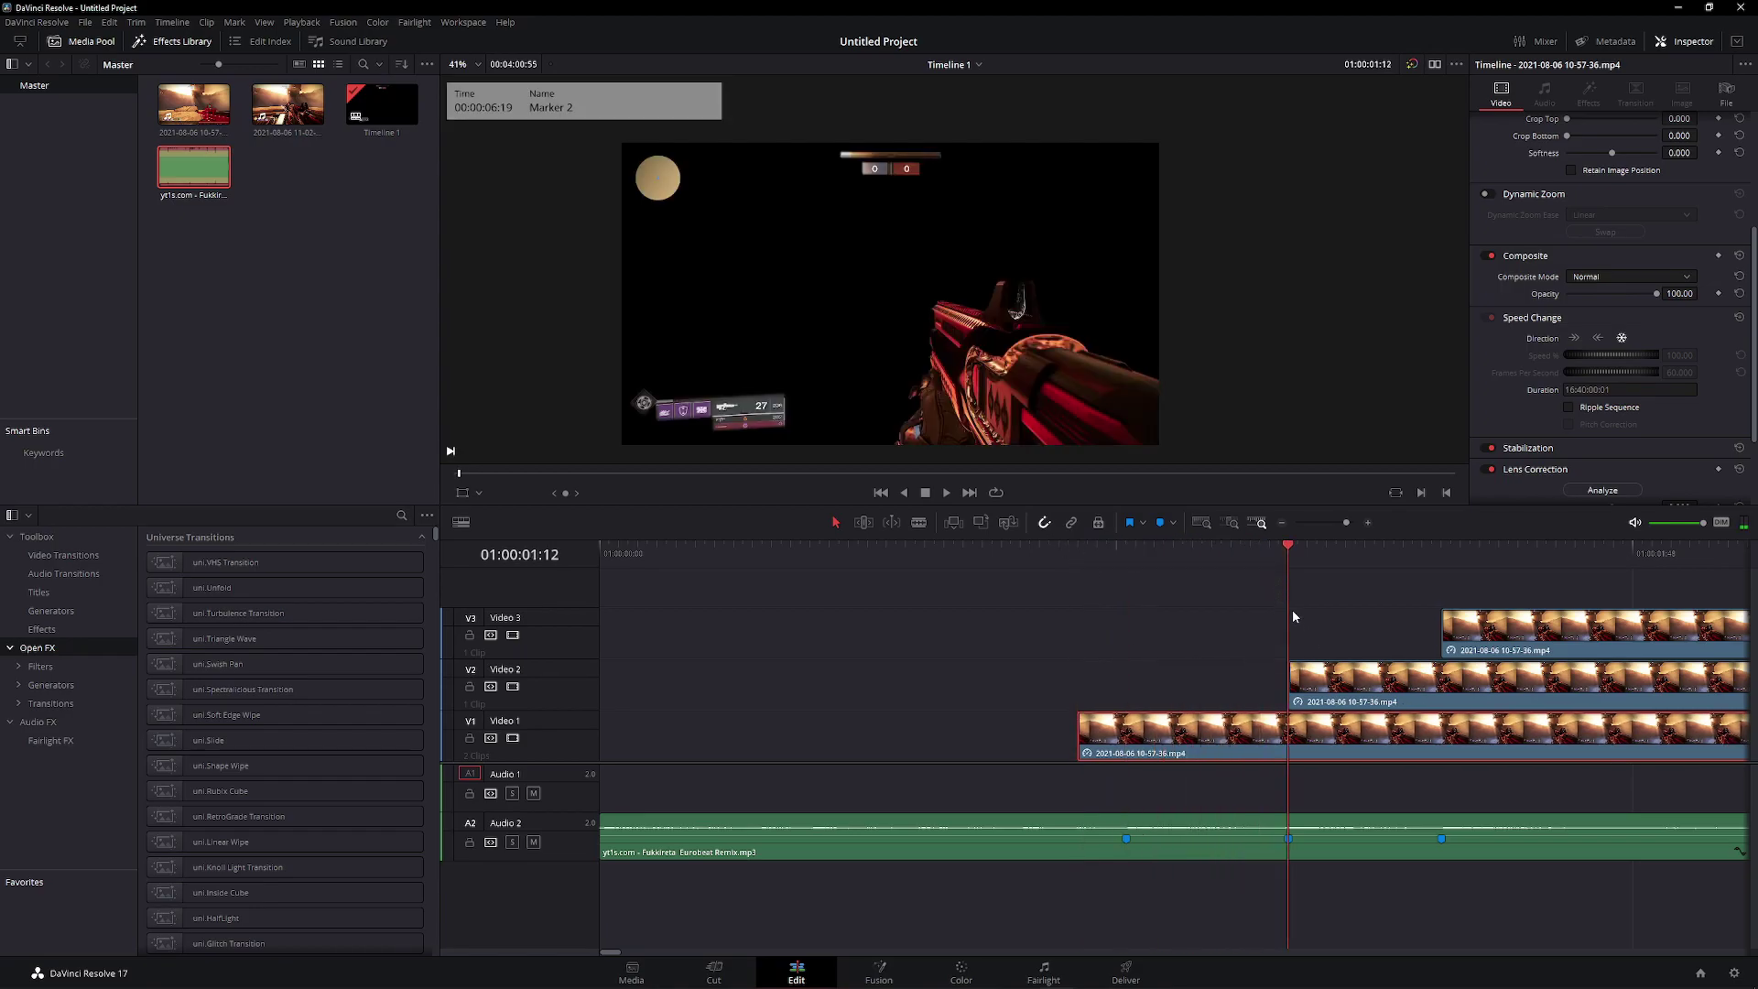
key("Left")
key("Left")
key("Left")
key("Left")
key("Left")
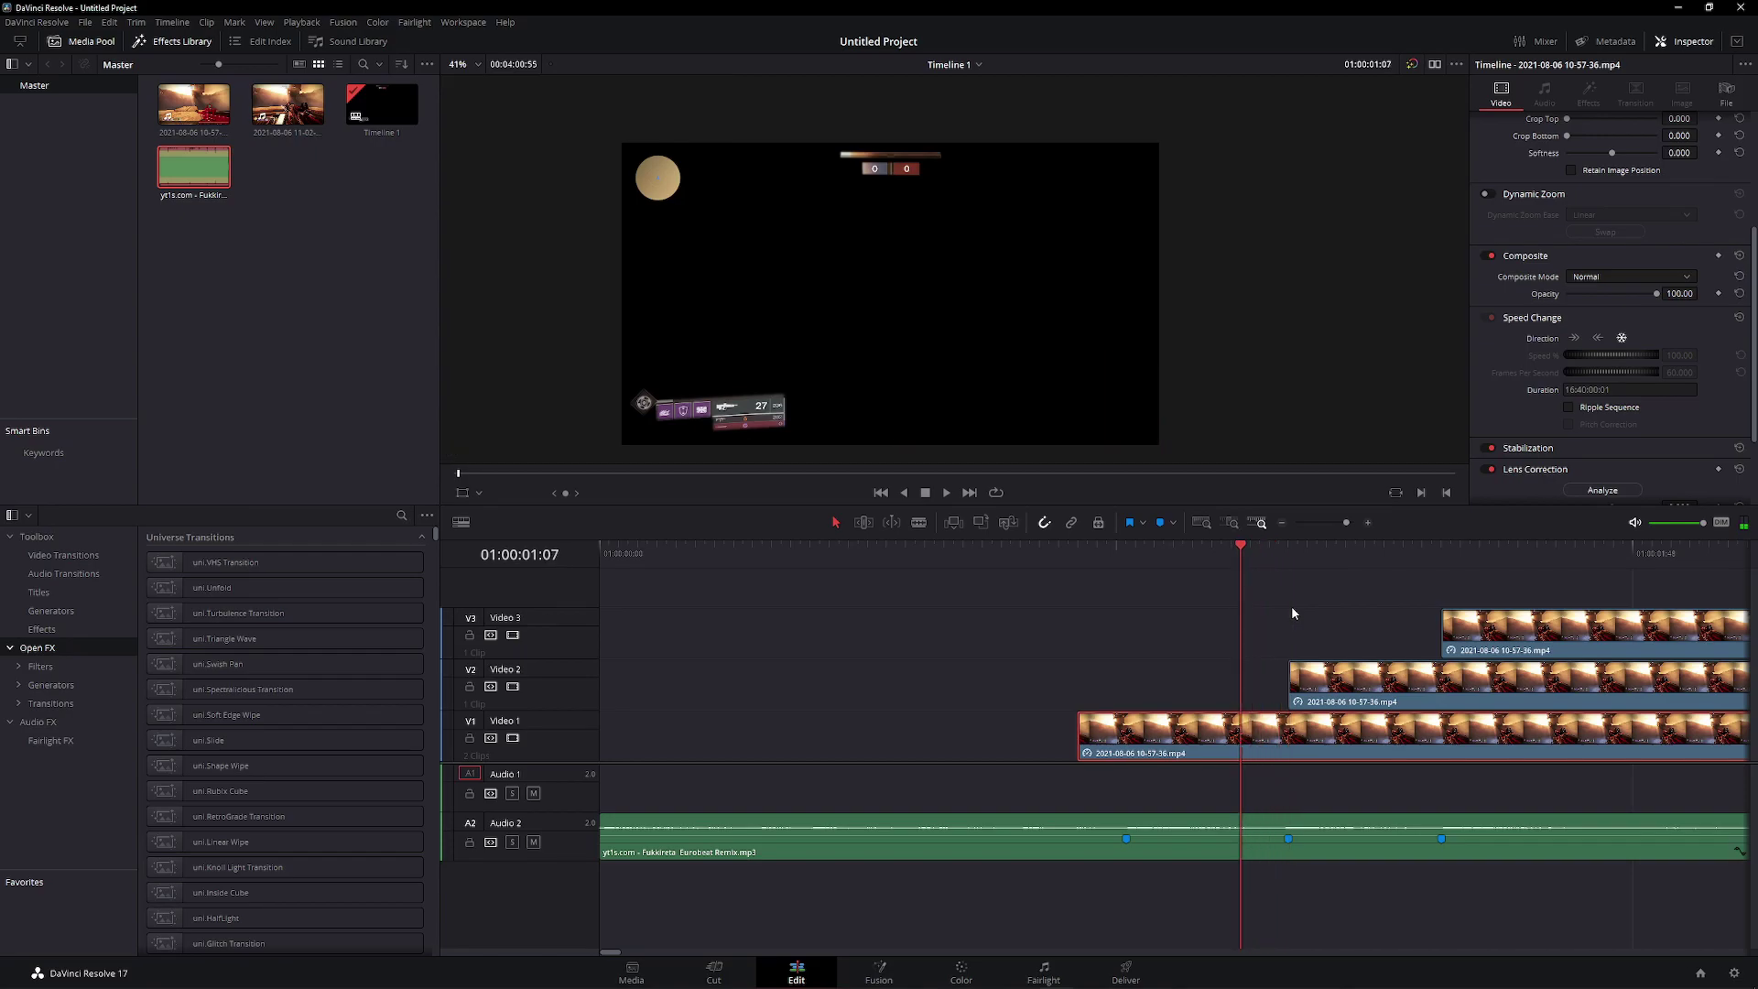
left_click_drag(1323, 687, 1275, 687)
Move the Video 3 background freeze frame to start five frames before Marker 3, at 01:00:01:23
left_click_drag(1248, 554, 1432, 584)
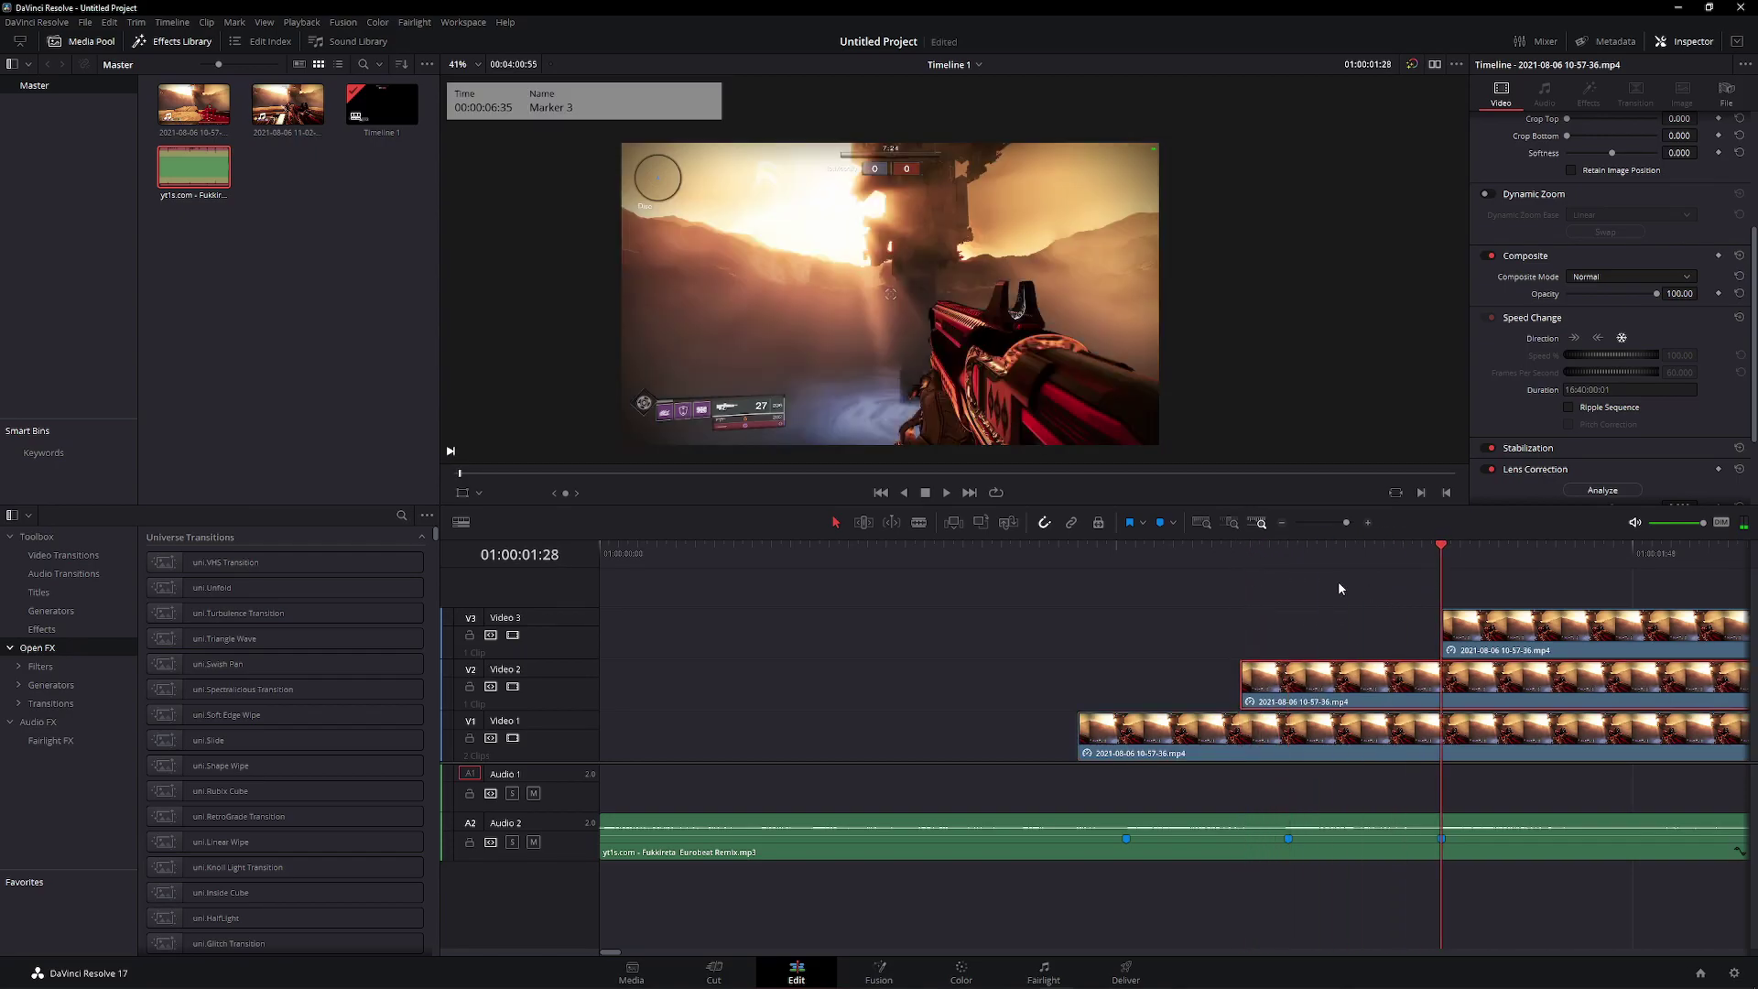
key("Left")
key("Left")
key("Left")
key("Left")
key("Left")
left_click_drag(1523, 635, 1465, 641)
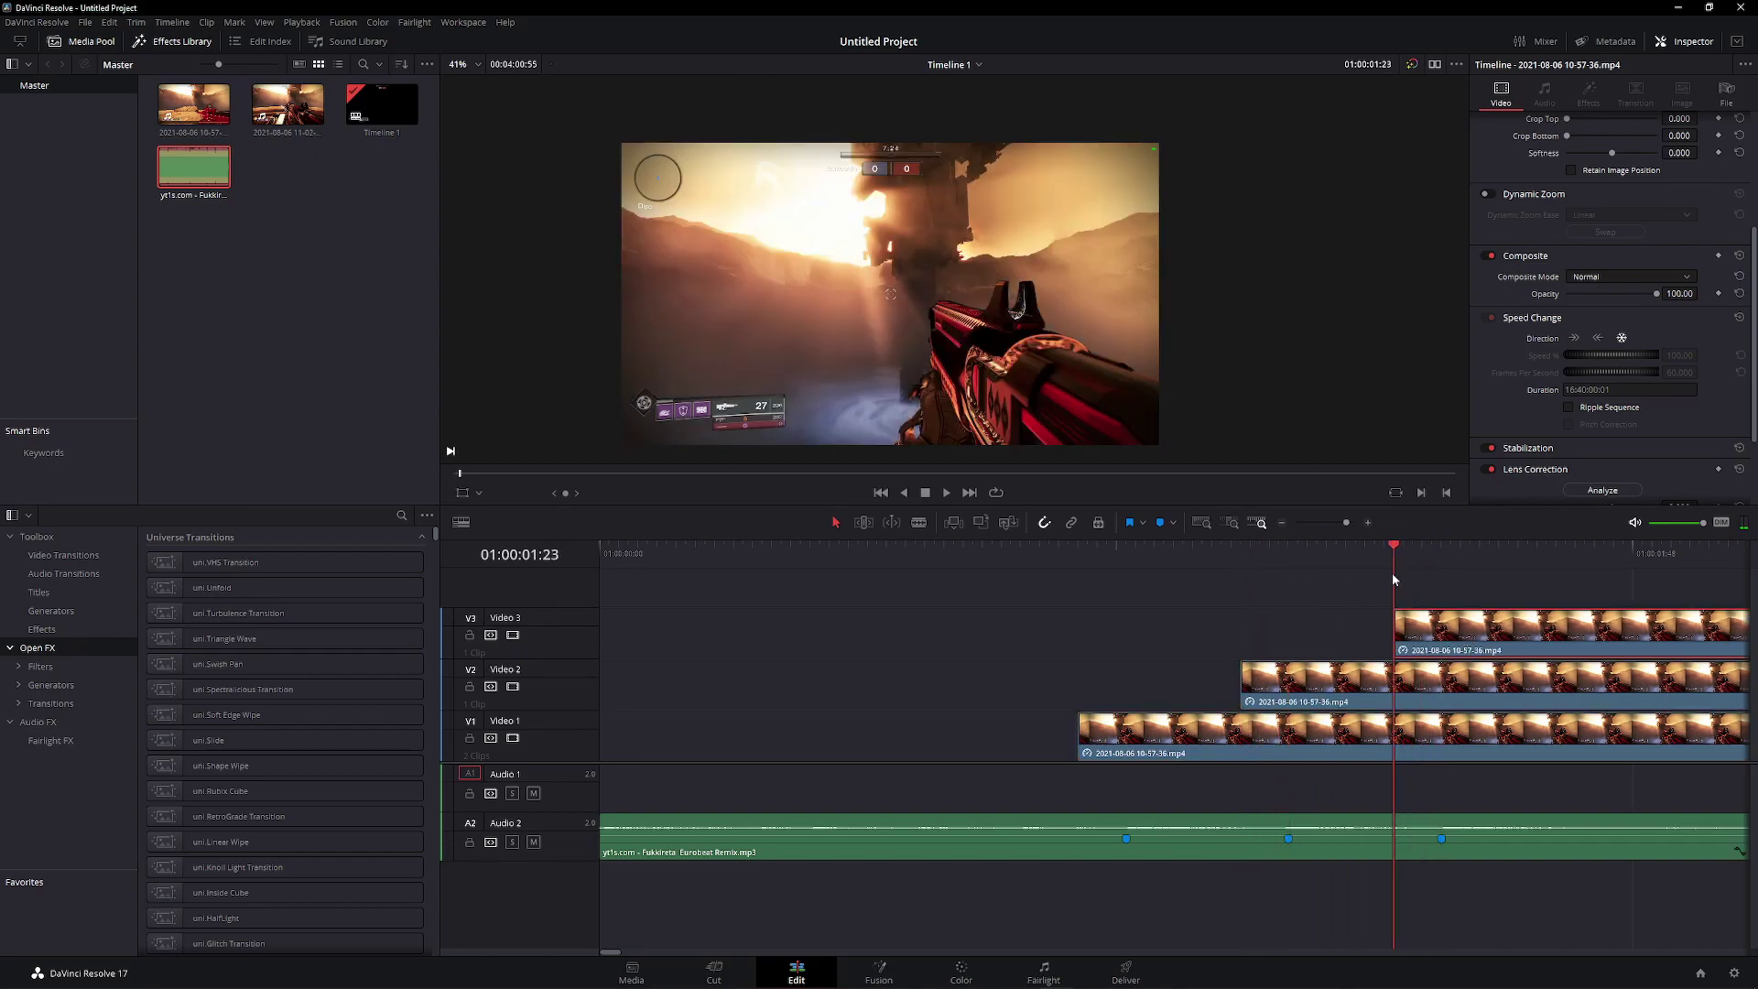
Animate the Video 1 HUD freeze frame's horizontal position from an offset at 01:00:00:50 to its normal place at Marker 1, and preview it
mouse_move(1393, 553)
left_mouse_down()
mouse_move(1229, 599)
mouse_move(1151, 594)
mouse_move(1123, 662)
left_mouse_up()
left_click(1147, 735)
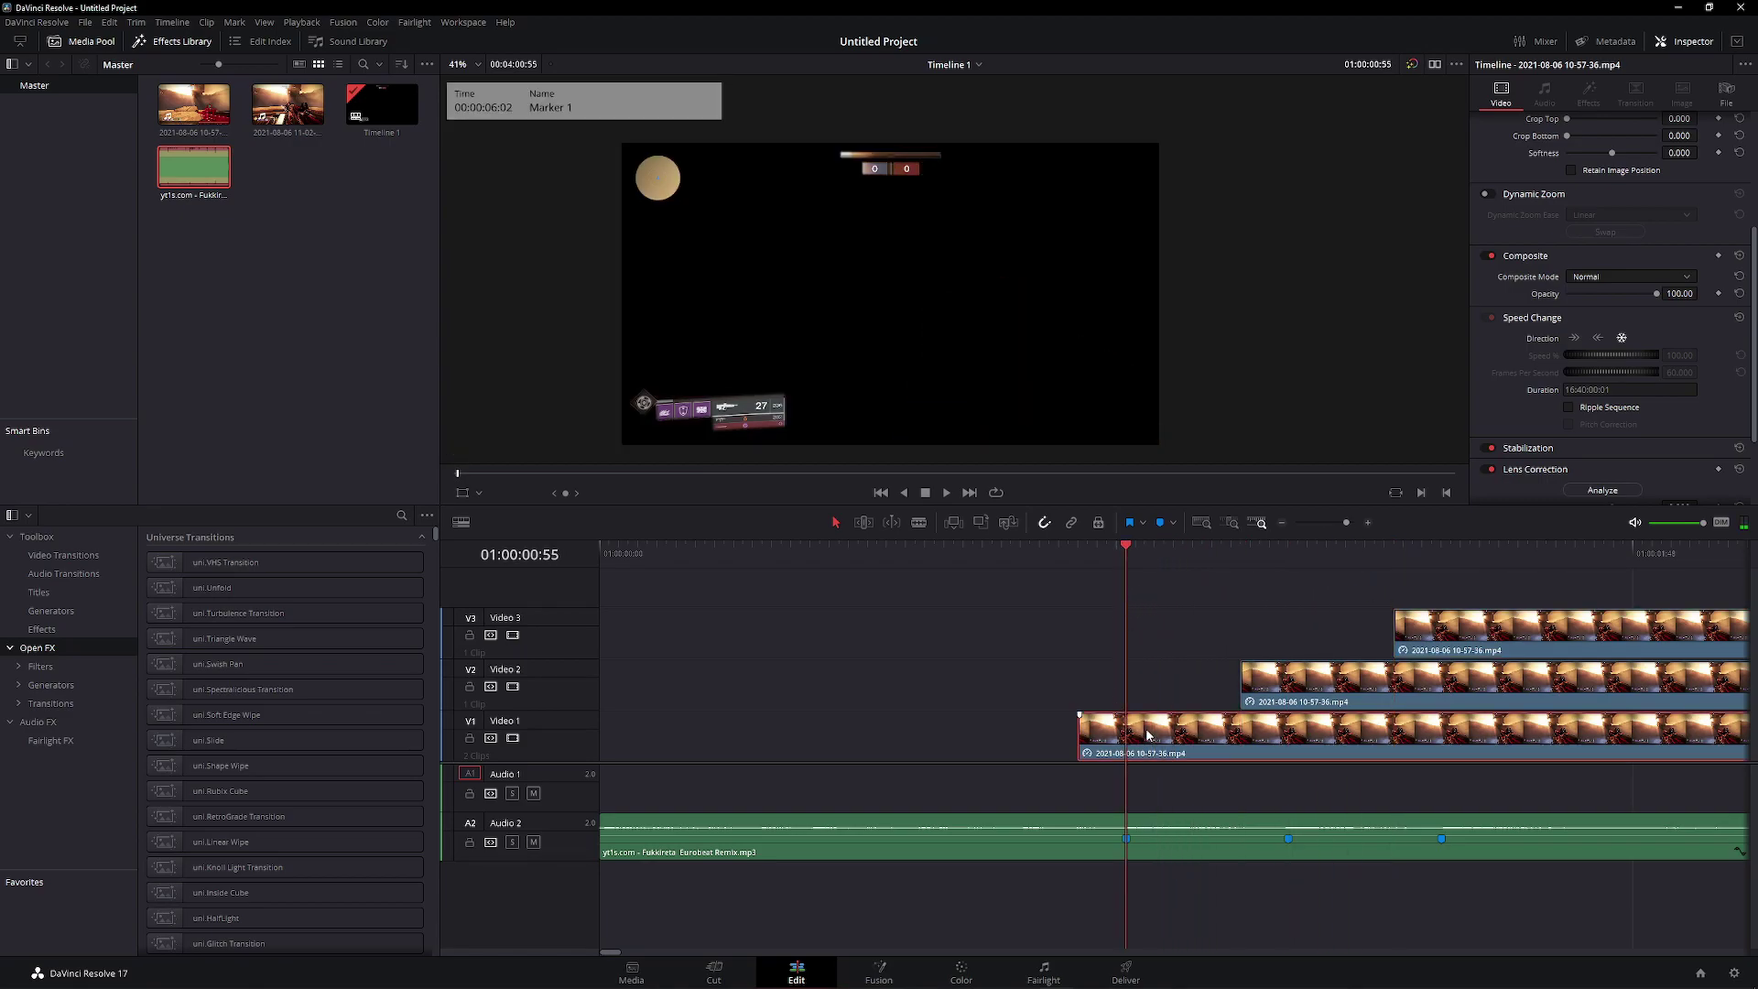
scroll(1566, 329, "up", 3)
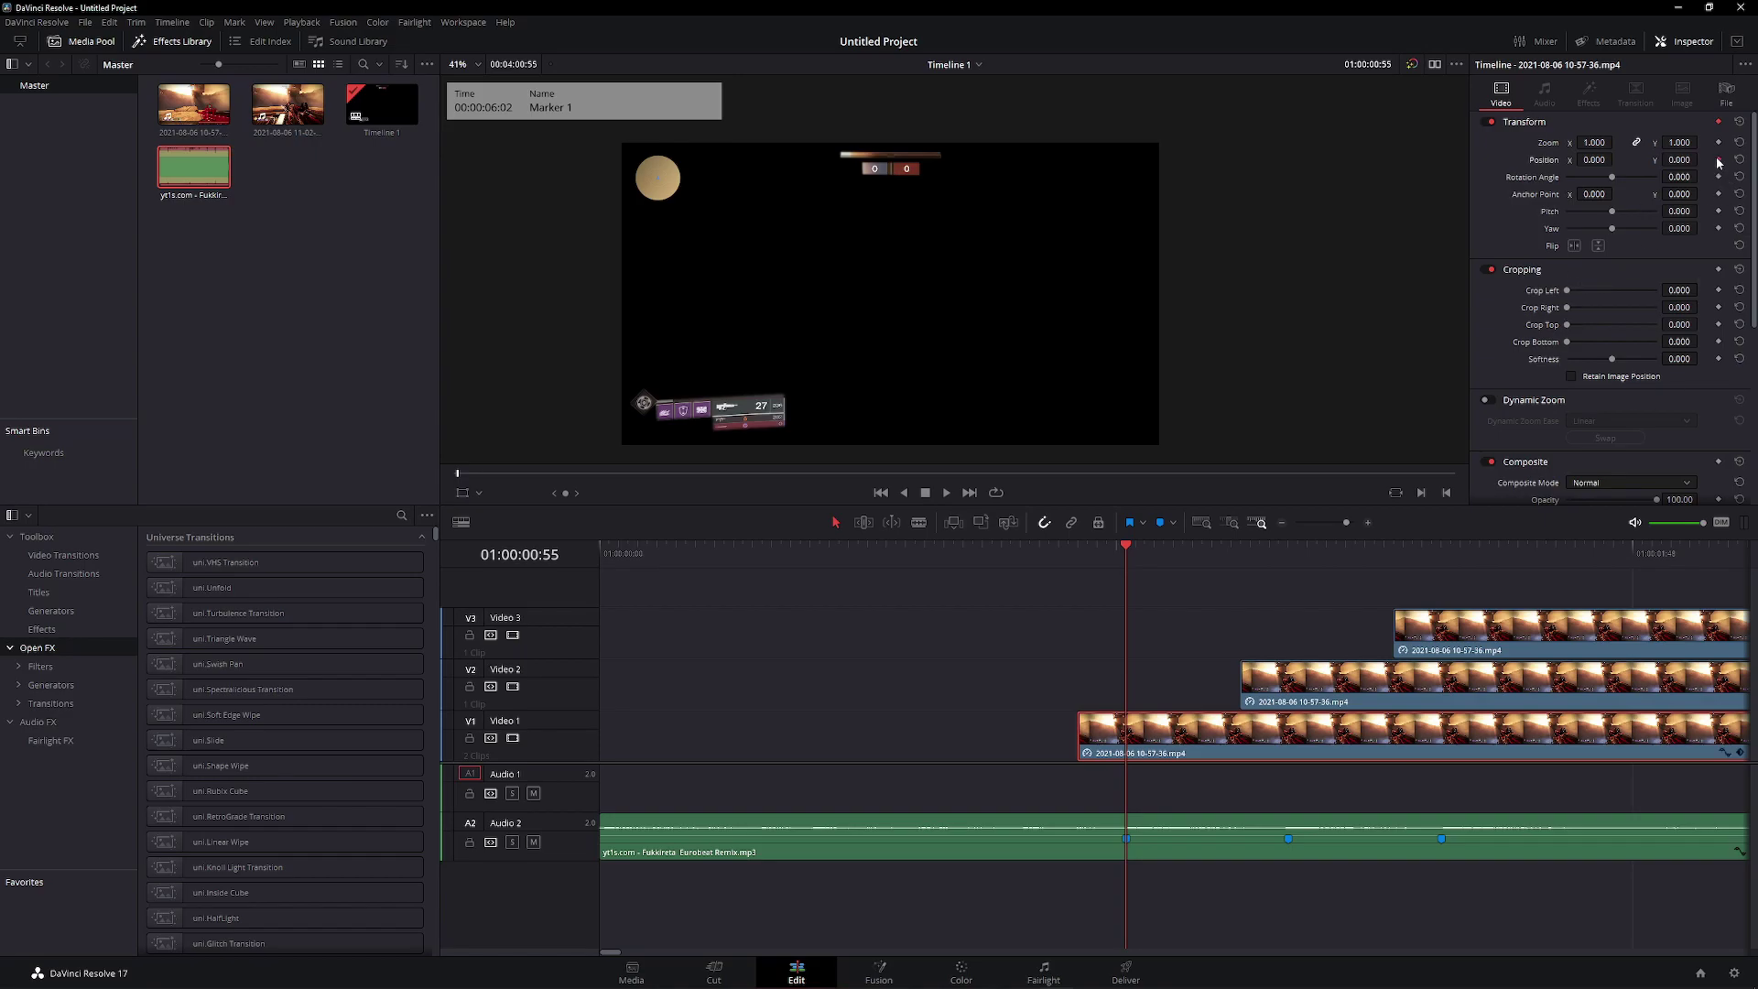
left_click(1719, 159)
left_click_drag(1130, 553, 1078, 553)
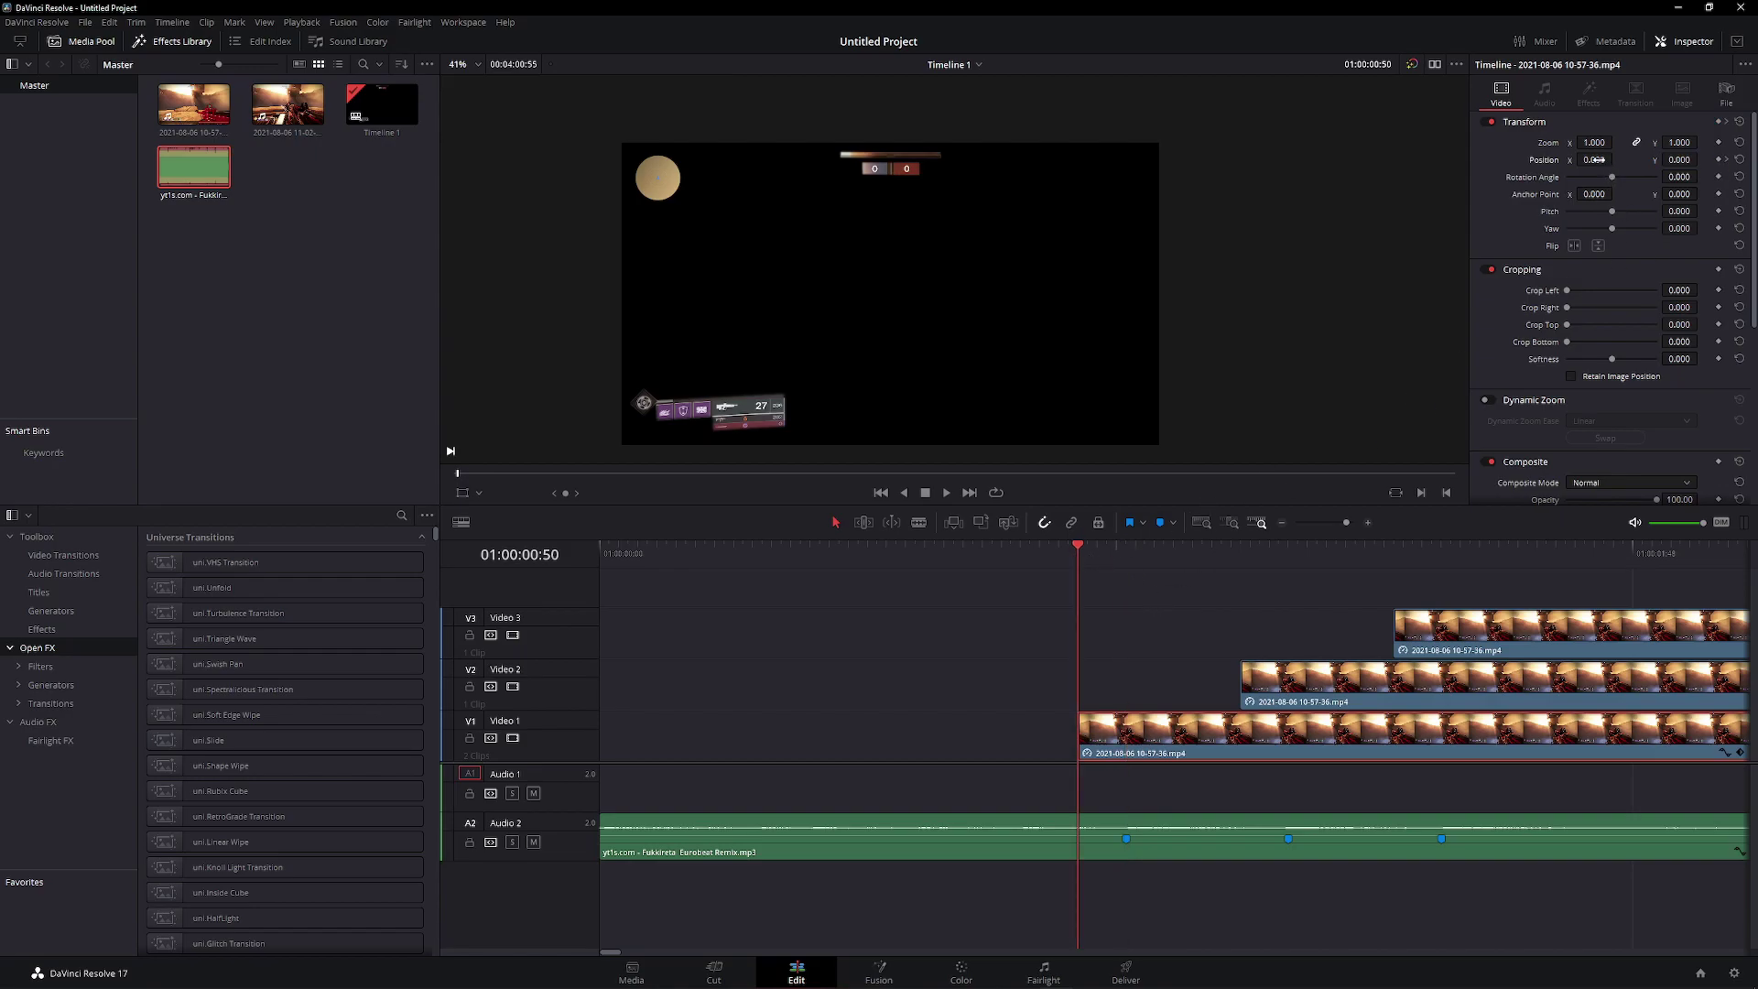
left_click_drag(1595, 160, 1639, 159)
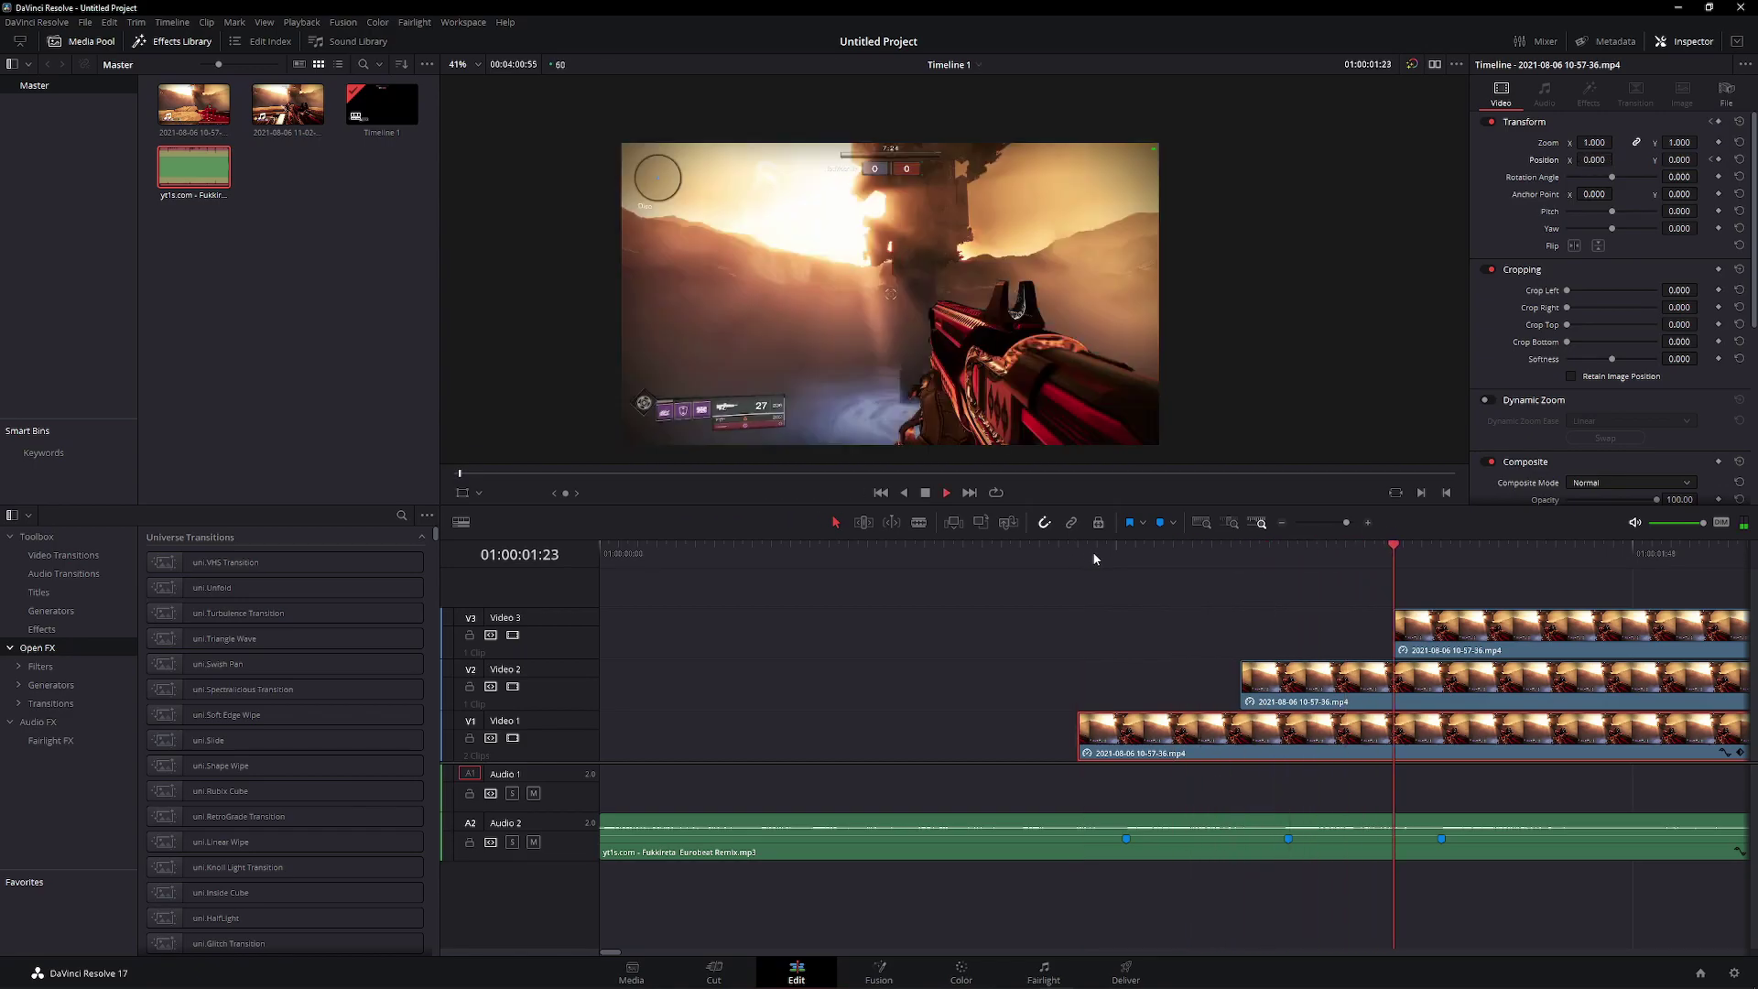
key("space")
left_click(1020, 555)
key("space")
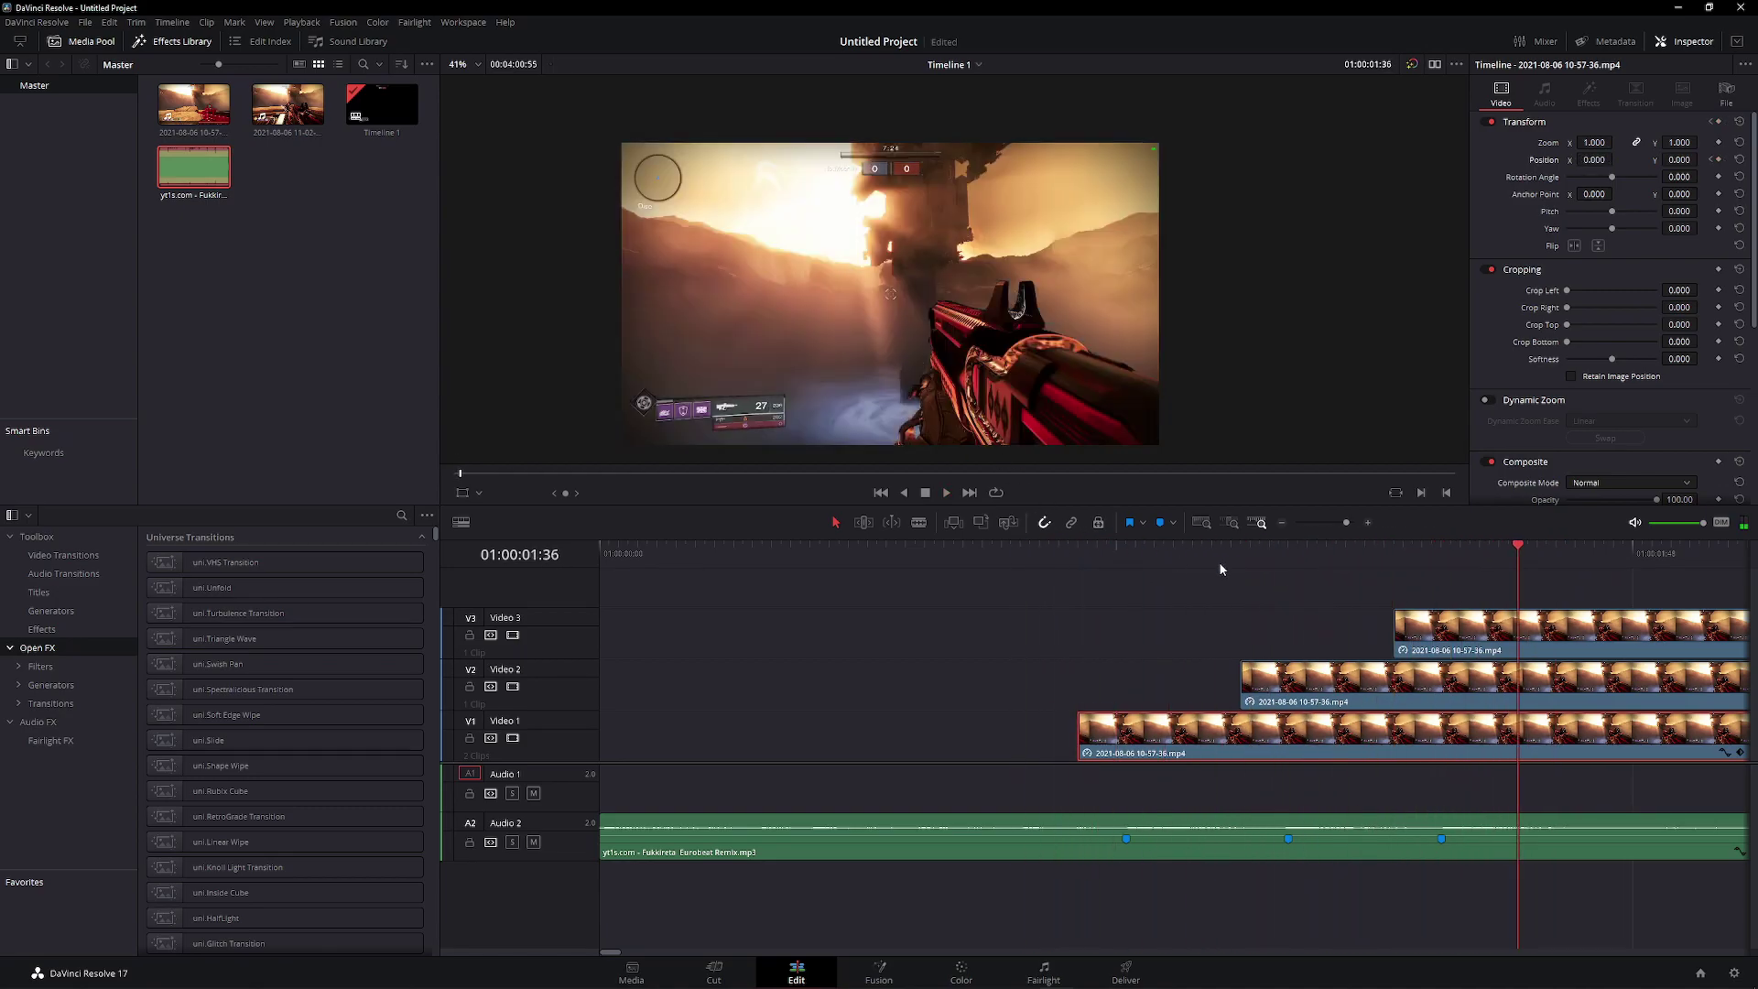
Animate the Video 2 gun freeze frame's horizontal position from an offset at 01:00:01:07 to its normal place at Marker 2
left_click_drag(1358, 555, 1232, 574)
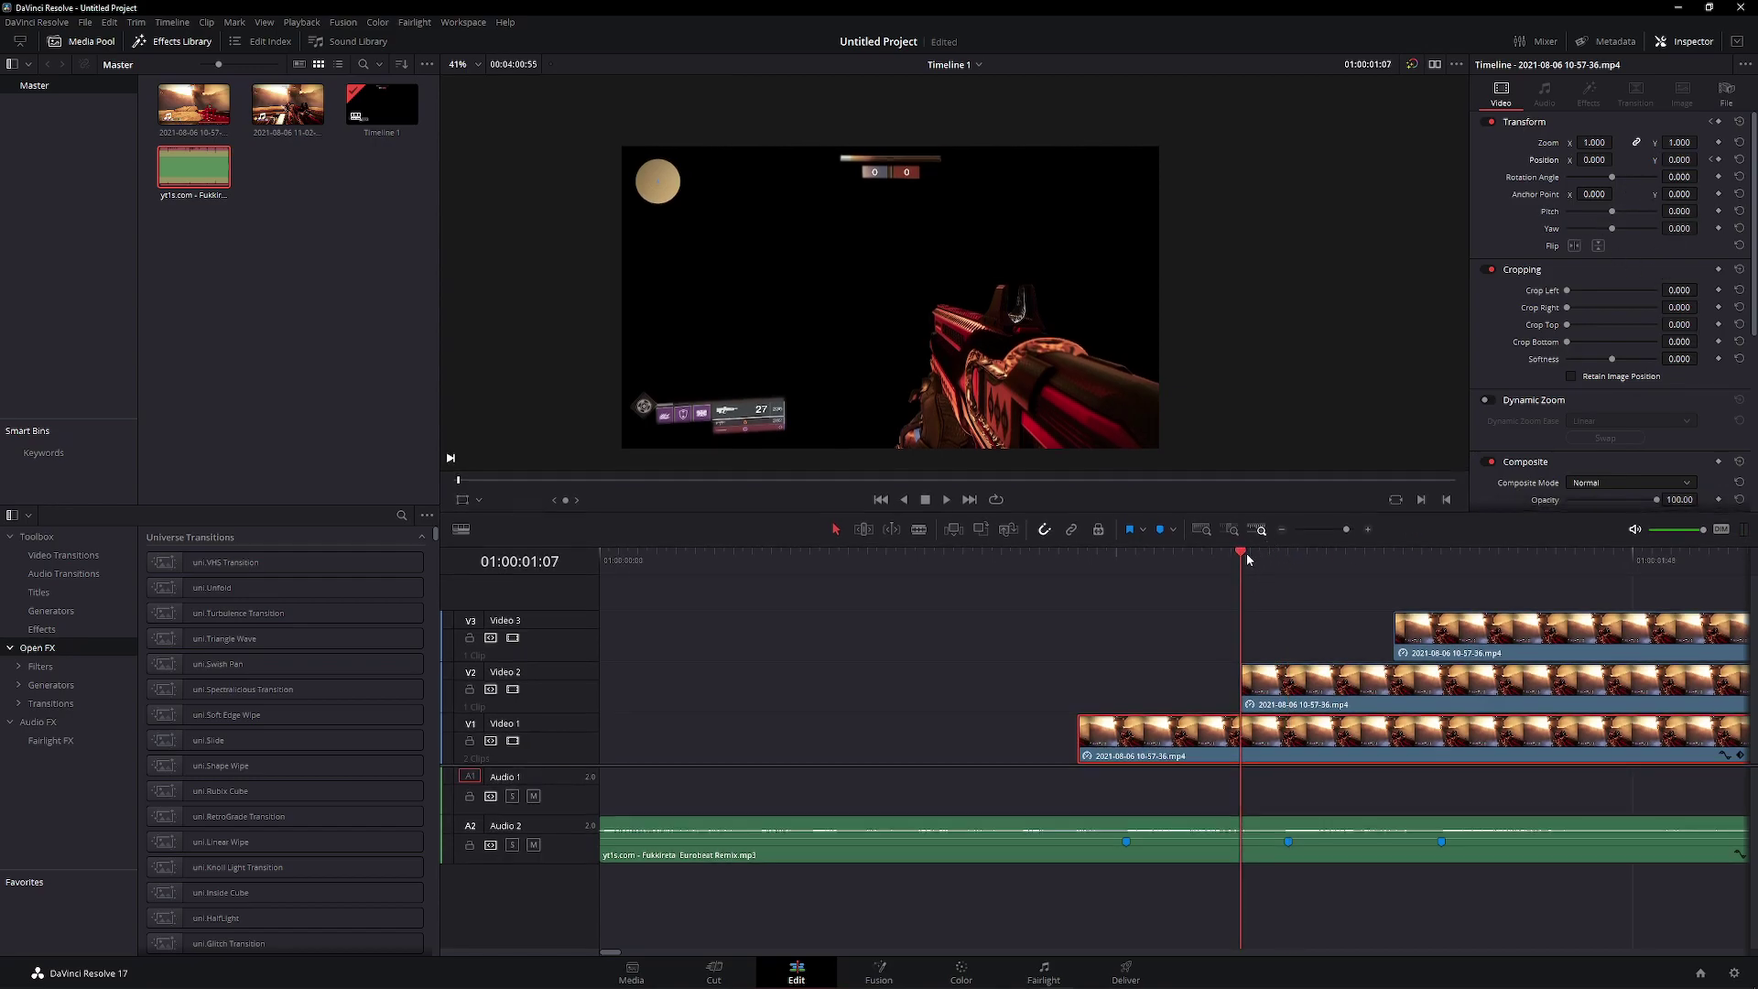
left_click_drag(1244, 553, 1311, 626)
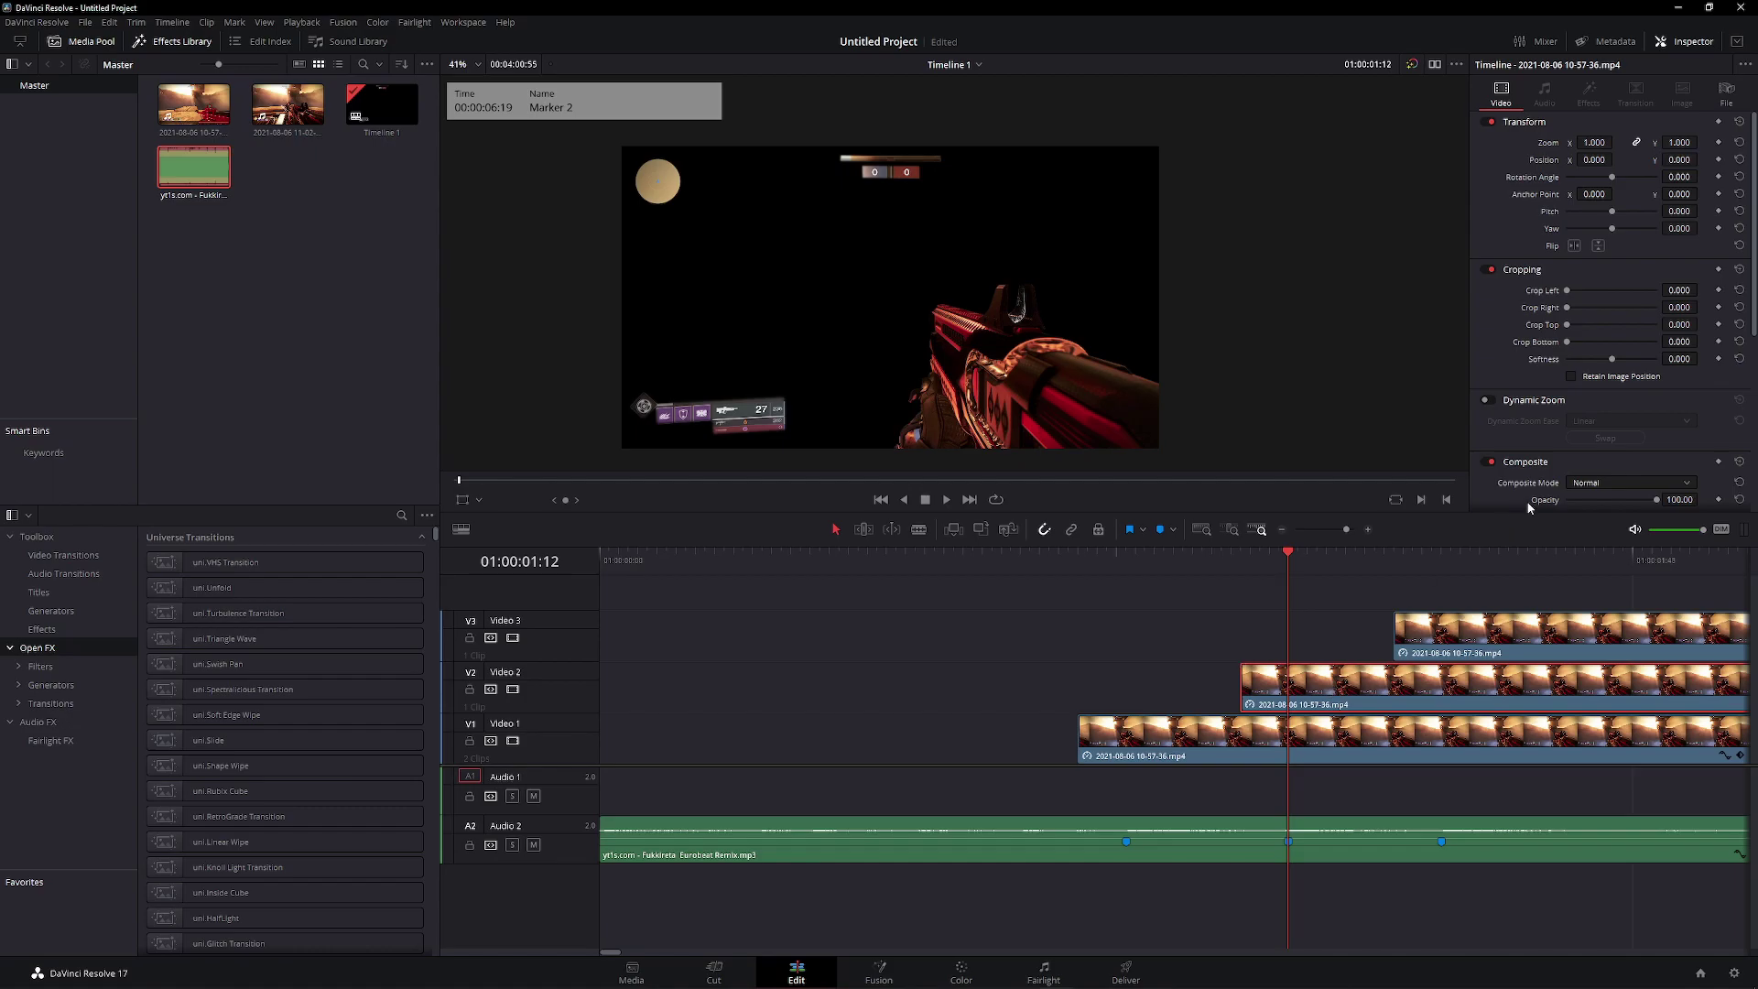
left_click(1719, 160)
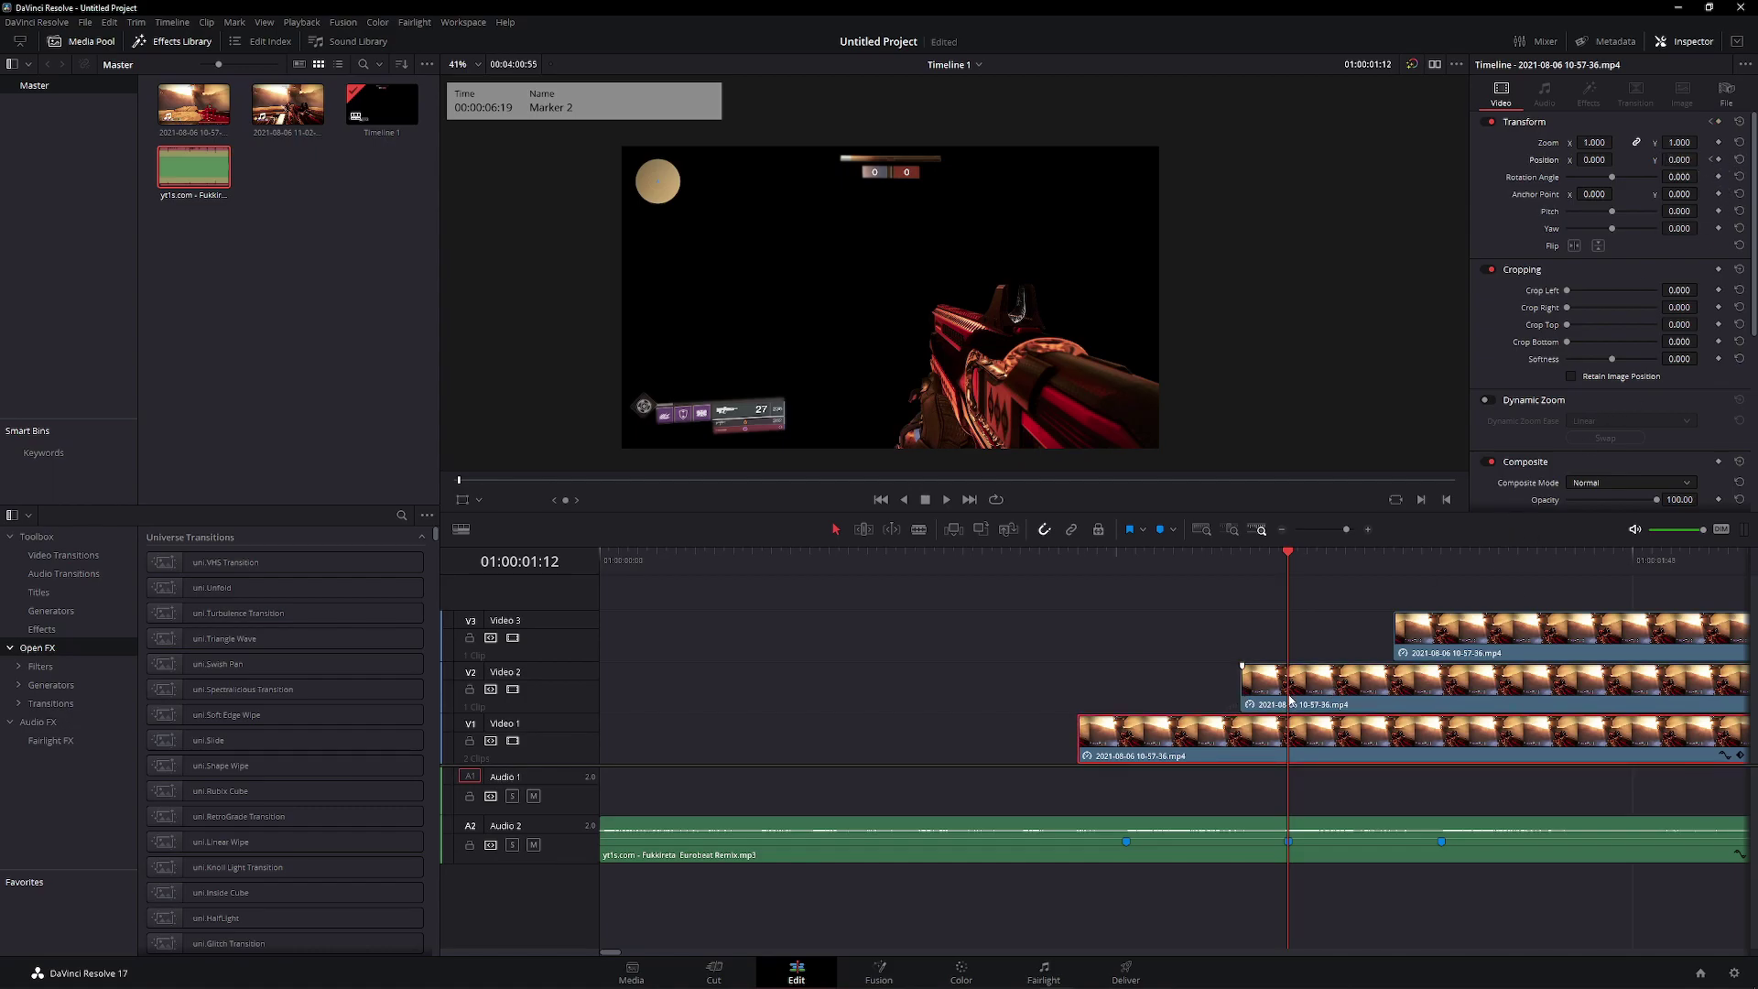
left_click(1719, 159)
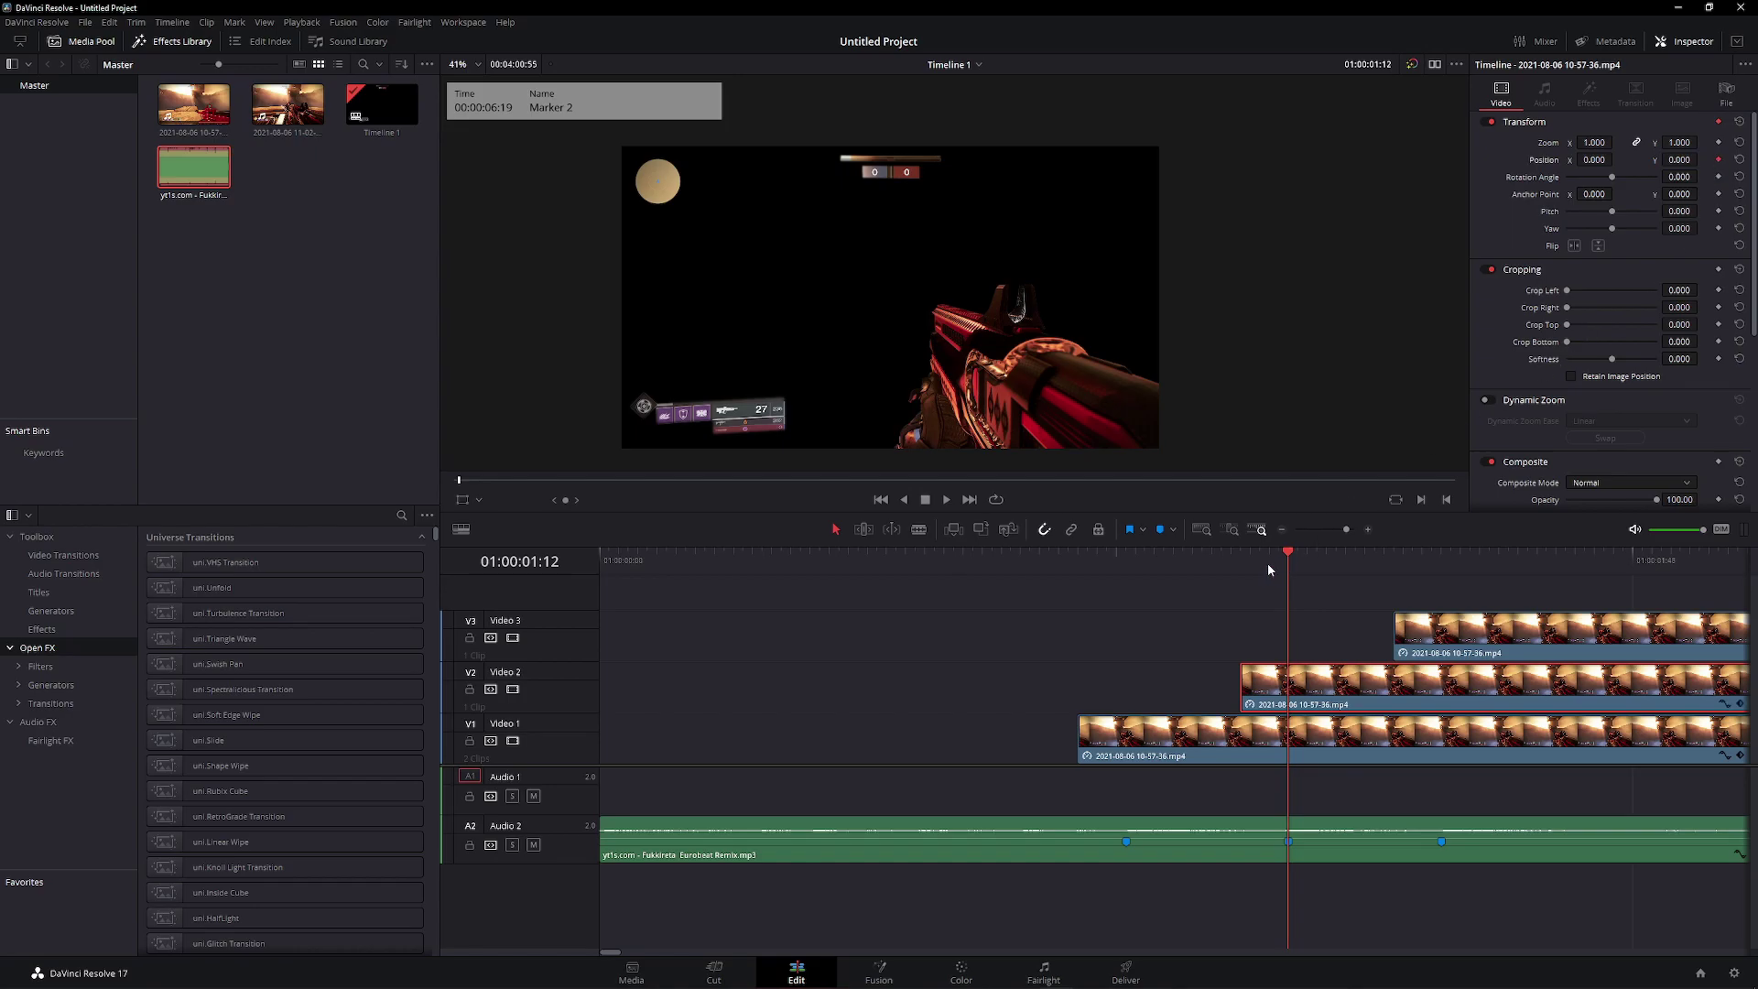
left_click(1242, 567)
left_click_drag(1594, 161, 1617, 160)
Animate the Video 3 background freeze frame's vertical position from an offset at 01:00:01:23 to its normal place at Marker 3
mouse_move(1479, 562)
left_mouse_down()
mouse_move(1403, 579)
mouse_move(1441, 575)
left_mouse_up()
left_click(1440, 631)
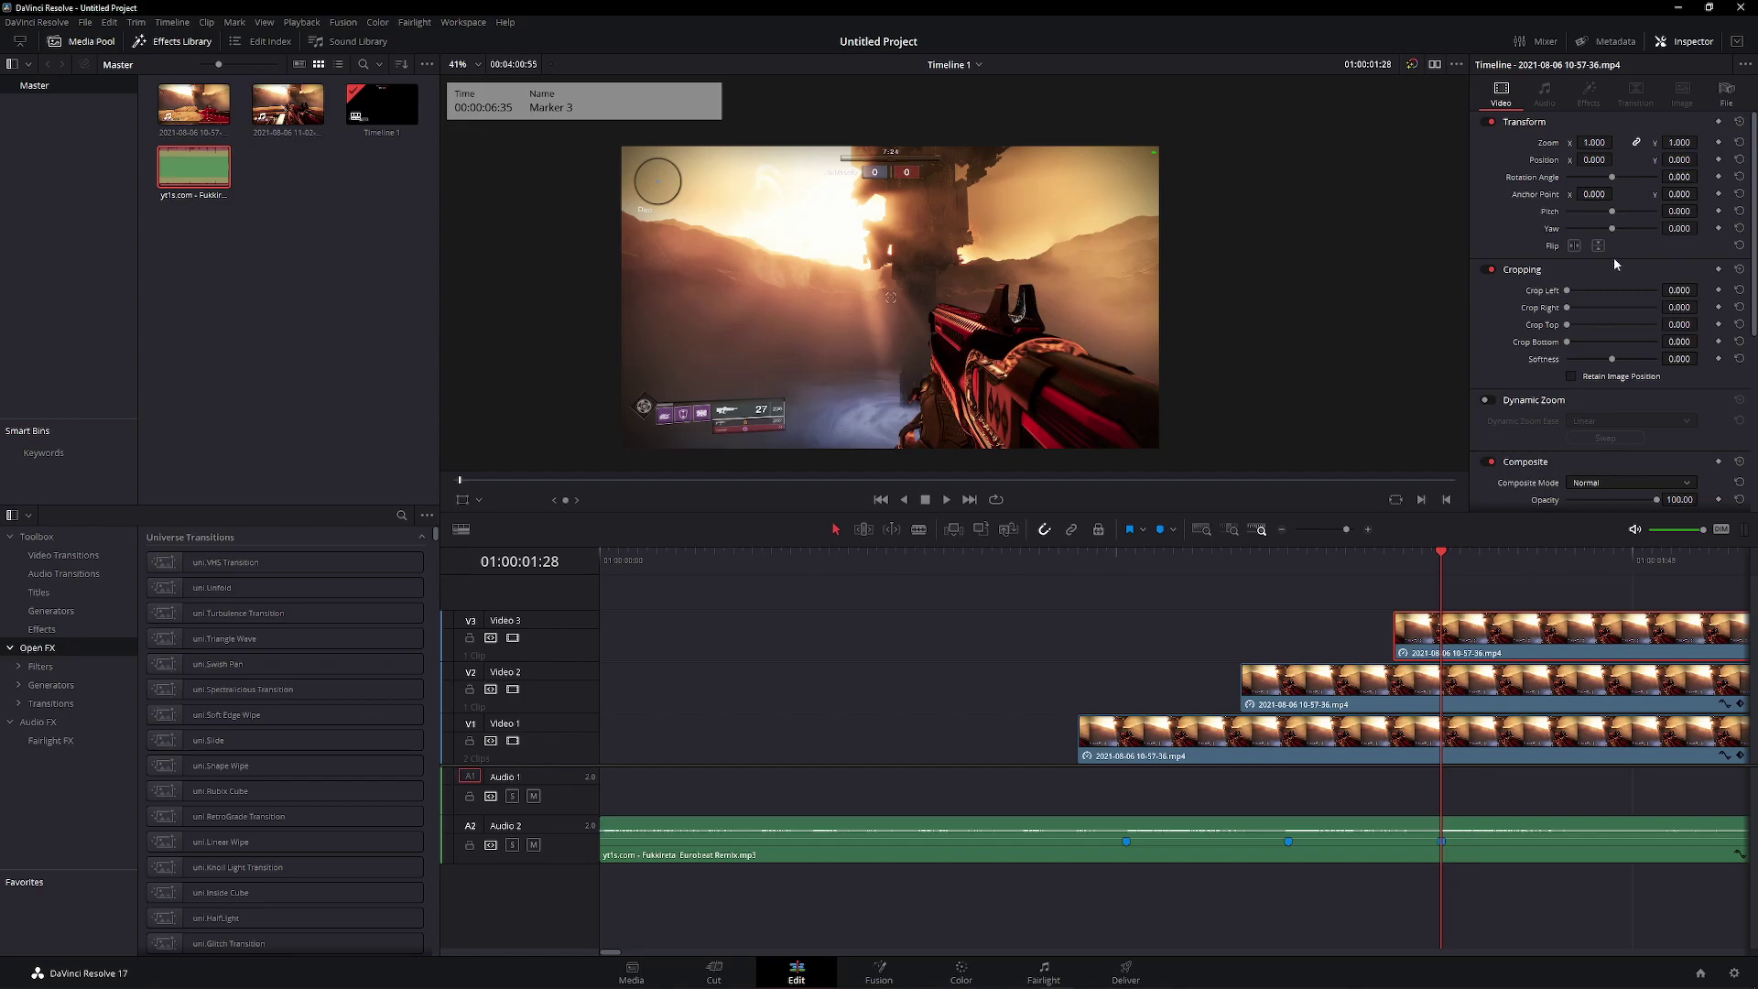
left_click(1718, 160)
left_click_drag(1445, 573, 1406, 573)
key("ctrl+s")
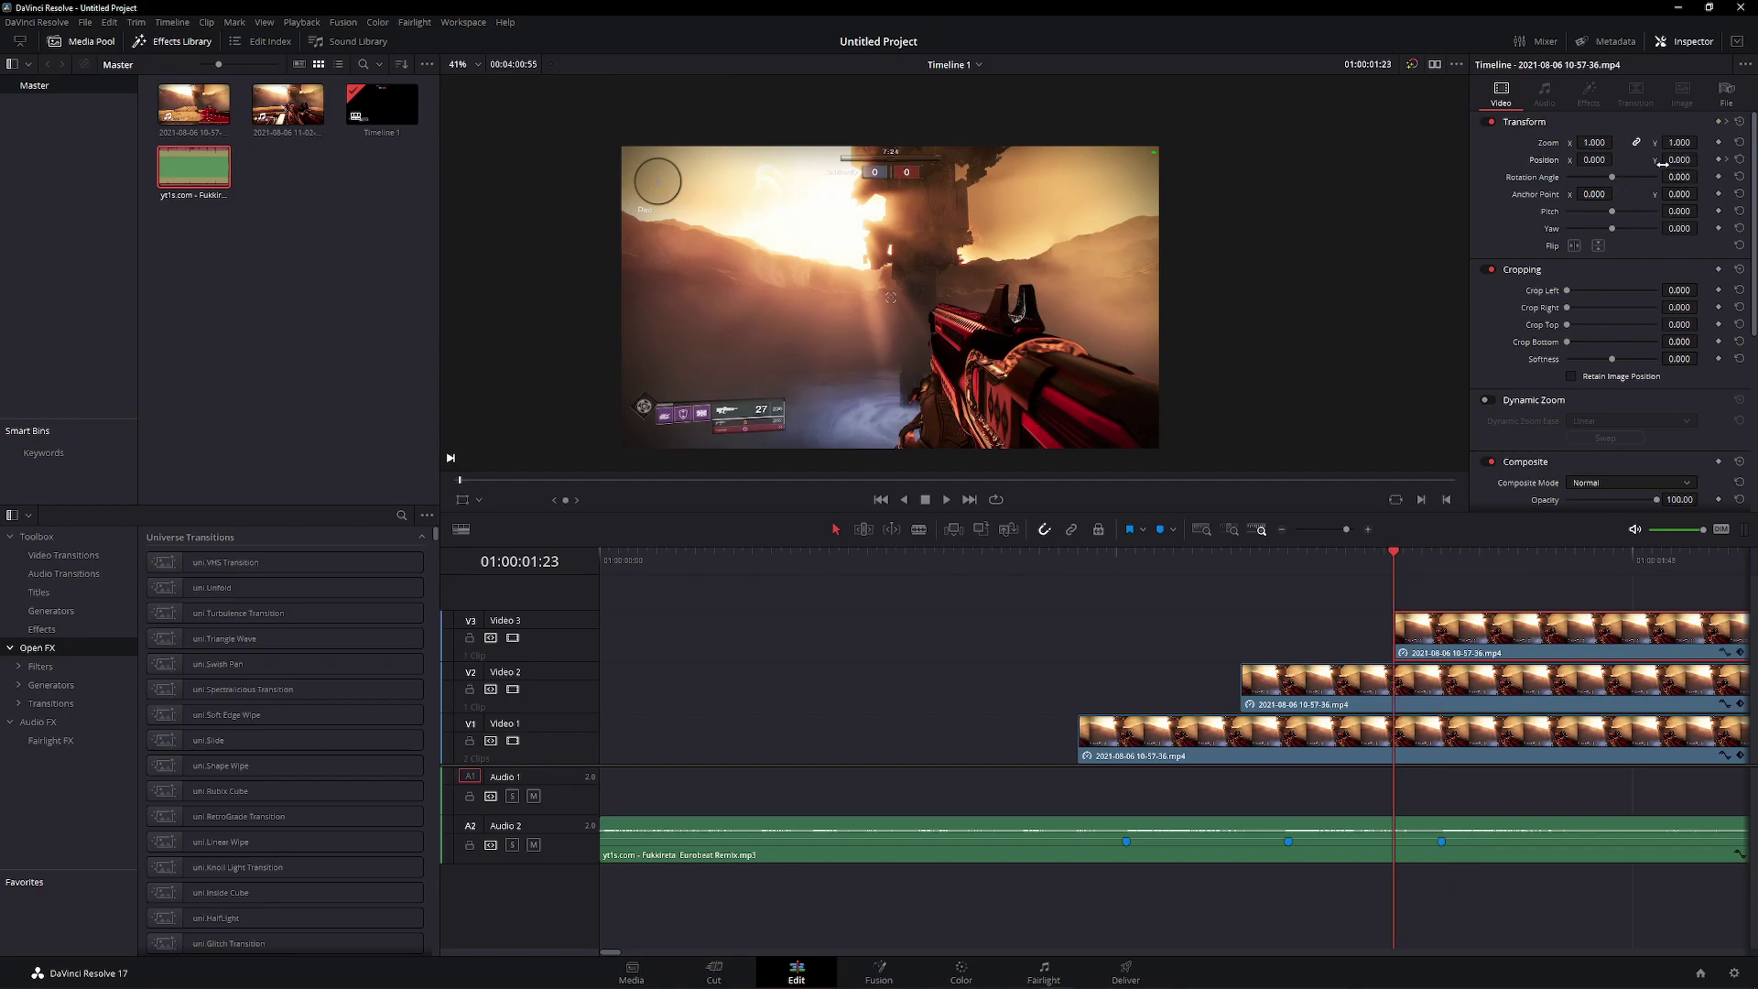
left_click_drag(1680, 159, 1703, 159)
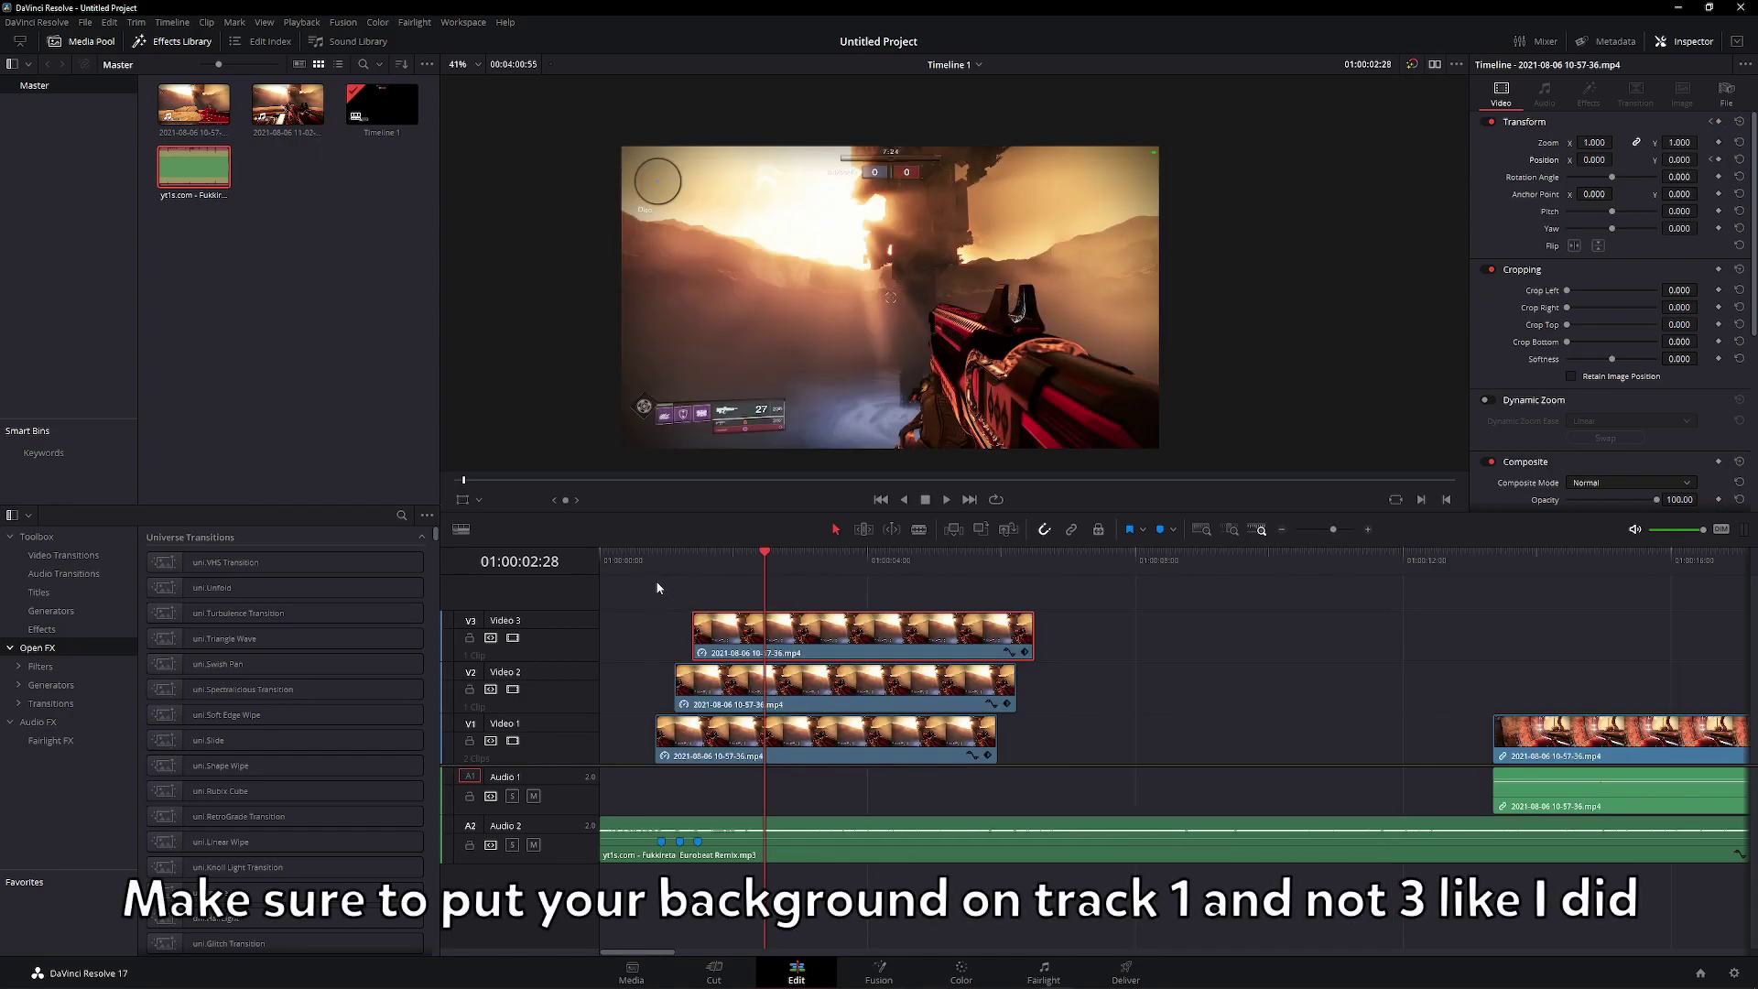
Preview the layered intro and trim the ends of the Video 1, Video 2 and Video 3 freeze frames to 01:00:02:12
left_click(659, 566)
key("space")
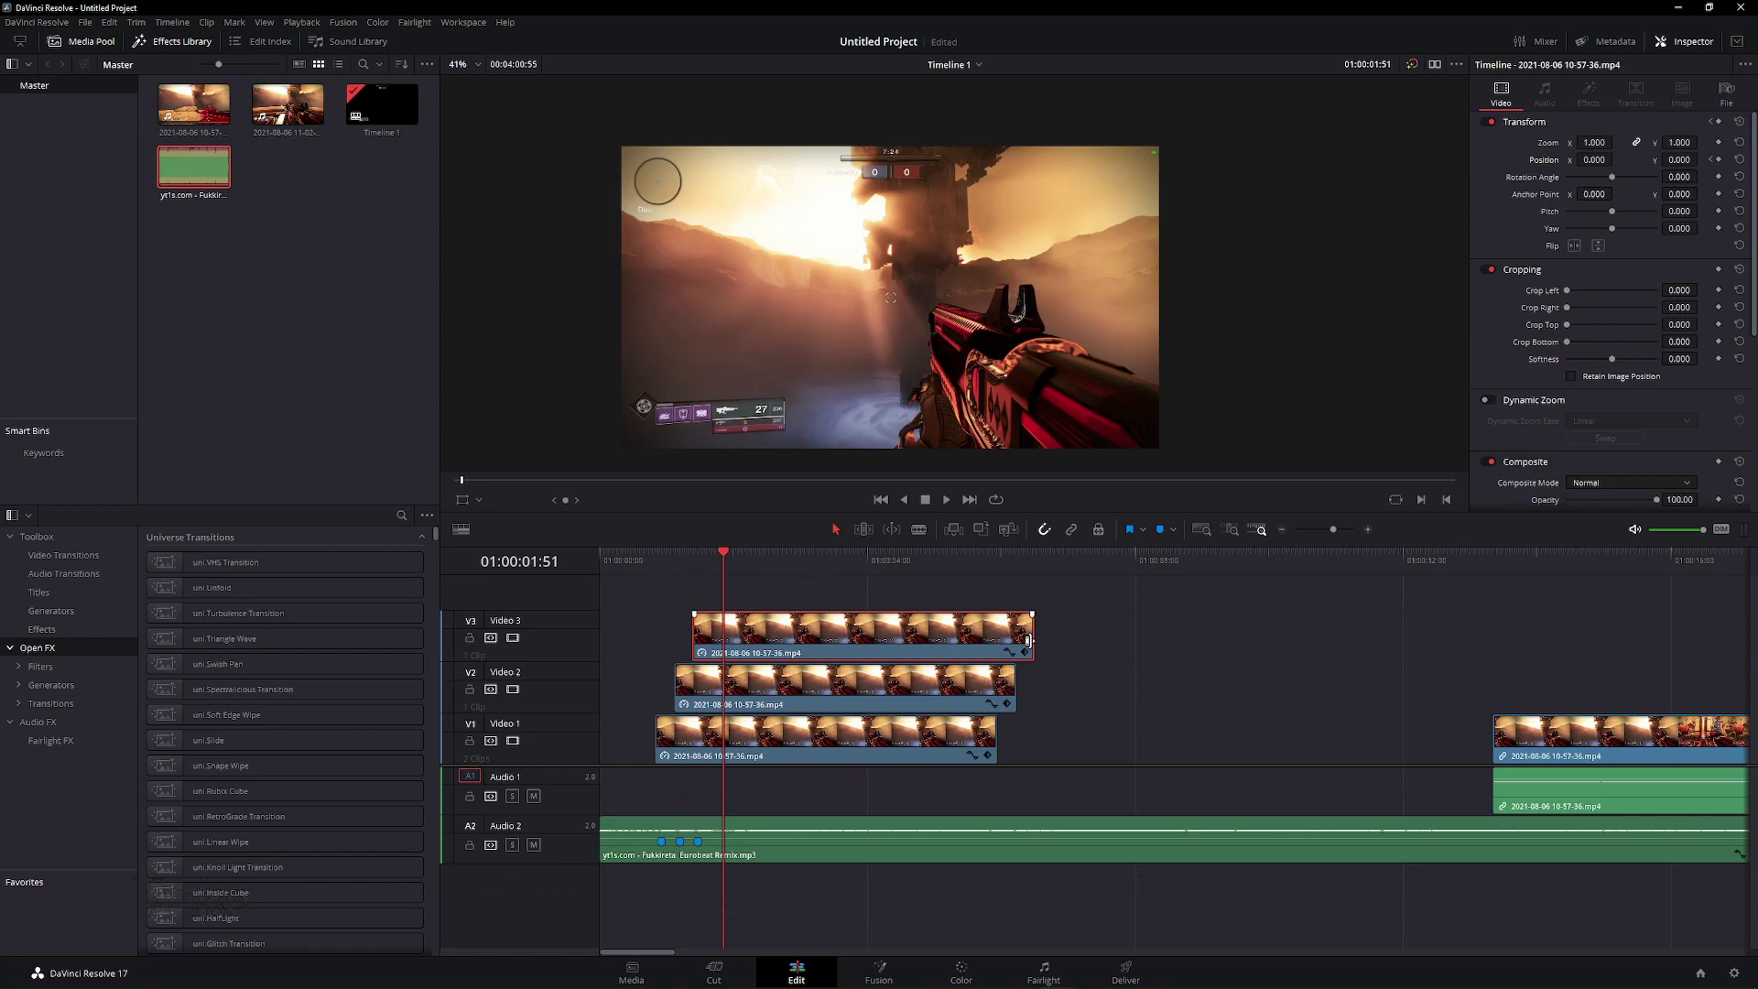
key("space")
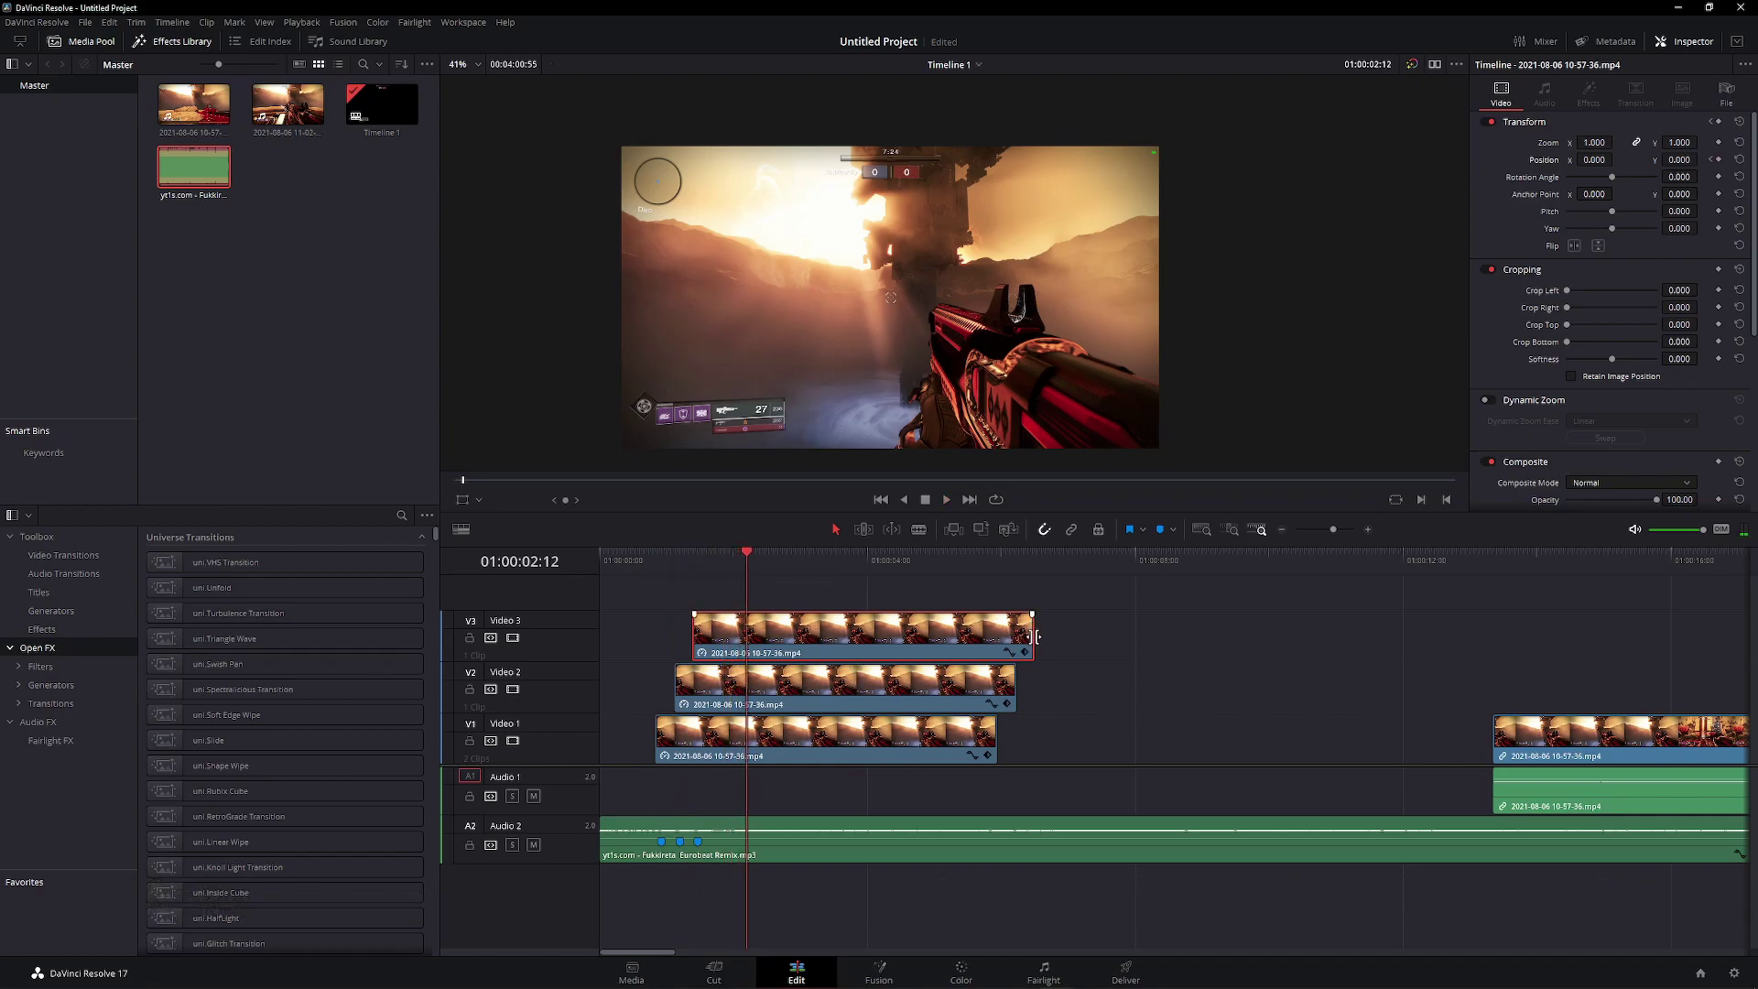
left_click_drag(1036, 637, 748, 636)
left_click(1017, 690)
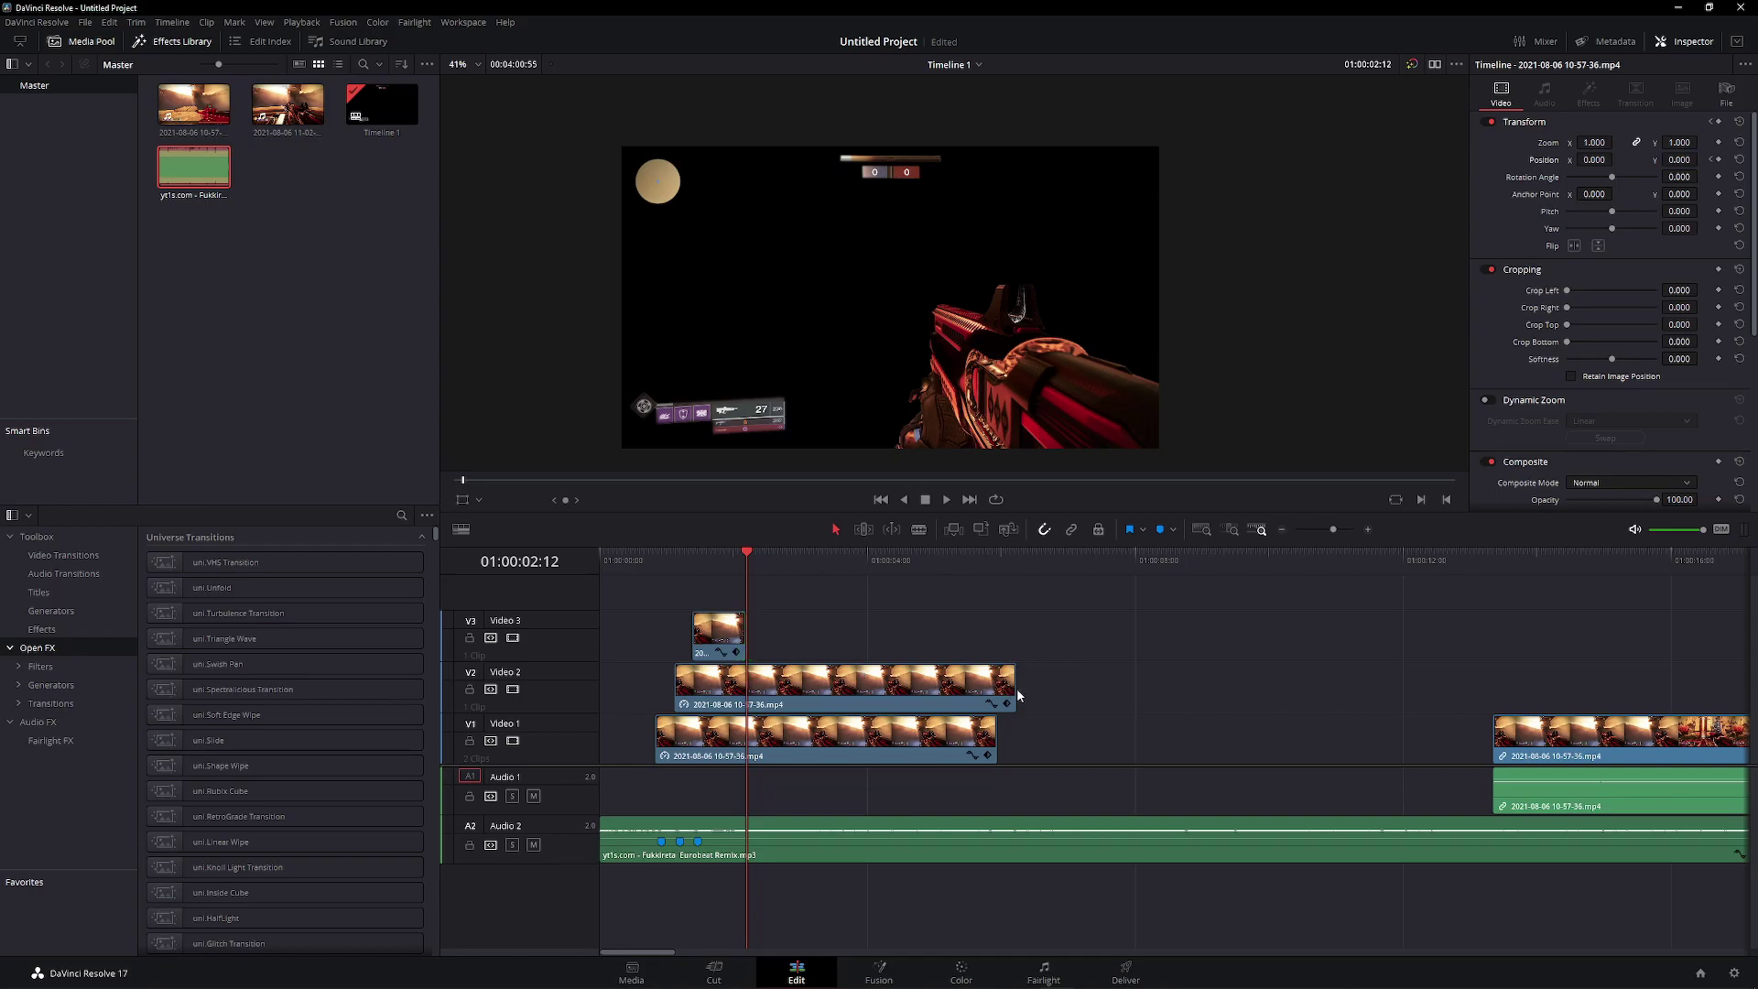
left_click_drag(1019, 689, 747, 698)
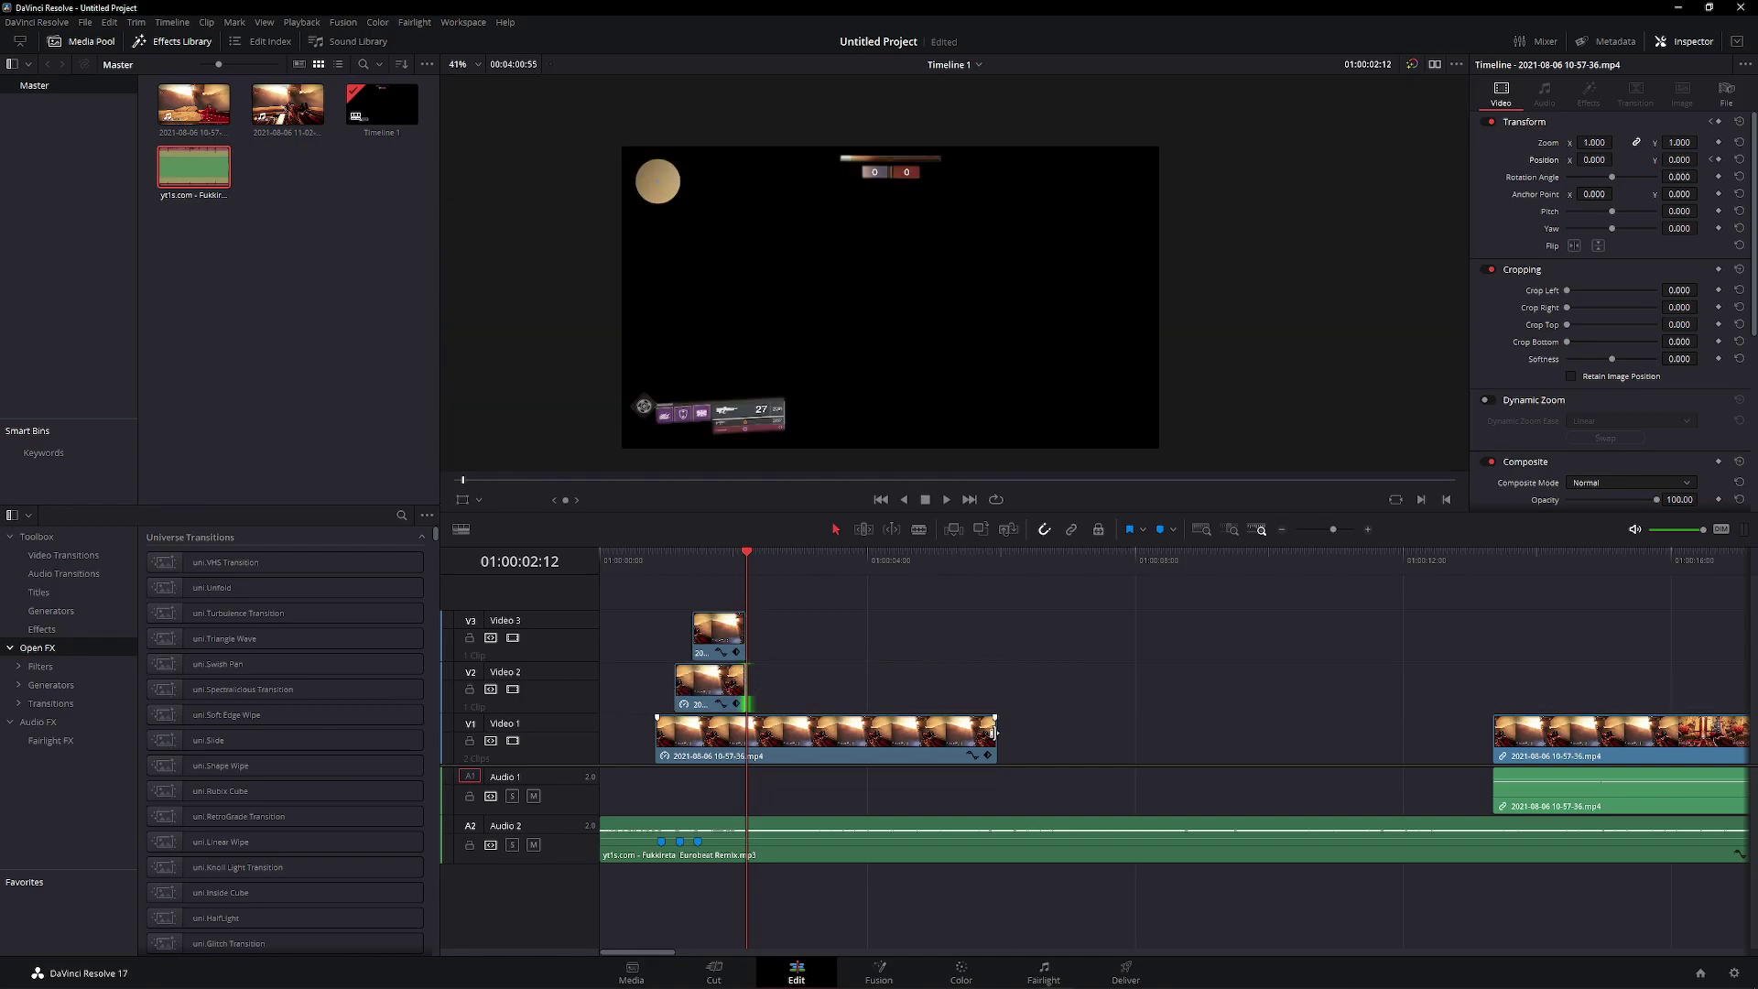
left_click_drag(995, 734, 748, 733)
Move the gameplay clip on Video 1 to follow the HUD freeze frame directly at 01:00:02:12, and shift its Audio 1 sound earlier
left_click_drag(1502, 731, 757, 731)
left_click_drag(1506, 793, 1087, 791)
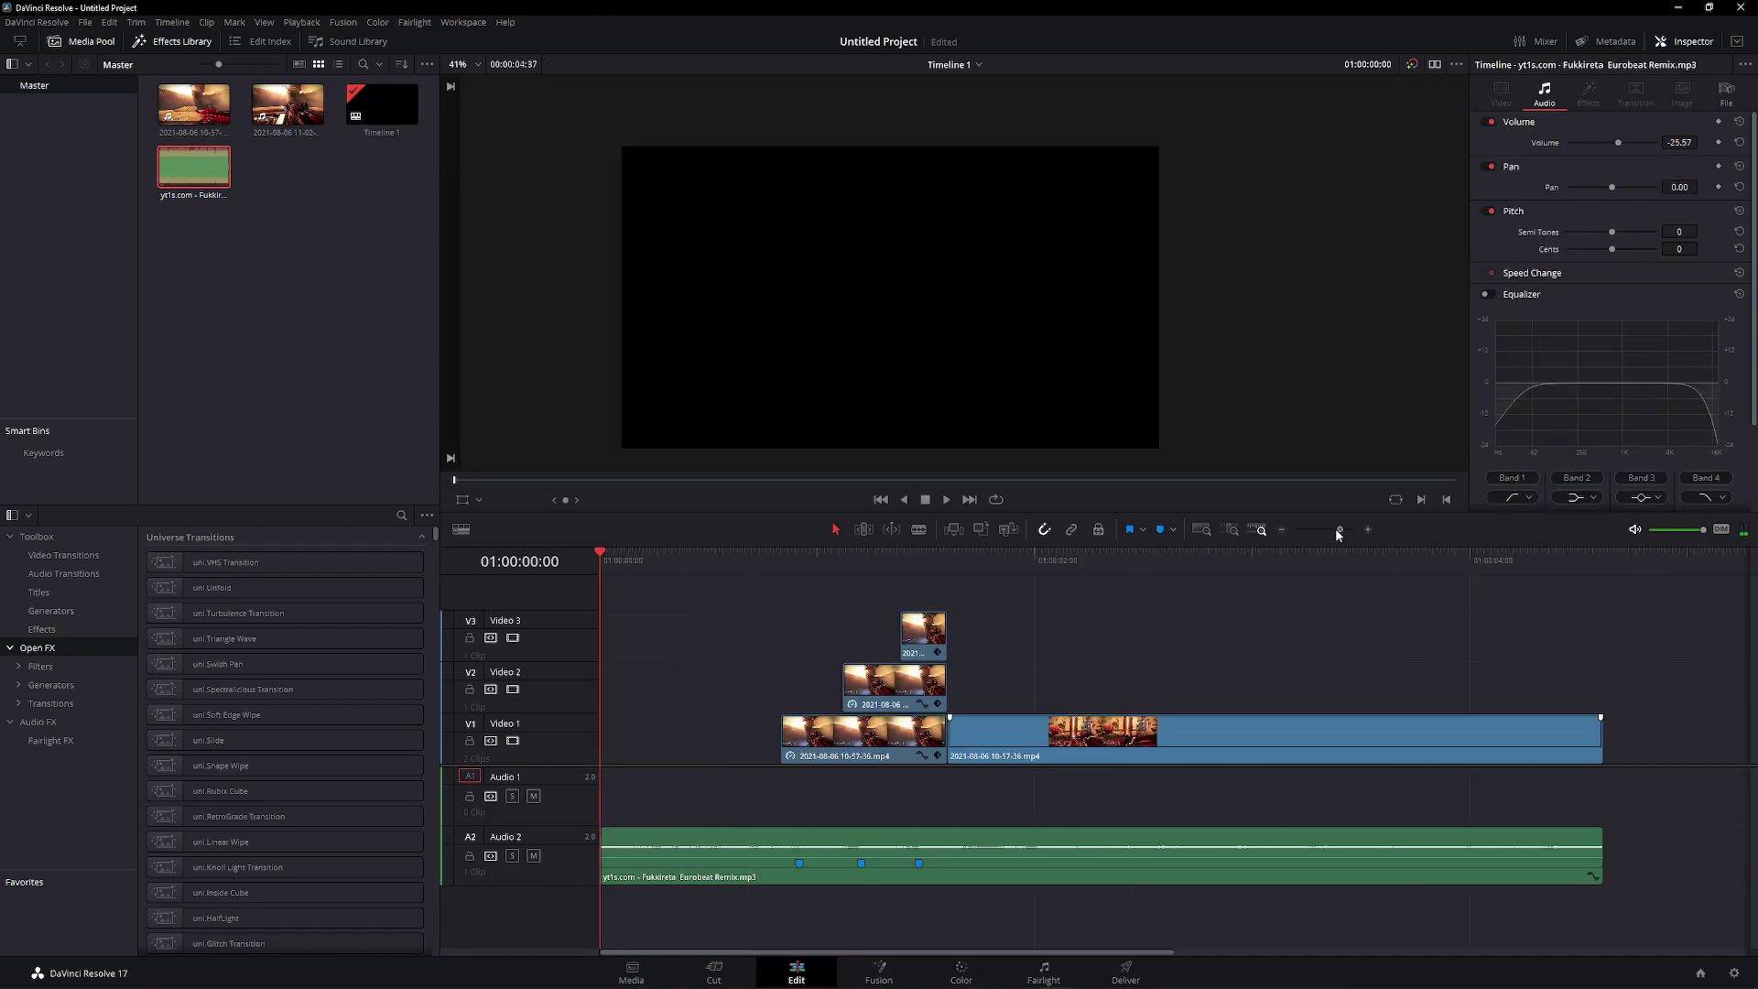
left_click_drag(1335, 529, 1336, 531)
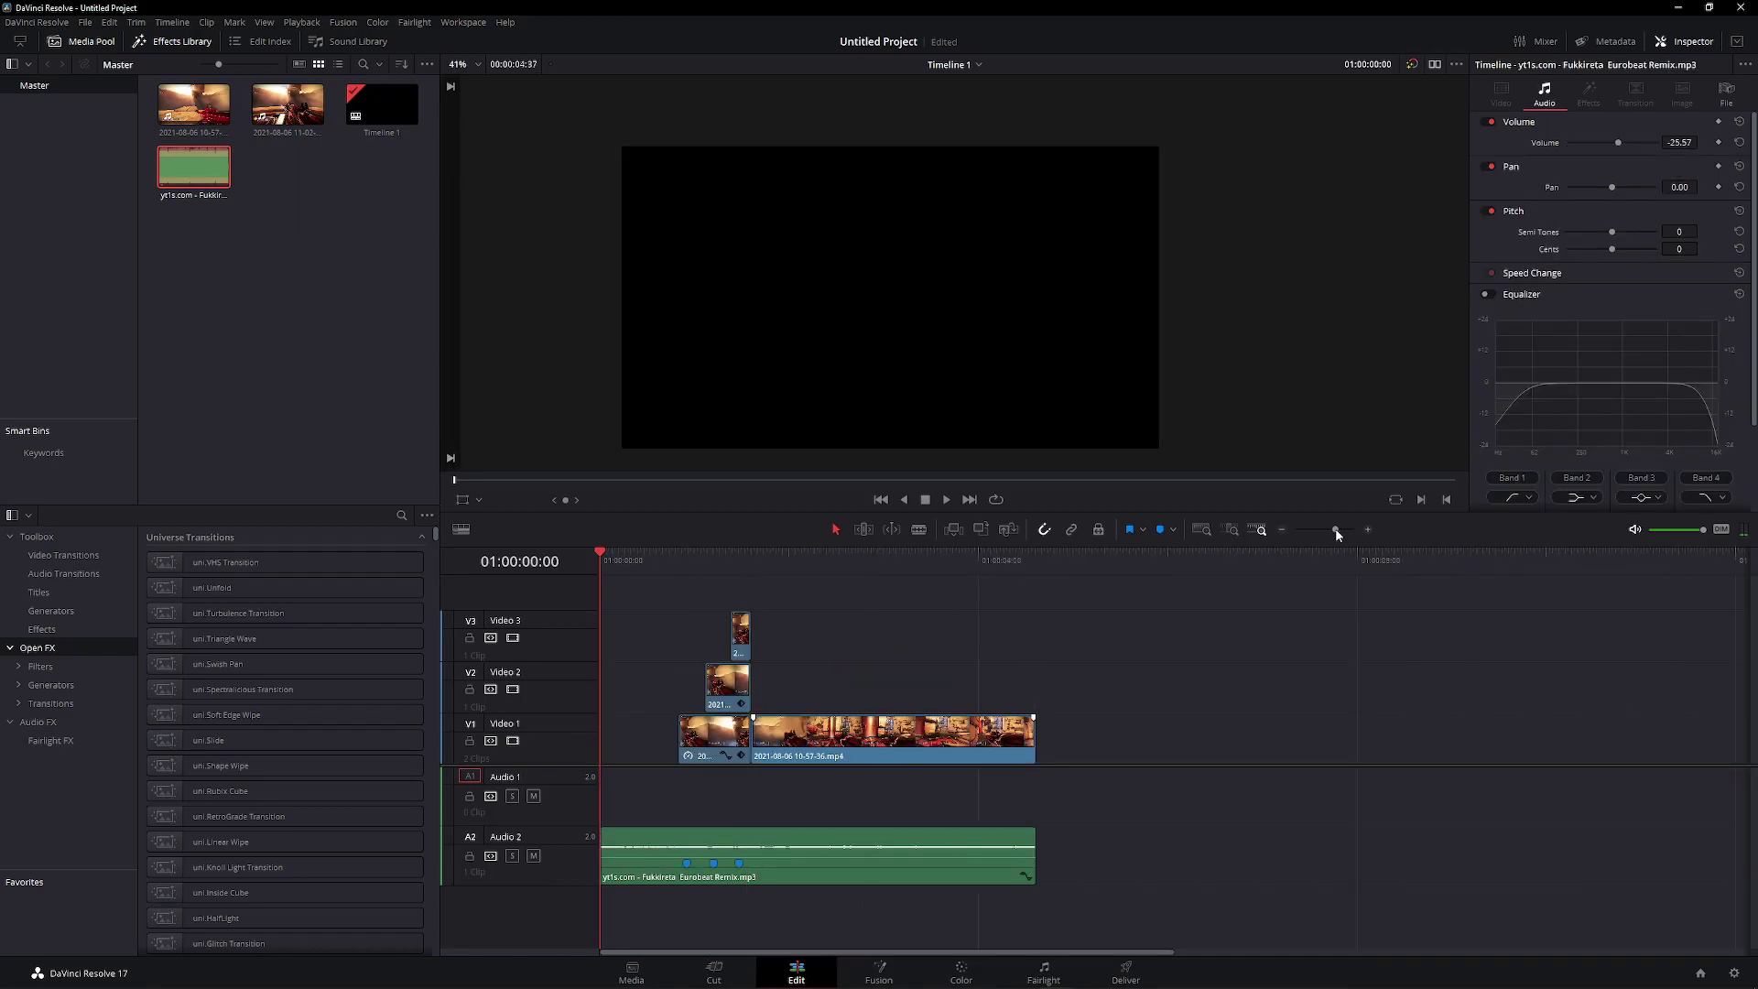